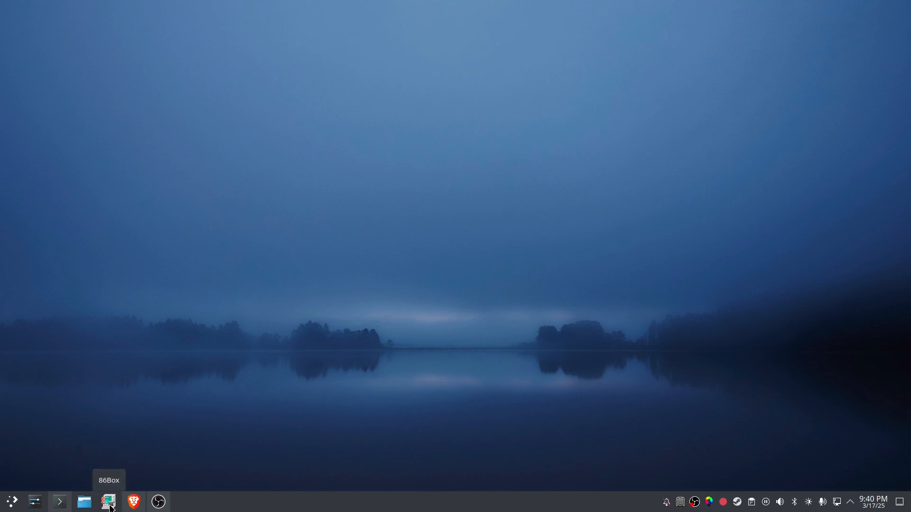
Step: Open 86Box and its machine settings, and set the CPU to Intel i486DX2 with frequency 66
{"action": "left_click", "coordinate": [111, 507]}
{"action": "left_click", "coordinate": [289, 71]}
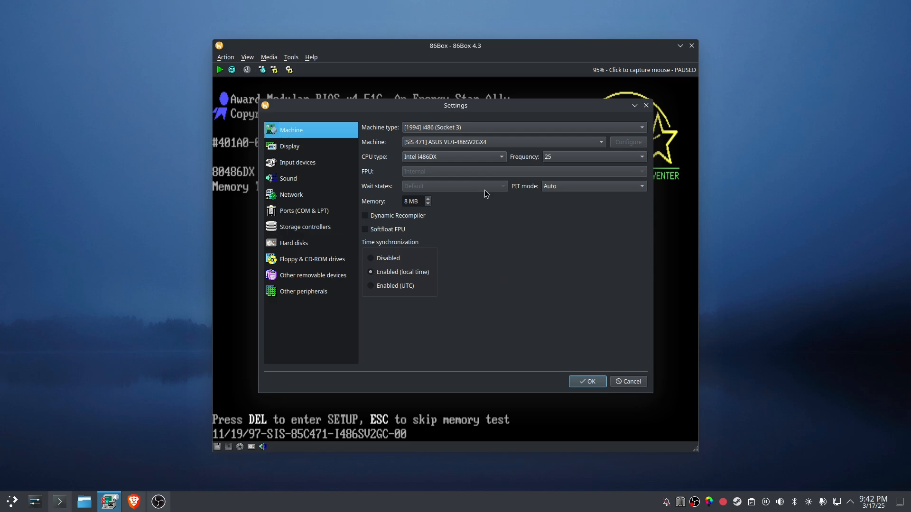
{"action": "left_click", "coordinate": [485, 158]}
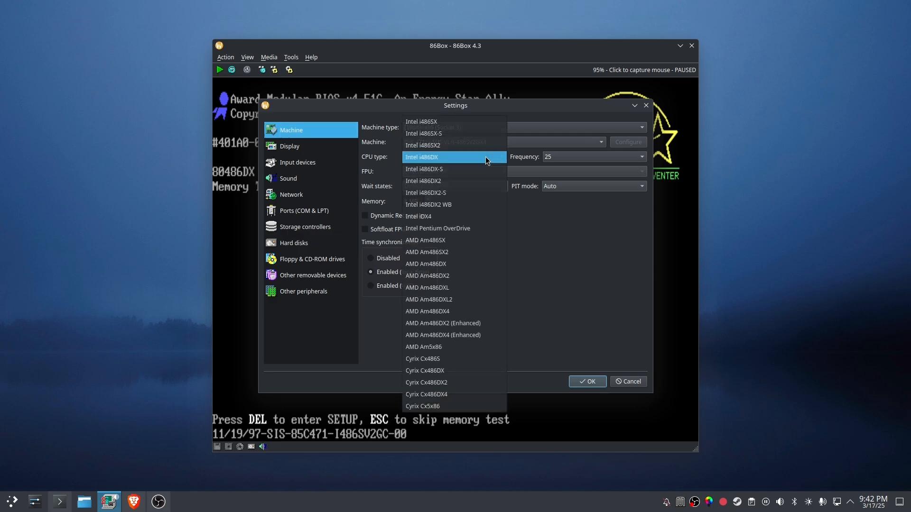
{"action": "left_click", "coordinate": [474, 184]}
{"action": "left_click", "coordinate": [565, 156]}
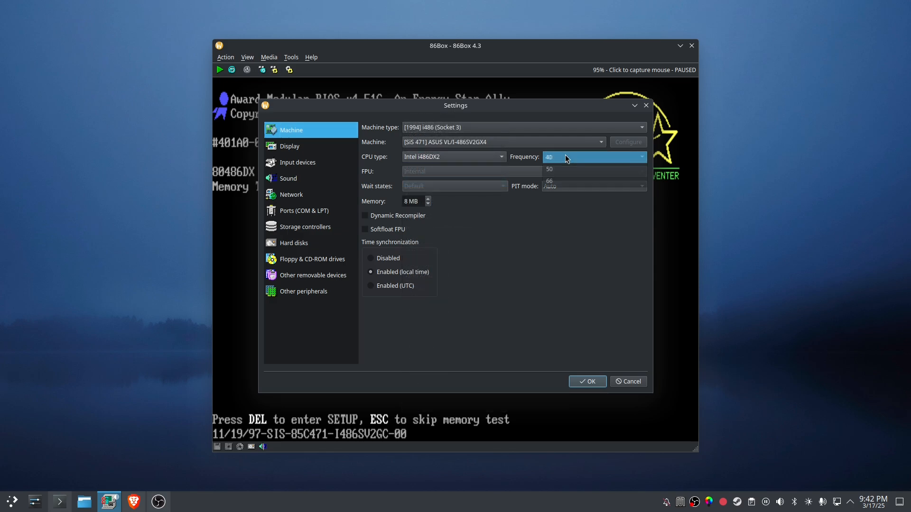
{"action": "left_click", "coordinate": [561, 183]}
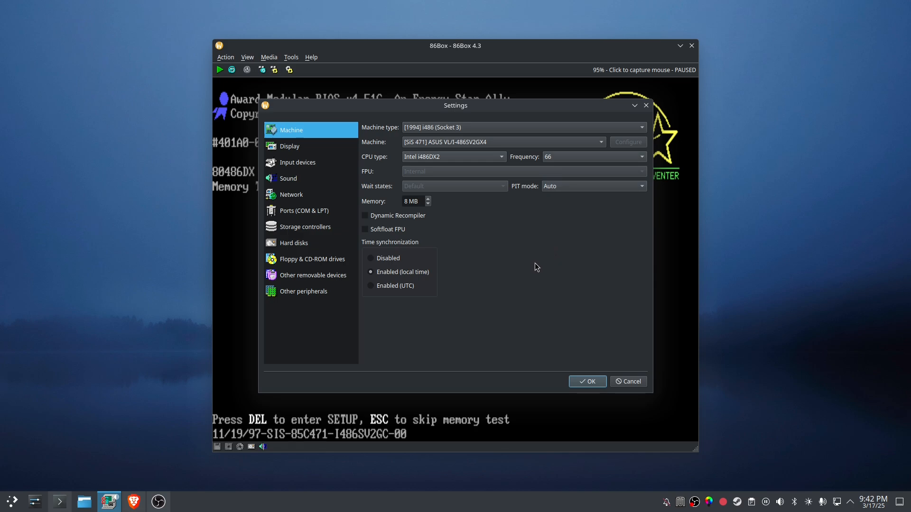
Step: Raise the emulated machine's memory by five increments
{"action": "left_click", "coordinate": [428, 199]}
{"action": "left_click", "coordinate": [429, 199]}
{"action": "left_click", "coordinate": [428, 199]}
{"action": "left_click", "coordinate": [430, 199]}
{"action": "left_click", "coordinate": [429, 199]}
Step: Configure the Cirrus Logic GD5426 video card with a memory size of 2 MB
{"action": "left_click", "coordinate": [317, 152]}
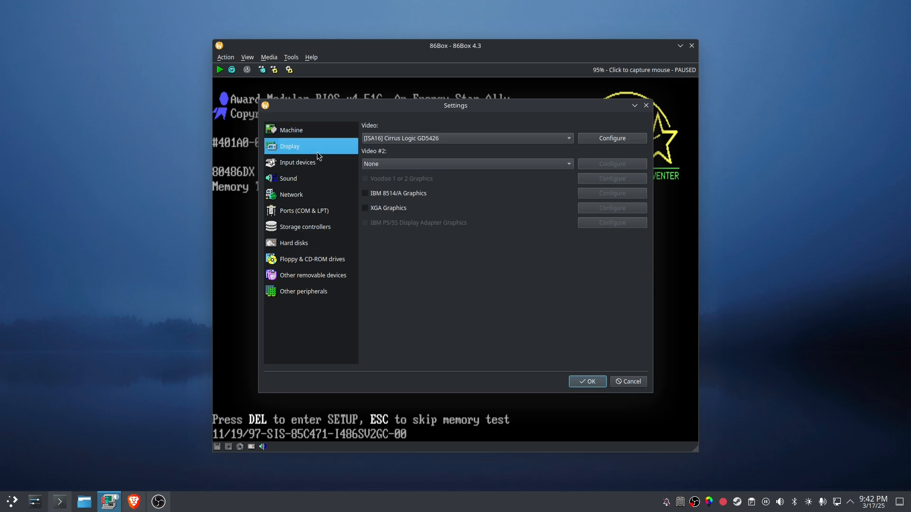
{"action": "left_click", "coordinate": [597, 140]}
{"action": "left_click", "coordinate": [489, 254]}
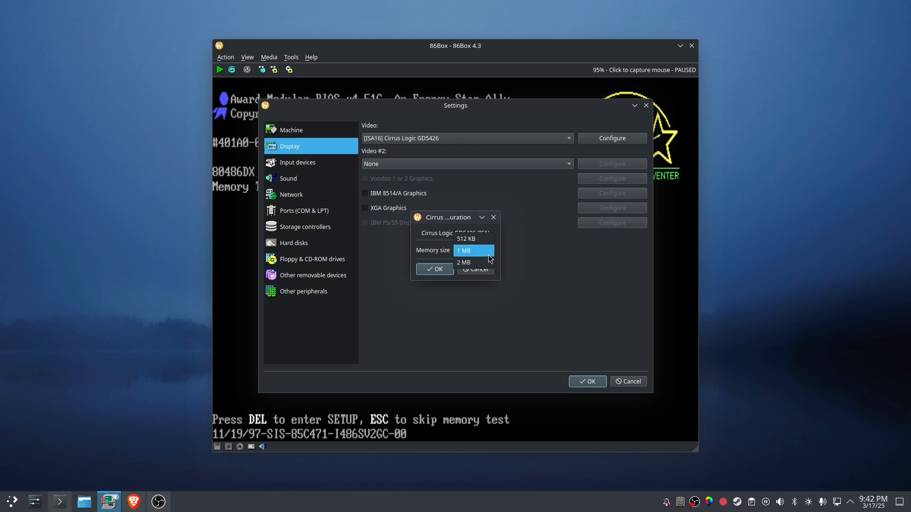
{"action": "left_click", "coordinate": [489, 264]}
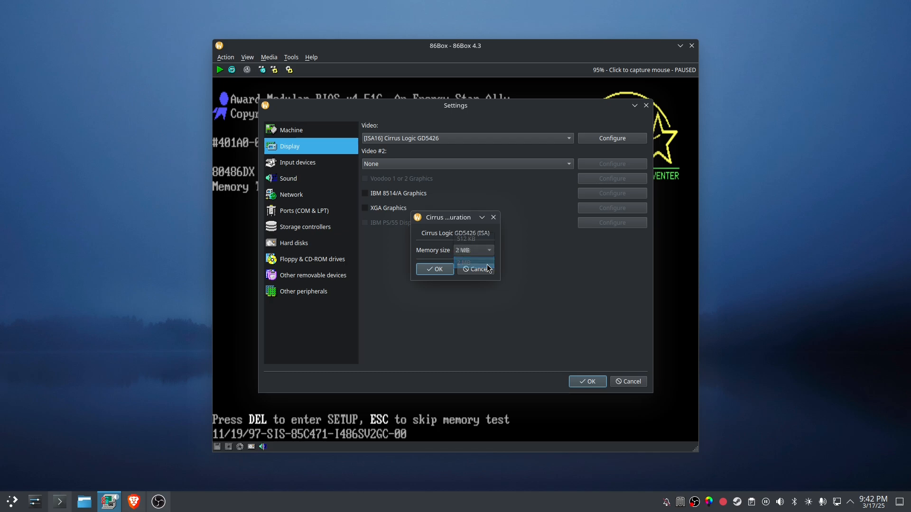
{"action": "left_click", "coordinate": [450, 274]}
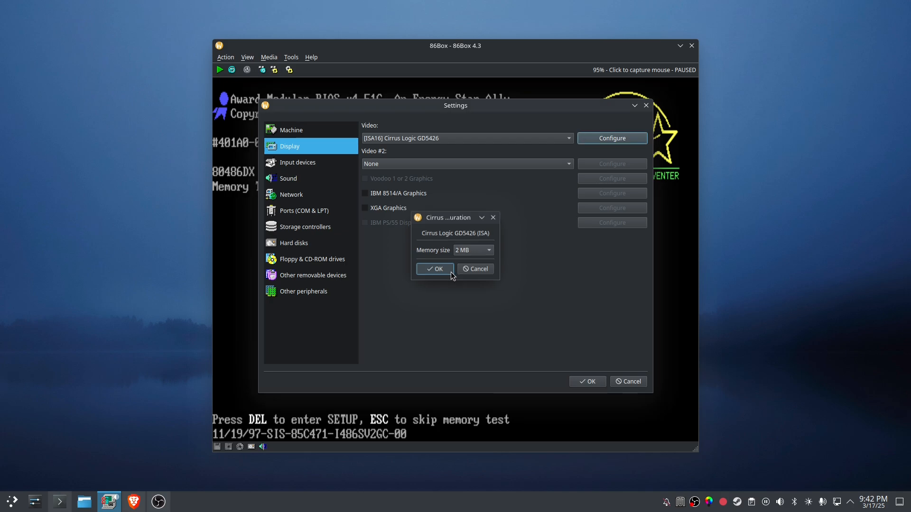
{"action": "left_click", "coordinate": [450, 274]}
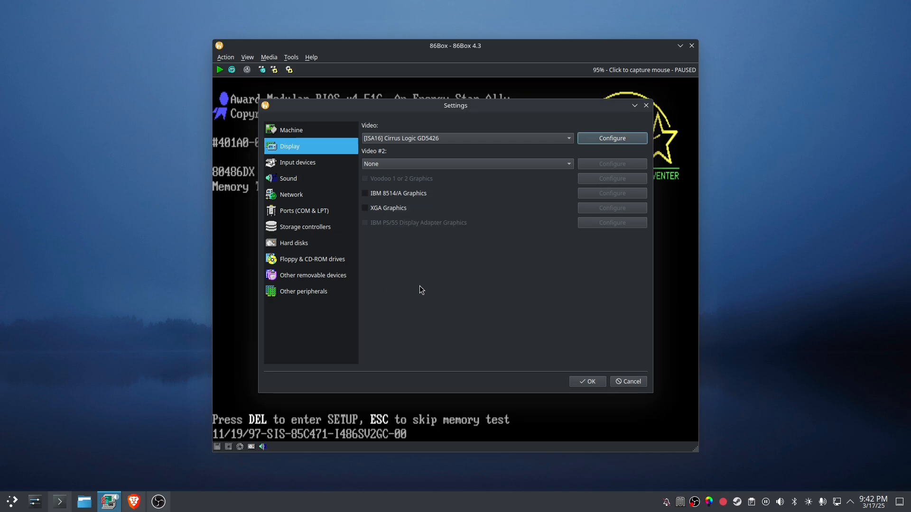
Step: Set the mouse to PS/2 Mouse and configure its buttons as Wheel
{"action": "left_click", "coordinate": [300, 166]}
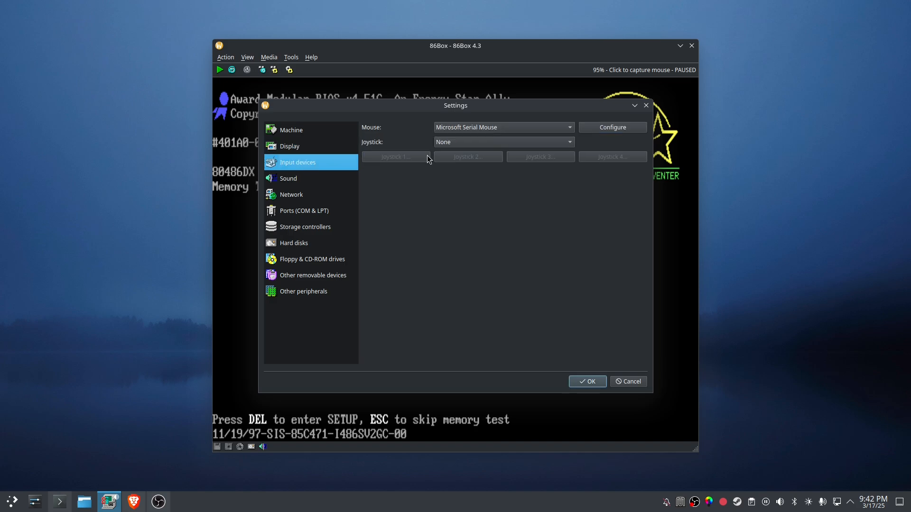
{"action": "left_click", "coordinate": [524, 125]}
{"action": "left_click", "coordinate": [488, 190]}
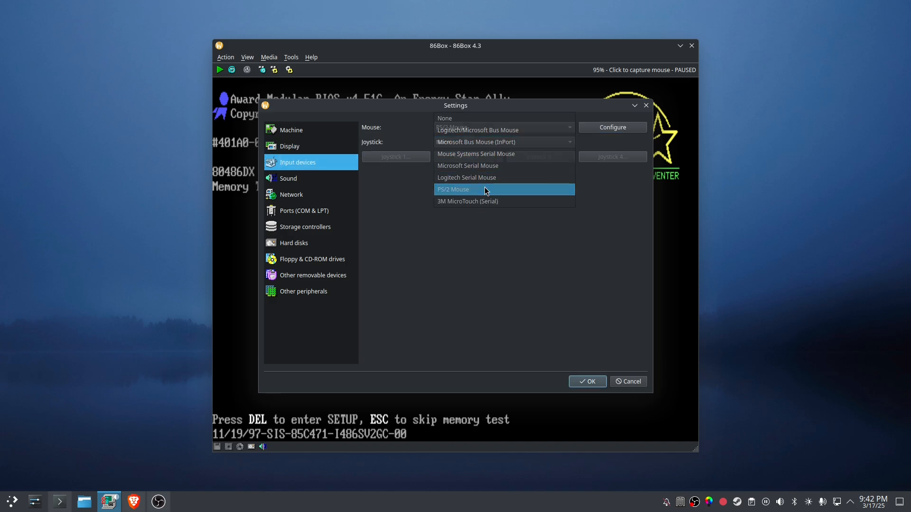
{"action": "left_click", "coordinate": [598, 127]}
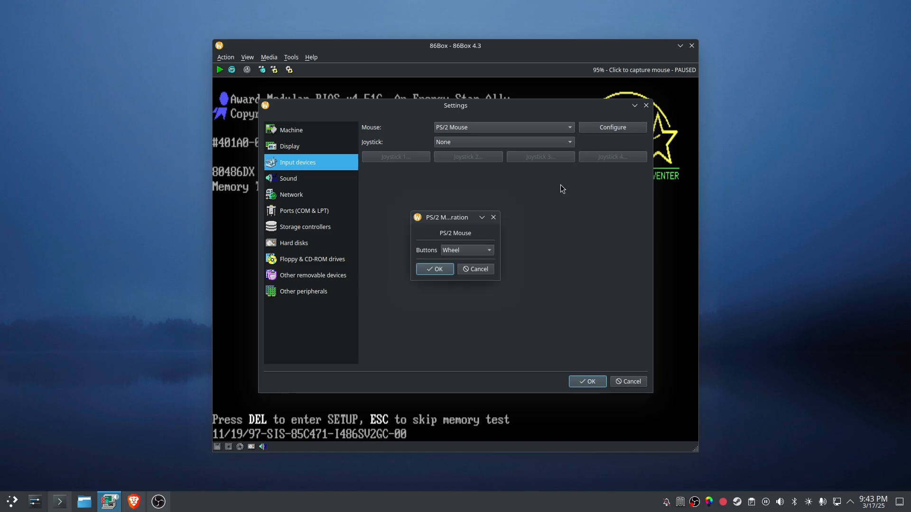
{"action": "left_click", "coordinate": [472, 250]}
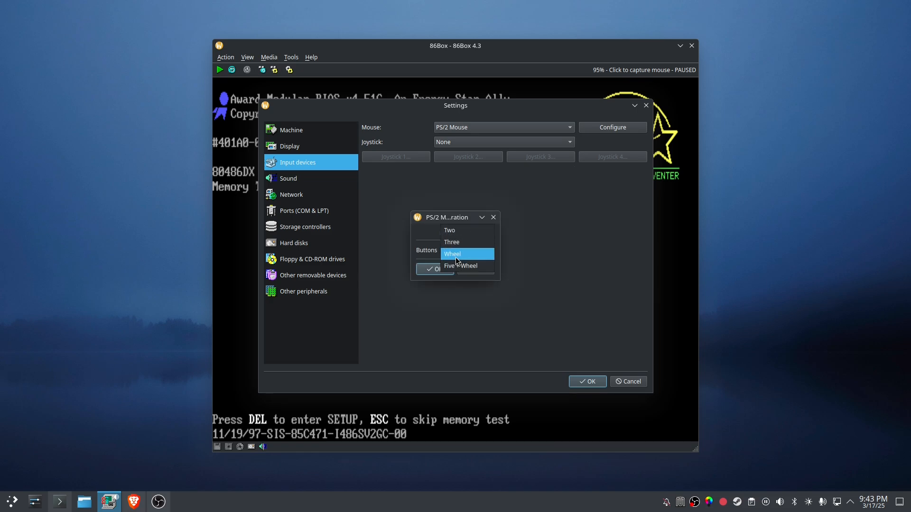
{"action": "left_click", "coordinate": [455, 258]}
{"action": "left_click", "coordinate": [435, 268]}
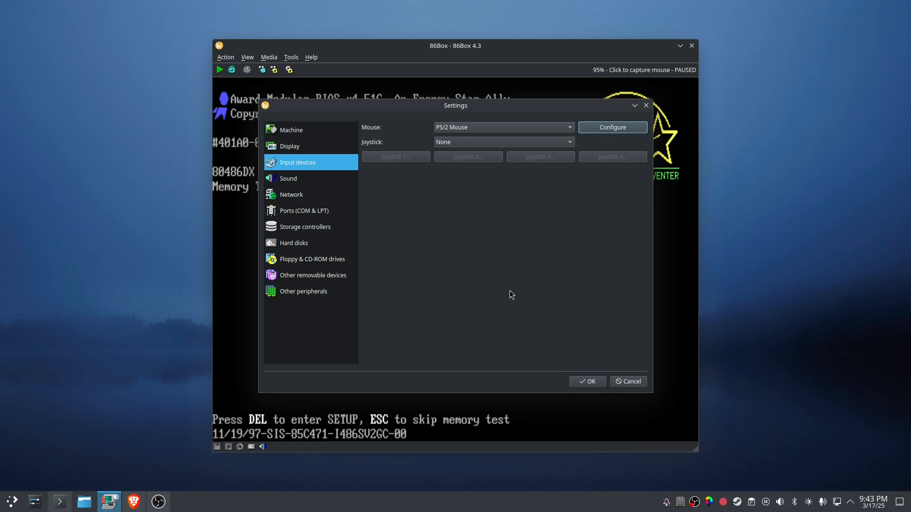
Step: Set the MIDI Out Device in the sound settings to Roland MT-32 Emulation
{"action": "left_click", "coordinate": [306, 181]}
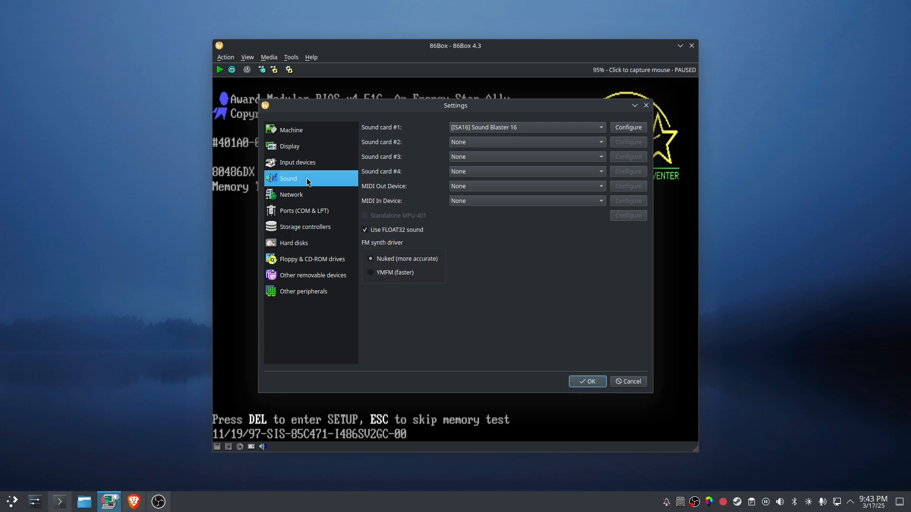
{"action": "left_click", "coordinate": [560, 186]}
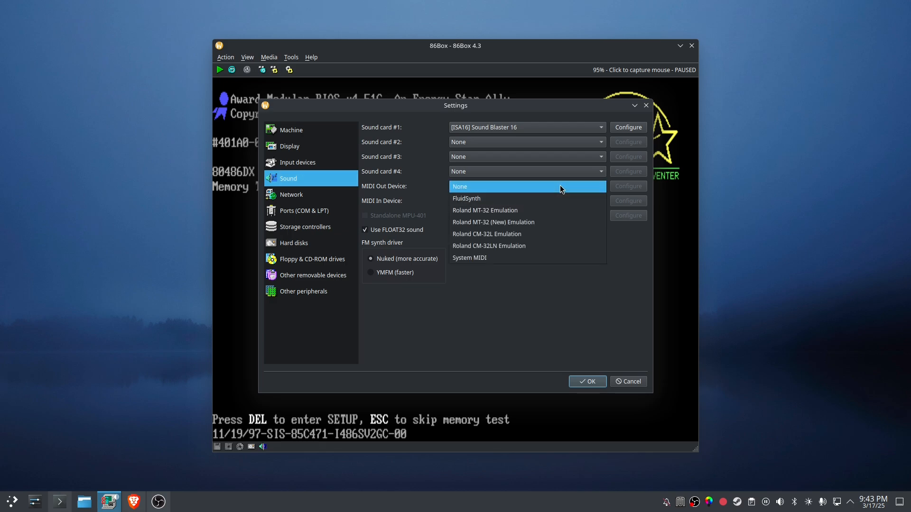
{"action": "left_click", "coordinate": [543, 215]}
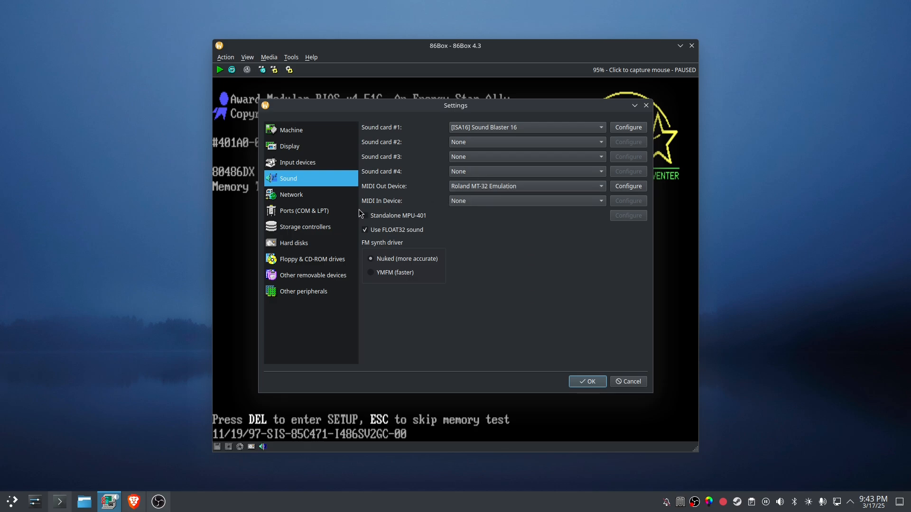
Step: Review the network, ports, storage controller, hard disk, and floppy and CD-ROM drive settings
{"action": "left_click", "coordinate": [312, 199]}
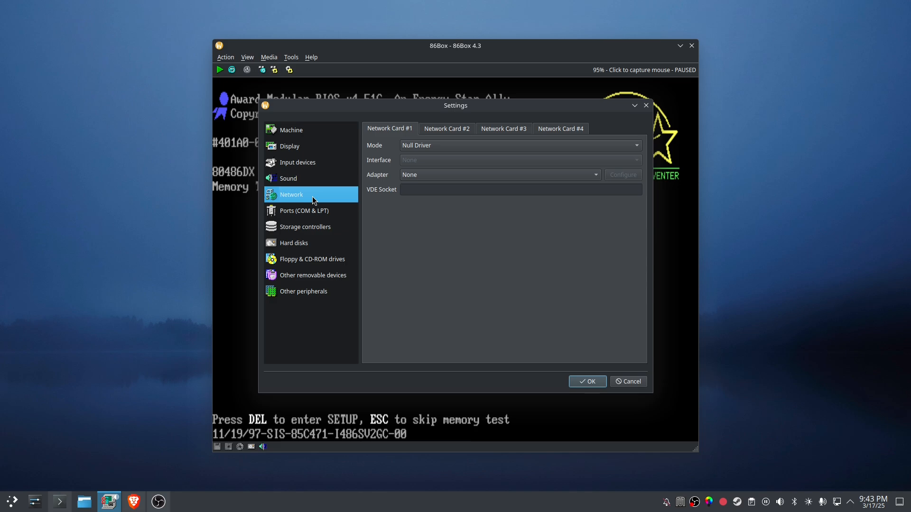
{"action": "left_click", "coordinate": [318, 214]}
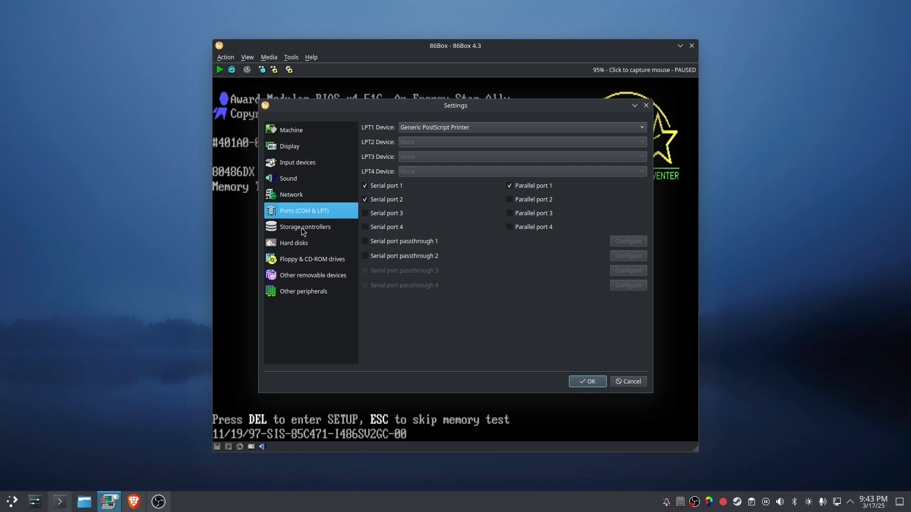
{"action": "left_click", "coordinate": [304, 230]}
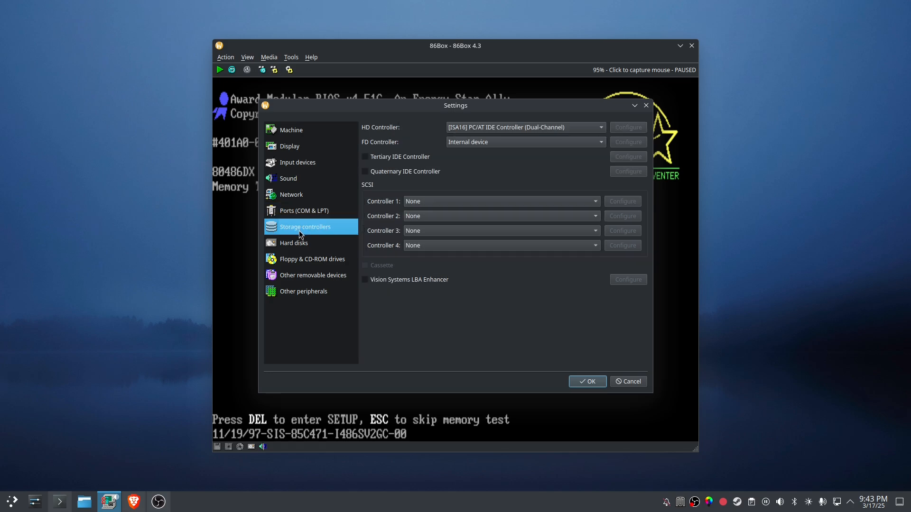
{"action": "left_click", "coordinate": [290, 249]}
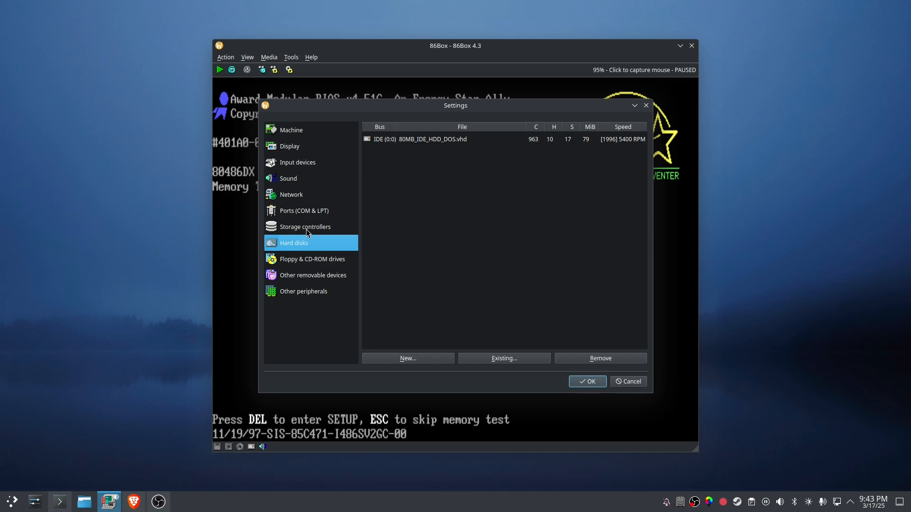
{"action": "left_click", "coordinate": [306, 230]}
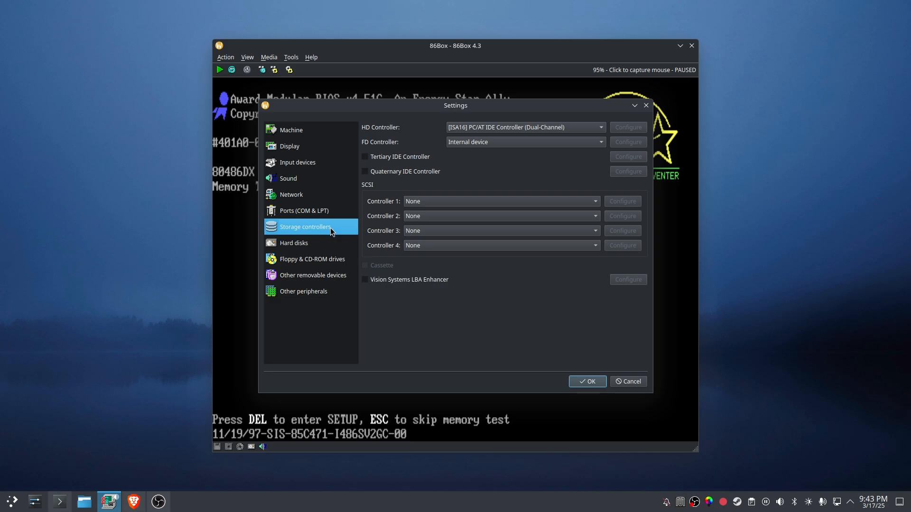
{"action": "left_click", "coordinate": [314, 247]}
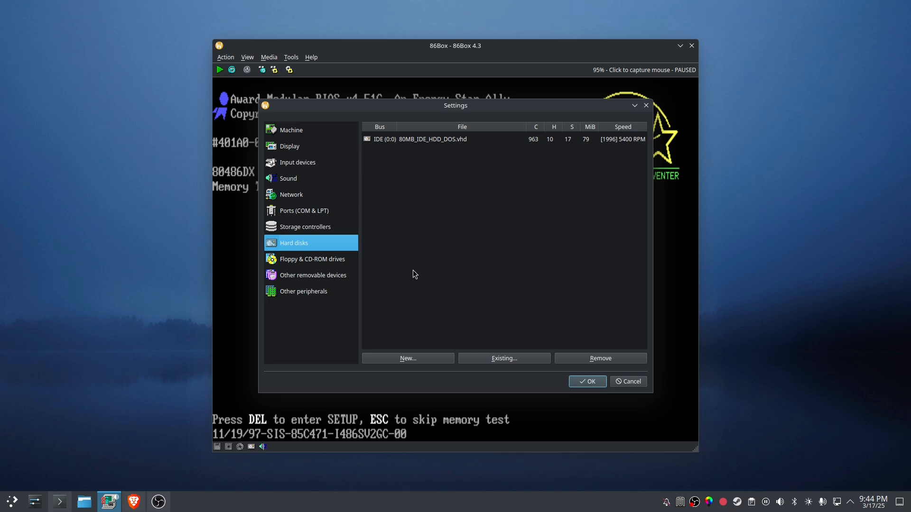
{"action": "left_click", "coordinate": [324, 271]}
{"action": "left_click", "coordinate": [310, 260]}
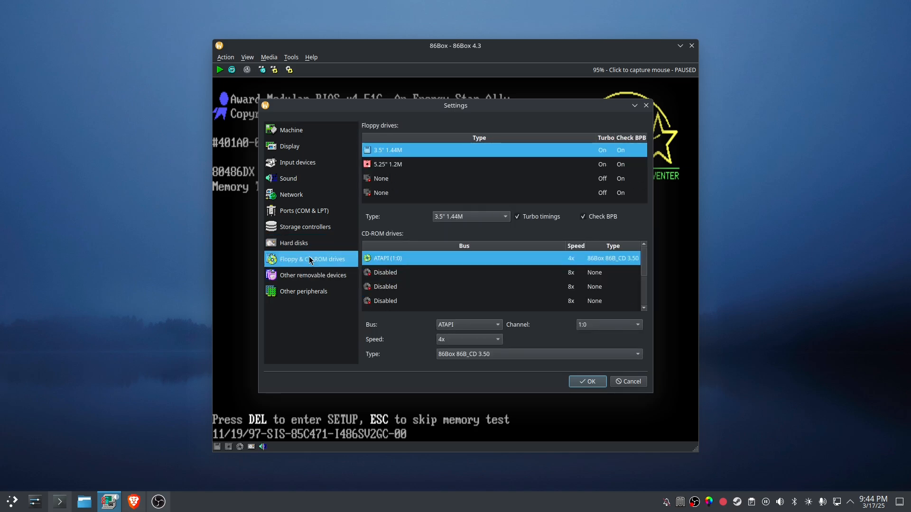
Step: Remove the 80MB_IDE_HDD_DOS.vhd drive from the machine's hard disks
{"action": "left_click", "coordinate": [311, 244]}
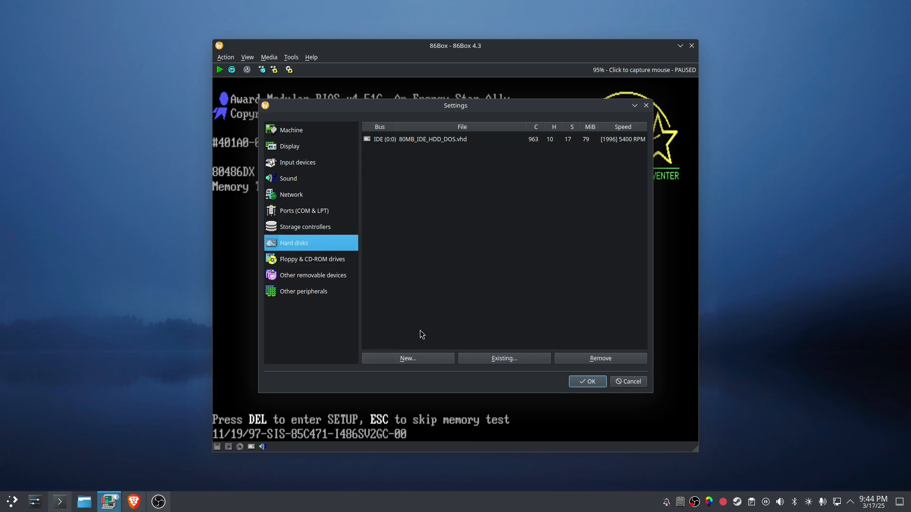
{"action": "left_click", "coordinate": [431, 141]}
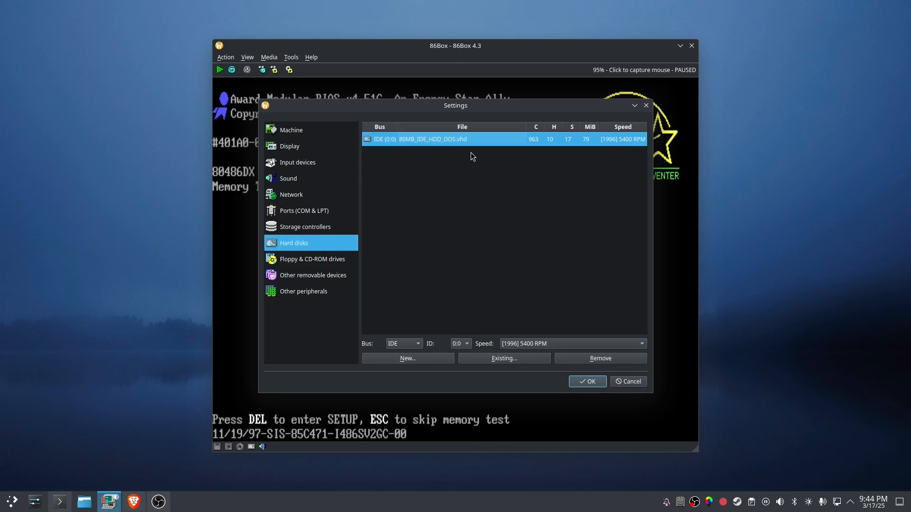
{"action": "left_click", "coordinate": [595, 359]}
Step: Begin a new hard disk with a size of 850 MB and the Fixed-size VHD (.vhd) image format
{"action": "left_click", "coordinate": [409, 360]}
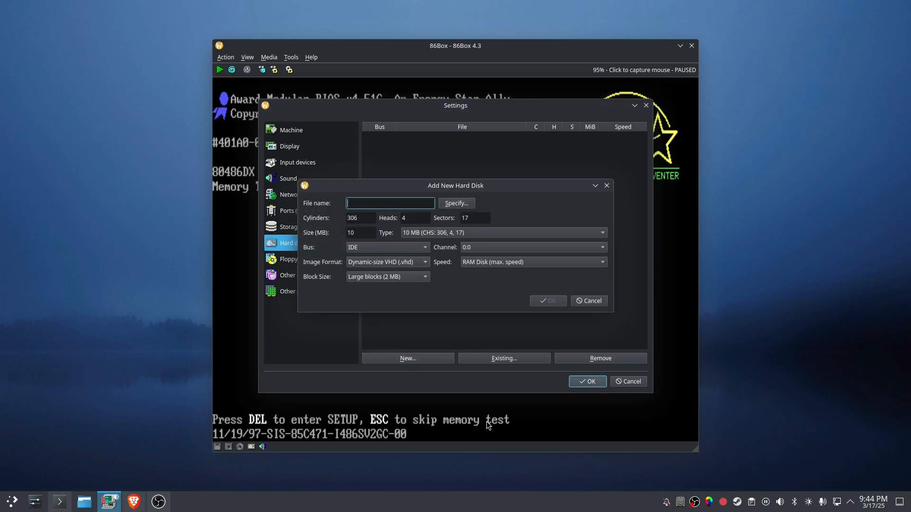
{"action": "double_click", "coordinate": [371, 231]}
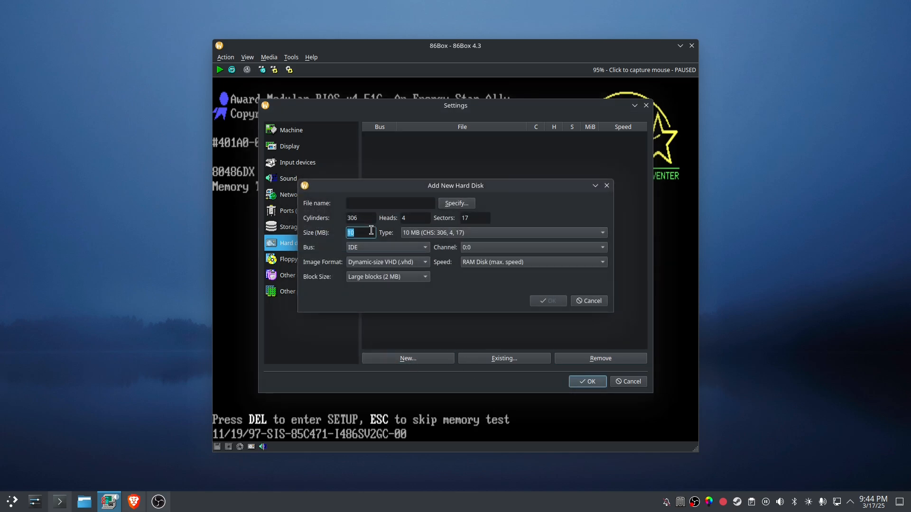
{"action": "type", "text": "850"}
{"action": "left_click", "coordinate": [394, 262]}
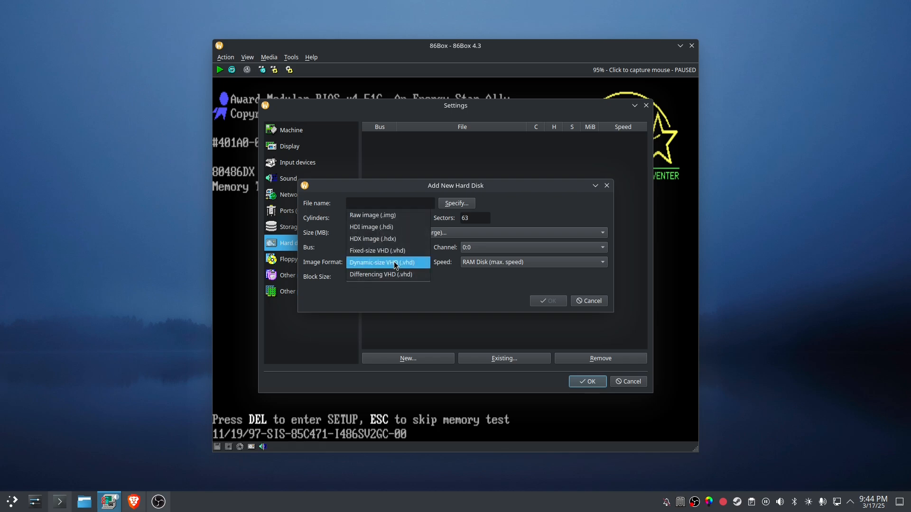
{"action": "left_click", "coordinate": [393, 251]}
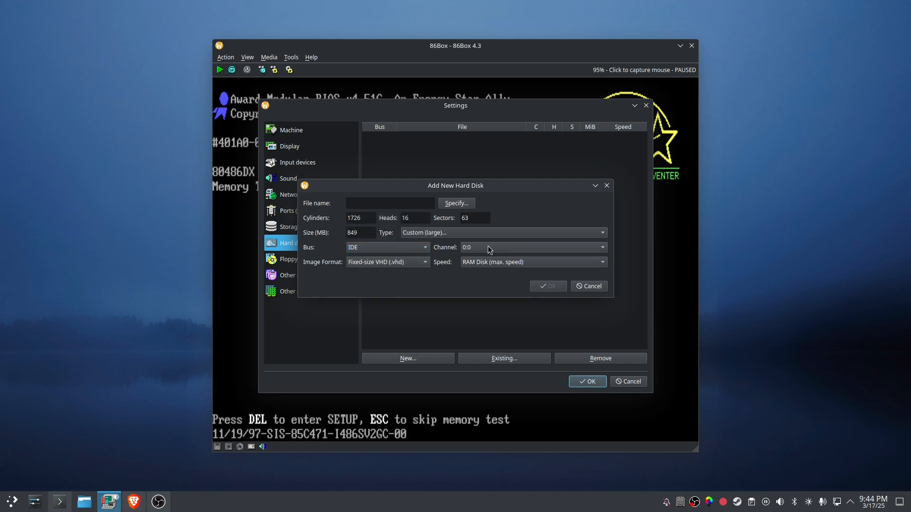
Step: Set the new hard disk's speed to [1994] 4500 RPM
{"action": "left_click", "coordinate": [493, 262]}
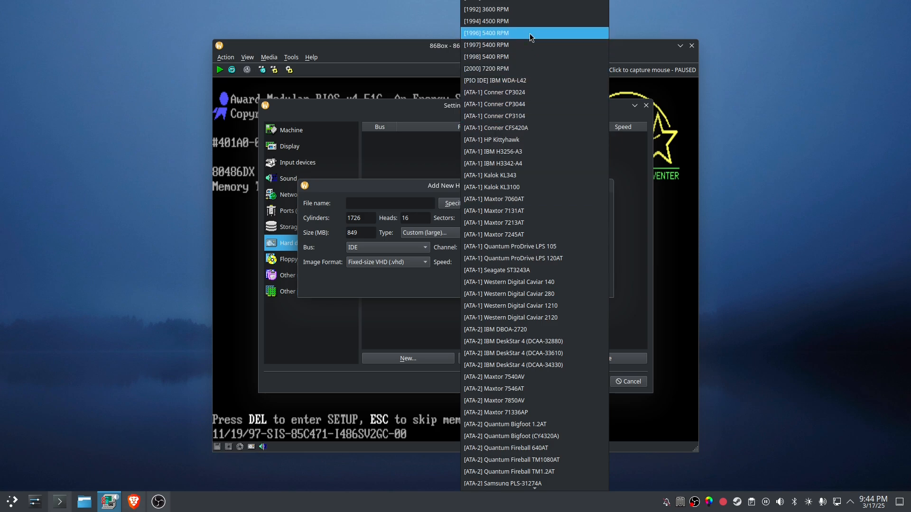
{"action": "left_click", "coordinate": [530, 32]}
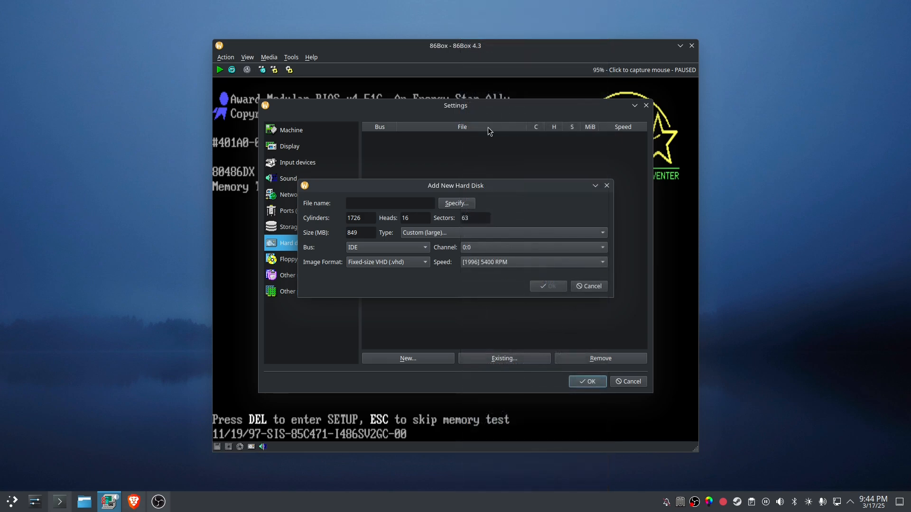
{"action": "left_click", "coordinate": [500, 263]}
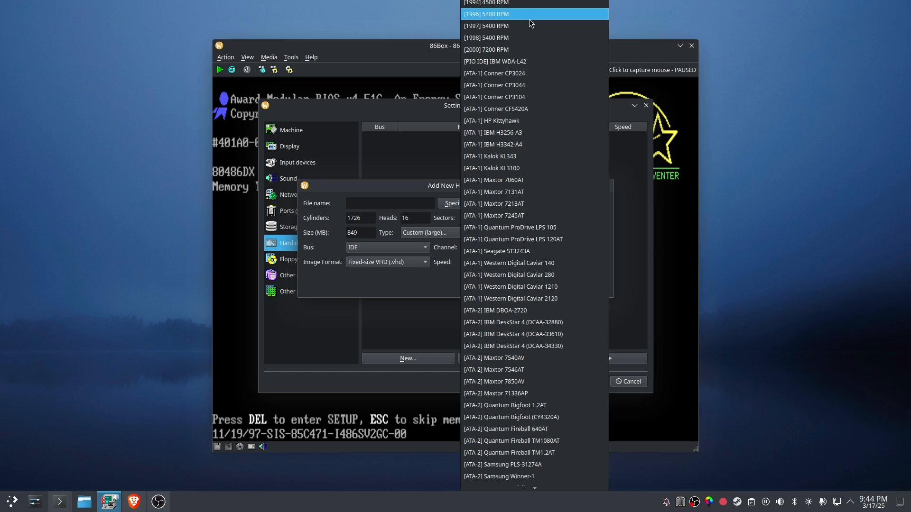
{"action": "scroll", "coordinate": [529, 19], "scroll_direction": "up", "scroll_amount": 1}
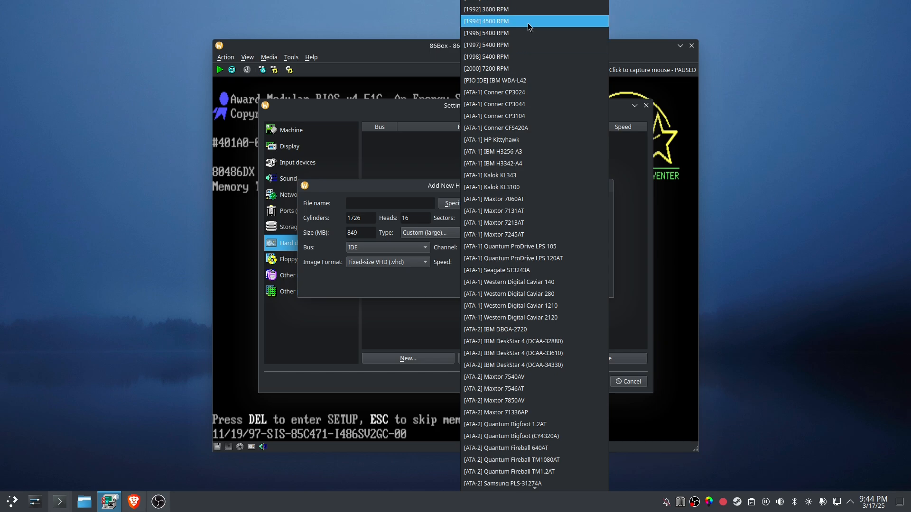
{"action": "left_click", "coordinate": [528, 22]}
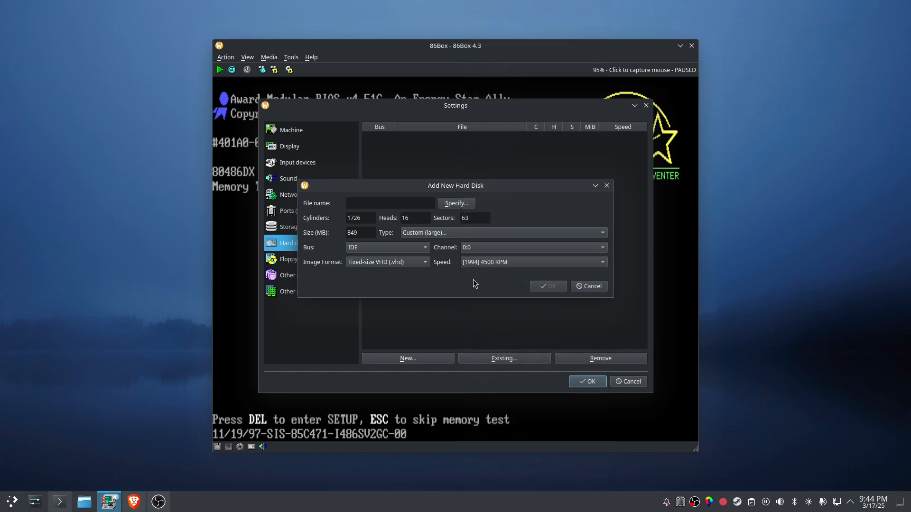
Step: Name the new disk image 850MB_IDE_HDD_DOS.vhd in the 86Box folder and create the hard disk
{"action": "left_click", "coordinate": [450, 206]}
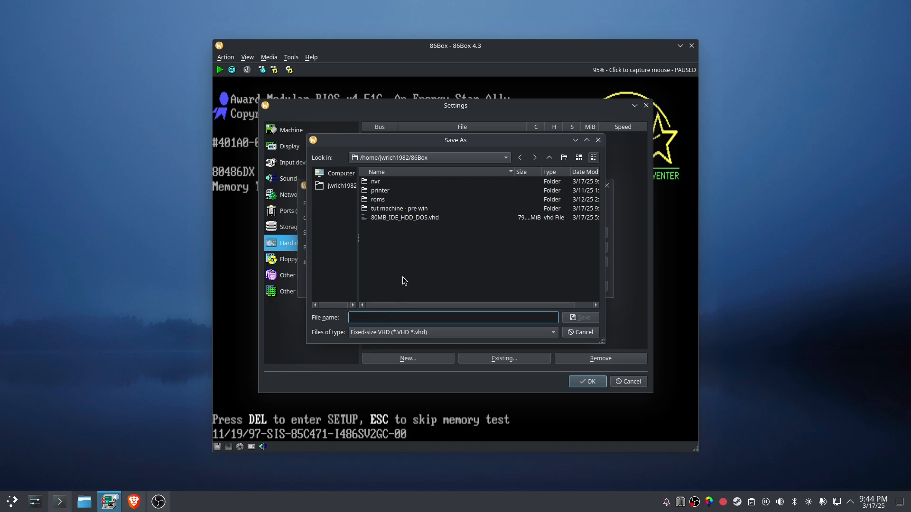
{"action": "double_click", "coordinate": [413, 218]}
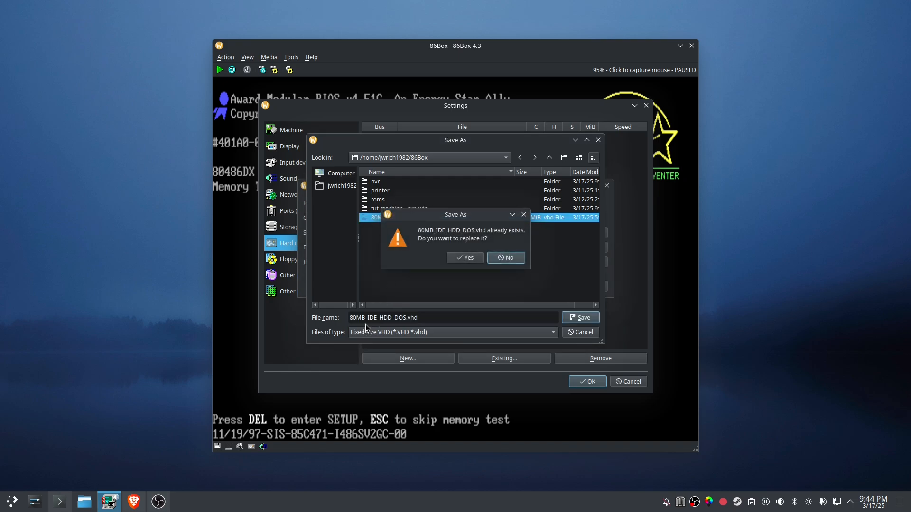
{"action": "left_click", "coordinate": [515, 258]}
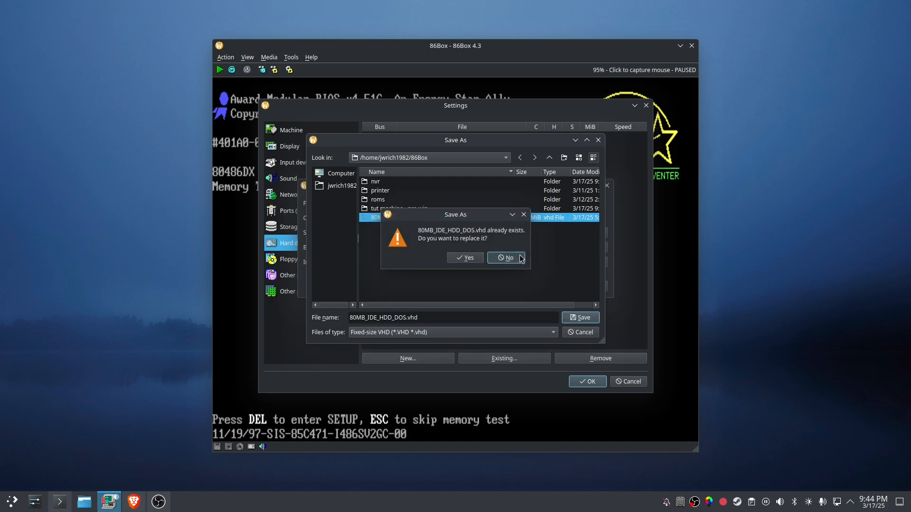
{"action": "left_click", "coordinate": [353, 318]}
{"action": "type", "text": "5"}
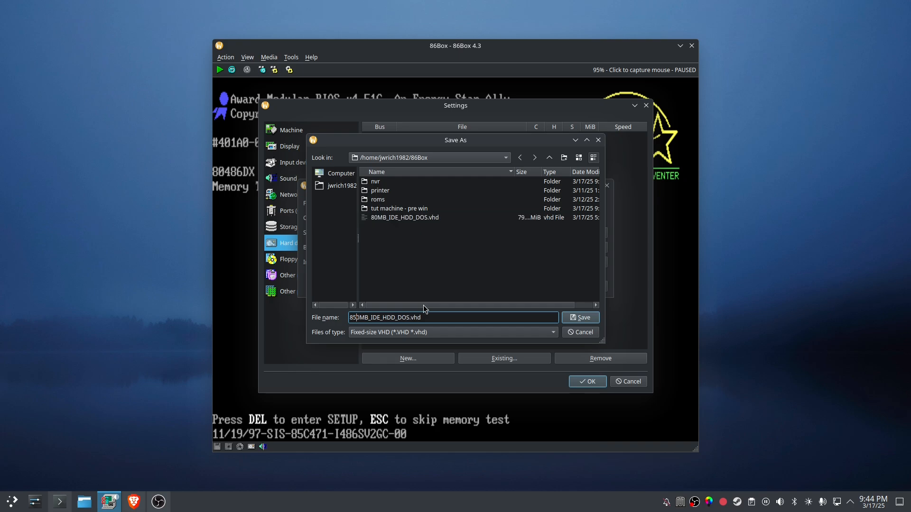
{"action": "left_click", "coordinate": [598, 317]}
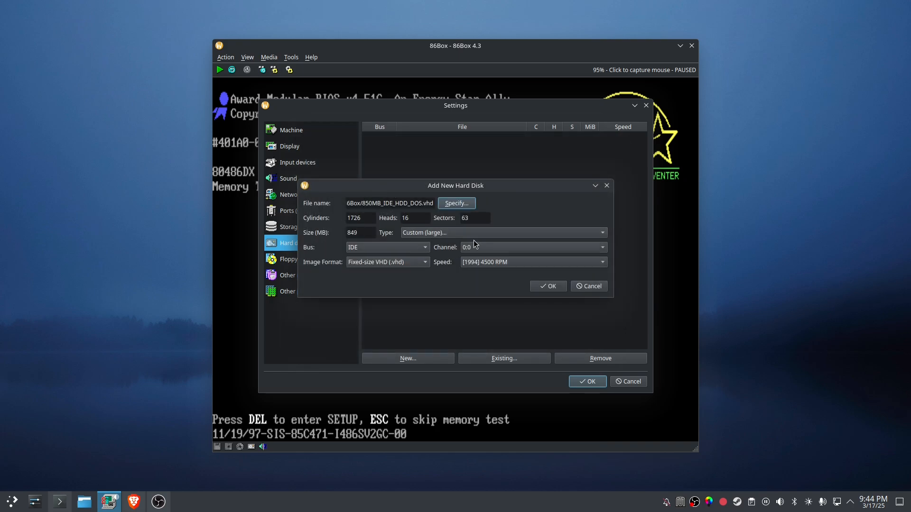
{"action": "left_click", "coordinate": [550, 286]}
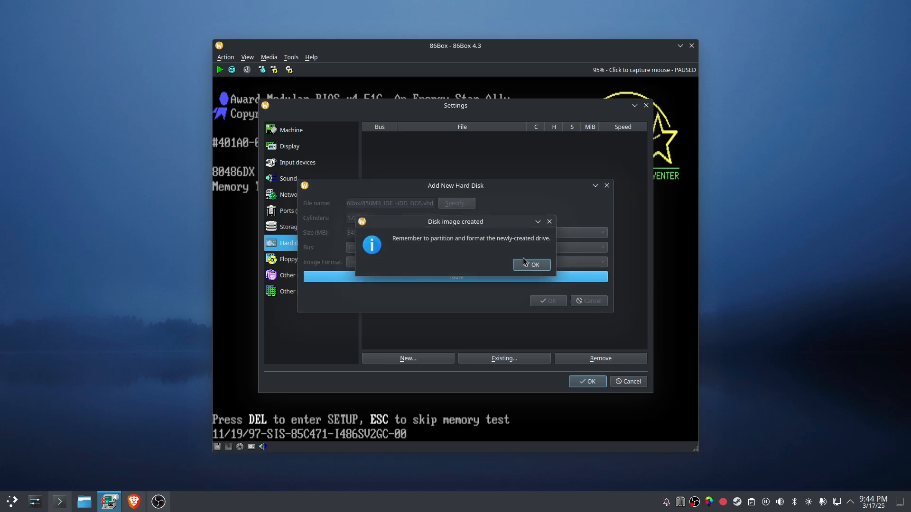
{"action": "left_click", "coordinate": [524, 261]}
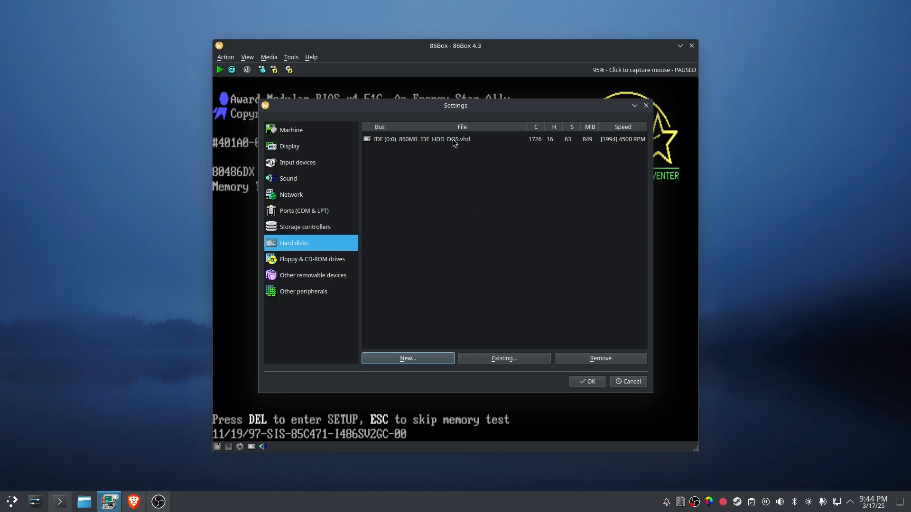
Step: Choose 4x as the CD-ROM drive's speed and save the machine settings so the emulated PC restarts
{"action": "left_click", "coordinate": [305, 263]}
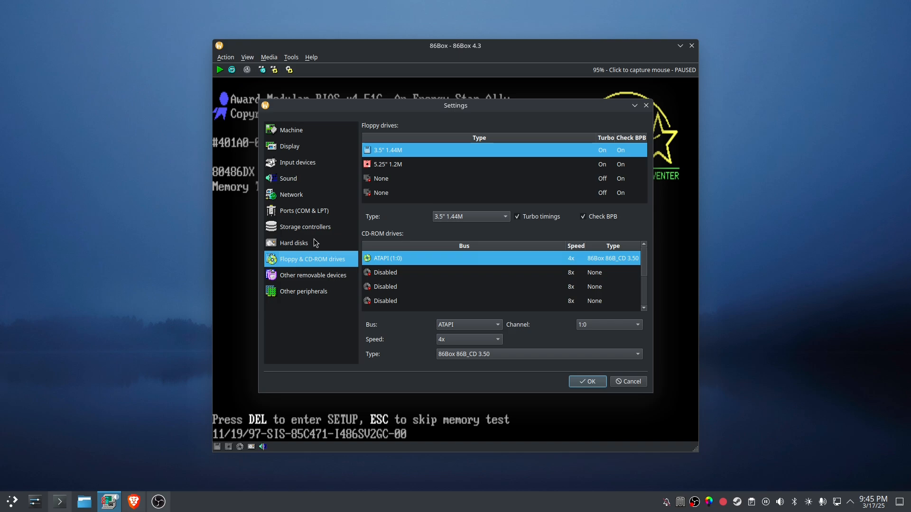
{"action": "left_click", "coordinate": [315, 243]}
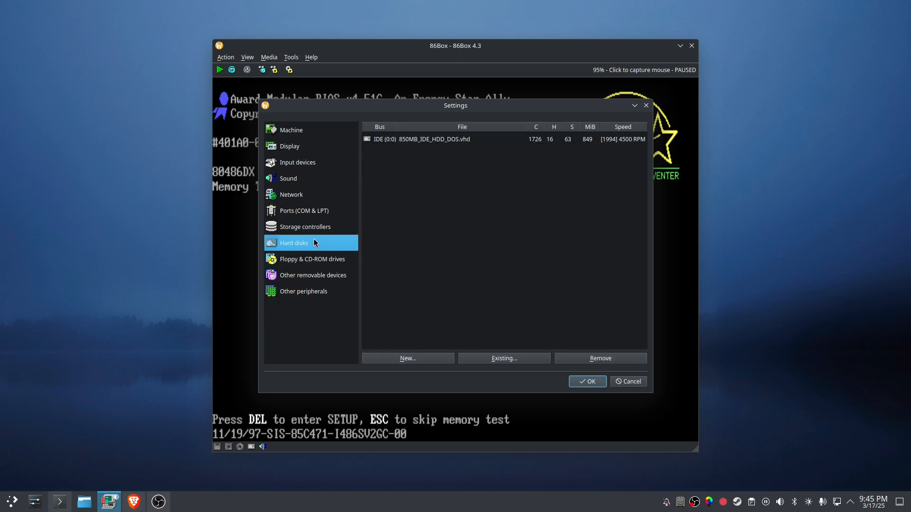
{"action": "left_click", "coordinate": [314, 266]}
{"action": "left_click", "coordinate": [469, 339]}
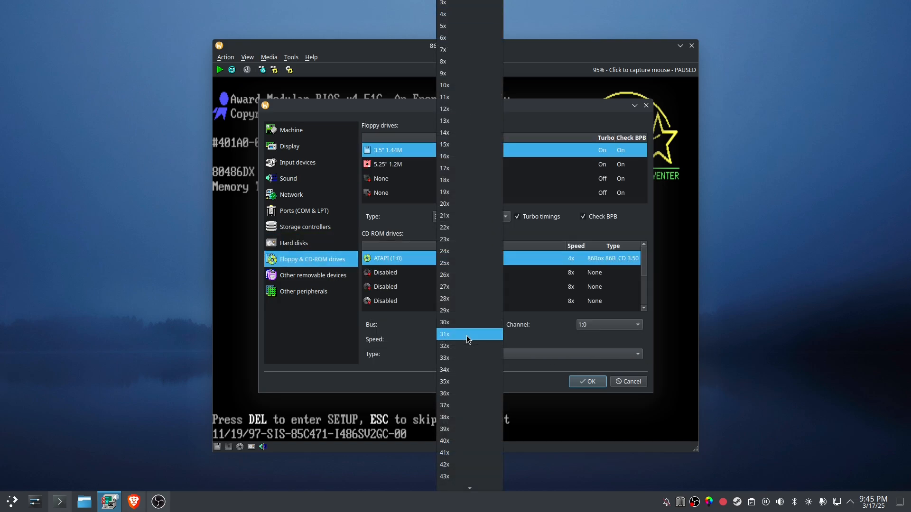
{"action": "left_click", "coordinate": [474, 14]}
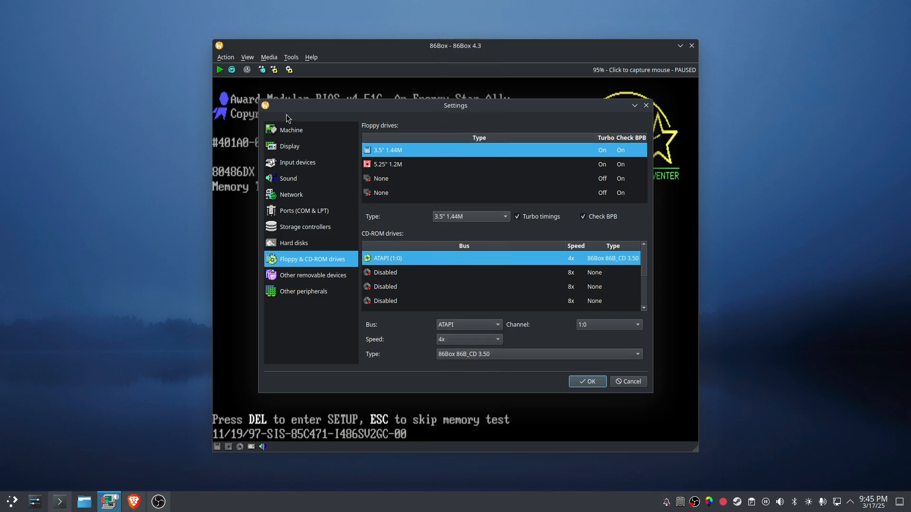
{"action": "left_click", "coordinate": [306, 243]}
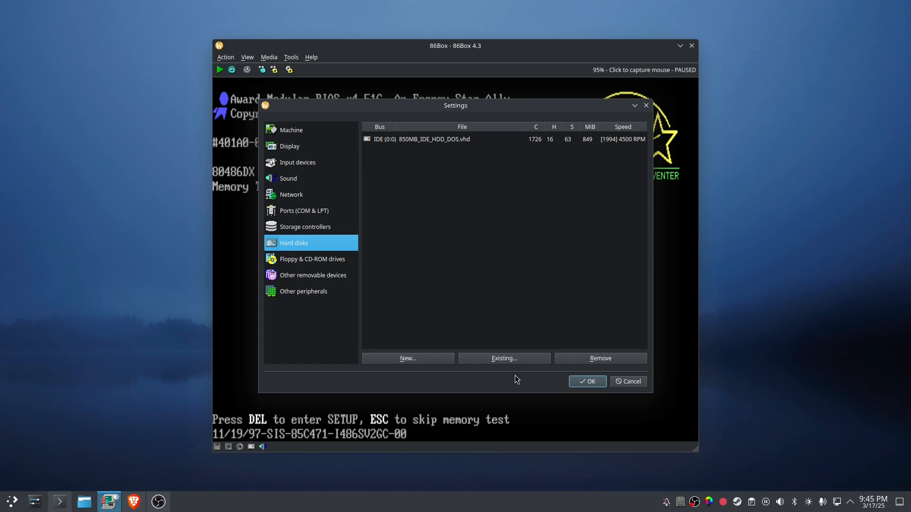
{"action": "left_click", "coordinate": [592, 382]}
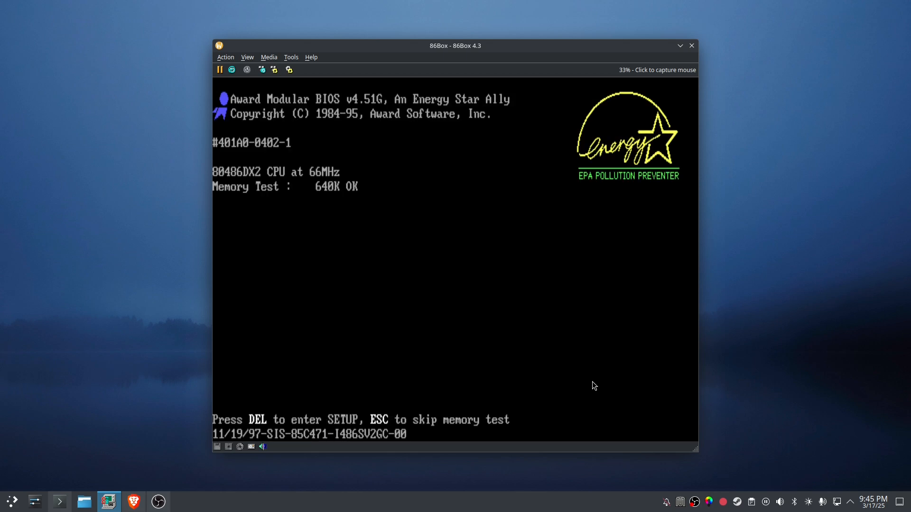
Step: Enter the BIOS setup during the memory test and run IDE HDD Auto Detection
{"action": "key", "text": "Delete"}
{"action": "key", "text": "Right"}
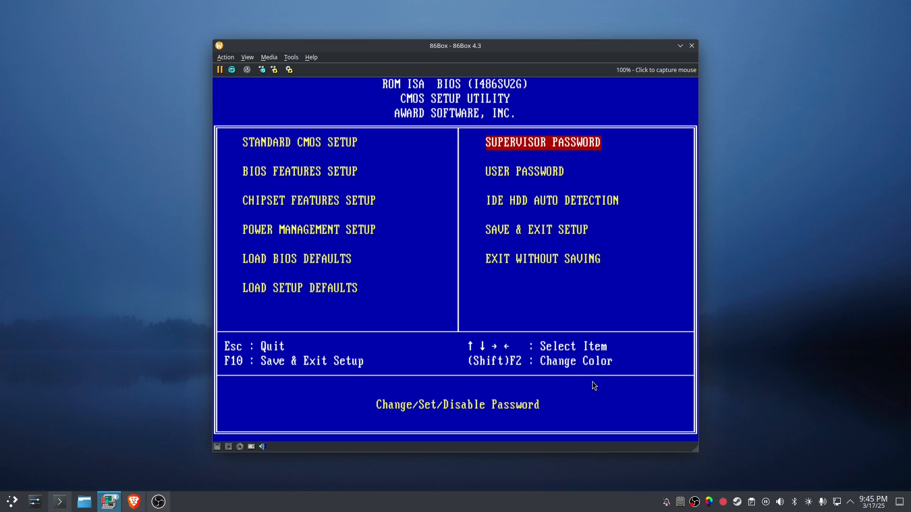
{"action": "key", "text": "Down"}
{"action": "key", "text": "Down"}
{"action": "key", "text": "Return"}
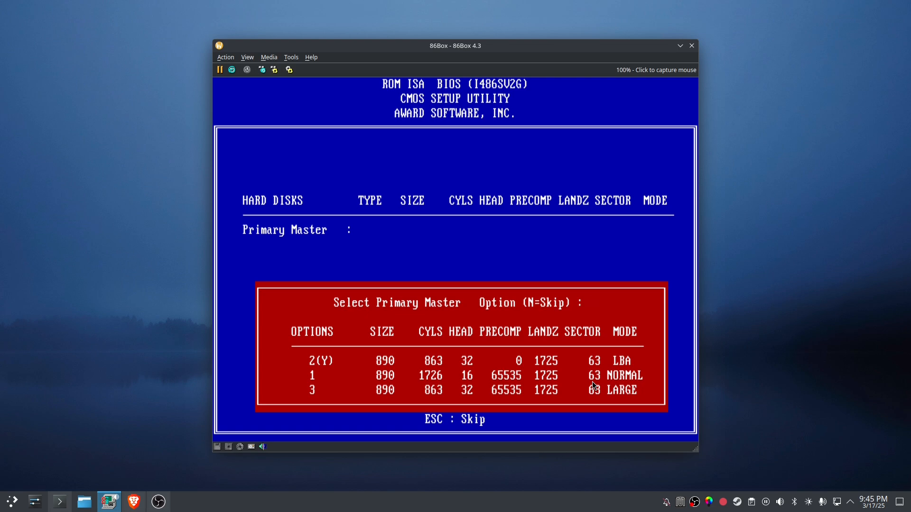
Step: Select option 2 (LBA mode) for the Primary Master and accept the defaults for the remaining IDE drives
{"action": "type", "text": "2"}
{"action": "key", "text": "Return"}
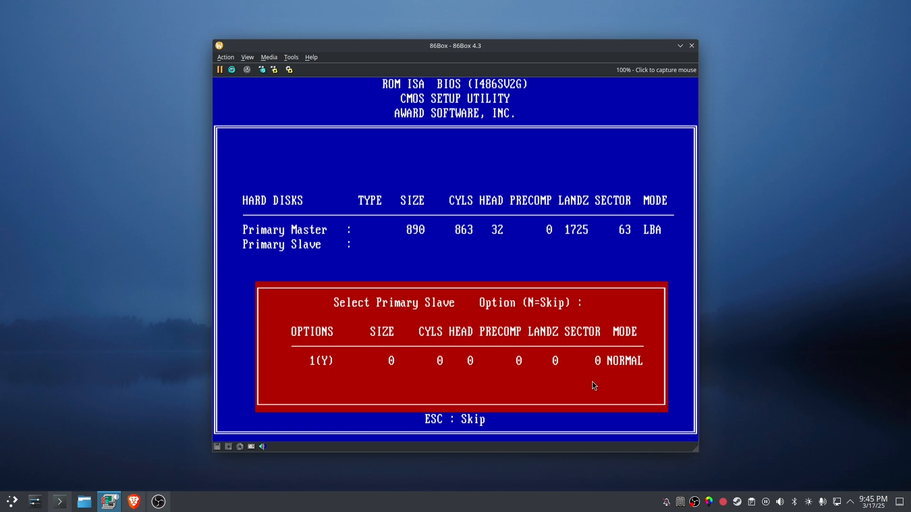
{"action": "key", "text": "Return"}
{"action": "key", "text": "Return"}
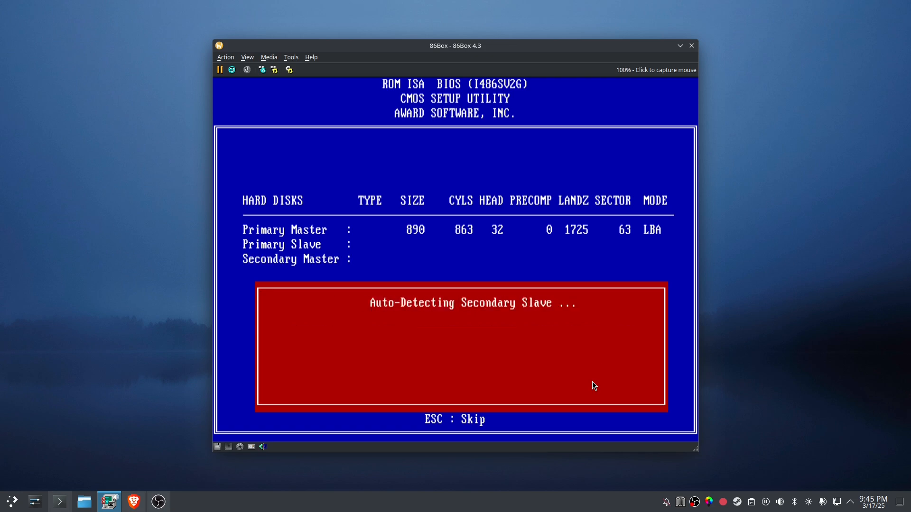
{"action": "key", "text": "Return"}
Step: Review the BIOS Features Setup and the hard disk, floppy and memory entries in the Standard CMOS Setup
{"action": "key", "text": "Up"}
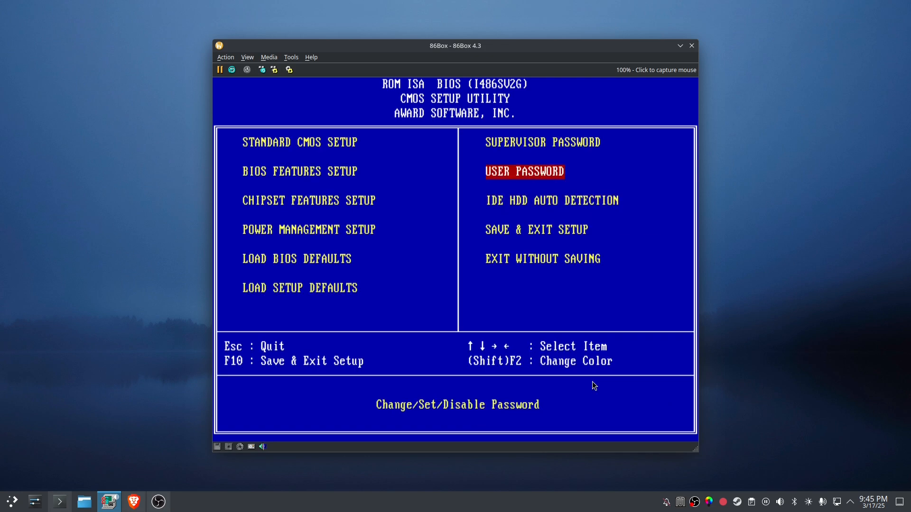
{"action": "key", "text": "Left"}
{"action": "key", "text": "Return"}
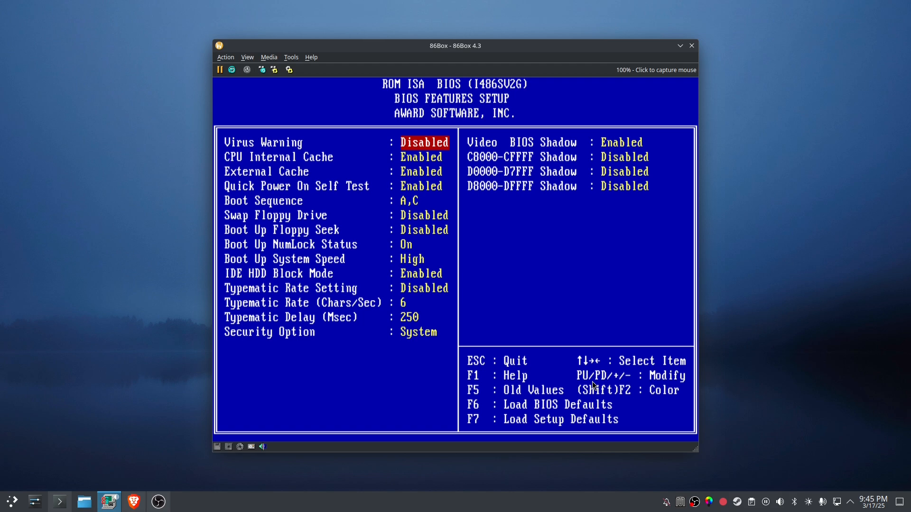
{"action": "key", "text": "Escape"}
{"action": "key", "text": "Up"}
{"action": "key", "text": "Return"}
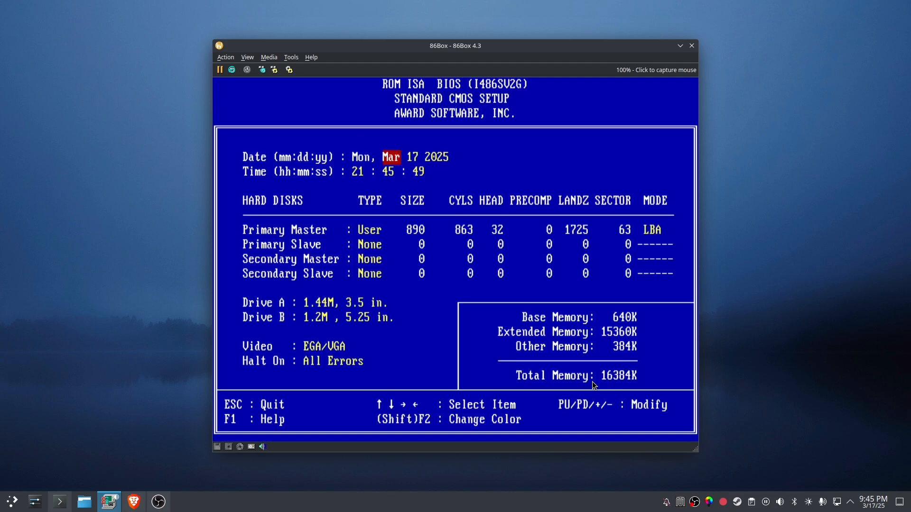
{"action": "key", "text": "Escape"}
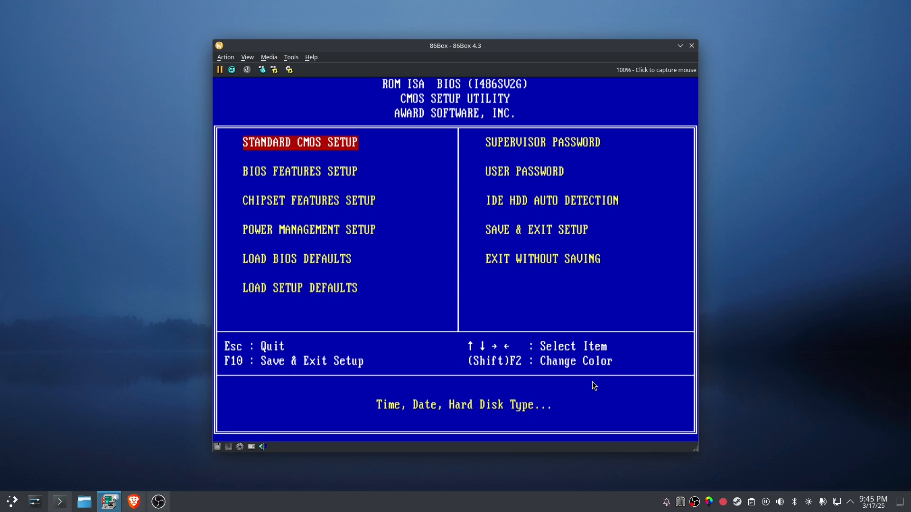
Step: Save the BIOS settings to CMOS and exit the setup
{"action": "key", "text": "Right"}
{"action": "key", "text": "Down"}
{"action": "key", "text": "Down"}
{"action": "key", "text": "Down"}
{"action": "key", "text": "Return"}
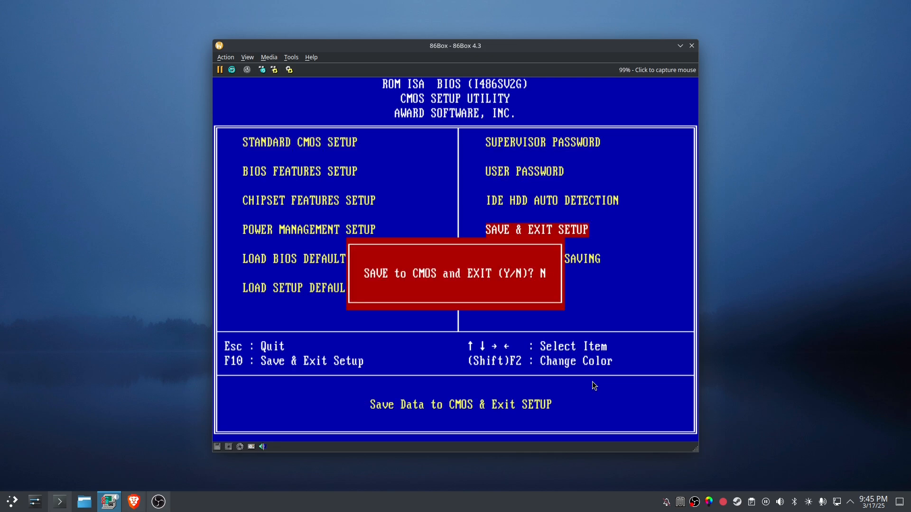
{"action": "key", "text": "y"}
{"action": "key", "text": "Return"}
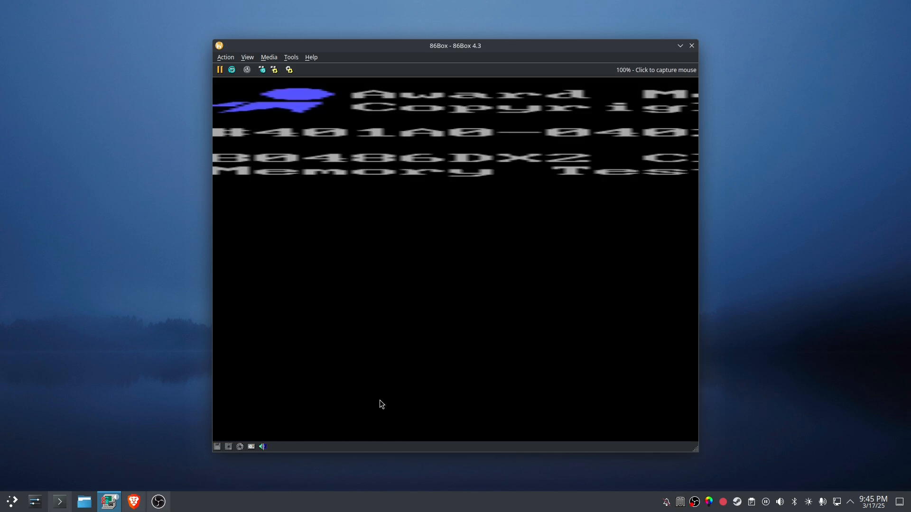
Step: Insert MS-DOS 6.22 Disk01 [1.44M] [3.5].img write-protected in the 3.5-inch floppy drive and boot from it to the DOS prompt
{"action": "left_click", "coordinate": [218, 445]}
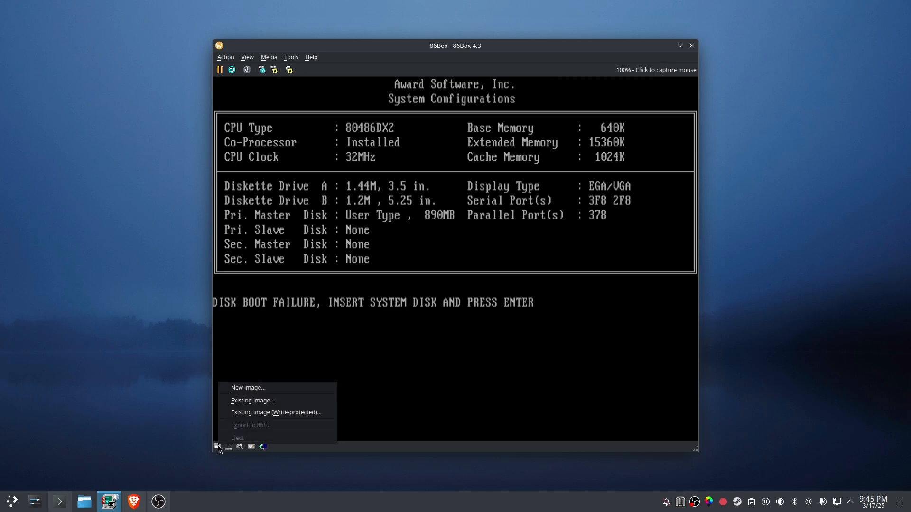
{"action": "left_click", "coordinate": [263, 414]}
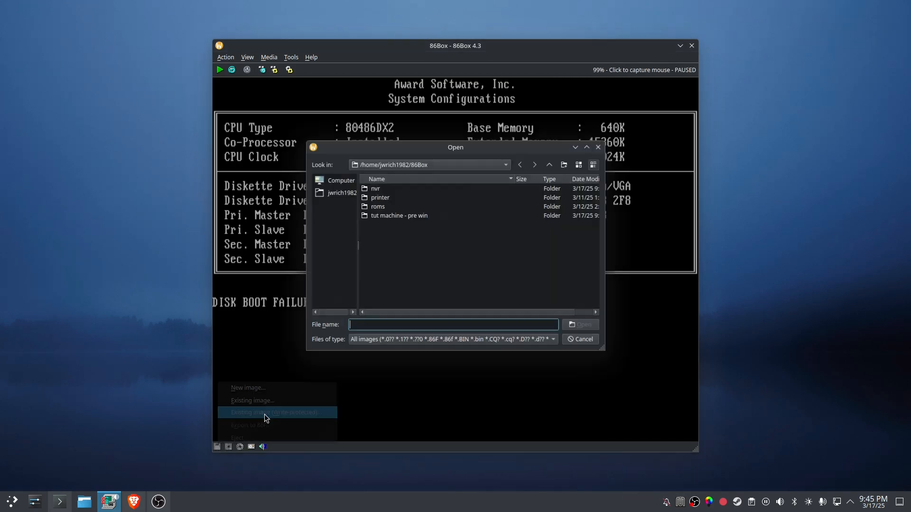
{"action": "left_click", "coordinate": [331, 193]}
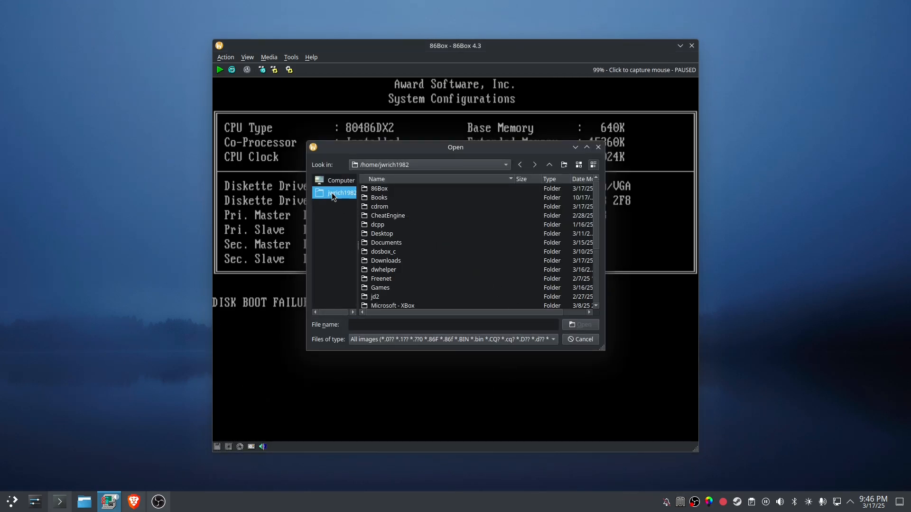
{"action": "double_click", "coordinate": [396, 261]}
{"action": "double_click", "coordinate": [380, 189]}
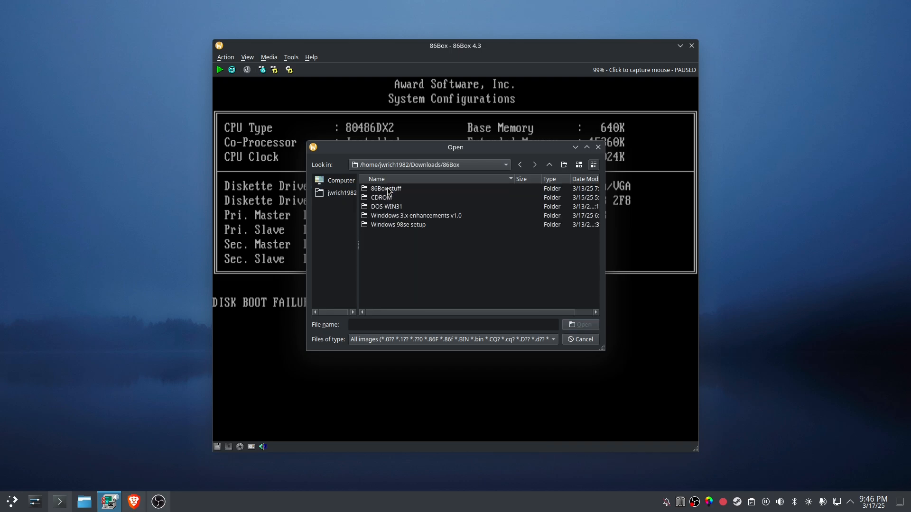
{"action": "double_click", "coordinate": [394, 207]}
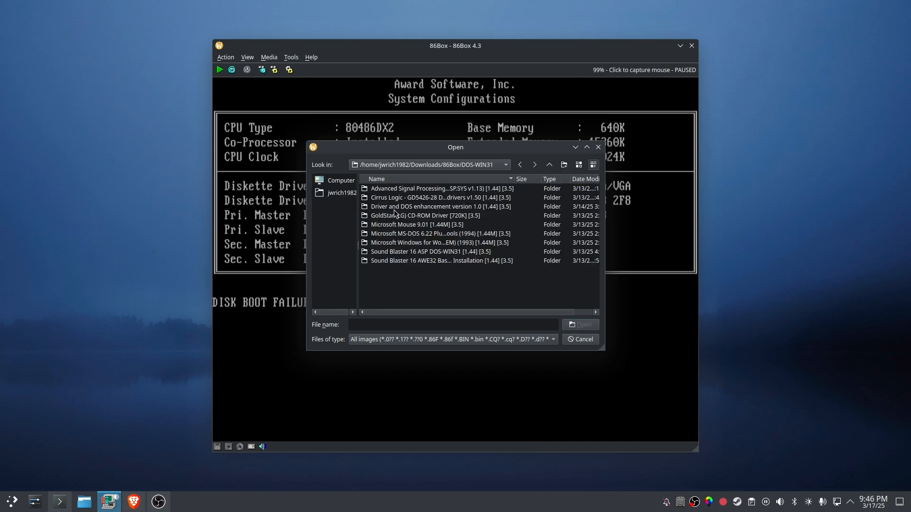
{"action": "double_click", "coordinate": [402, 235]}
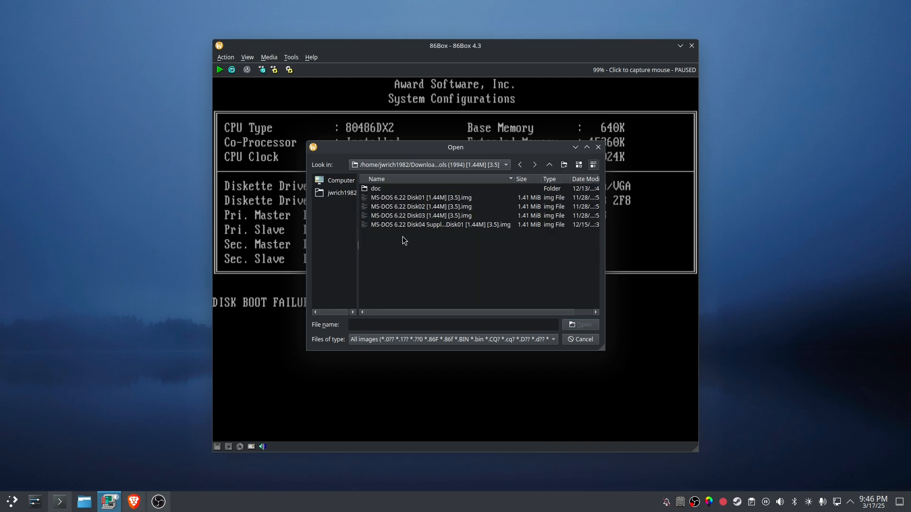
{"action": "left_click", "coordinate": [405, 198]}
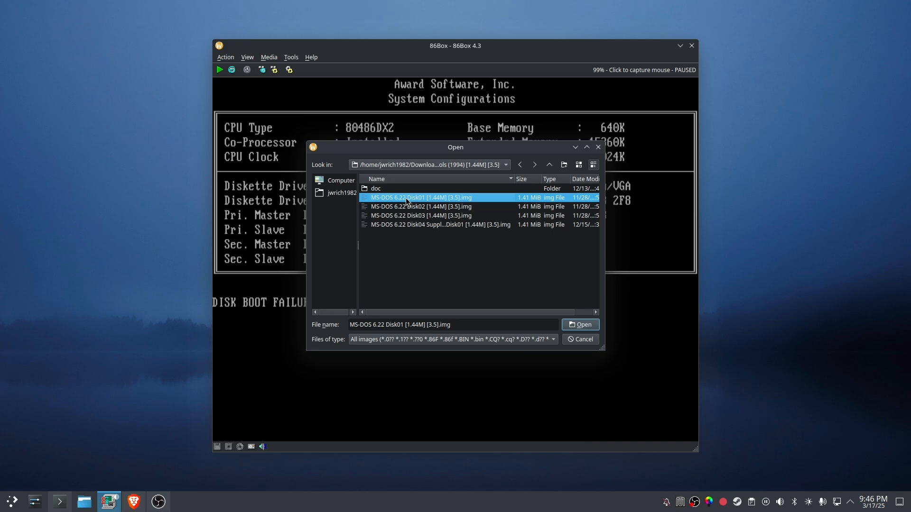
{"action": "double_click", "coordinate": [406, 198]}
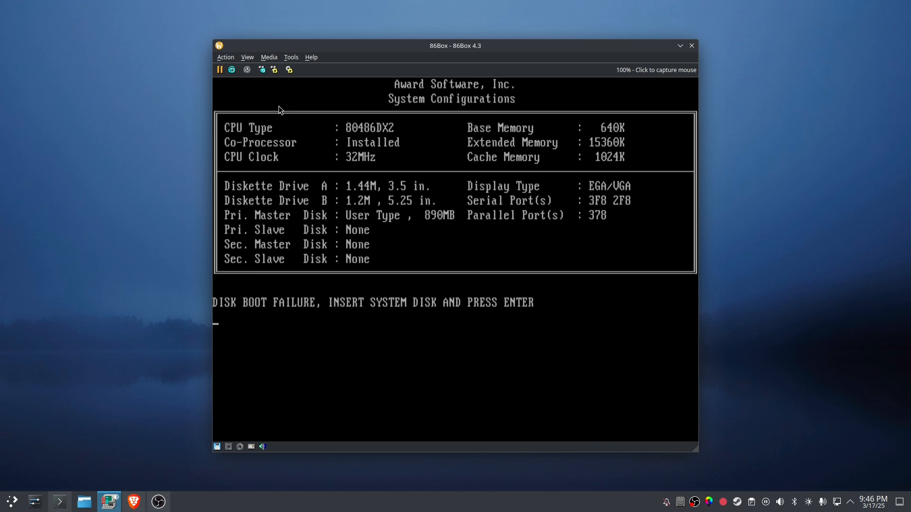
{"action": "key", "text": "Return"}
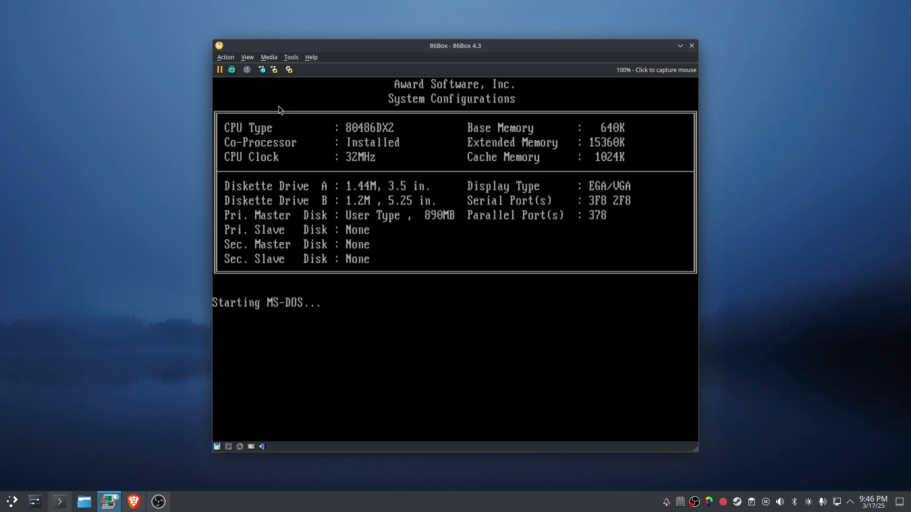
{"action": "key", "text": "ctrl+F12"}
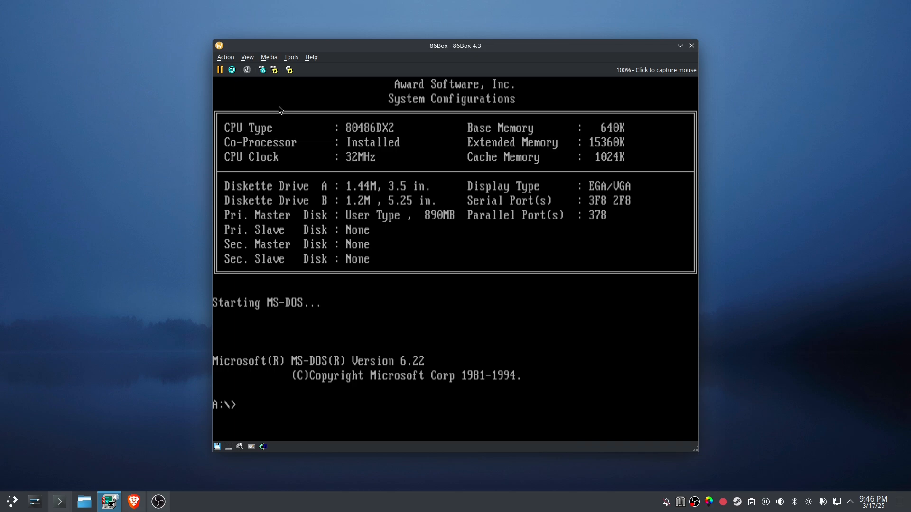
Step: Start FDISK and display the partition information of the fixed disk
{"action": "type", "text": "fdisk"}
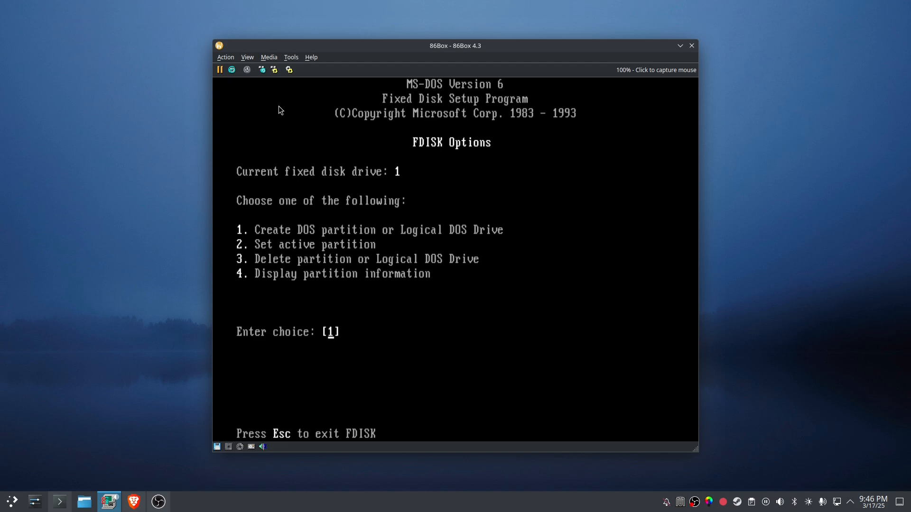
{"action": "type", "text": "4"}
{"action": "key", "text": "Return"}
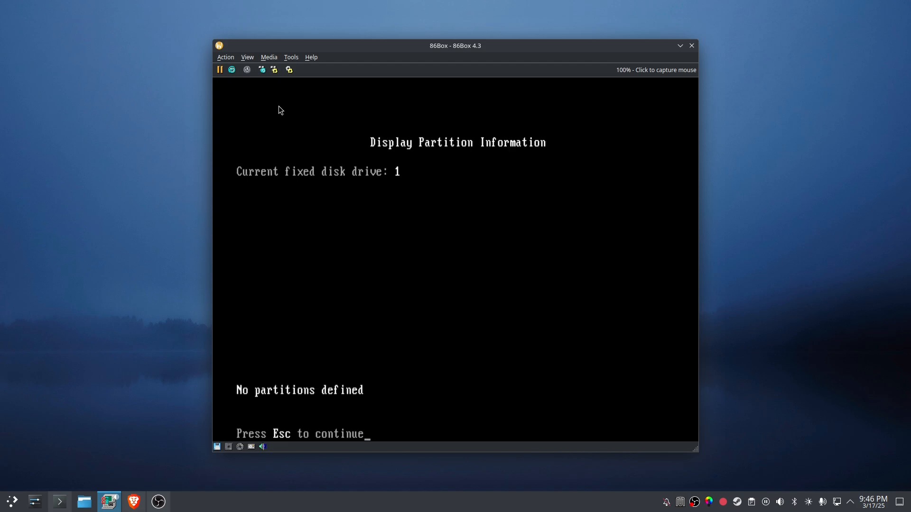
Step: Create a primary DOS partition using the maximum available size, make it active, and restart to the DOS prompt from the floppy
{"action": "key", "text": "Escape"}
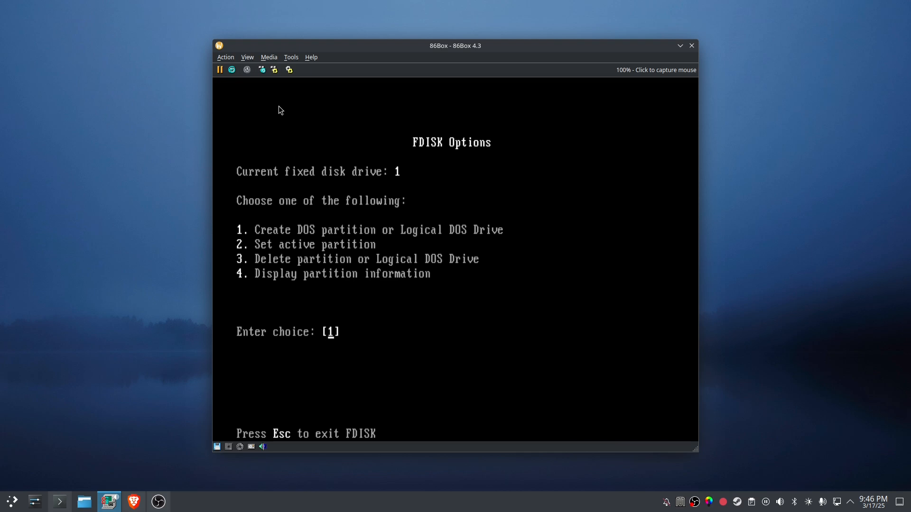
{"action": "key", "text": "Return"}
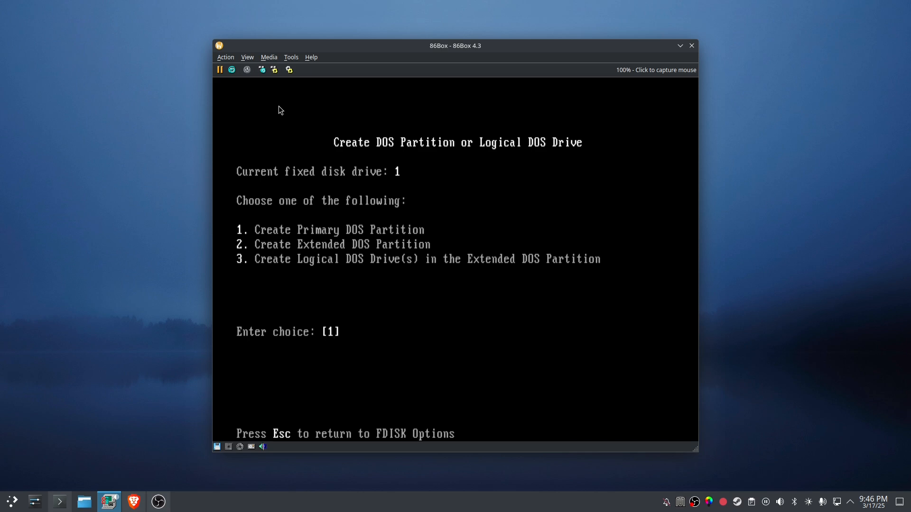
{"action": "key", "text": "Return"}
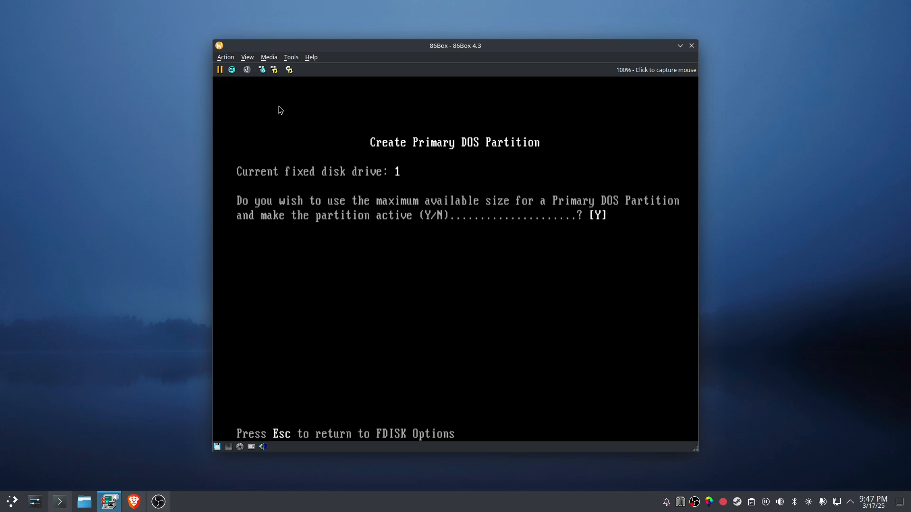
{"action": "key", "text": "Return"}
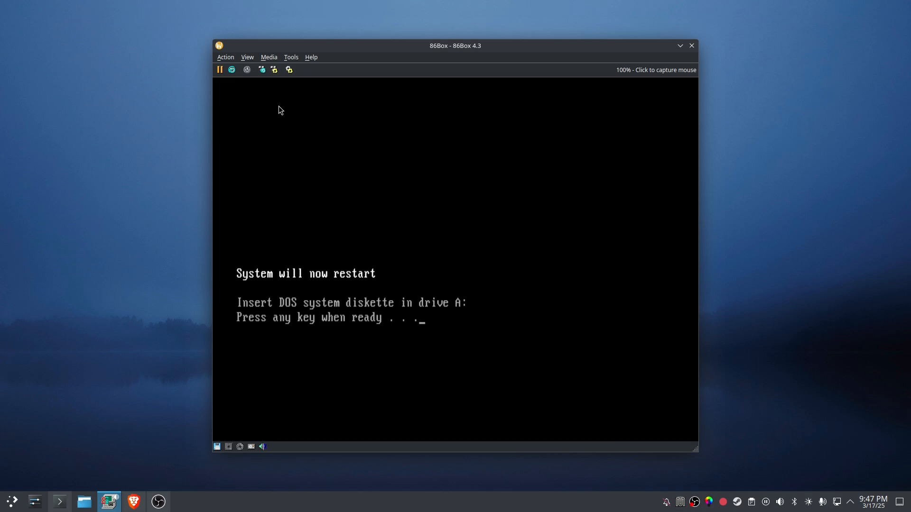
{"action": "key", "text": "Return"}
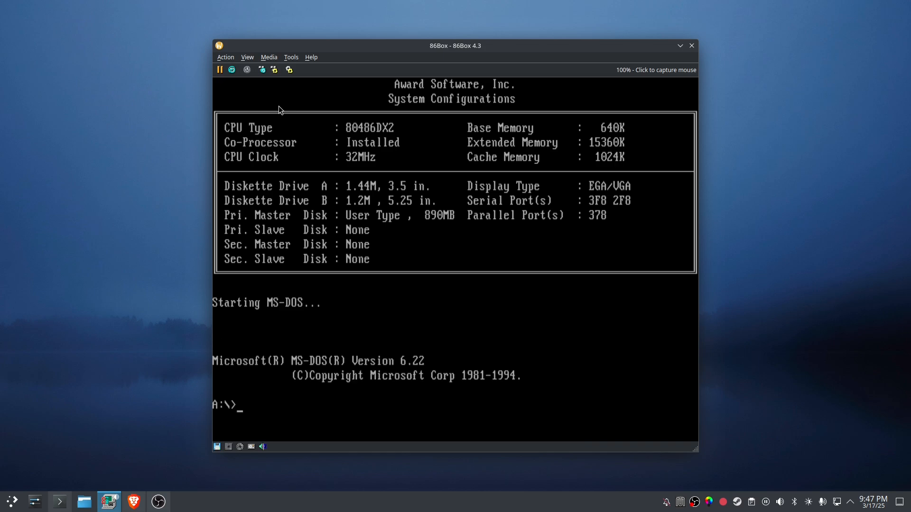
Step: Format drive C: and give it the volume label MS_DOS_6
{"action": "type", "text": "format c:"}
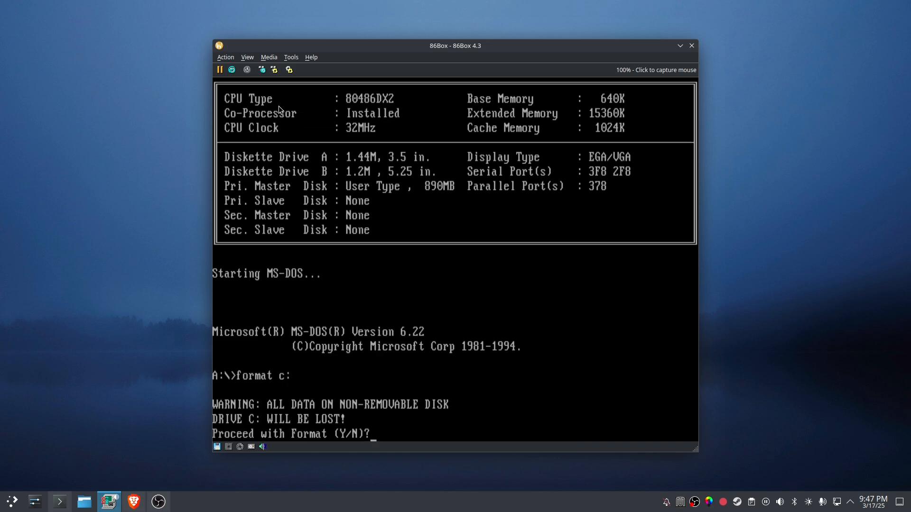
{"action": "type", "text": "y"}
{"action": "key", "text": "Return"}
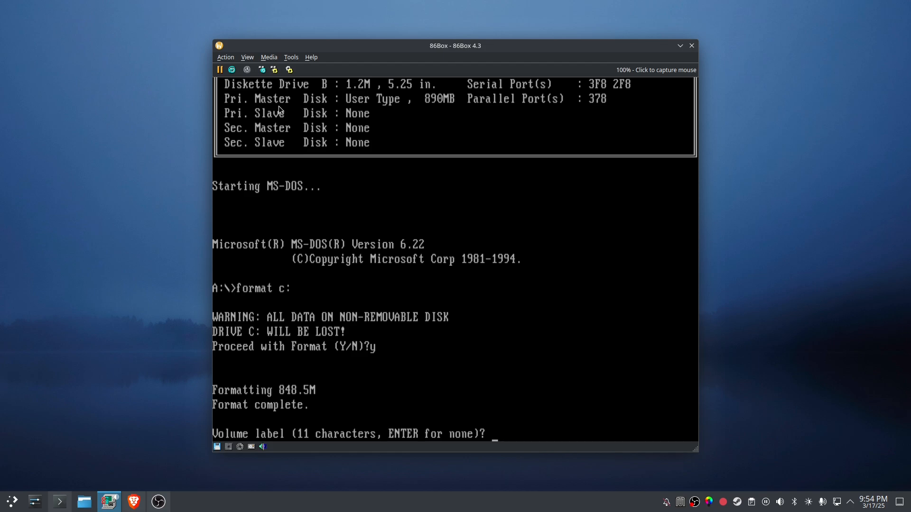
{"action": "type", "text": "MS_DOS_6"}
{"action": "key", "text": "Return"}
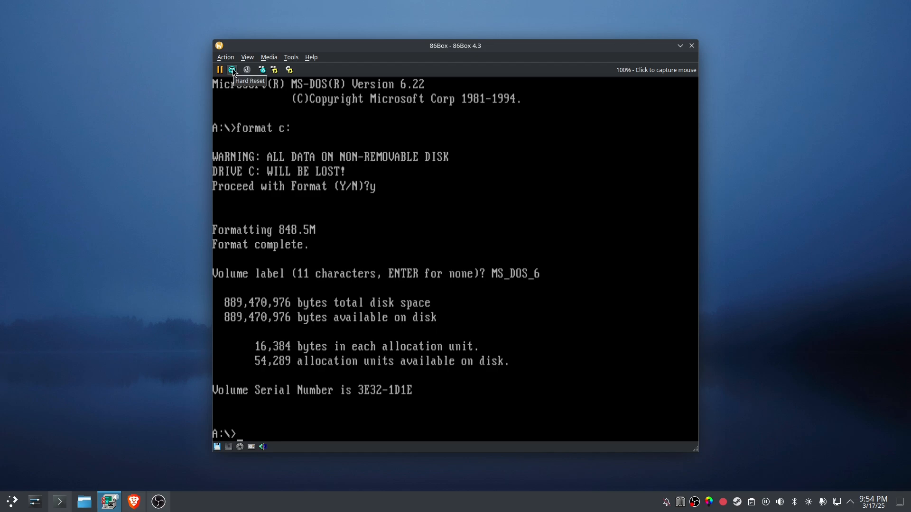
Step: Transfer the DOS system files from A: to C: and list the directory of drive C:
{"action": "type", "text": "sys a: c:"}
{"action": "key", "text": "Return"}
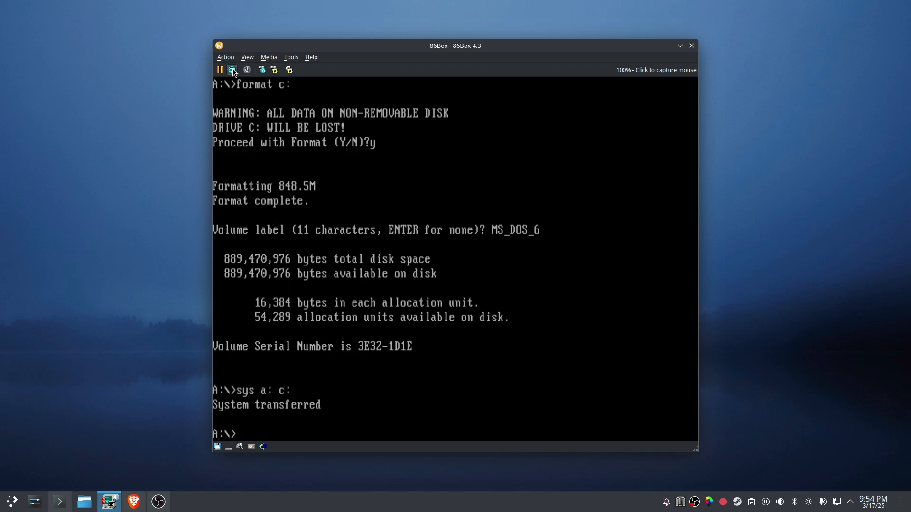
{"action": "type", "text": "c:"}
{"action": "key", "text": "Return"}
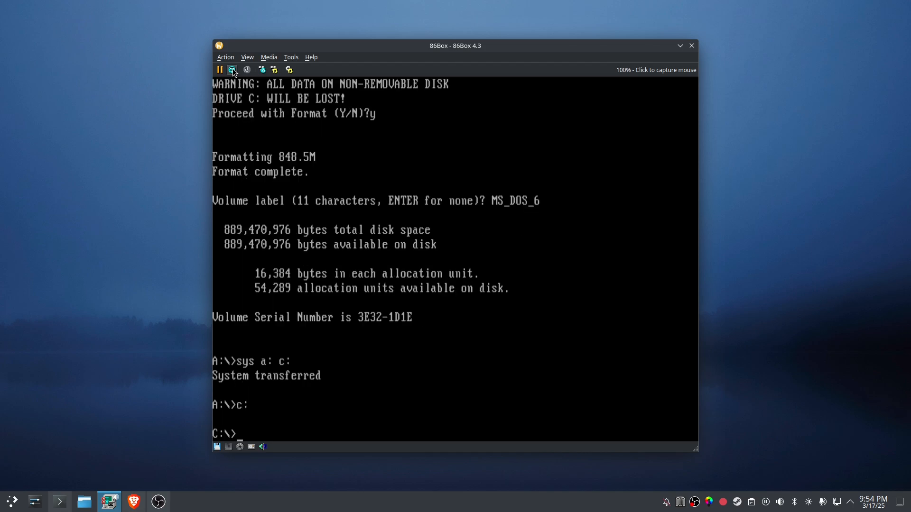
{"action": "type", "text": "dir"}
{"action": "key", "text": "Return"}
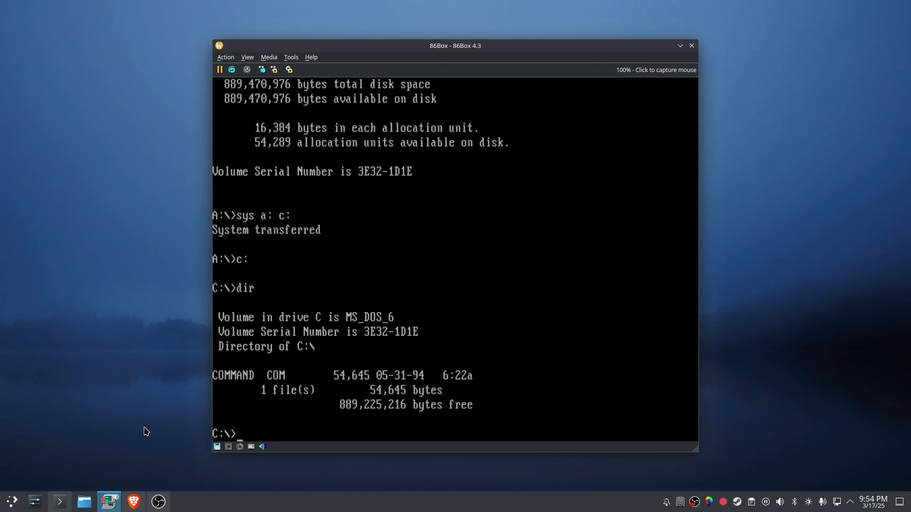
Step: Eject the MS-DOS 6.22 Disk01 floppy image and hard-reset the machine to boot from the hard disk
{"action": "left_click", "coordinate": [216, 448]}
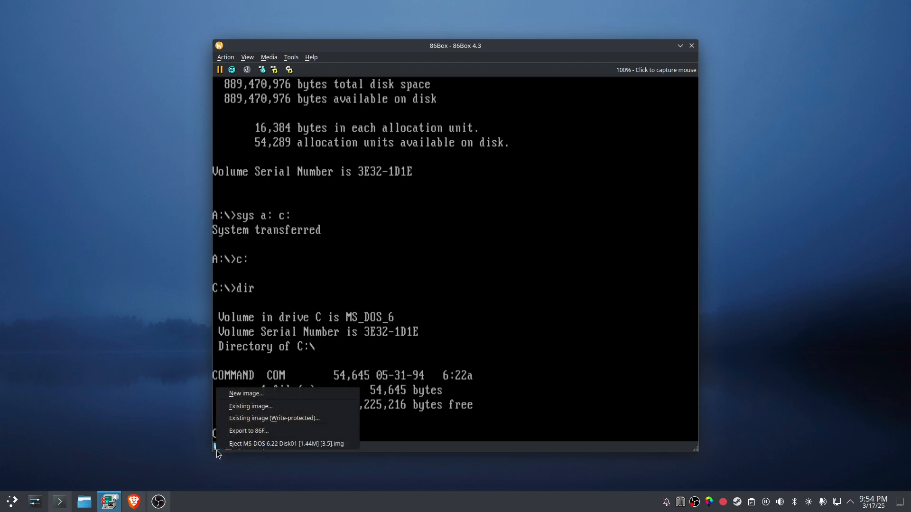
{"action": "left_click", "coordinate": [228, 446]}
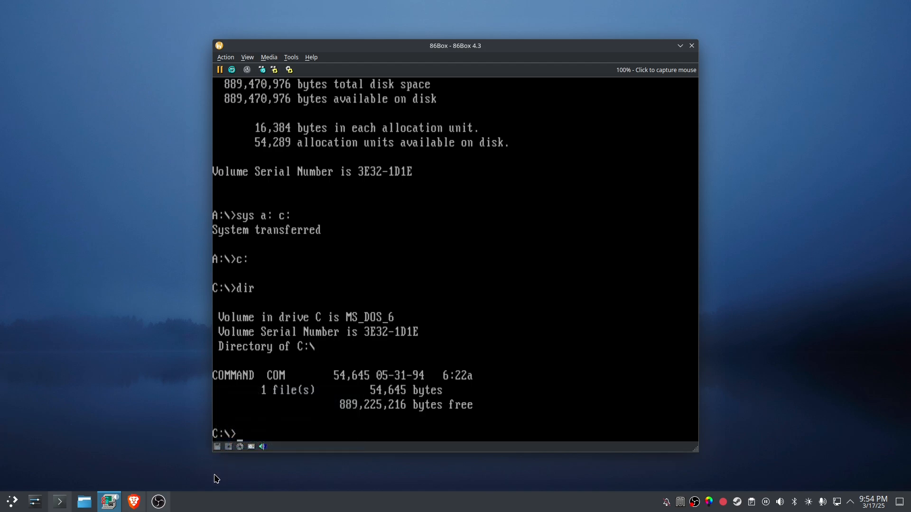
{"action": "left_click", "coordinate": [232, 72]}
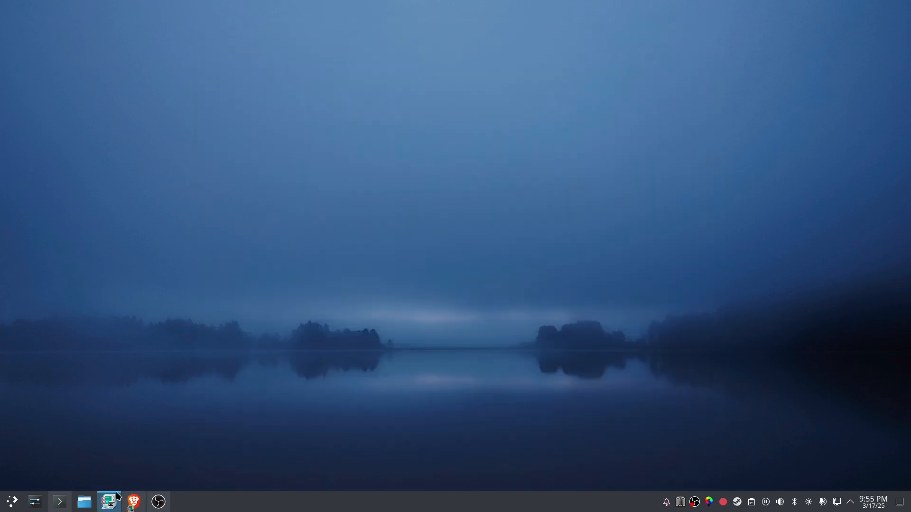
{"action": "left_click", "coordinate": [109, 502]}
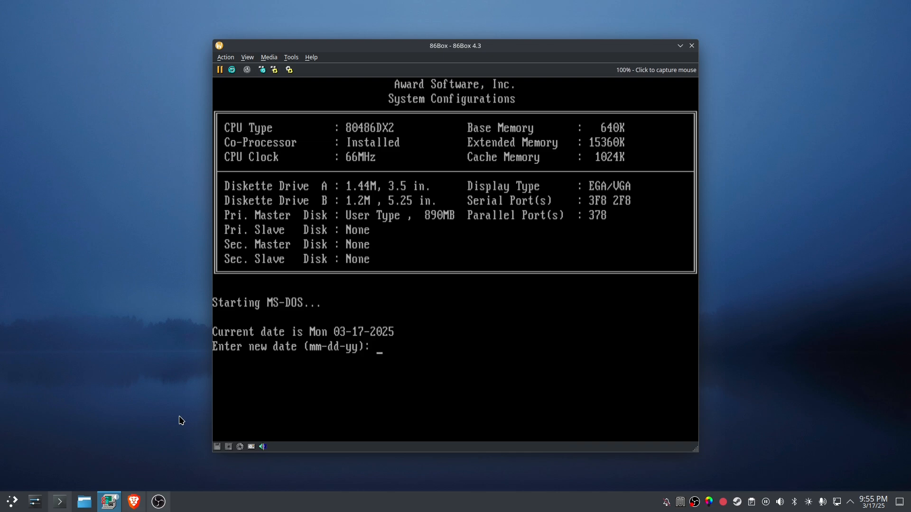
Step: Keep the current date and time at startup and list the directory of the booted C: drive
{"action": "key", "text": "Return"}
{"action": "key", "text": "Return"}
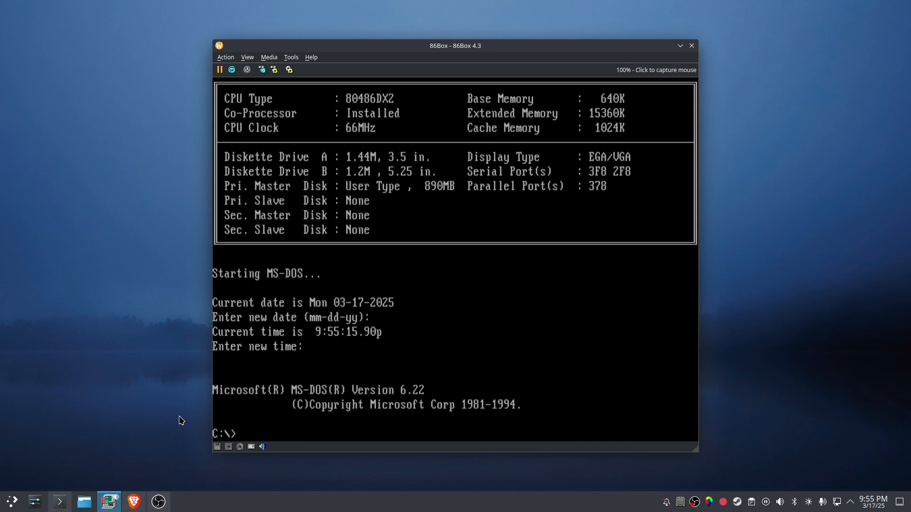
{"action": "type", "text": "ir"}
{"action": "key", "text": "Return"}
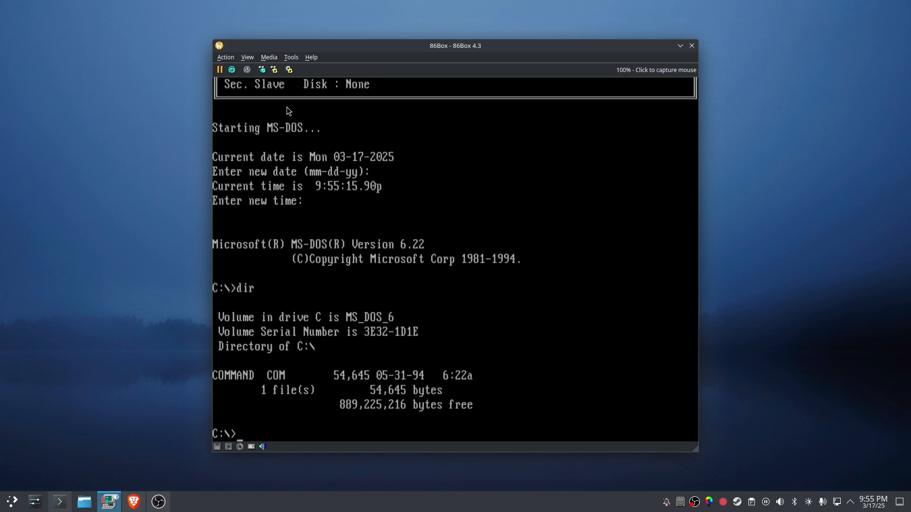
Step: In the machine's hard disk settings, choose the existing image 80MB_IDE_HDD_DOS.vhd for a second hard disk
{"action": "left_click", "coordinate": [289, 71]}
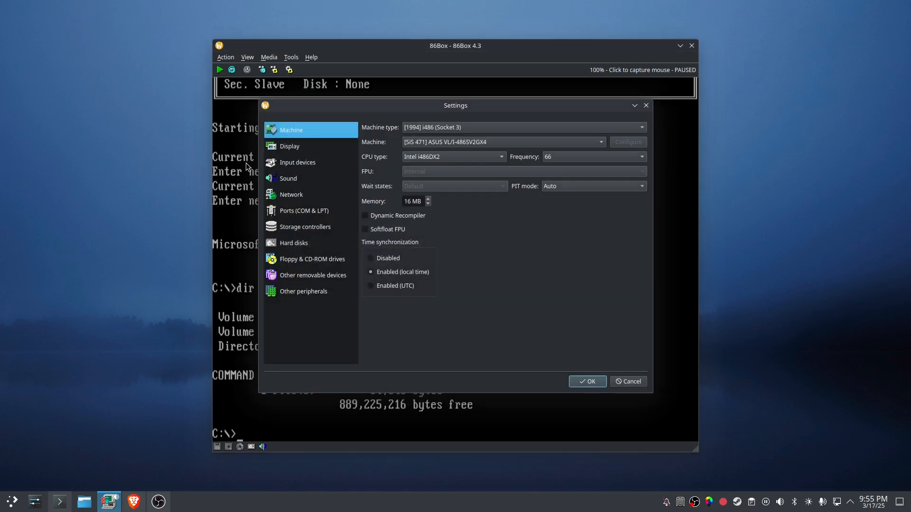
{"action": "left_click", "coordinate": [302, 248]}
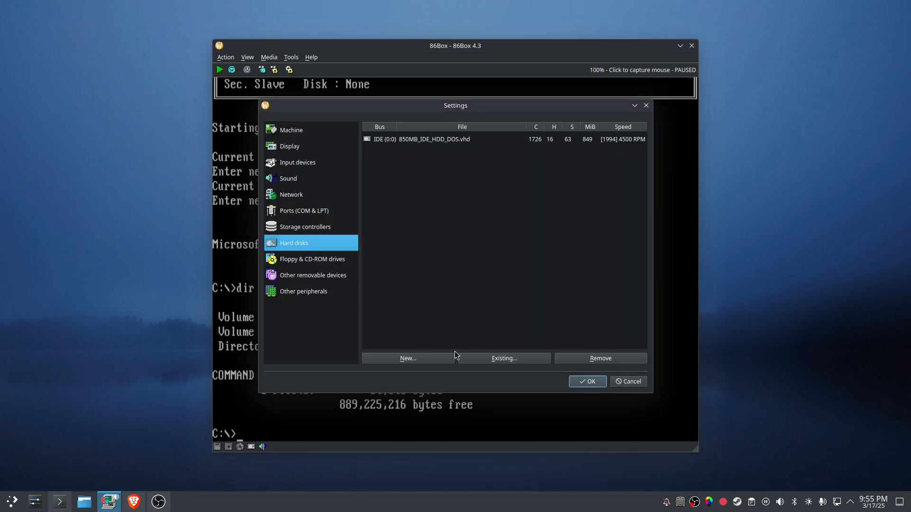
{"action": "left_click", "coordinate": [487, 357]}
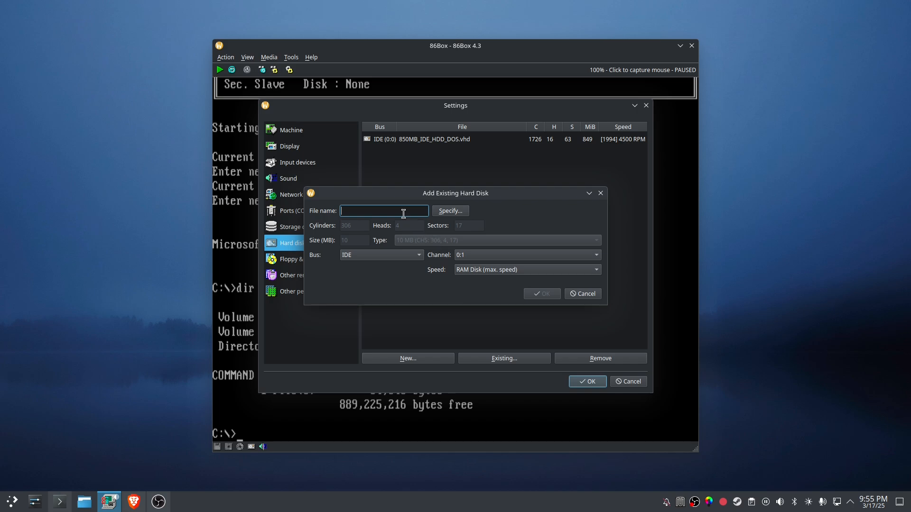
{"action": "left_click", "coordinate": [451, 211]}
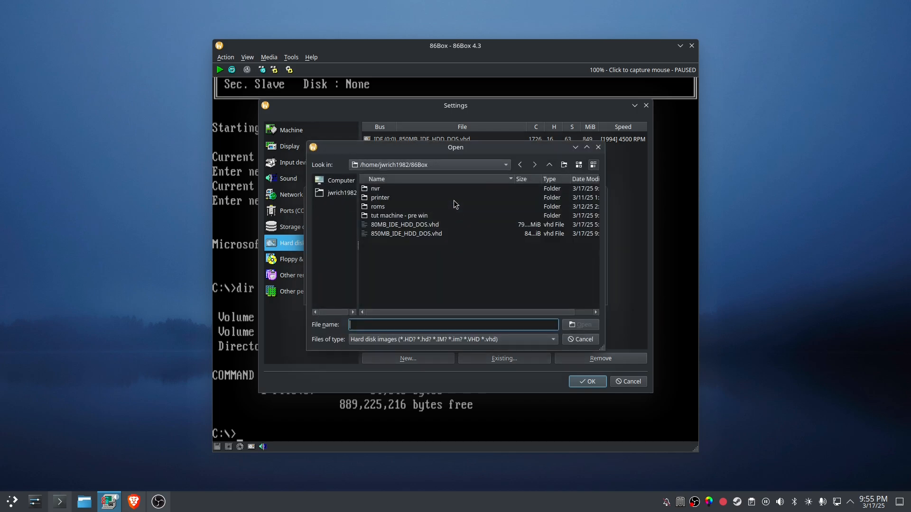
{"action": "double_click", "coordinate": [404, 226]}
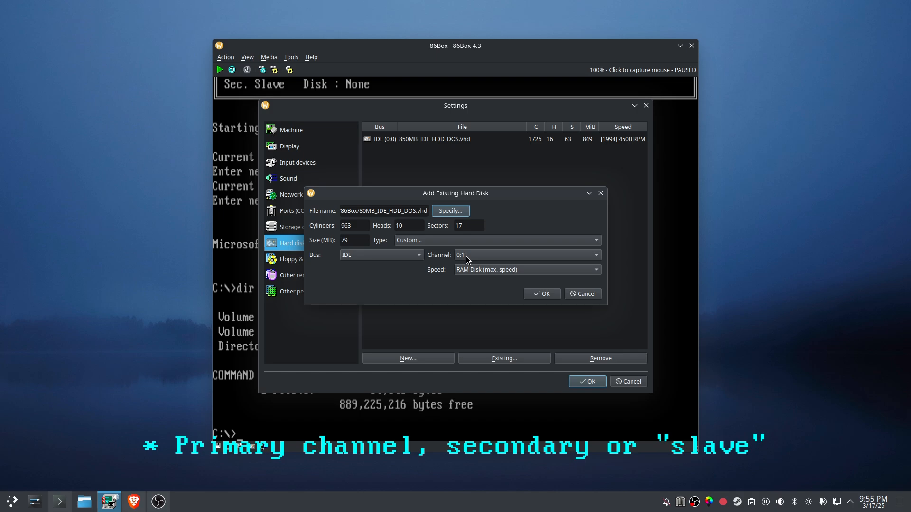
Step: Set the 80 MB disk's speed to [1994] 4500 RPM, add it on IDE channel 0:1, and apply the machine settings
{"action": "left_click", "coordinate": [475, 271]}
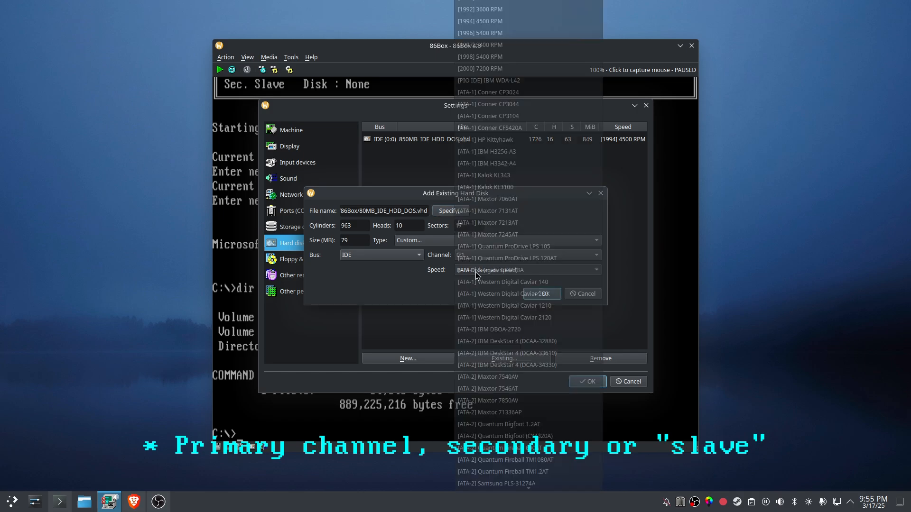
{"action": "left_click", "coordinate": [505, 33]}
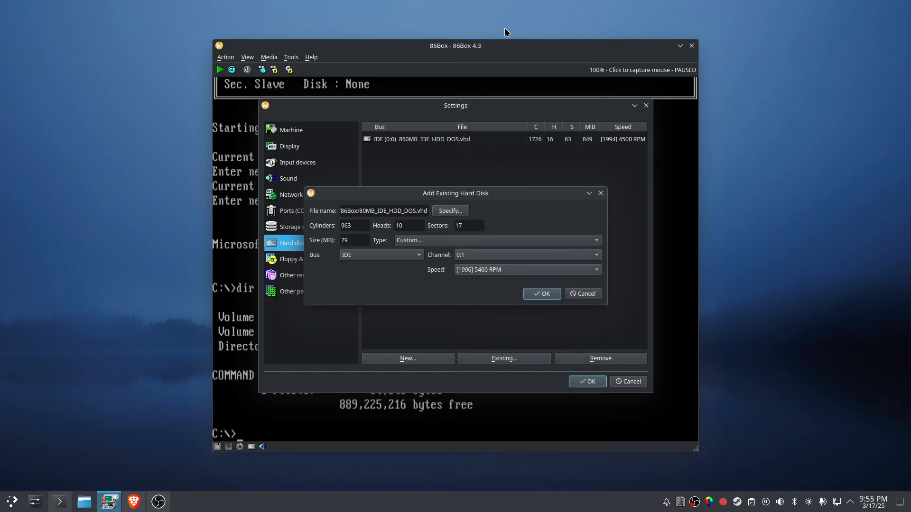
{"action": "left_click", "coordinate": [505, 271]}
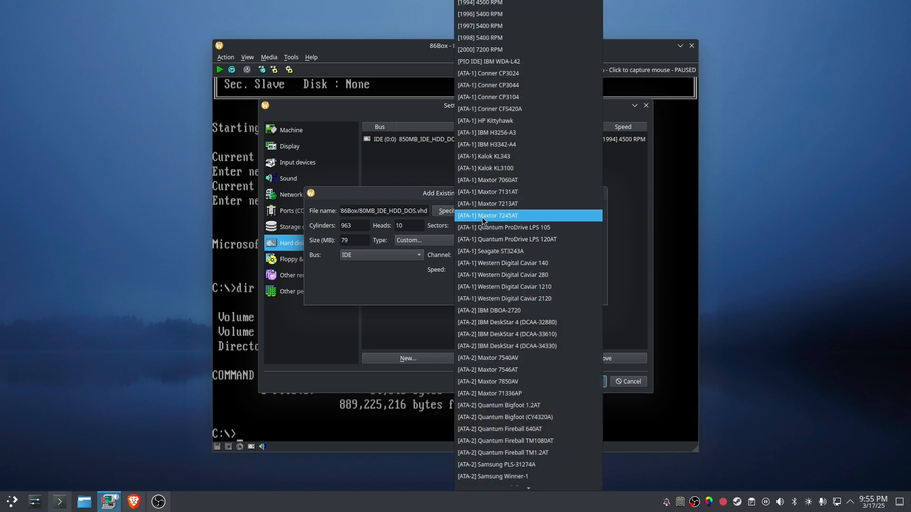
{"action": "left_click", "coordinate": [499, 2]}
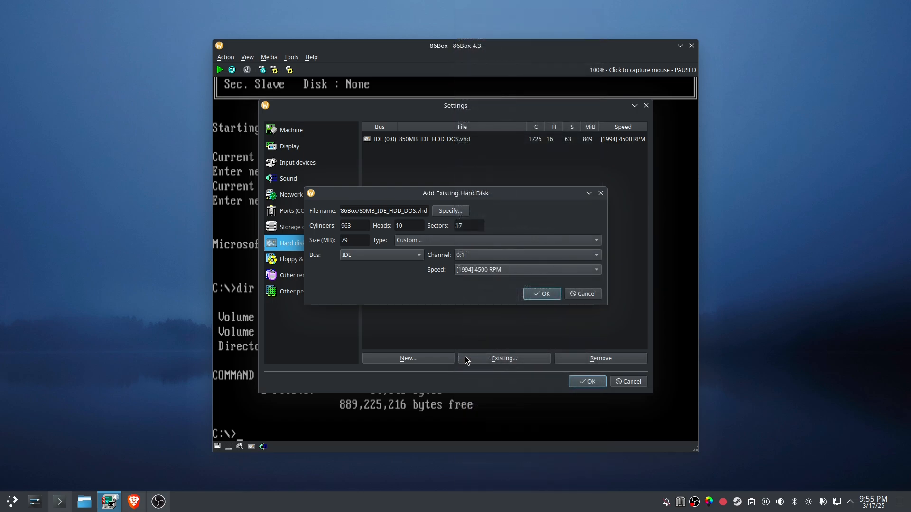
{"action": "left_click", "coordinate": [545, 295]}
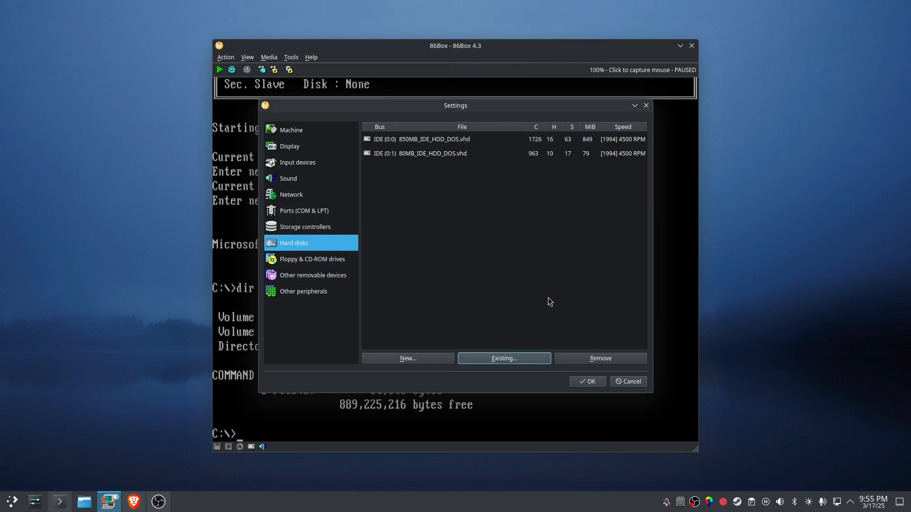
{"action": "left_click", "coordinate": [589, 383]}
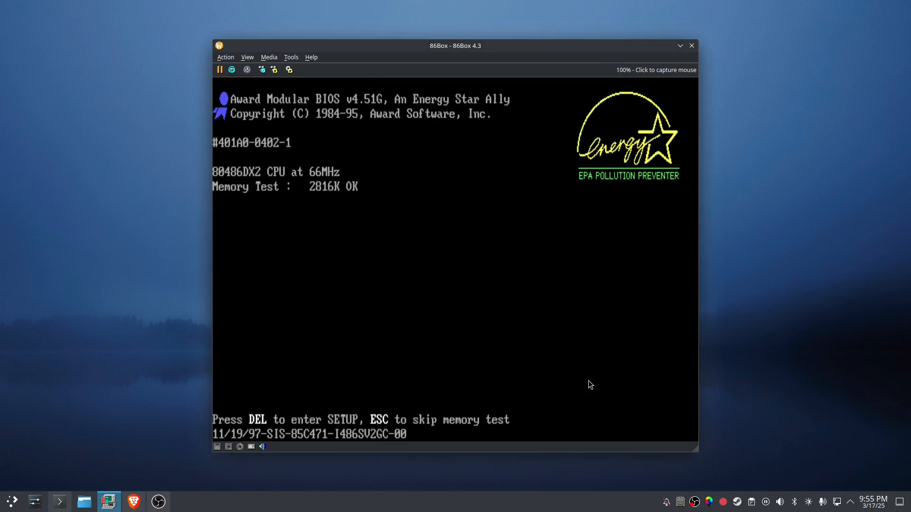
Step: Enter the BIOS setup during startup and run IDE HDD Auto Detection
{"action": "key", "text": "Delete"}
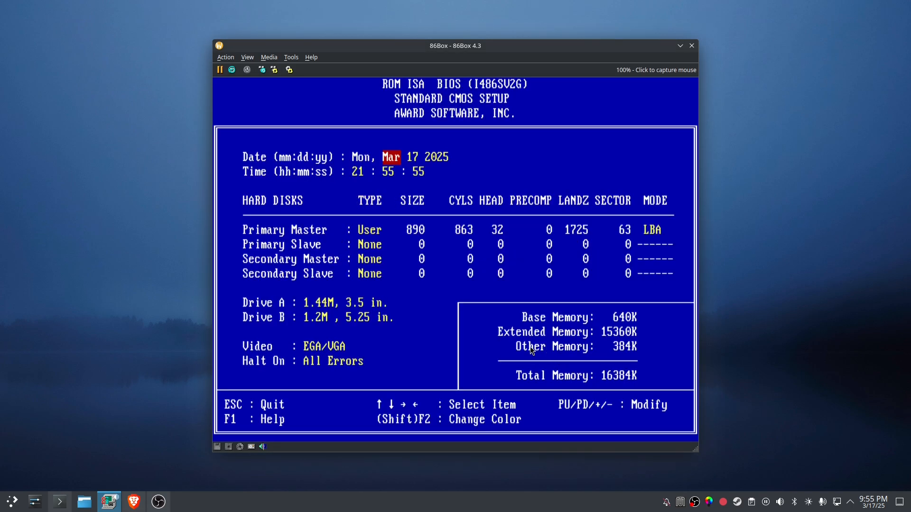
{"action": "key", "text": "Escape"}
{"action": "key", "text": "Right"}
{"action": "key", "text": "Down"}
{"action": "key", "text": "Down"}
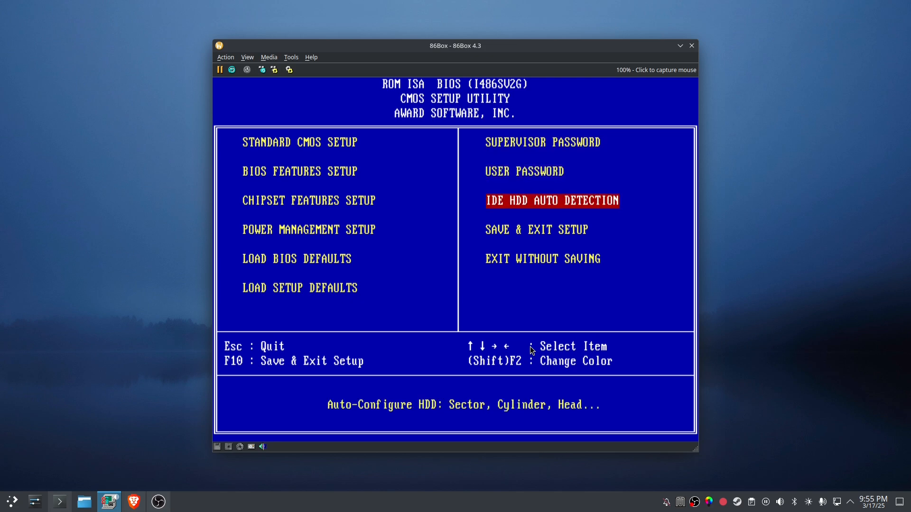
{"action": "key", "text": "Return"}
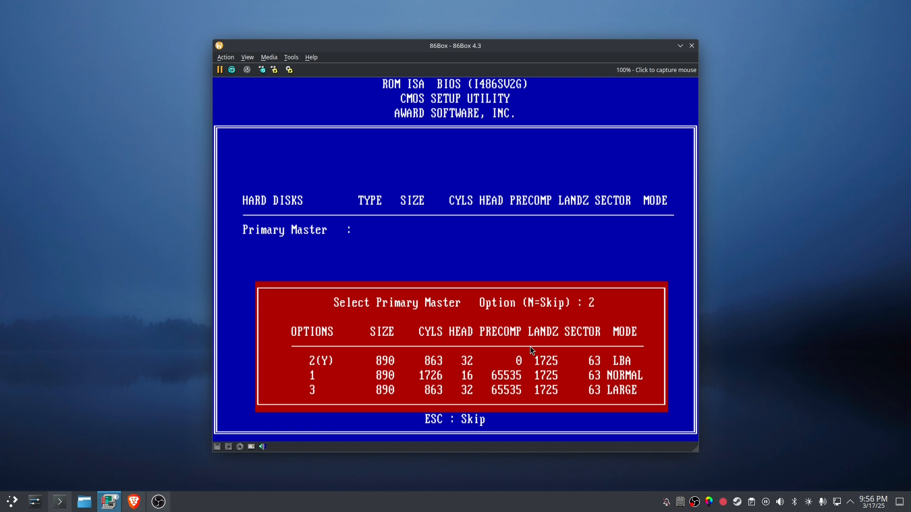
Step: Accept the LBA option for the primary master, option 1 (NORMAL) for the primary slave, and the defaults for the secondary drives
{"action": "key", "text": "Return"}
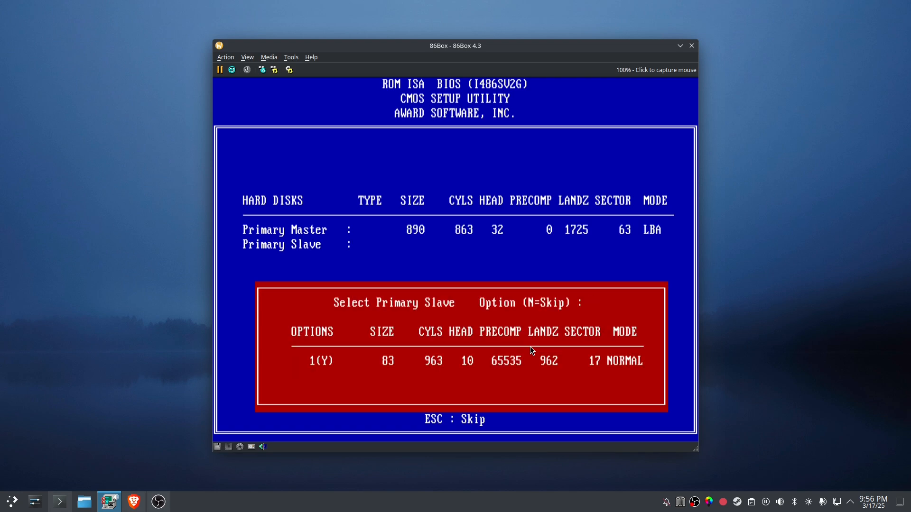
{"action": "type", "text": "1"}
{"action": "key", "text": "Return"}
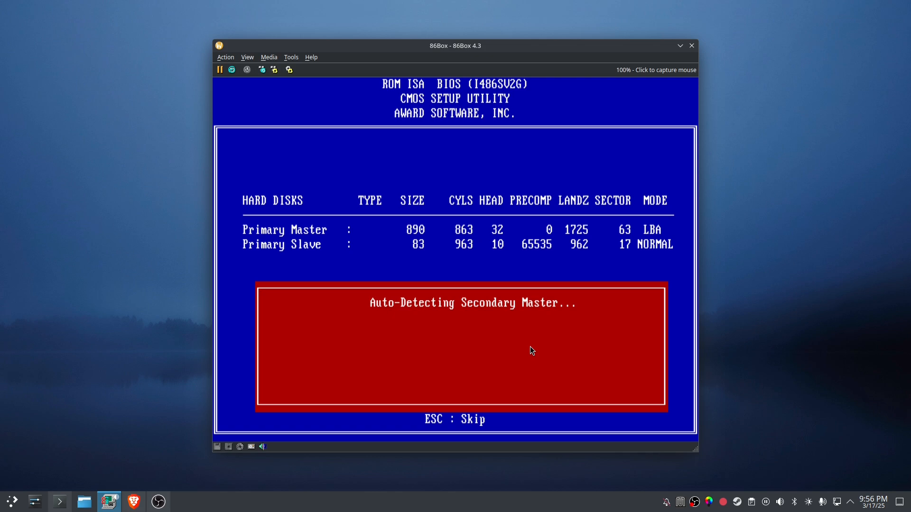
{"action": "key", "text": "Return"}
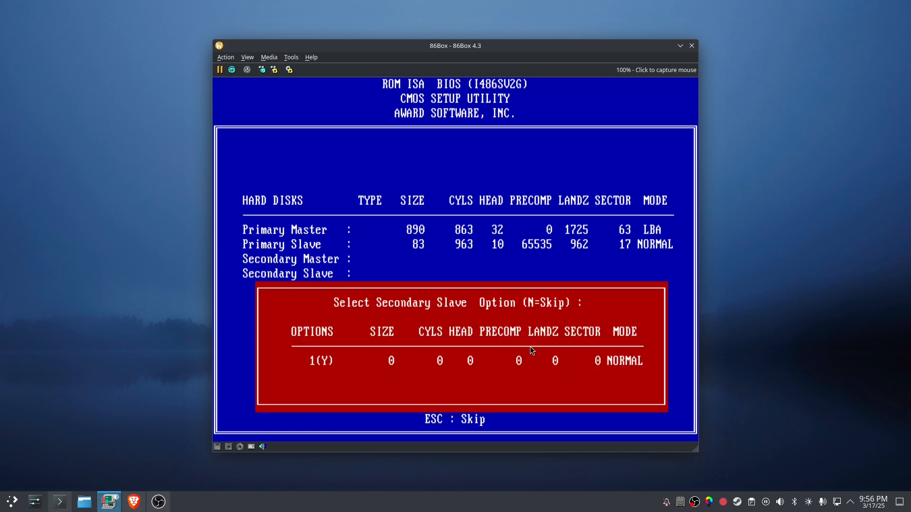
{"action": "key", "text": "Return"}
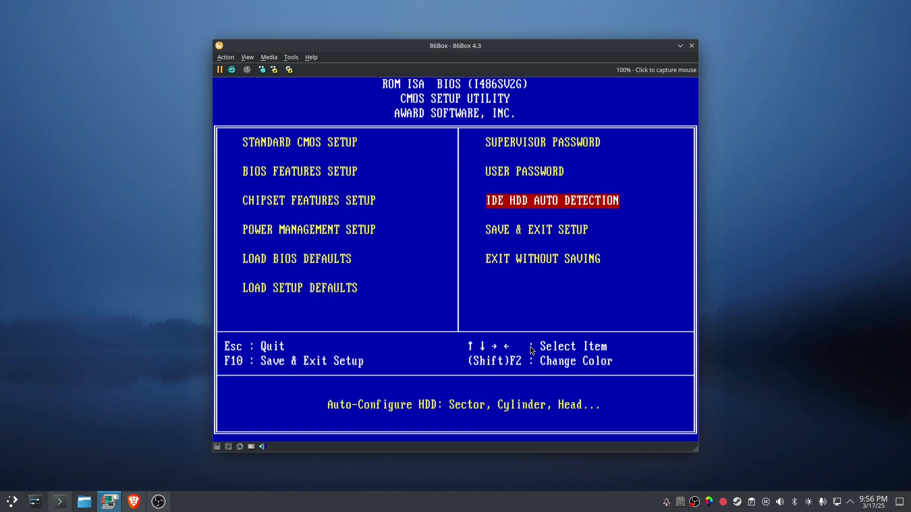
Step: Open the Standard CMOS Setup to review the parameters of the detected hard disks
{"action": "key", "text": "Left"}
{"action": "key", "text": "Up"}
{"action": "key", "text": "Up"}
{"action": "key", "text": "Return"}
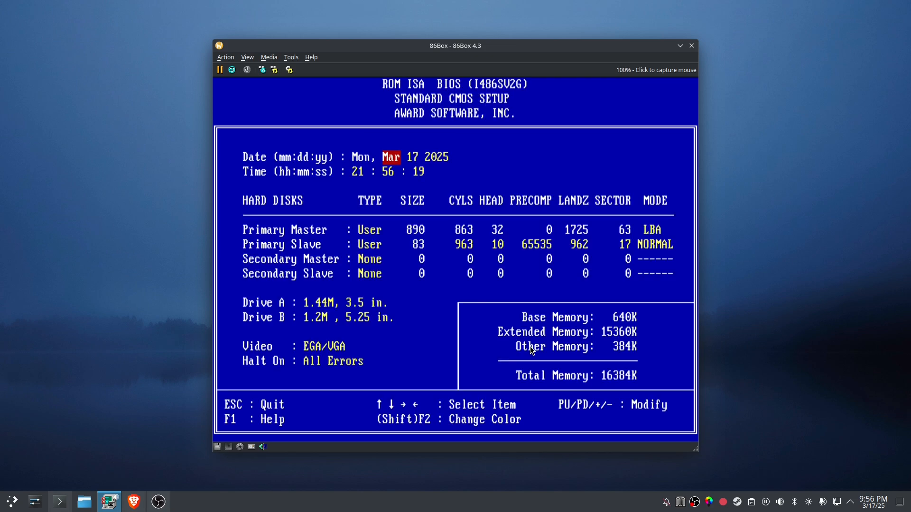
Step: Save the BIOS settings and exit setup, and keep the current date and time at the MS-DOS startup prompts
{"action": "key", "text": "Escape"}
{"action": "key", "text": "Right"}
{"action": "key", "text": "Down"}
{"action": "key", "text": "Down"}
{"action": "key", "text": "Down"}
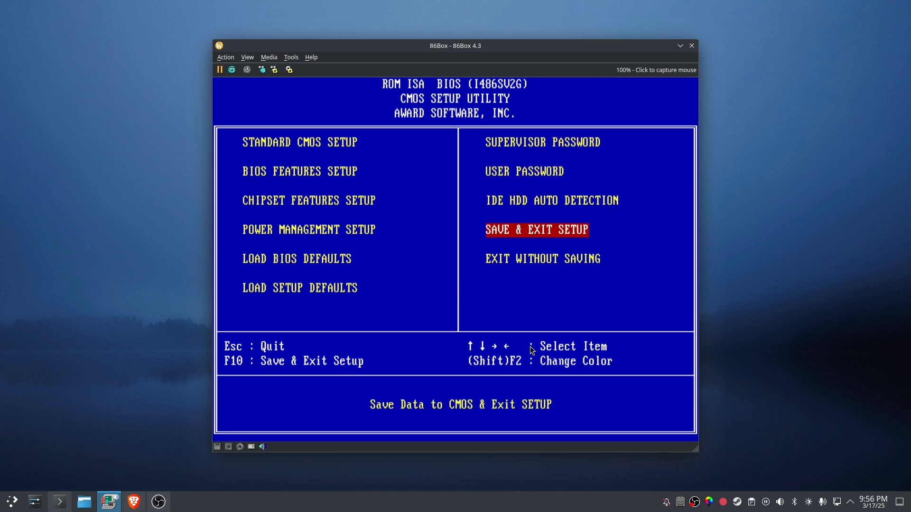
{"action": "key", "text": "Return"}
{"action": "type", "text": "y"}
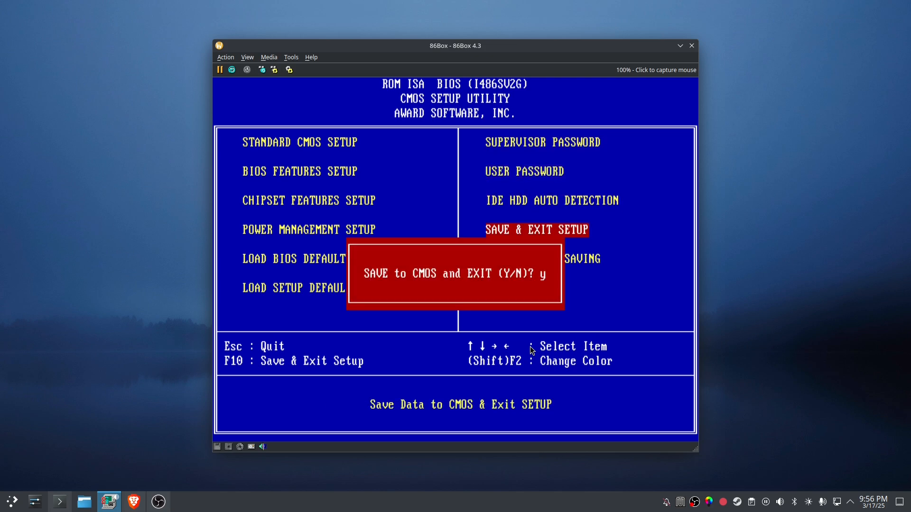
{"action": "key", "text": "Return"}
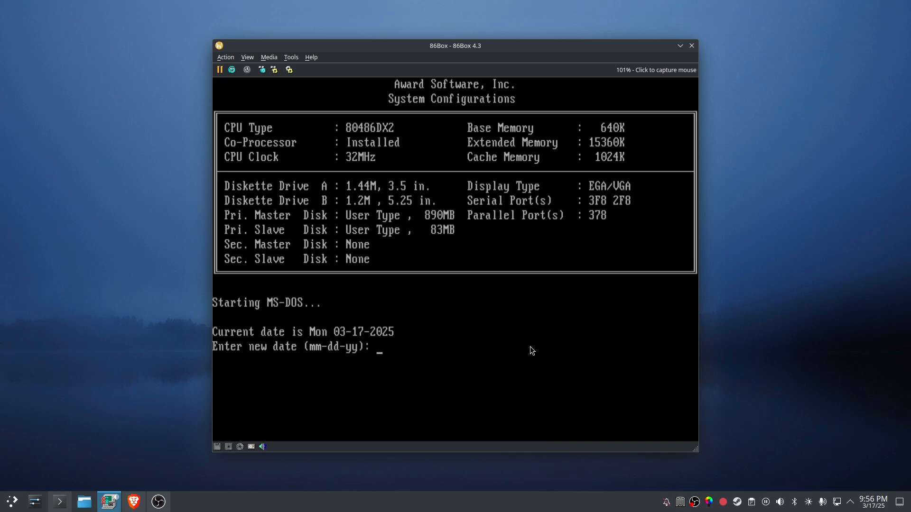
{"action": "key", "text": "Return"}
{"action": "key", "text": "Return"}
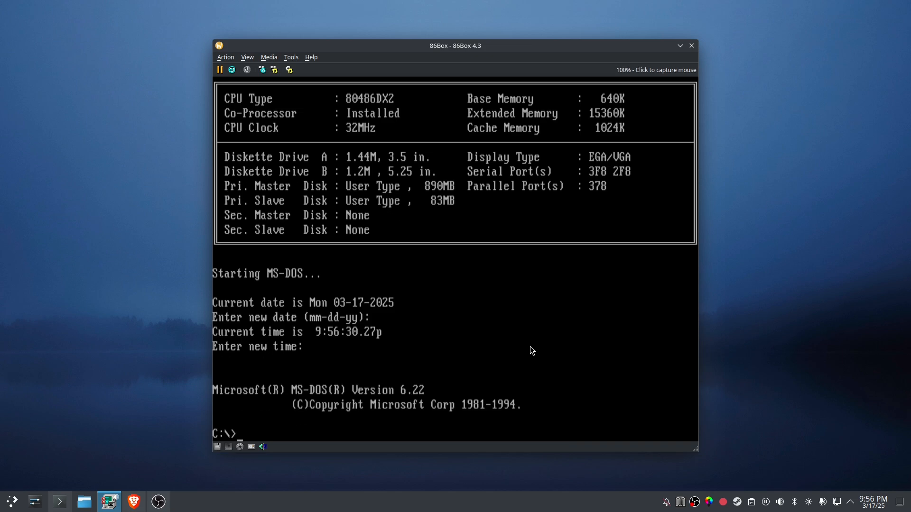
Step: Switch to drive D: and list its root directory
{"action": "type", "text": "dd:"}
{"action": "key", "text": "BackSpace"}
{"action": "type", "text": ":"}
{"action": "key", "text": "Return"}
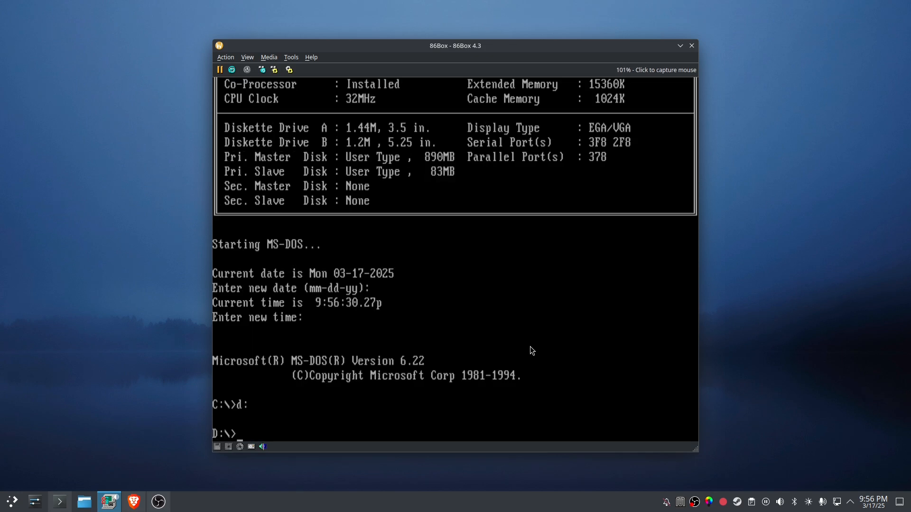
{"action": "type", "text": "dir"}
{"action": "key", "text": "Return"}
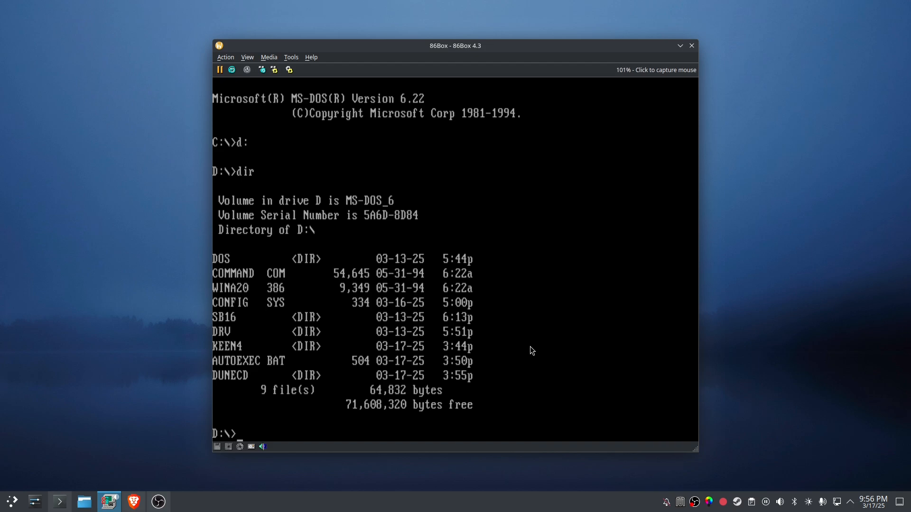
Step: Set the DOS path to d:\dos and switch back to drive C:
{"action": "type", "text": "set path=d:\\"}
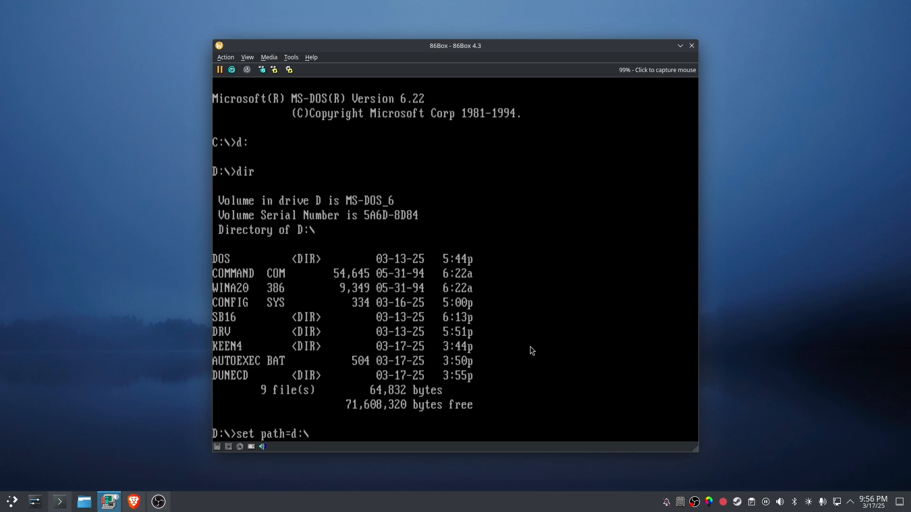
{"action": "type", "text": "dos"}
{"action": "key", "text": "Return"}
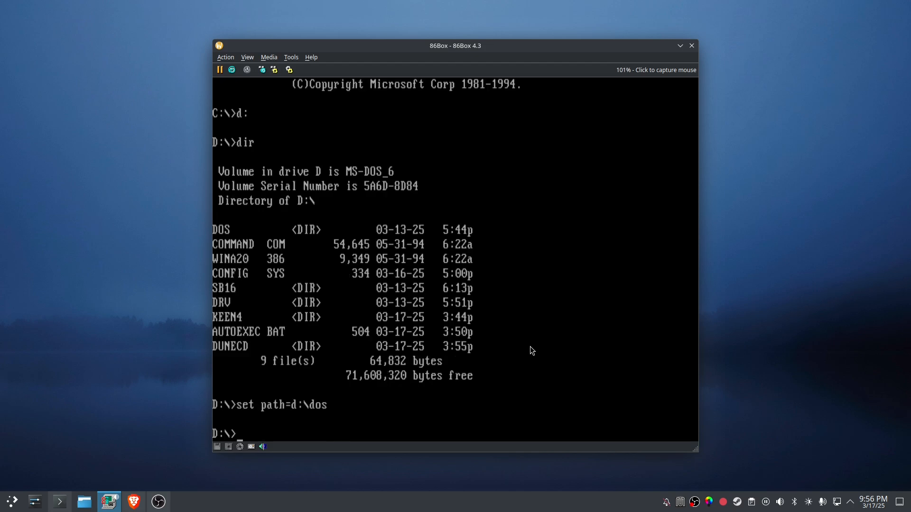
{"action": "type", "text": "c:"}
{"action": "key", "text": "Return"}
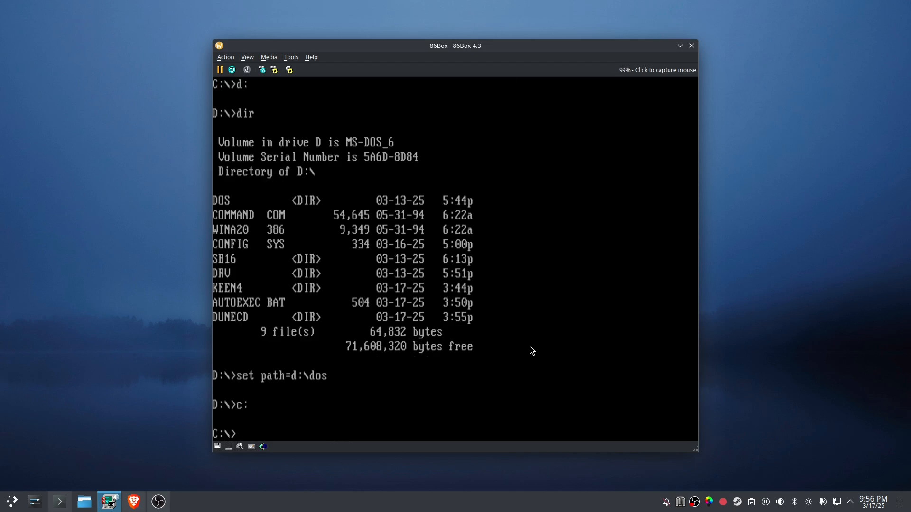
Step: Run xcopy d:\*.* /e /s c:\, decline overwriting COMMAND.COM, and list the root directory of drive C:
{"action": "type", "text": "xcopy c:\\*.* /e"}
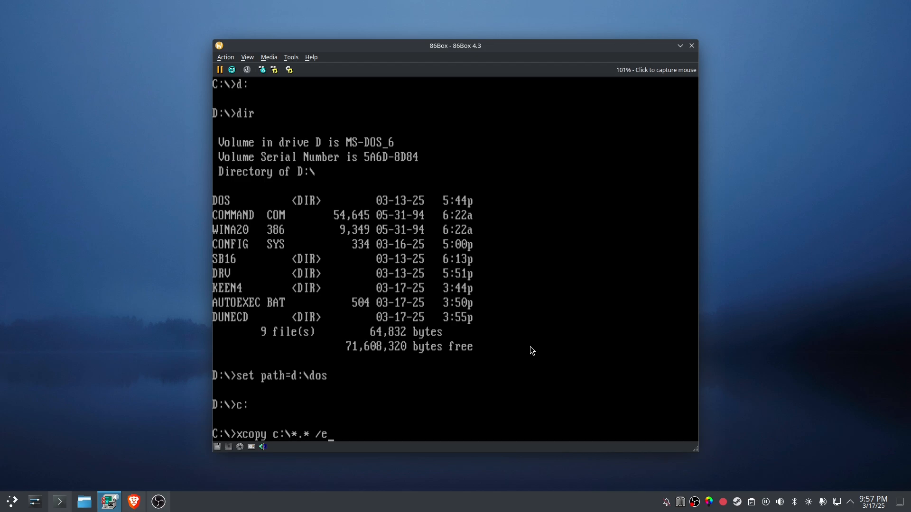
{"action": "type", "text": " /s"}
{"action": "key", "text": "BackSpace"}
{"action": "key", "text": "BackSpace"}
{"action": "key", "text": "BackSpace"}
{"action": "key", "text": "BackSpace"}
{"action": "key", "text": "BackSpace"}
{"action": "key", "text": "BackSpace"}
{"action": "key", "text": "BackSpace"}
{"action": "key", "text": "BackSpace"}
{"action": "key", "text": "BackSpace"}
{"action": "key", "text": "BackSpace"}
{"action": "key", "text": "BackSpace"}
{"action": "key", "text": "BackSpace"}
{"action": "type", "text": "dd"}
{"action": "key", "text": "BackSpace"}
{"action": "type", "text": ":\\*.* /ee"}
{"action": "key", "text": "BackSpace"}
{"action": "type", "text": "/s c:\\"}
{"action": "key", "text": "Return"}
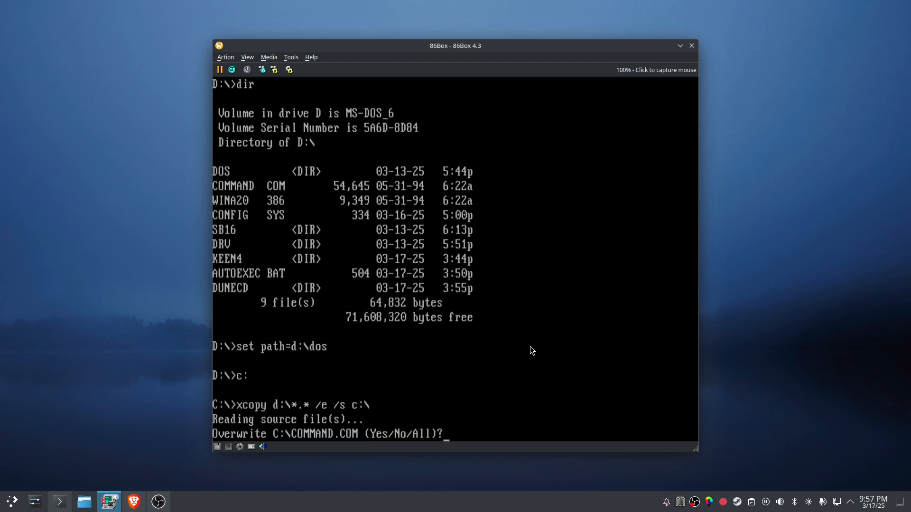
{"action": "type", "text": "n"}
{"action": "key", "text": "Return"}
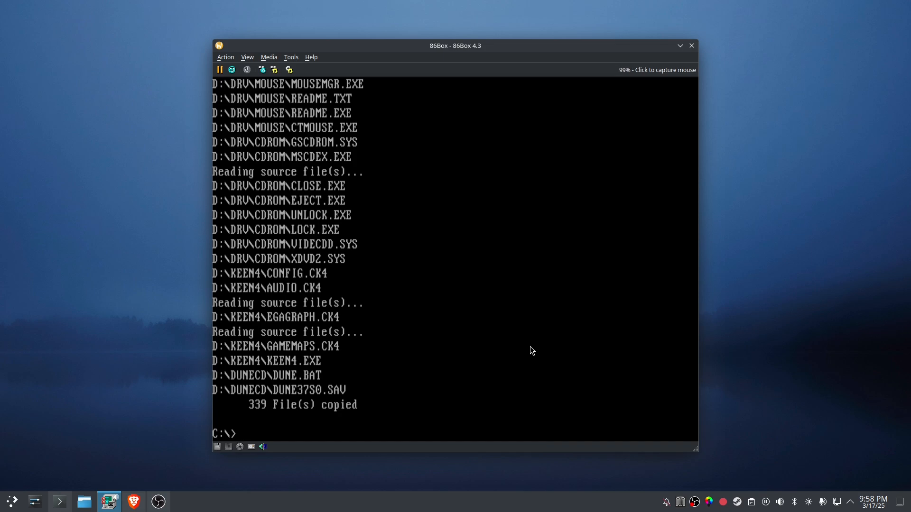
{"action": "type", "text": "ir"}
{"action": "key", "text": "Return"}
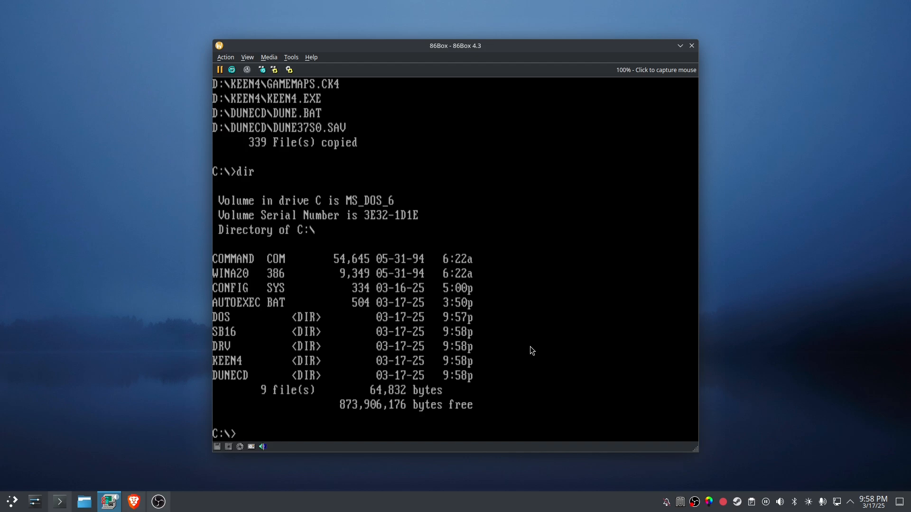
Step: Try to remove the 80MB_IDE_HDD_DOS.vhd hard disk from the machine settings, review the floppy and CD-ROM drives, and apply
{"action": "left_click", "coordinate": [288, 74]}
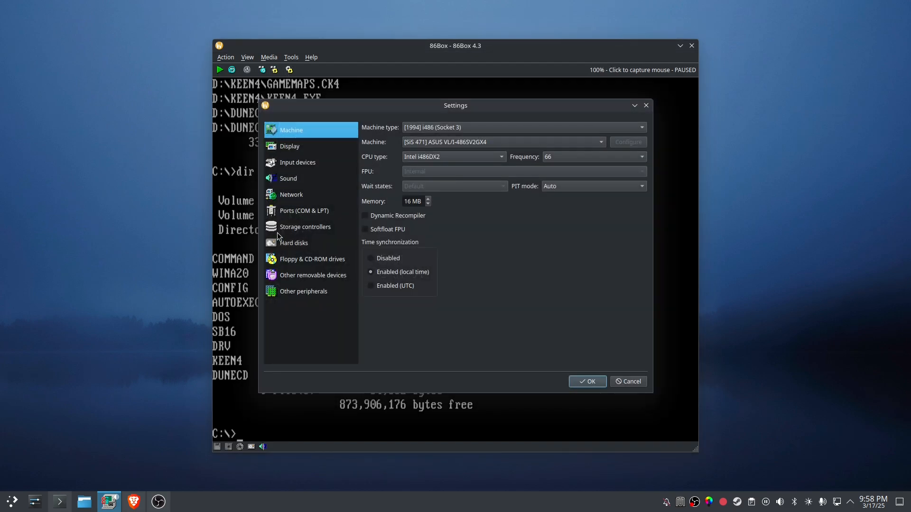
{"action": "left_click", "coordinate": [297, 247]}
{"action": "left_click", "coordinate": [432, 153]}
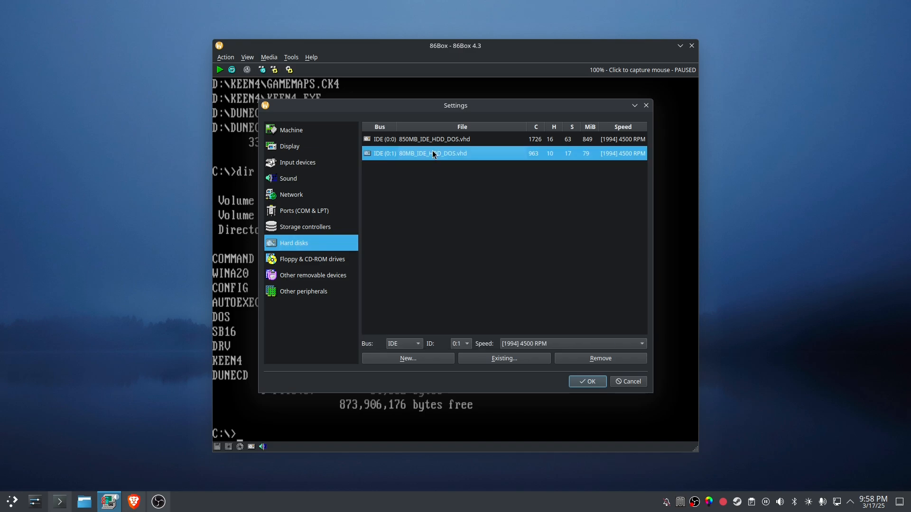
{"action": "left_click", "coordinate": [593, 359]}
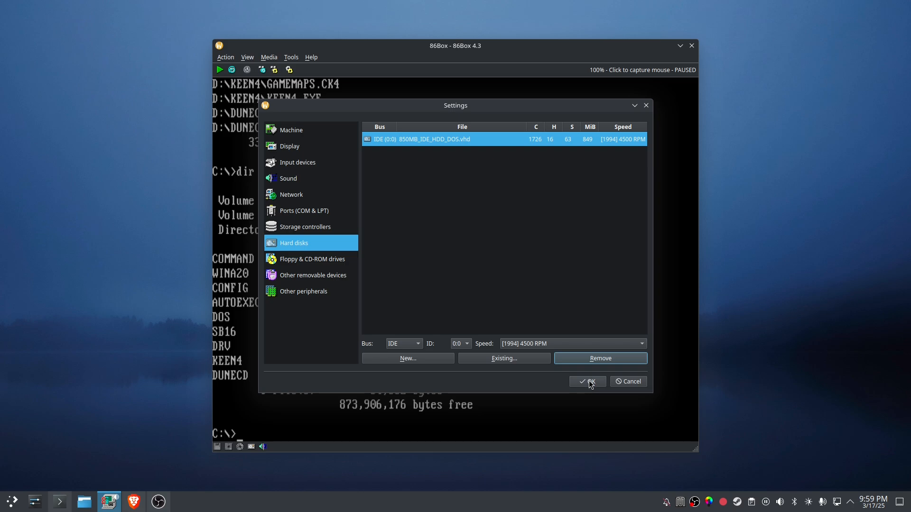
{"action": "left_click", "coordinate": [333, 260]}
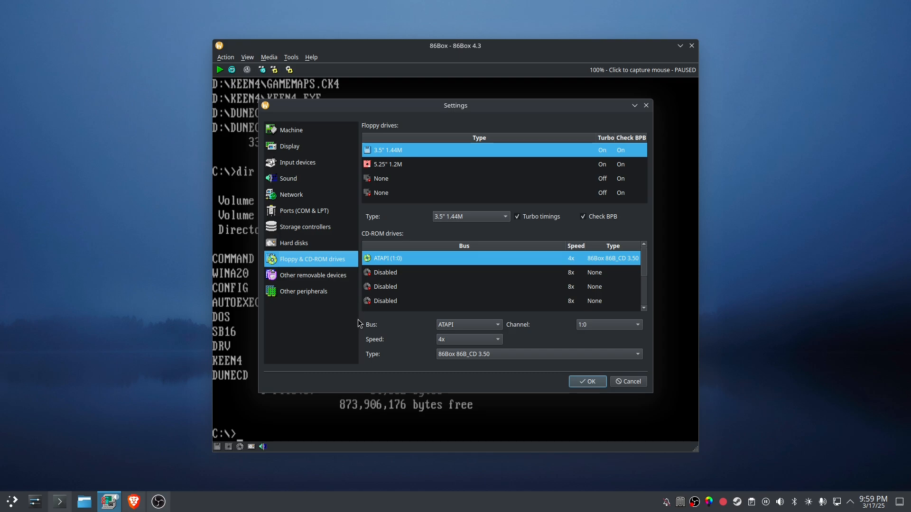
{"action": "left_click", "coordinate": [599, 381]}
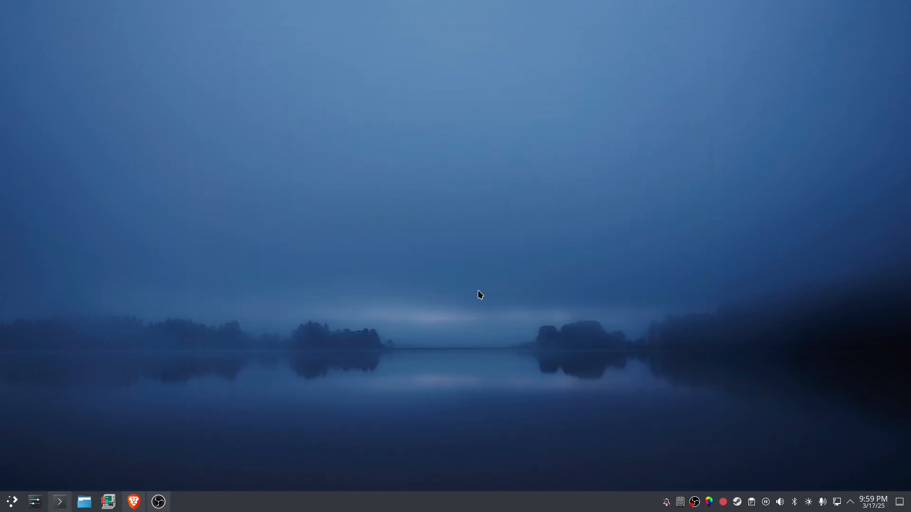
Step: Relaunch 86Box, enter the BIOS setup during startup, and run IDE HDD Auto Detection
{"action": "left_click", "coordinate": [111, 505]}
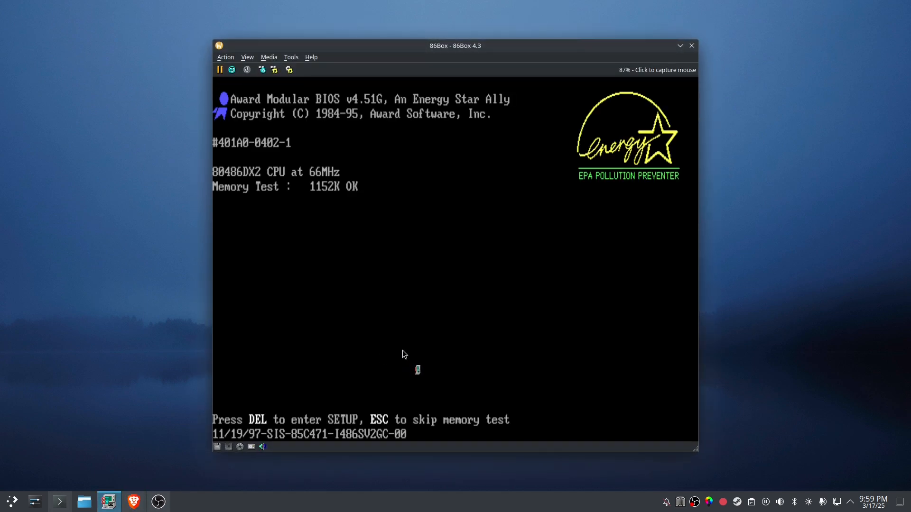
{"action": "key", "text": "Delete"}
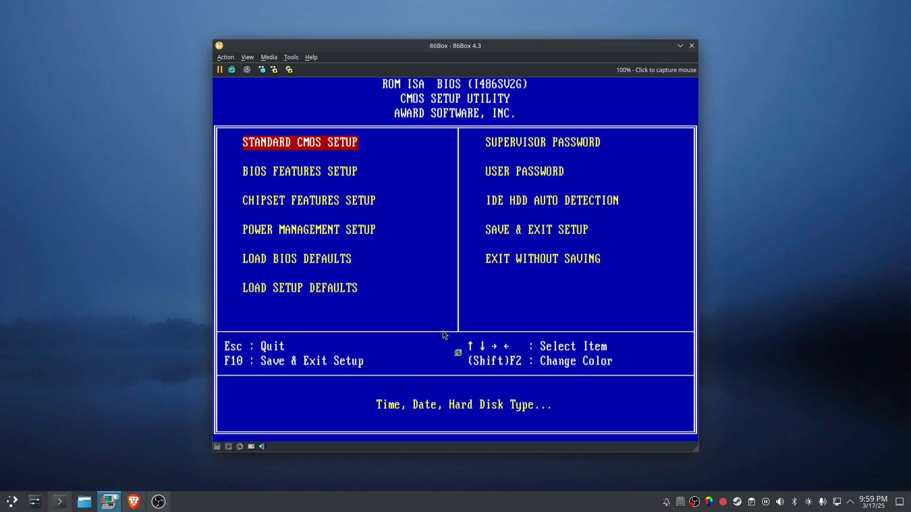
{"action": "key", "text": "Right"}
{"action": "key", "text": "Down"}
{"action": "key", "text": "Down"}
{"action": "key", "text": "Return"}
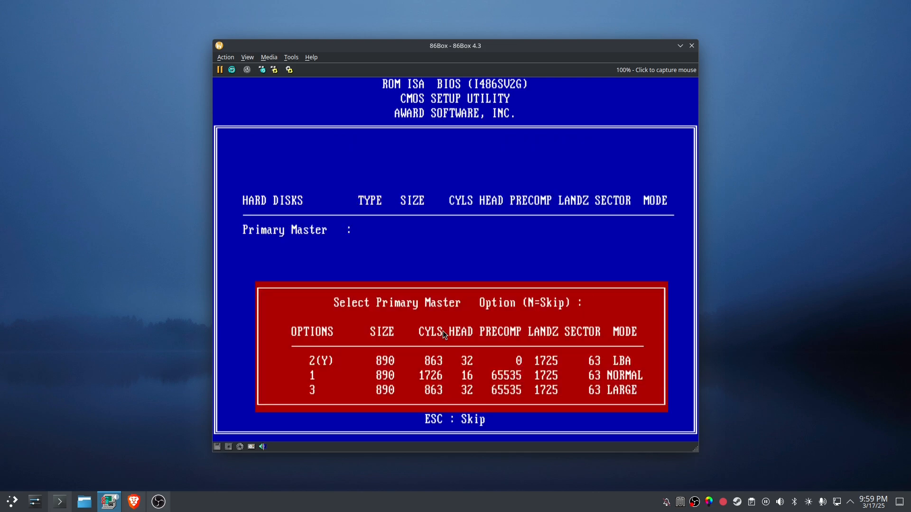
Step: Accept the default LBA option for the primary master and skip the primary slave and both secondary drives
{"action": "key", "text": "y"}
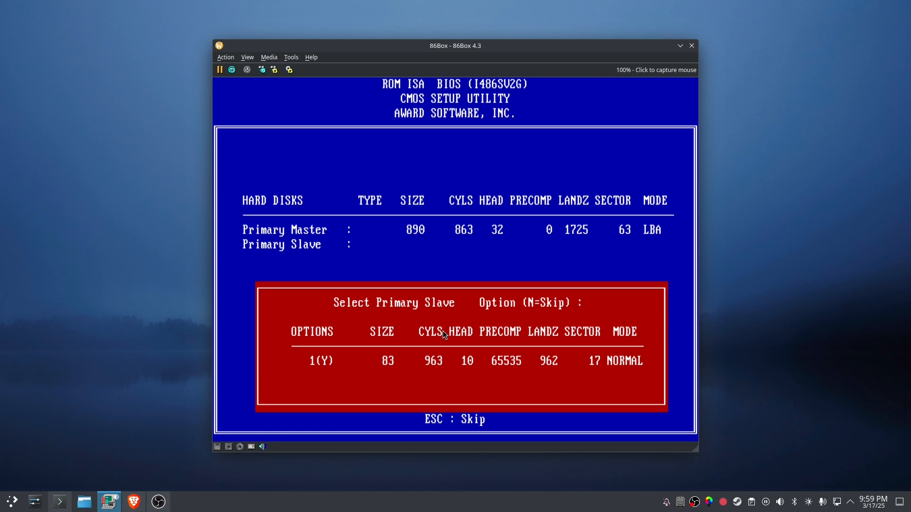
{"action": "key", "text": "n"}
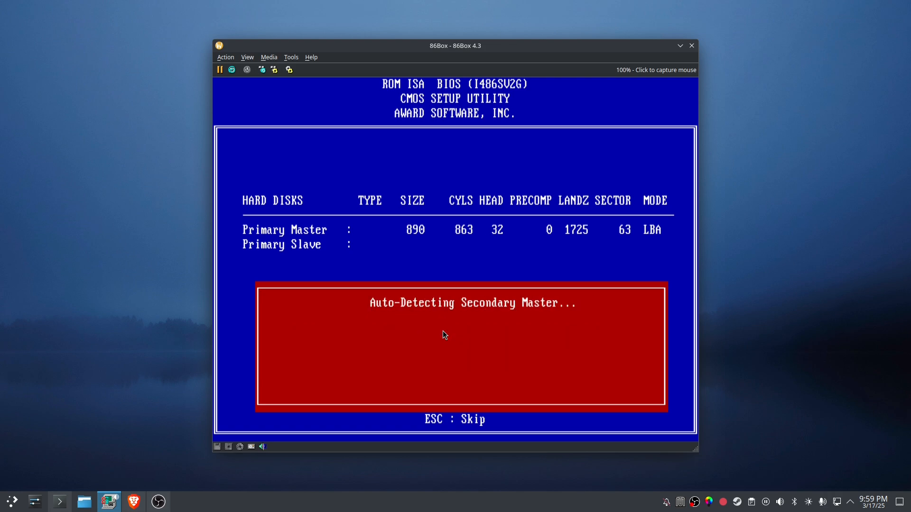
{"action": "key", "text": "n"}
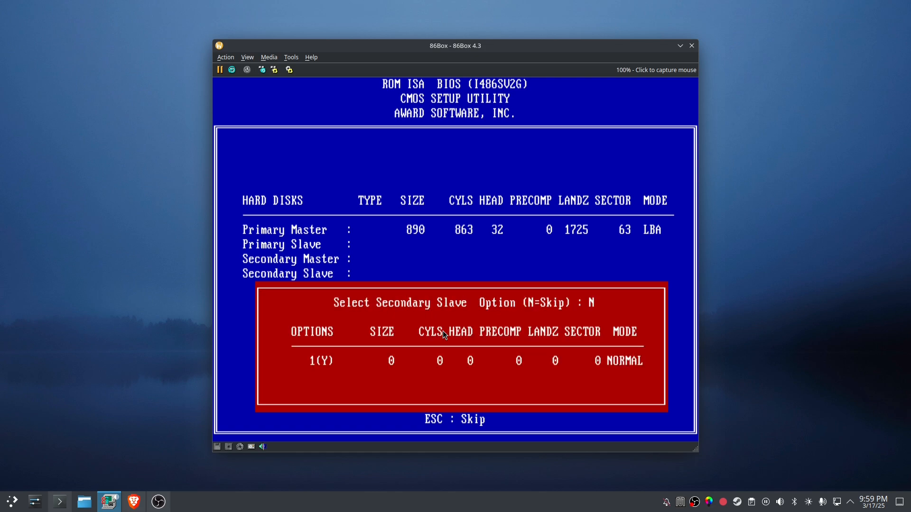
{"action": "key", "text": "n"}
Step: In the Standard CMOS Setup, set the primary slave's hard disk type to None
{"action": "key", "text": "Left"}
{"action": "key", "text": "Up"}
{"action": "key", "text": "Up"}
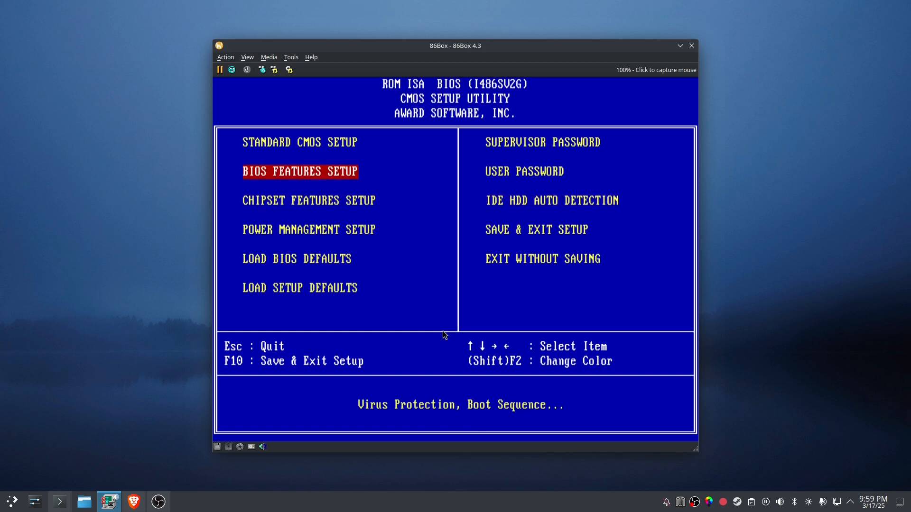
{"action": "key", "text": "Return"}
{"action": "key", "text": "Right"}
{"action": "key", "text": "Down"}
{"action": "key", "text": "Right"}
{"action": "key", "text": "Right"}
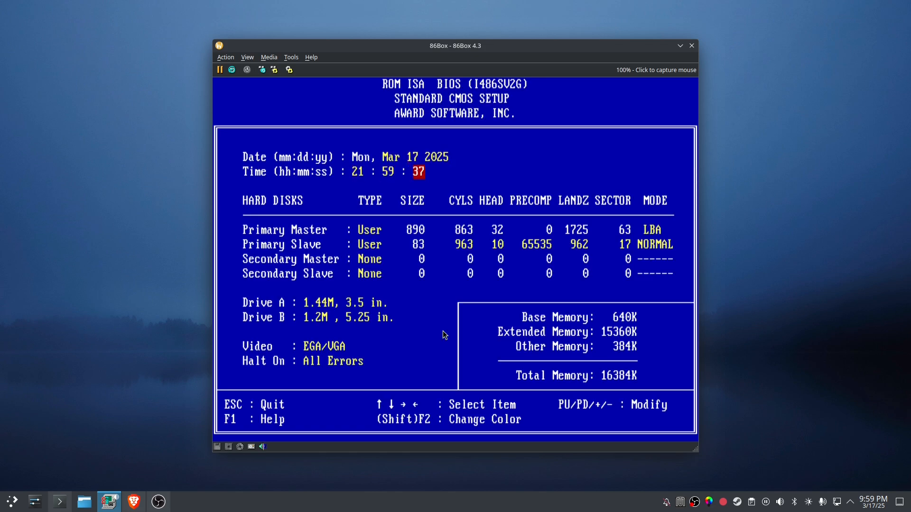
{"action": "key", "text": "Down"}
{"action": "key", "text": "Down"}
{"action": "key", "text": "Right"}
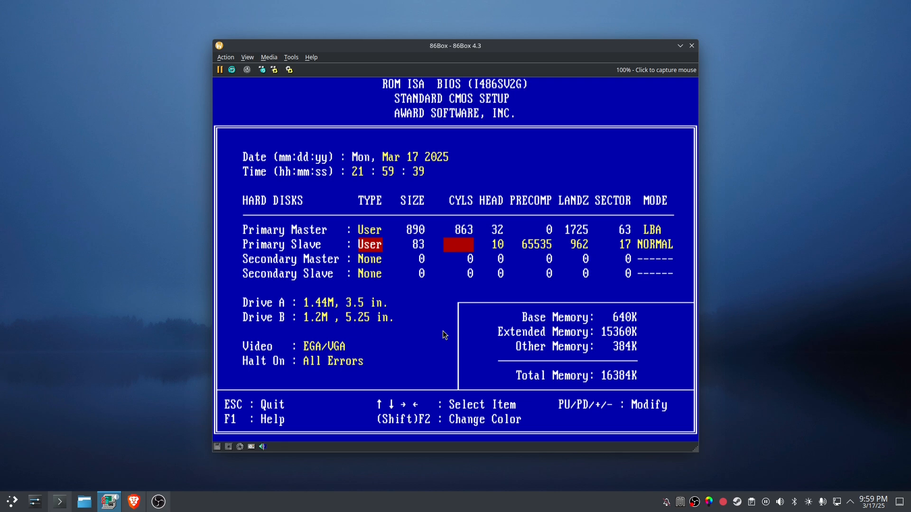
{"action": "key", "text": "Left"}
{"action": "key", "text": "Up"}
{"action": "key", "text": "Down"}
{"action": "key", "text": "Page_Down"}
{"action": "key", "text": "Page_Up"}
{"action": "key", "text": "Page_Up"}
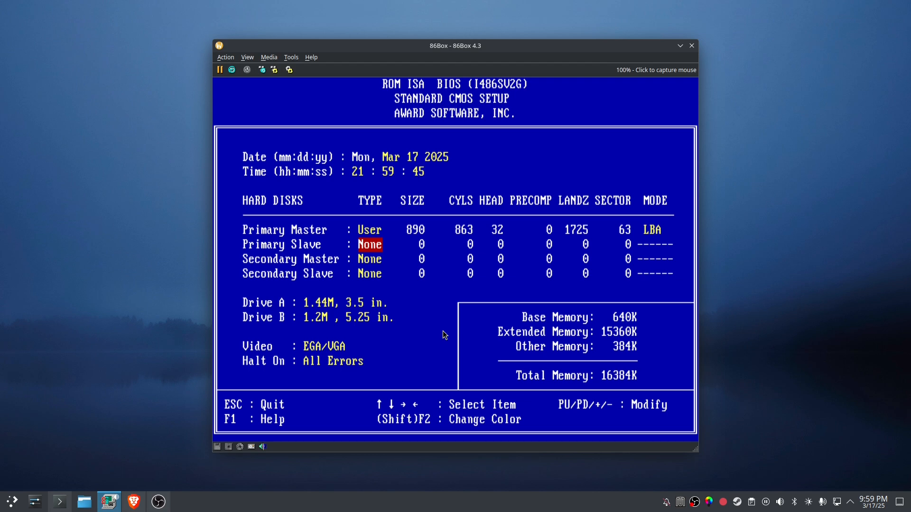
Step: Leave the Standard CMOS Setup, save the changes to CMOS, and exit the BIOS setup
{"action": "key", "text": "Escape"}
{"action": "key", "text": "Right"}
{"action": "key", "text": "Down"}
{"action": "key", "text": "Down"}
{"action": "key", "text": "Down"}
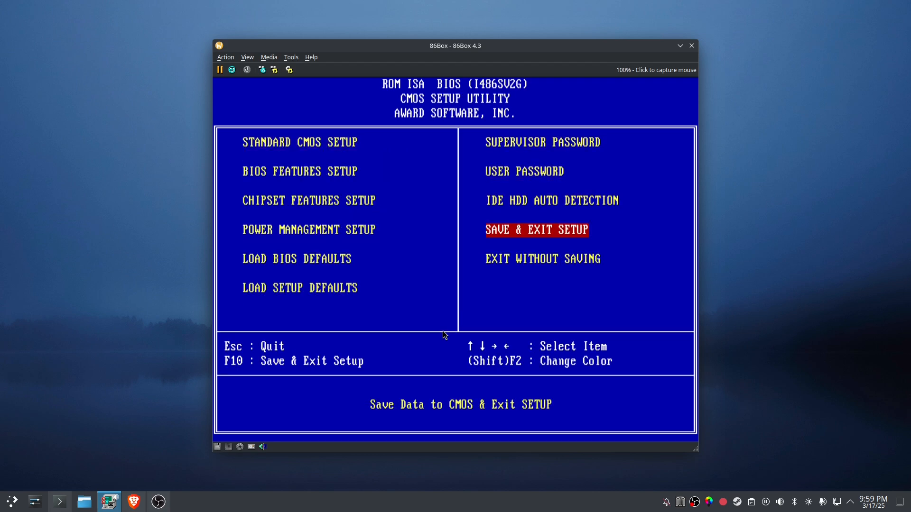
{"action": "key", "text": "Return"}
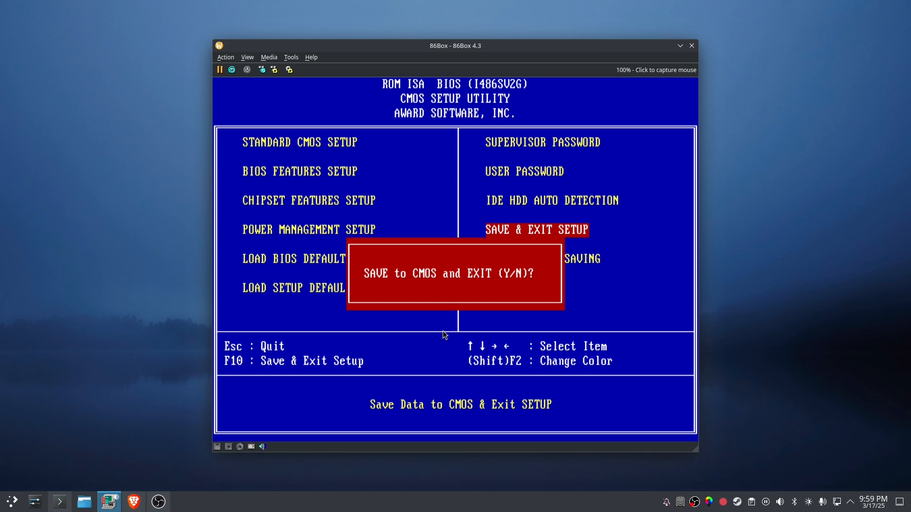
{"action": "key", "text": "Return"}
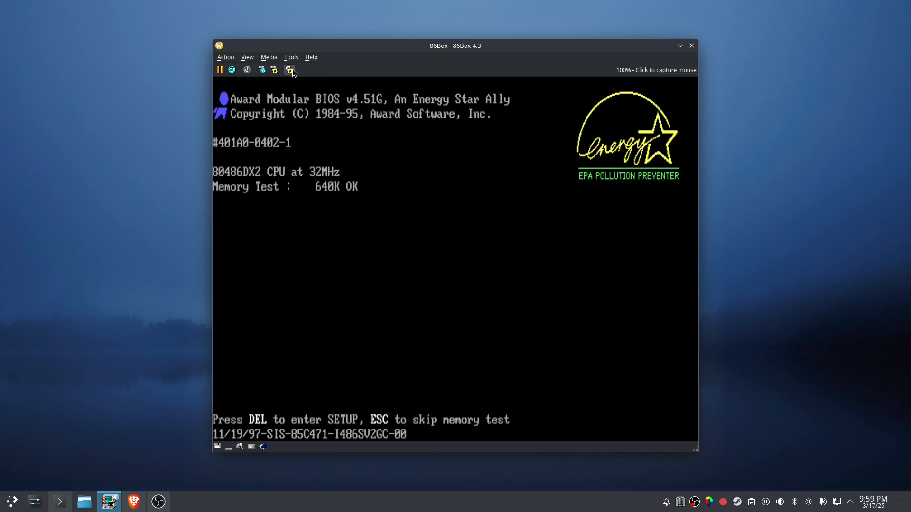
Step: Remove the 80MB_IDE_HDD_DOS.vhd disk on IDE channel 0:1 from the machine's hard disks and apply the settings
{"action": "left_click", "coordinate": [289, 70]}
{"action": "left_click", "coordinate": [294, 247]}
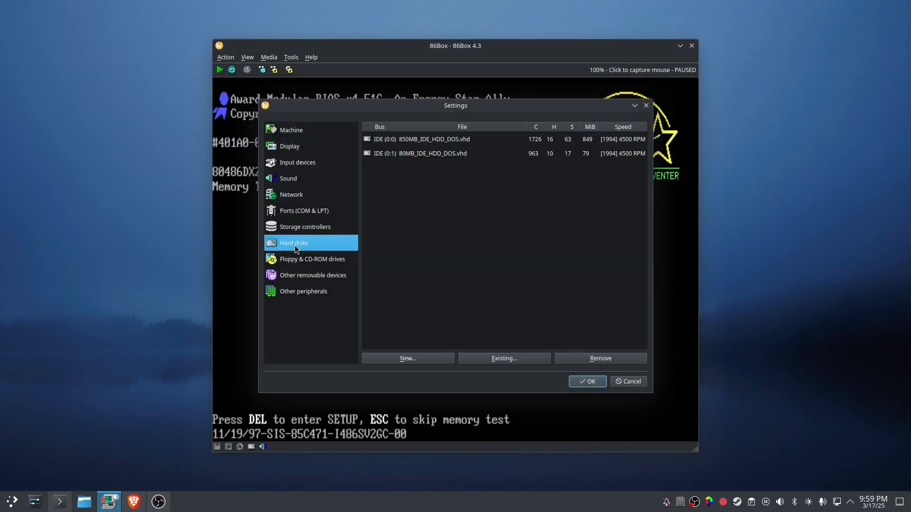
{"action": "left_click", "coordinate": [451, 153]}
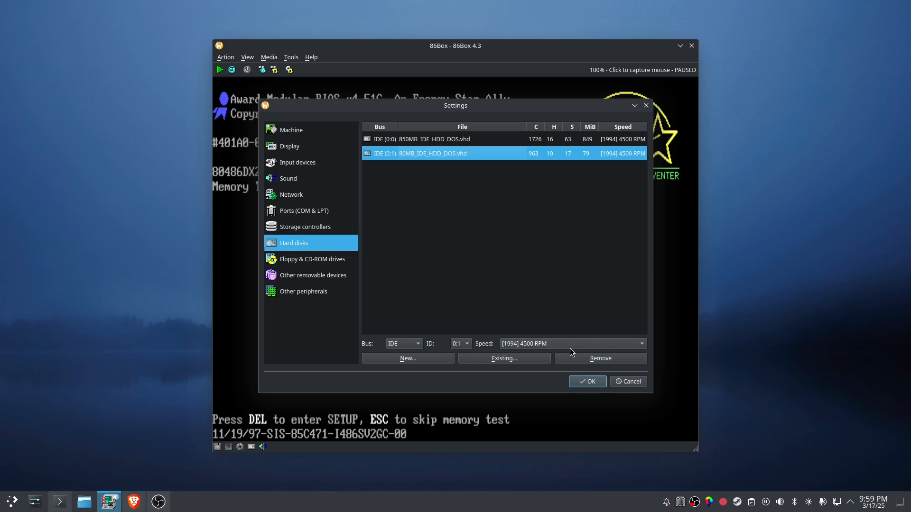
{"action": "left_click", "coordinate": [583, 359]}
{"action": "left_click", "coordinate": [583, 381]}
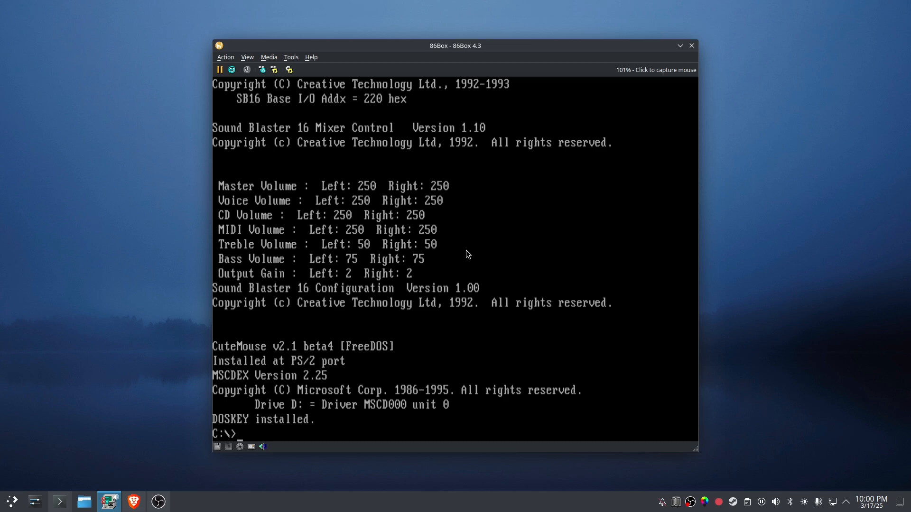
{"action": "left_click", "coordinate": [292, 69]}
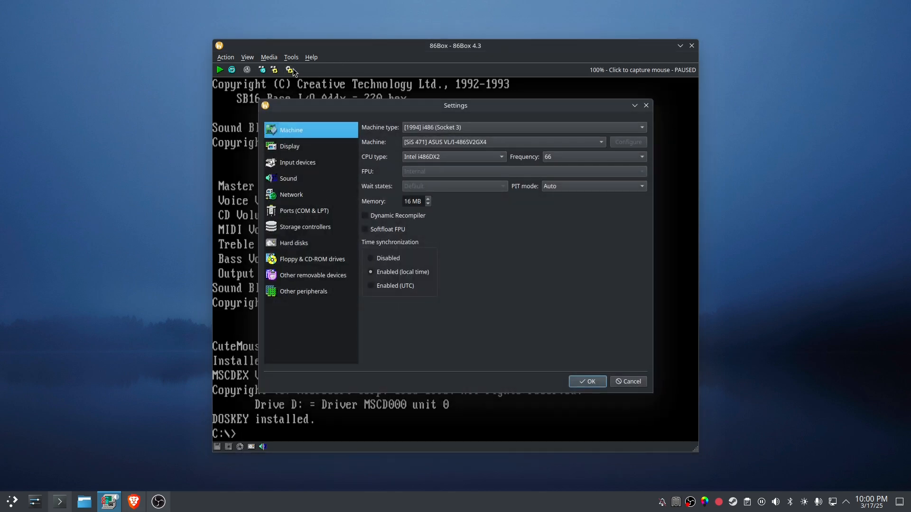
{"action": "left_click", "coordinate": [626, 381]}
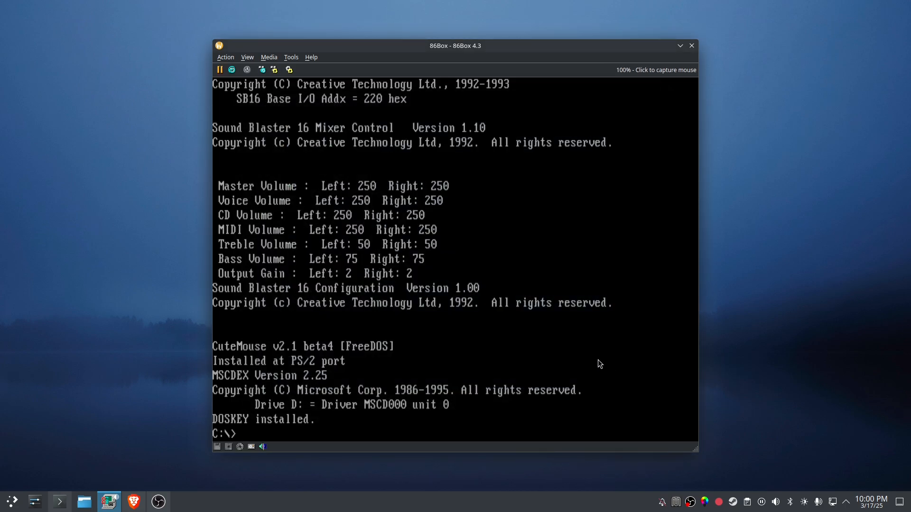
Step: Open config.sys in the MS-DOS Editor and shorten the SETVER line to DEVICE=C:\DOS\SETVER.EXE
{"action": "type", "text": "edit config.sys"}
{"action": "key", "text": "Return"}
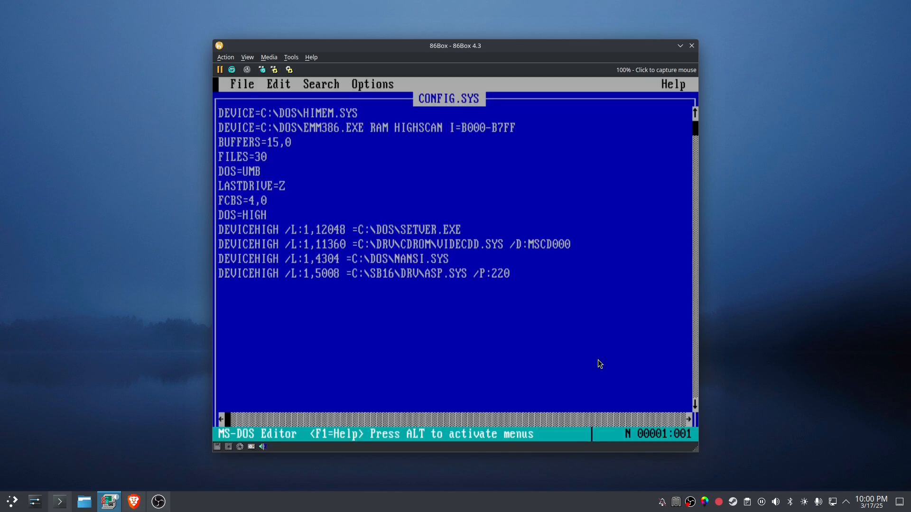
{"action": "key", "text": "Down"}
{"action": "key", "text": "Down"}
{"action": "key", "text": "Down"}
{"action": "key", "text": "Down"}
{"action": "key", "text": "Down"}
{"action": "key", "text": "Down"}
{"action": "key", "text": "Down"}
{"action": "key", "text": "Down"}
{"action": "key", "text": "Right"}
{"action": "key", "text": "Right"}
{"action": "key", "text": "Right"}
{"action": "key", "text": "Right"}
{"action": "key", "text": "Right"}
{"action": "key", "text": "Right"}
{"action": "key", "text": "shift+Right"}
{"action": "key", "text": "shift+Right"}
{"action": "key", "text": "shift+Right"}
{"action": "key", "text": "shift+Right"}
{"action": "key", "text": "shift+Right"}
{"action": "key", "text": "shift+Right"}
{"action": "key", "text": "shift+Right"}
{"action": "key", "text": "shift+Right"}
{"action": "key", "text": "shift+Right"}
{"action": "key", "text": "shift+Right"}
{"action": "key", "text": "shift+Right"}
{"action": "key", "text": "shift+Right"}
{"action": "key", "text": "shift+Right"}
{"action": "key", "text": "shift+Right"}
{"action": "key", "text": "shift+Right"}
{"action": "key", "text": "shift+Right"}
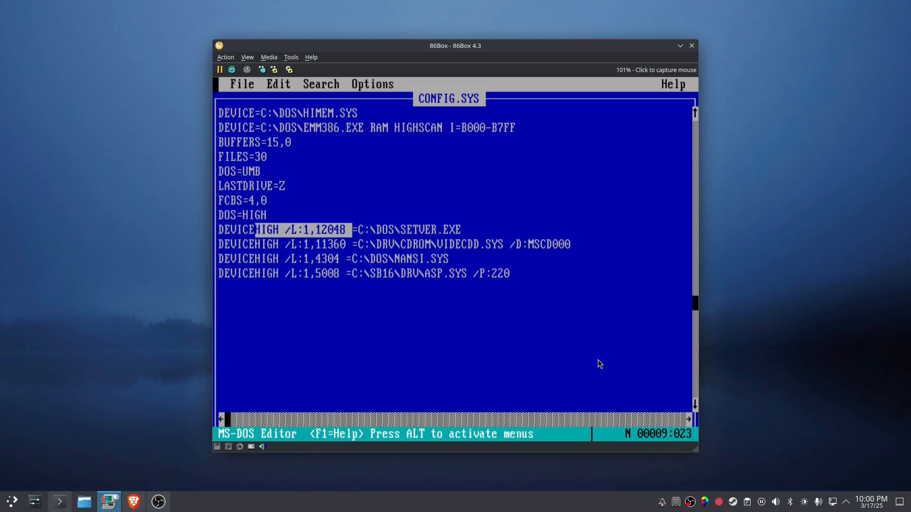
{"action": "key", "text": "Delete"}
Step: Remove the load-high options from the CD-ROM driver line, making it DEVICE=C:\DRV\CDROM\VIDECDD.SYS /D:MSCD000
{"action": "key", "text": "Down"}
{"action": "key", "text": "shift+Right"}
{"action": "key", "text": "shift+Right"}
{"action": "key", "text": "shift+Right"}
{"action": "key", "text": "shift+Right"}
{"action": "key", "text": "shift+Right"}
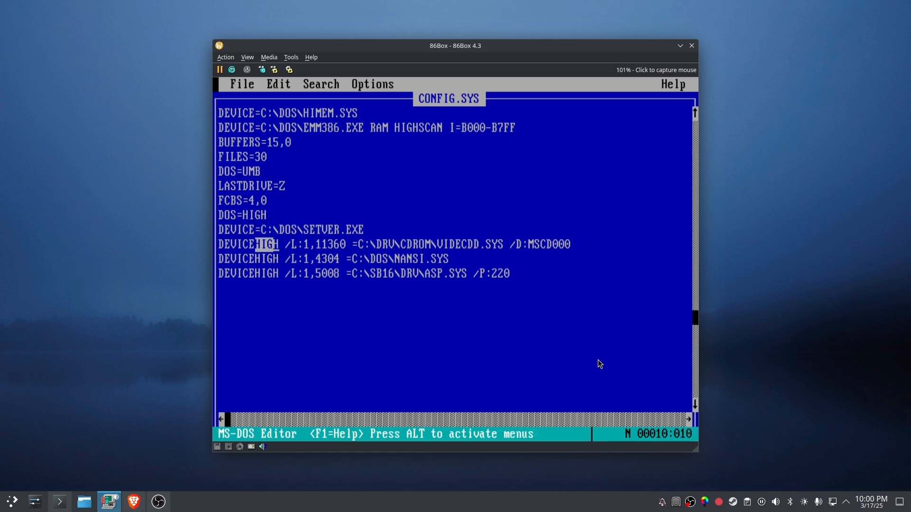
{"action": "key", "text": "shift+Right"}
{"action": "key", "text": "shift+Right"}
{"action": "key", "text": "shift+Right"}
{"action": "key", "text": "shift+Right"}
{"action": "key", "text": "shift+Right"}
{"action": "key", "text": "shift+Right"}
{"action": "key", "text": "shift+Right"}
{"action": "key", "text": "shift+Right"}
{"action": "key", "text": "shift+Right"}
{"action": "key", "text": "shift+Right"}
{"action": "key", "text": "shift+Right"}
{"action": "key", "text": "Delete"}
Step: Remove the load-high options from the NANSI line so it reads DEVICE=C:\DOS\NANSI.SYS
{"action": "key", "text": "Down"}
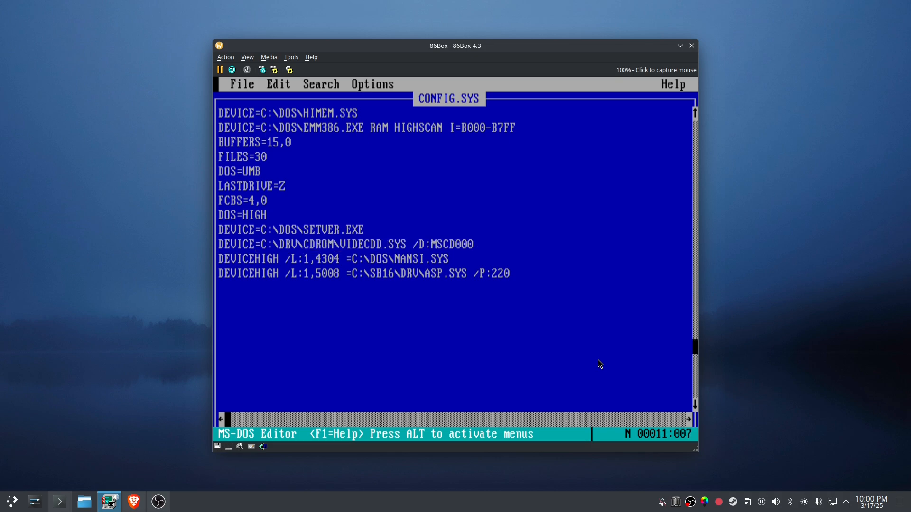
{"action": "key", "text": "Right"}
{"action": "key", "text": "shift+Right"}
{"action": "key", "text": "shift+Right"}
{"action": "key", "text": "shift+Right"}
{"action": "key", "text": "shift+Right"}
{"action": "key", "text": "shift+Right"}
{"action": "key", "text": "shift+Right"}
{"action": "key", "text": "shift+Right"}
{"action": "key", "text": "shift+Right"}
{"action": "key", "text": "shift+Right"}
{"action": "key", "text": "shift+Right"}
{"action": "key", "text": "shift+Right"}
{"action": "key", "text": "shift+Right"}
{"action": "key", "text": "shift+Right"}
{"action": "key", "text": "shift+Right"}
{"action": "key", "text": "shift+Right"}
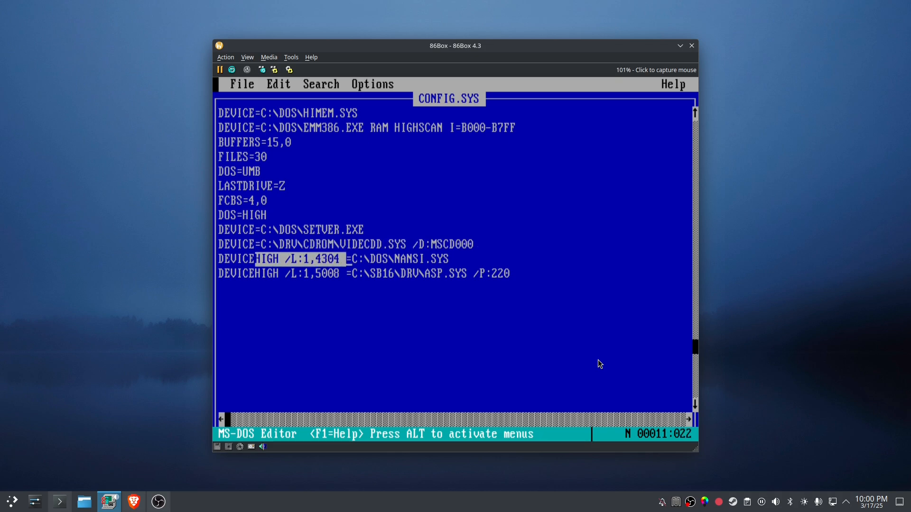
{"action": "key", "text": "Delete"}
Step: Shorten the Sound Blaster driver line to DEVICE=C:\SB16\DRV\ASP.SYS /P:220
{"action": "key", "text": "Down"}
{"action": "key", "text": "shift+Right"}
{"action": "key", "text": "shift+Right"}
{"action": "key", "text": "shift+Right"}
{"action": "key", "text": "shift+Right"}
{"action": "key", "text": "shift+Right"}
{"action": "key", "text": "shift+Right"}
{"action": "key", "text": "shift+Right"}
{"action": "key", "text": "shift+Right"}
{"action": "key", "text": "shift+Right"}
{"action": "key", "text": "shift+Right"}
{"action": "key", "text": "shift+Right"}
{"action": "key", "text": "shift+Right"}
{"action": "key", "text": "shift+Right"}
{"action": "key", "text": "shift+Right"}
{"action": "key", "text": "shift+Right"}
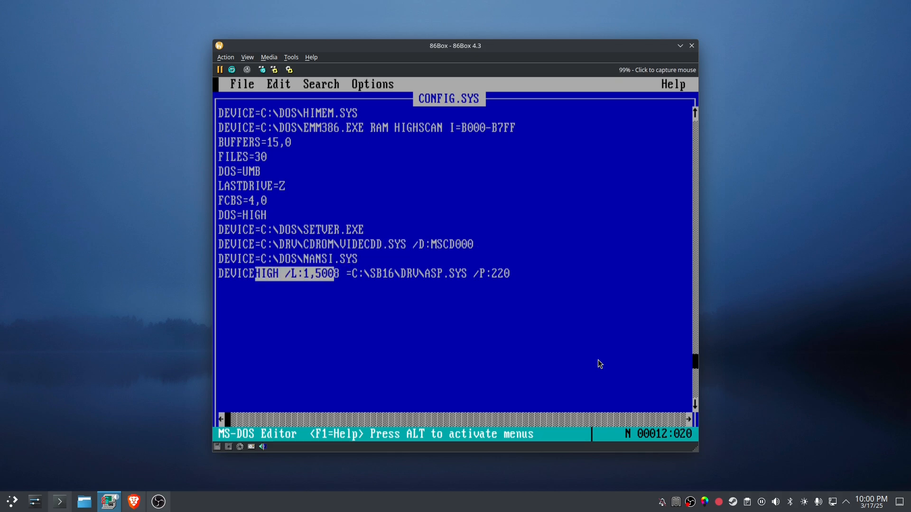
{"action": "key", "text": "Delete"}
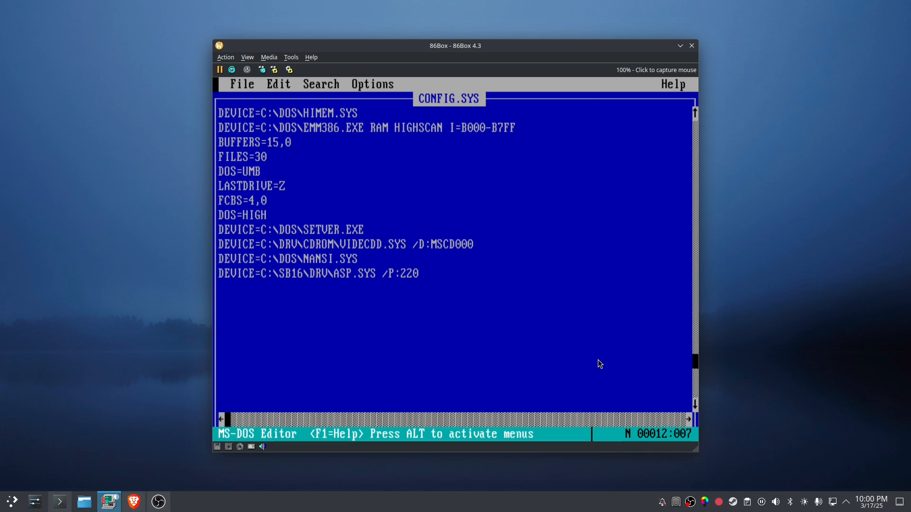
Step: Close config.sys and exit the MS-DOS Editor back to the C:\ prompt
{"action": "key", "text": "Up"}
{"action": "key", "text": "Up"}
{"action": "key", "text": "Up"}
{"action": "key", "text": "Up"}
{"action": "key", "text": "alt"}
{"action": "key", "text": "f"}
{"action": "key", "text": "Up"}
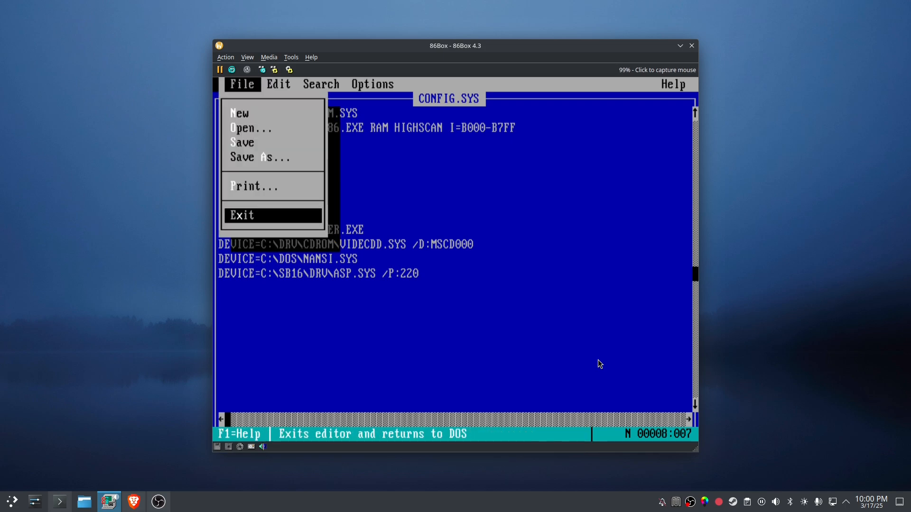
{"action": "key", "text": "Return"}
{"action": "type", "text": "n"}
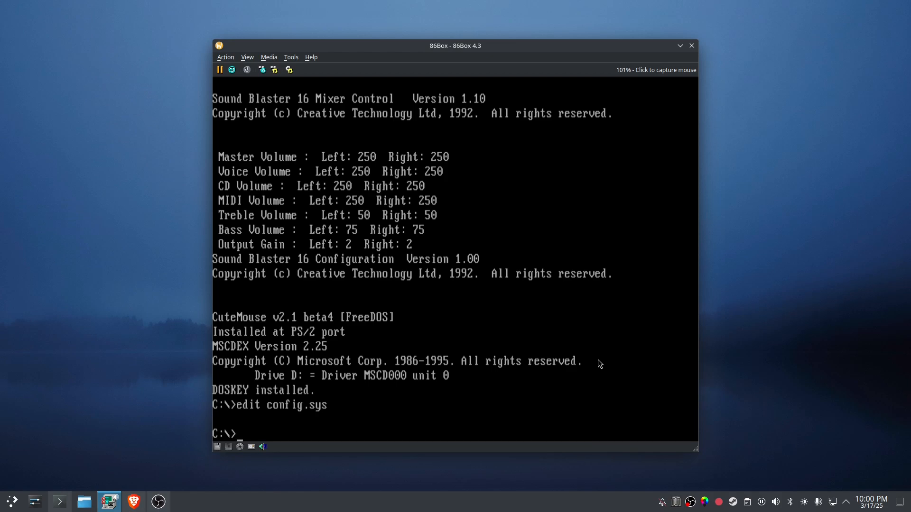
Step: Open autoexec.bat in the MS-DOS Editor and strip the LH prefix from the mouse driver line, leaving C:\DRV\MOUSE\CTMOUSE.EXE
{"action": "type", "text": "edit autoexec."}
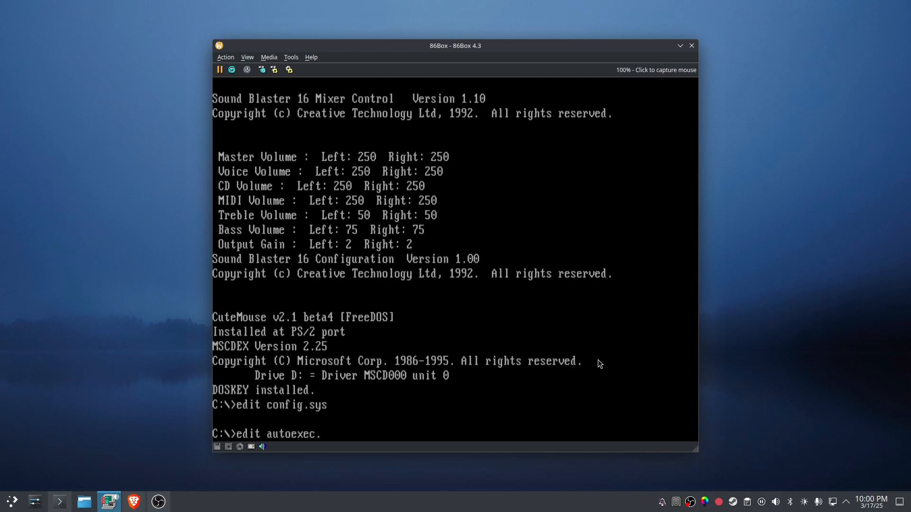
{"action": "type", "text": "bat"}
{"action": "key", "text": "Return"}
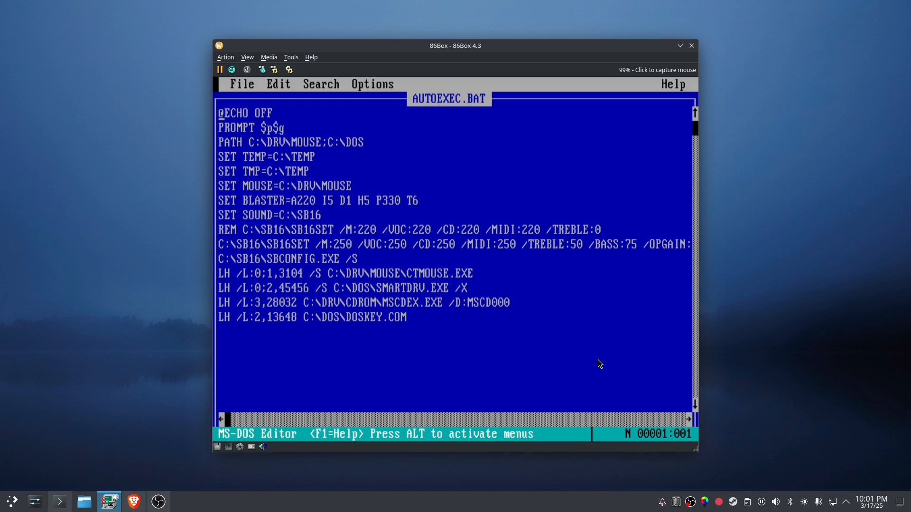
{"action": "key", "text": "Down"}
{"action": "key", "text": "Down"}
{"action": "key", "text": "Down"}
{"action": "key", "text": "Down"}
{"action": "key", "text": "Down"}
{"action": "key", "text": "Down"}
{"action": "key", "text": "Down"}
{"action": "key", "text": "Down"}
{"action": "key", "text": "Down"}
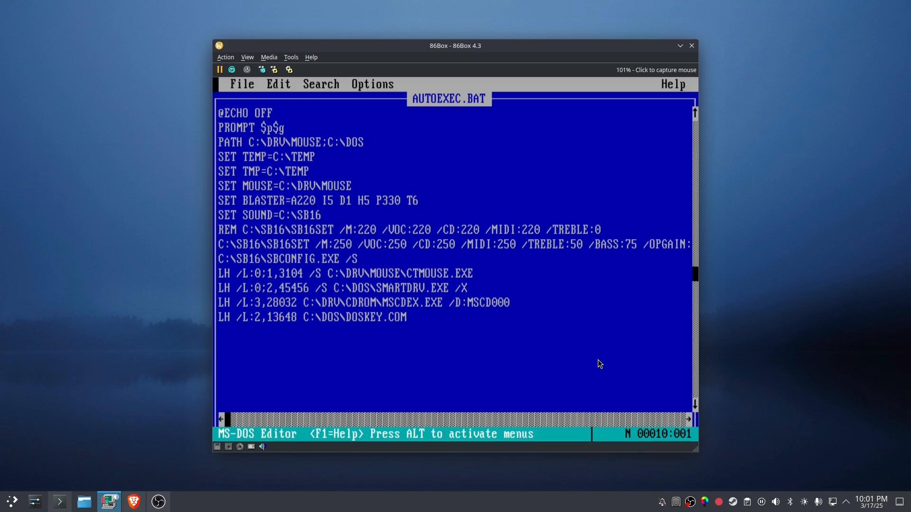
{"action": "key", "text": "Down"}
{"action": "key", "text": "Down"}
{"action": "key", "text": "shift+Right"}
{"action": "key", "text": "shift+Right"}
{"action": "key", "text": "shift+Right"}
{"action": "key", "text": "shift+Right"}
{"action": "key", "text": "shift+Right"}
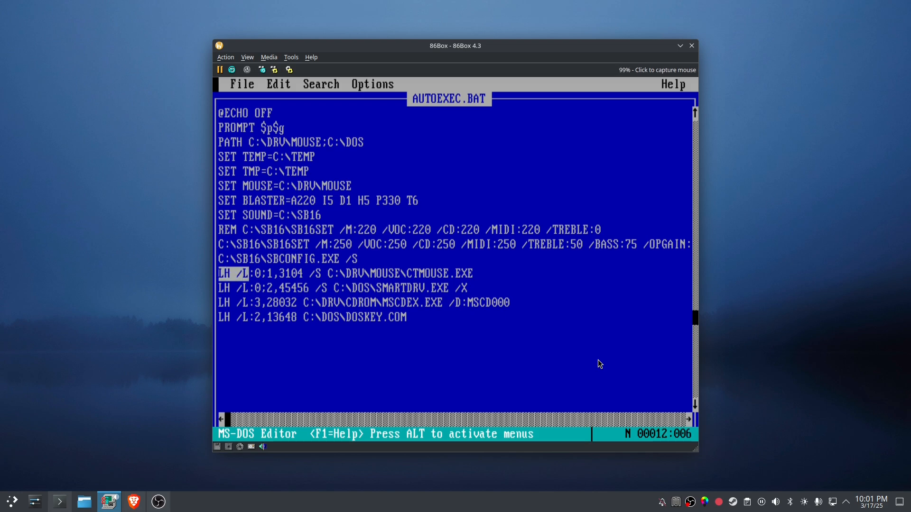
{"action": "key", "text": "shift+Right"}
{"action": "key", "text": "shift+Right"}
{"action": "key", "text": "shift+Right"}
{"action": "key", "text": "shift+Right"}
{"action": "key", "text": "shift+Right"}
{"action": "key", "text": "shift+Right"}
{"action": "key", "text": "shift+Right"}
{"action": "key", "text": "shift+Right"}
{"action": "key", "text": "shift+Right"}
{"action": "key", "text": "shift+Right"}
{"action": "key", "text": "shift+Right"}
{"action": "key", "text": "shift+Right"}
{"action": "key", "text": "shift+Right"}
{"action": "key", "text": "shift+Right"}
{"action": "key", "text": "shift+Right"}
{"action": "key", "text": "shift+Left"}
{"action": "key", "text": "shift+Left"}
{"action": "key", "text": "Delete"}
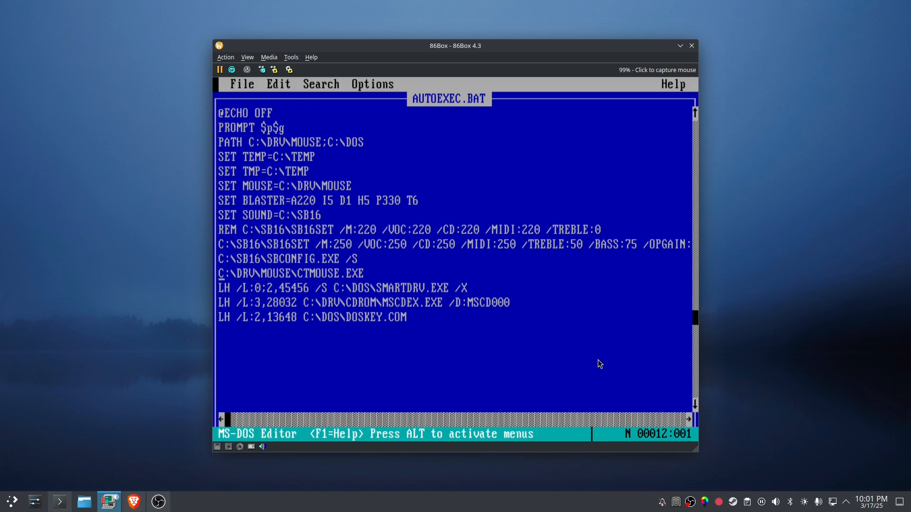
Step: Remove the LH prefix and its options from the SmartDrive line, leaving C:\DOS\SMARTDRV.EXE /X
{"action": "key", "text": "Down"}
{"action": "key", "text": "shift+Right"}
{"action": "key", "text": "shift+Right"}
{"action": "key", "text": "shift+Right"}
{"action": "key", "text": "shift+Right"}
{"action": "key", "text": "shift+Right"}
{"action": "key", "text": "shift+Right"}
{"action": "key", "text": "shift+Right"}
{"action": "key", "text": "shift+Right"}
{"action": "key", "text": "shift+Right"}
{"action": "key", "text": "shift+Right"}
{"action": "key", "text": "shift+Right"}
{"action": "key", "text": "shift+Right"}
{"action": "key", "text": "shift+Right"}
{"action": "key", "text": "shift+Right"}
{"action": "key", "text": "shift+Right"}
{"action": "key", "text": "shift+Right"}
{"action": "key", "text": "shift+Right"}
{"action": "key", "text": "shift+Right"}
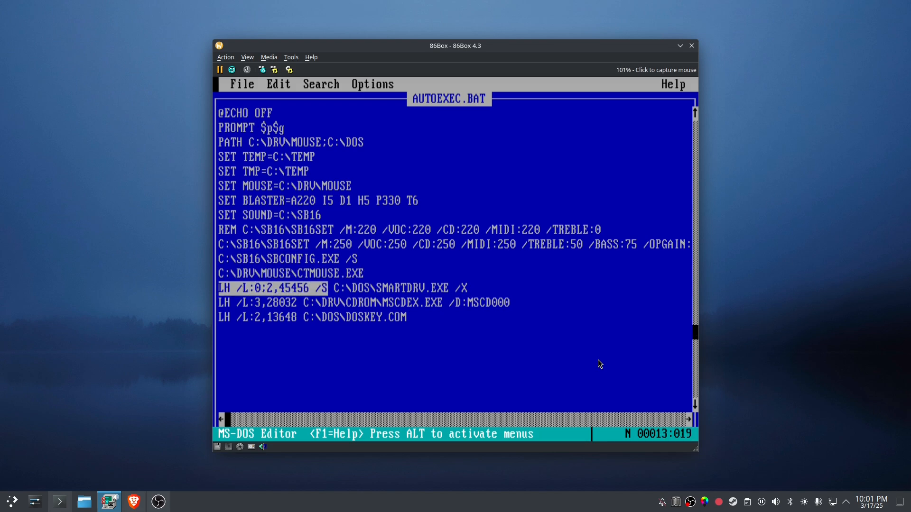
{"action": "key", "text": "shift+Right"}
{"action": "key", "text": "Delete"}
Step: Strip the load-high prefix from the CD-ROM extension line so it reads C:\DRV\CDROM\MSCDEX.EXE /D:MSCD000
{"action": "key", "text": "Down"}
{"action": "key", "text": "shift+Right"}
{"action": "key", "text": "shift+Right"}
{"action": "key", "text": "shift+Right"}
{"action": "key", "text": "shift+Right"}
{"action": "key", "text": "shift+Right"}
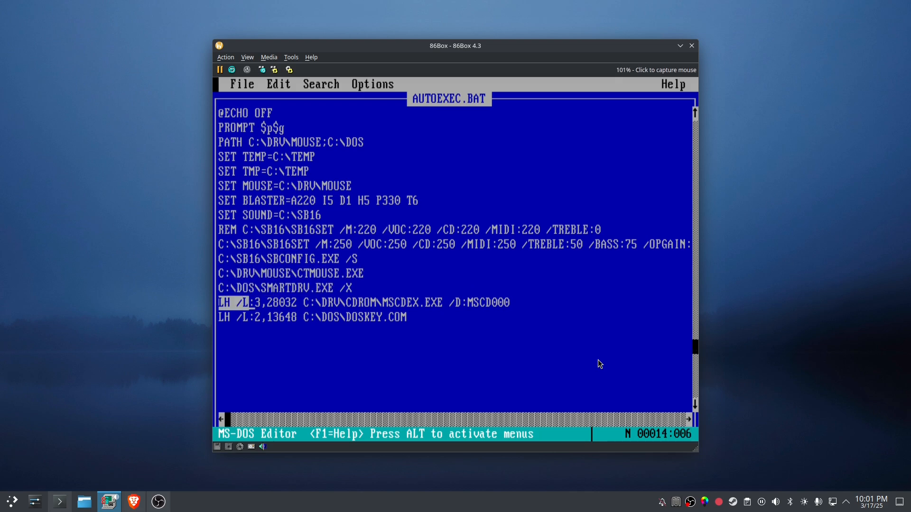
{"action": "key", "text": "shift+Right"}
{"action": "key", "text": "shift+Right"}
{"action": "key", "text": "shift+Right"}
{"action": "key", "text": "shift+Right"}
{"action": "key", "text": "shift+Right"}
{"action": "key", "text": "shift+Right"}
{"action": "key", "text": "shift+Right"}
{"action": "key", "text": "shift+Right"}
{"action": "key", "text": "shift+Right"}
{"action": "key", "text": "Delete"}
Step: Strip the load-high prefix from the last line, leaving C:\DOS\DOSKEY.COM
{"action": "key", "text": "Down"}
{"action": "key", "text": "shift+Right"}
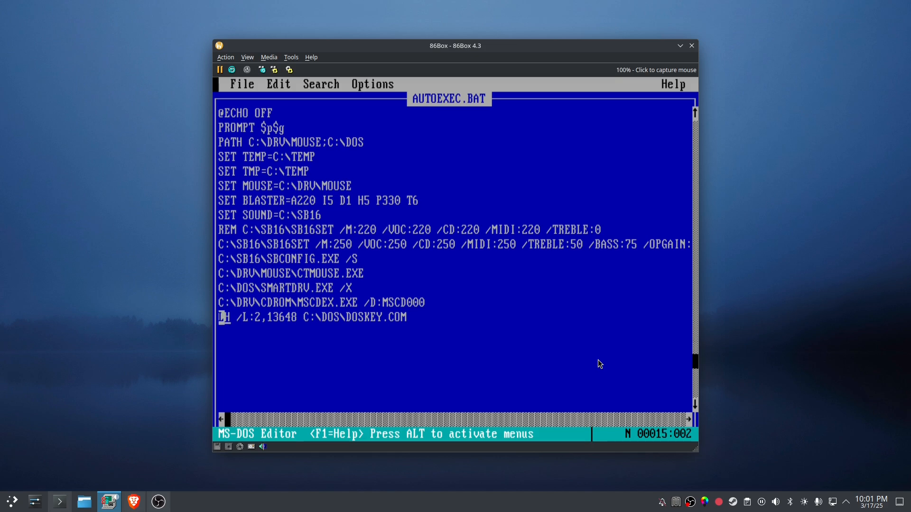
{"action": "key", "text": "shift+Right"}
{"action": "key", "text": "shift+Right"}
{"action": "key", "text": "shift+Right"}
{"action": "key", "text": "shift+Right"}
{"action": "key", "text": "shift+Right"}
{"action": "key", "text": "shift+Right"}
{"action": "key", "text": "shift+Right"}
{"action": "key", "text": "shift+Right"}
{"action": "key", "text": "shift+Right"}
{"action": "key", "text": "shift+Right"}
{"action": "key", "text": "shift+Right"}
{"action": "key", "text": "shift+Right"}
{"action": "key", "text": "shift+Right"}
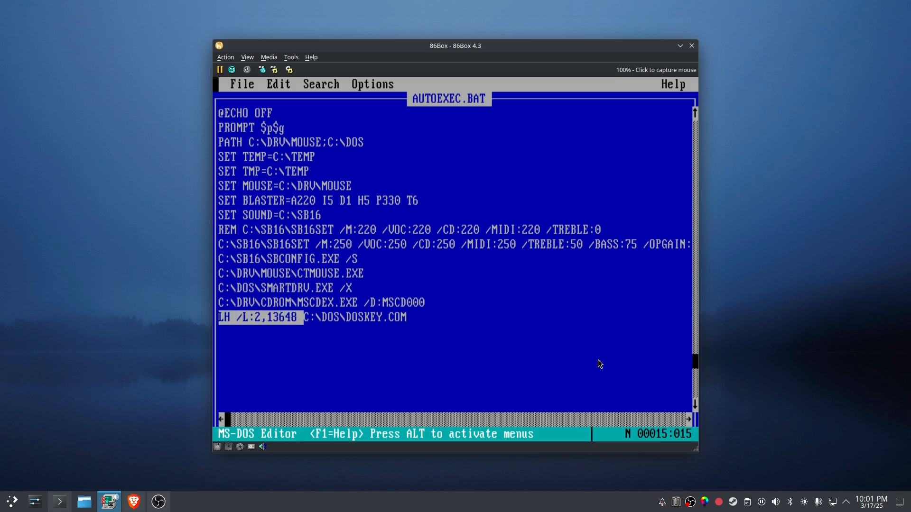
{"action": "key", "text": "Delete"}
Step: Exit the MS-DOS Editor, saving the changes to autoexec.bat
{"action": "key", "text": "alt"}
{"action": "key", "text": "f"}
{"action": "key", "text": "Up"}
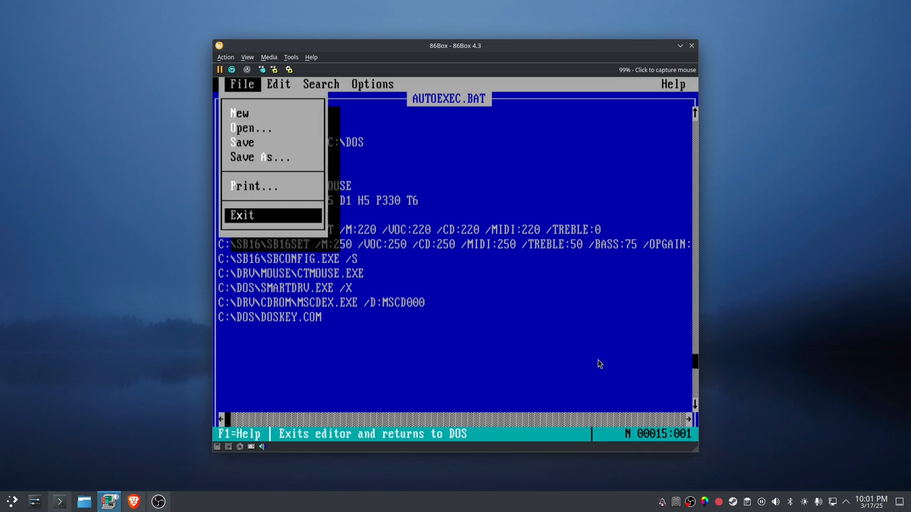
{"action": "key", "text": "Return"}
{"action": "key", "text": "Return"}
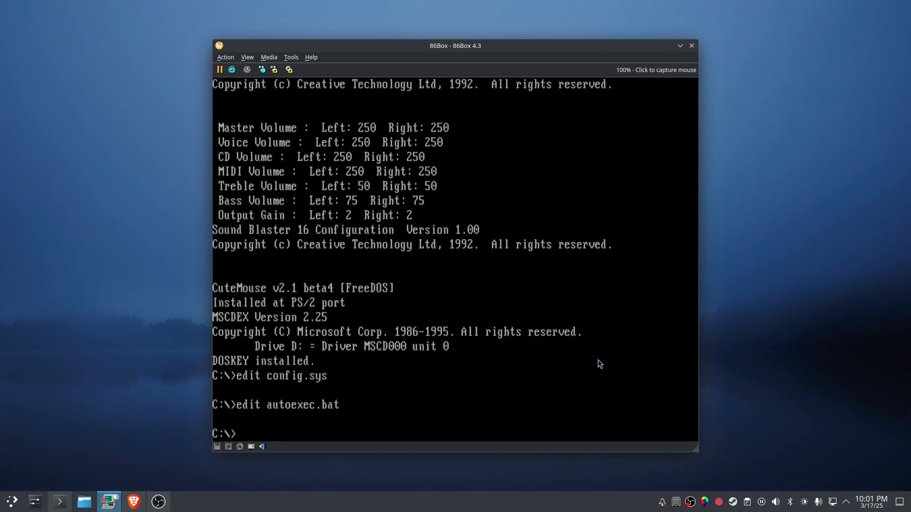
Step: Restart the emulated PC by relaunching 86Box, run memmaker at the C:\ prompt and continue past its welcome screen
{"action": "left_click", "coordinate": [233, 72]}
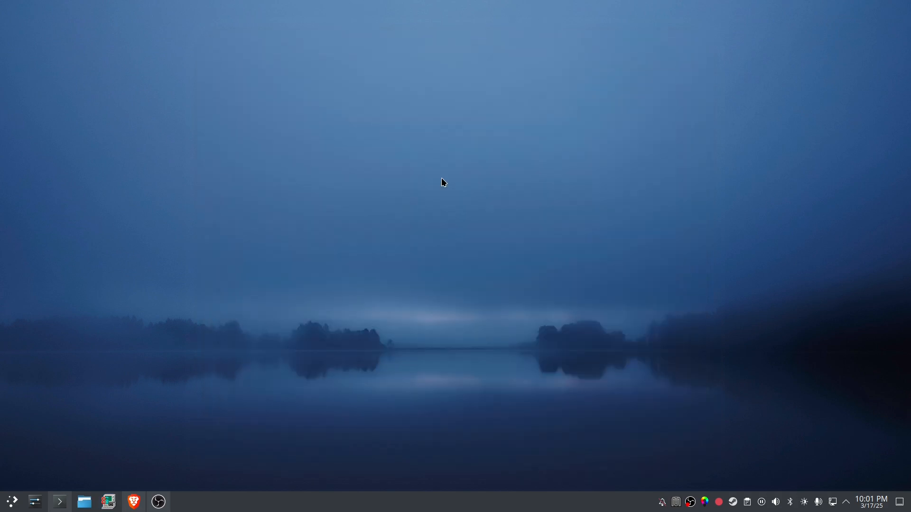
{"action": "left_click", "coordinate": [109, 501]}
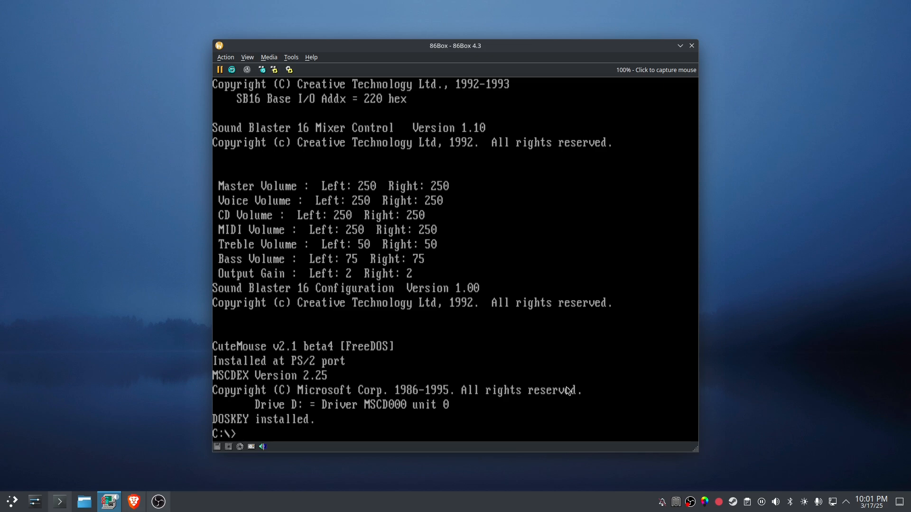
{"action": "type", "text": "memmaker"}
{"action": "key", "text": "Return"}
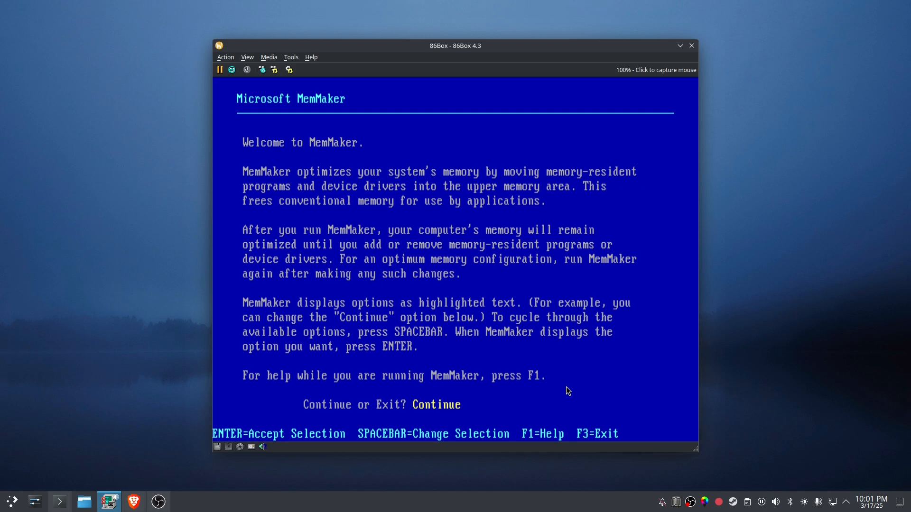
{"action": "key", "text": "Return"}
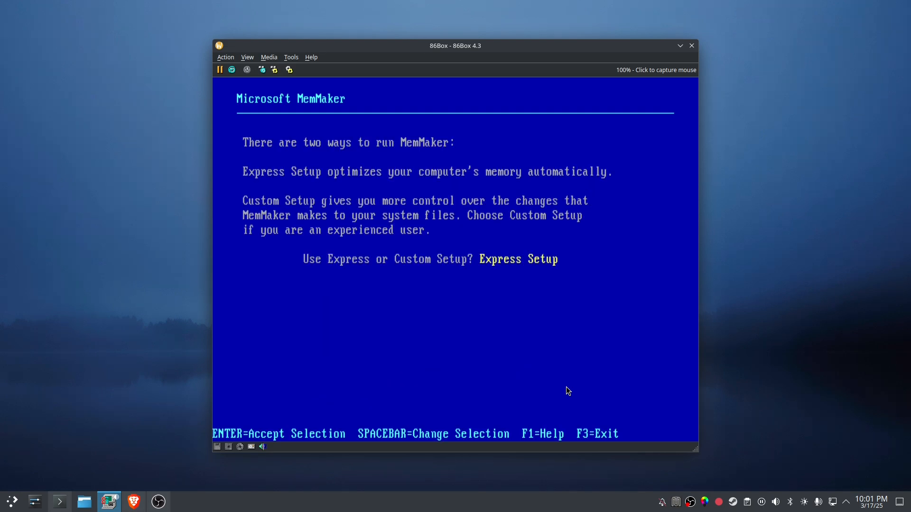
Step: Choose Custom Setup, keep the expanded memory default, enable aggressive upper memory scanning and decline keeping the current EMM386 exclusions and inclusions
{"action": "key", "text": "space"}
{"action": "key", "text": "Return"}
{"action": "key", "text": "Return"}
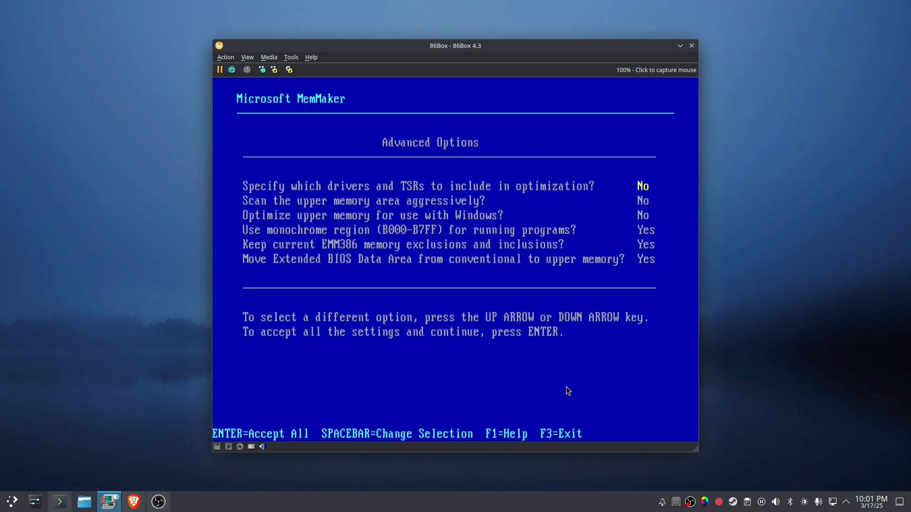
{"action": "key", "text": "Down"}
{"action": "key", "text": "space"}
{"action": "key", "text": "Down"}
{"action": "key", "text": "Down"}
{"action": "key", "text": "Down"}
{"action": "key", "text": "space"}
{"action": "key", "text": "Return"}
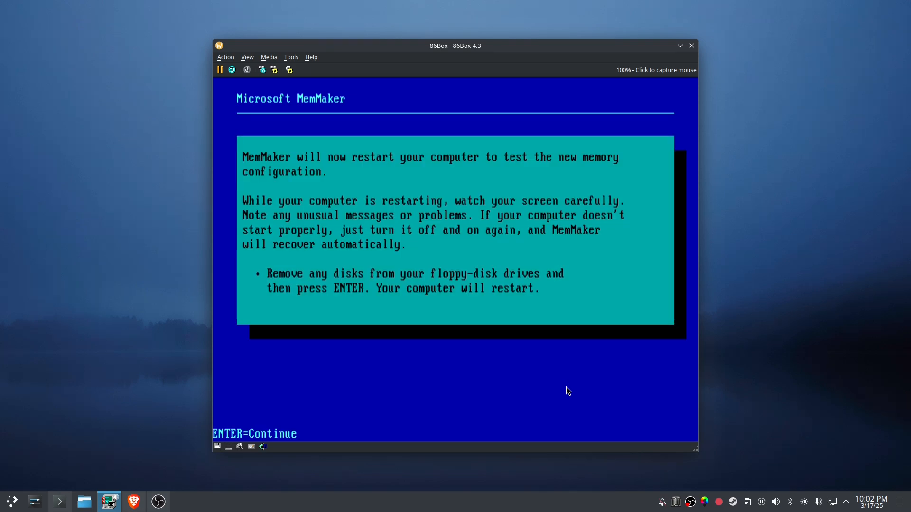
Step: Restart the PC to test the new memory configuration, then exit MemMaker keeping its changes
{"action": "key", "text": "Return"}
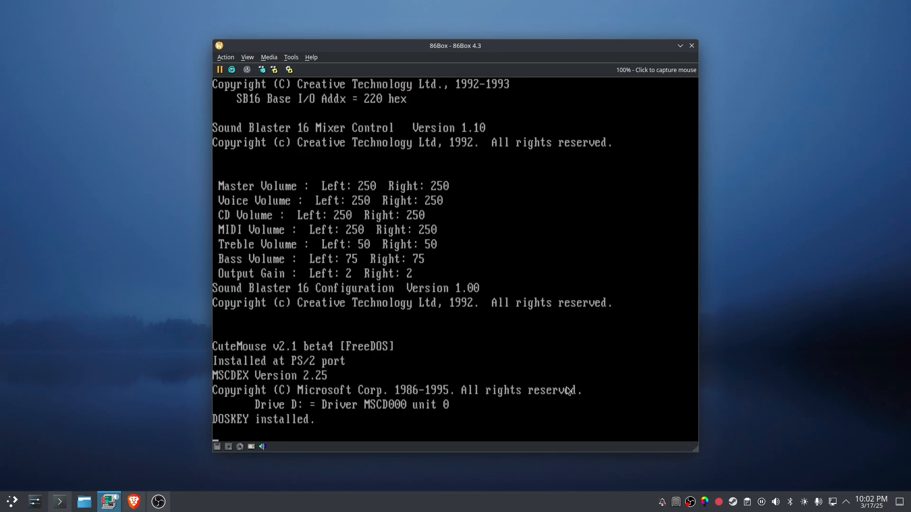
{"action": "key", "text": "Return"}
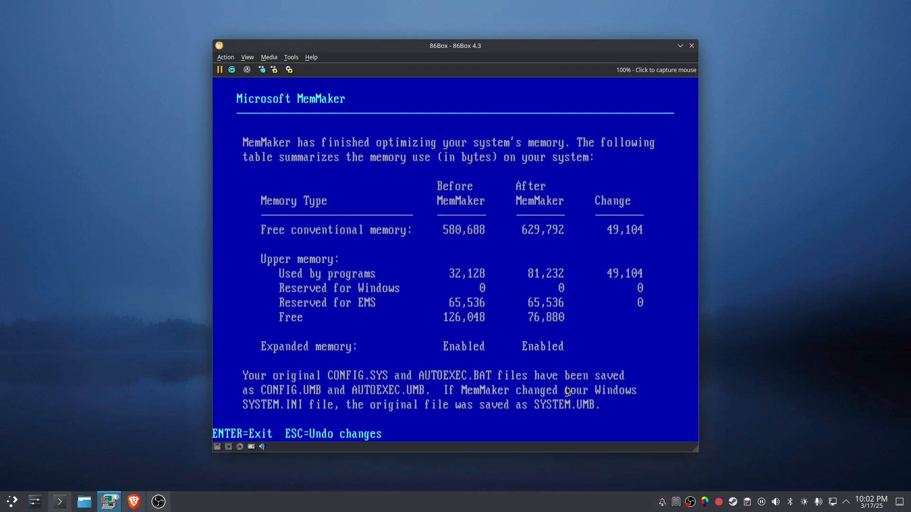
{"action": "key", "text": "Escape"}
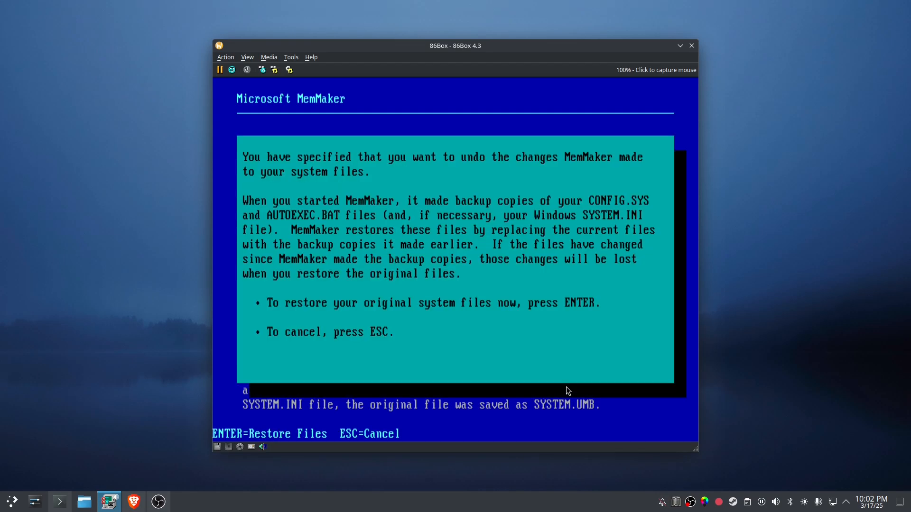
{"action": "key", "text": "Escape"}
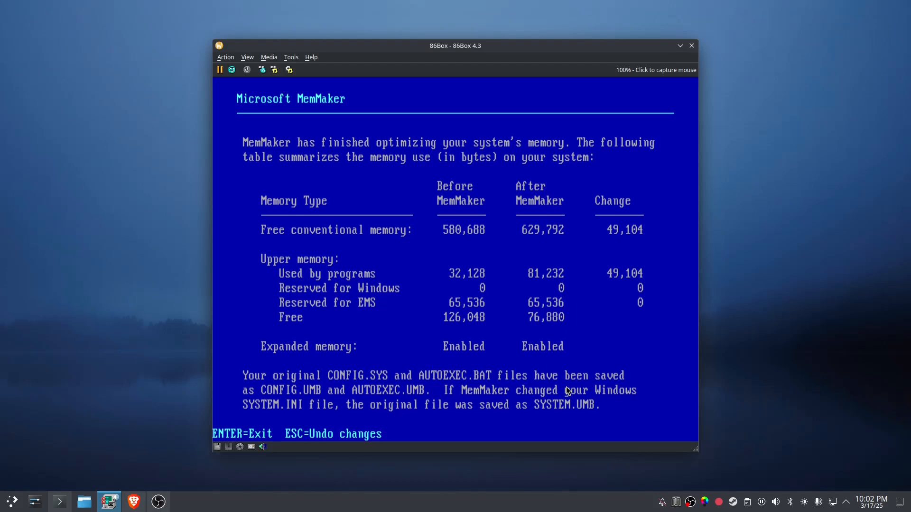
{"action": "key", "text": "Return"}
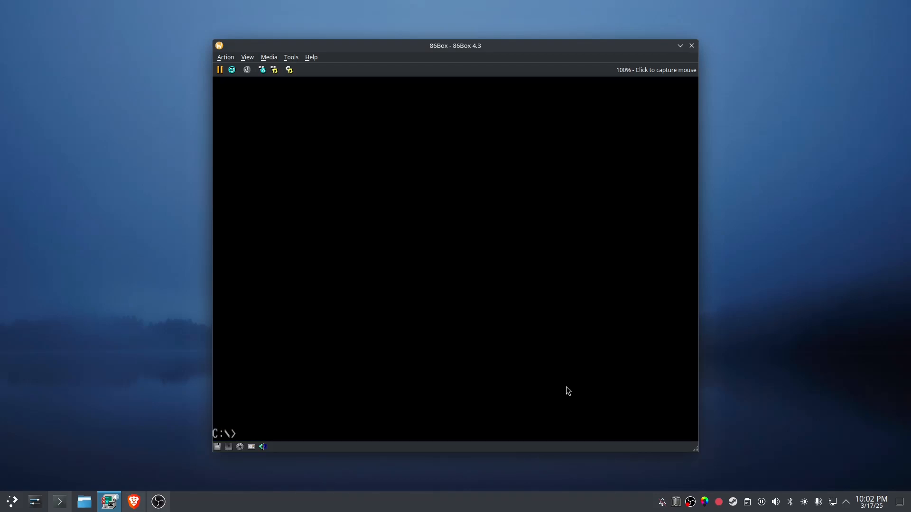
Step: List the root of C: in wide format and delete the keen4 directory with deltree
{"action": "type", "text": "dir/w"}
{"action": "key", "text": "Return"}
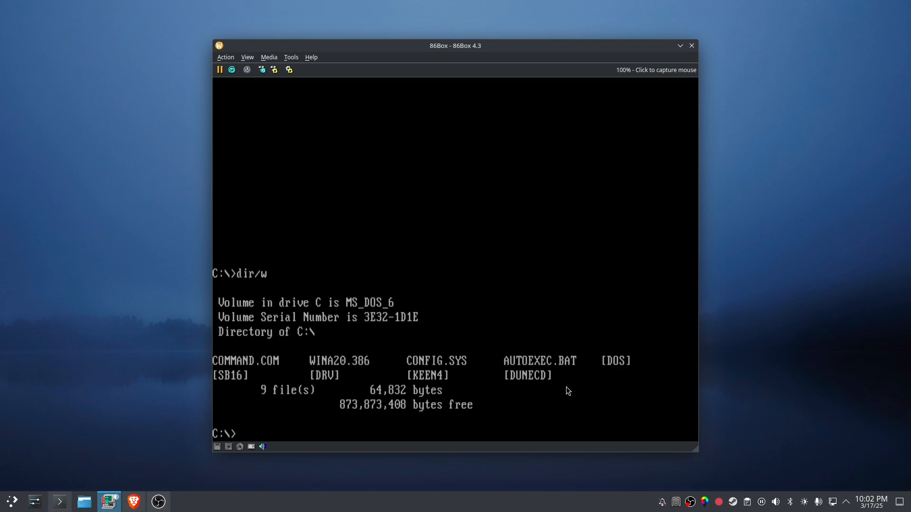
{"action": "type", "text": "ltree keen4"}
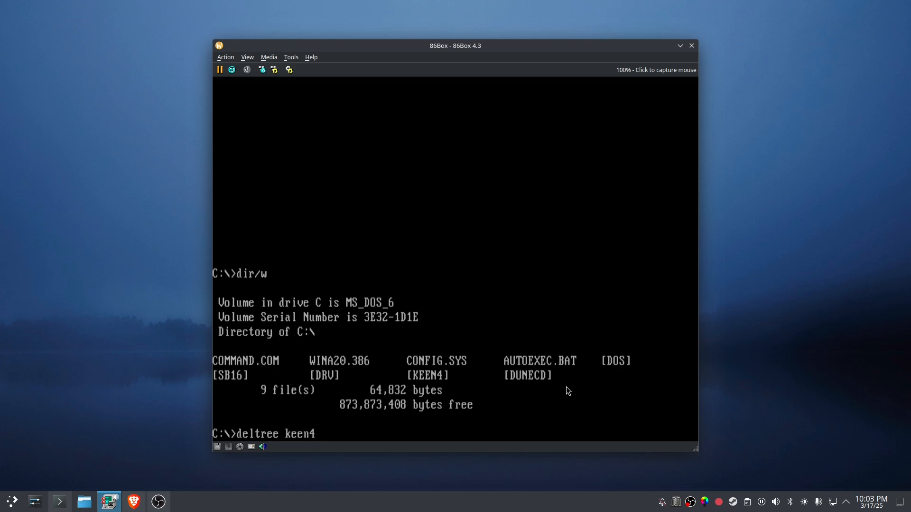
{"action": "key", "text": "Return"}
{"action": "type", "text": "y"}
{"action": "key", "text": "Return"}
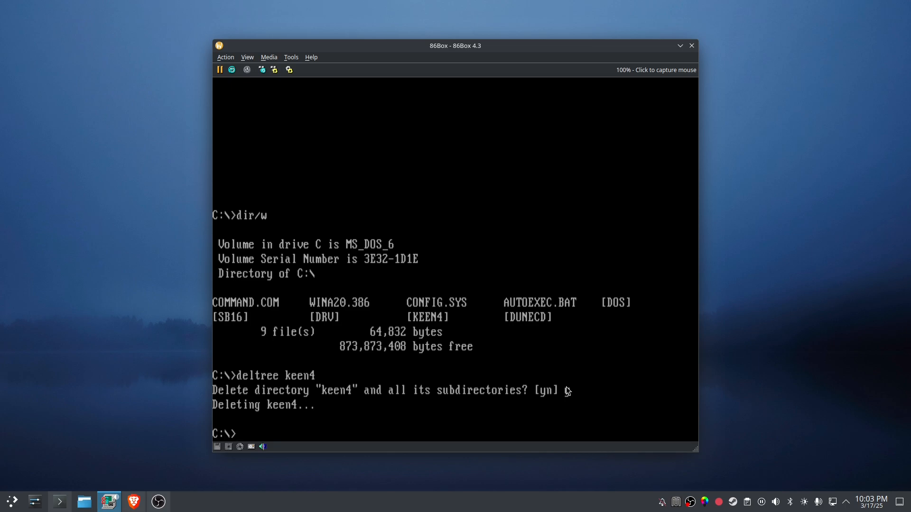
Step: Delete all .sav files in the dunecd directory, then return to the root of C:
{"action": "type", "text": "cd dunecd"}
{"action": "key", "text": "Return"}
{"action": "type", "text": "dir"}
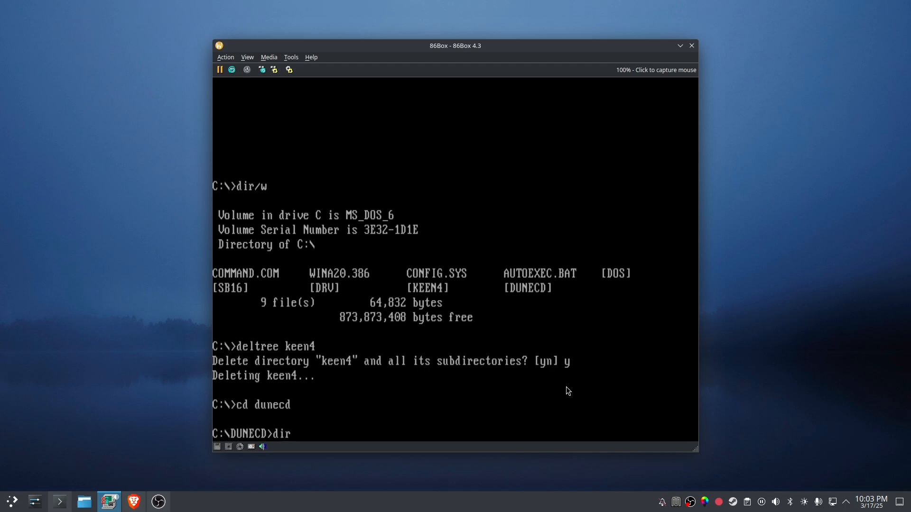
{"action": "key", "text": "Return"}
{"action": "type", "text": "de;"}
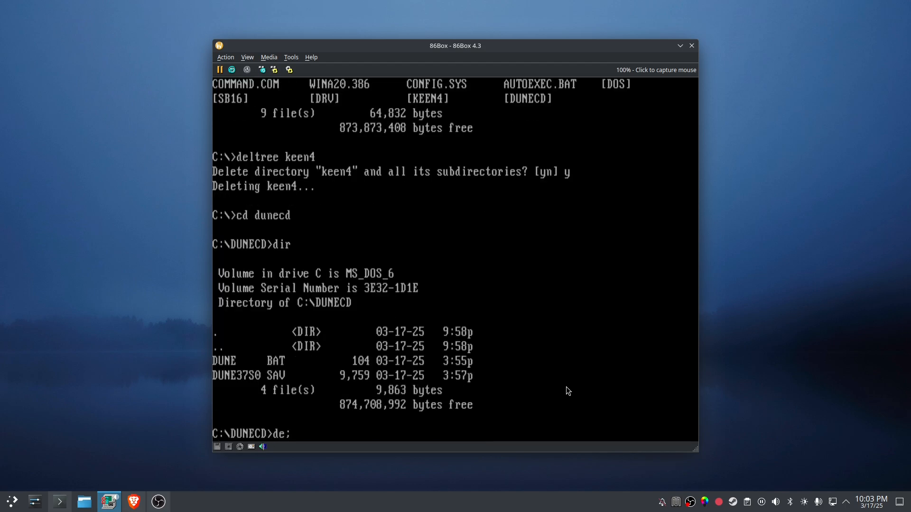
{"action": "key", "text": "BackSpace"}
{"action": "type", "text": "l *.sav"}
{"action": "key", "text": "Return"}
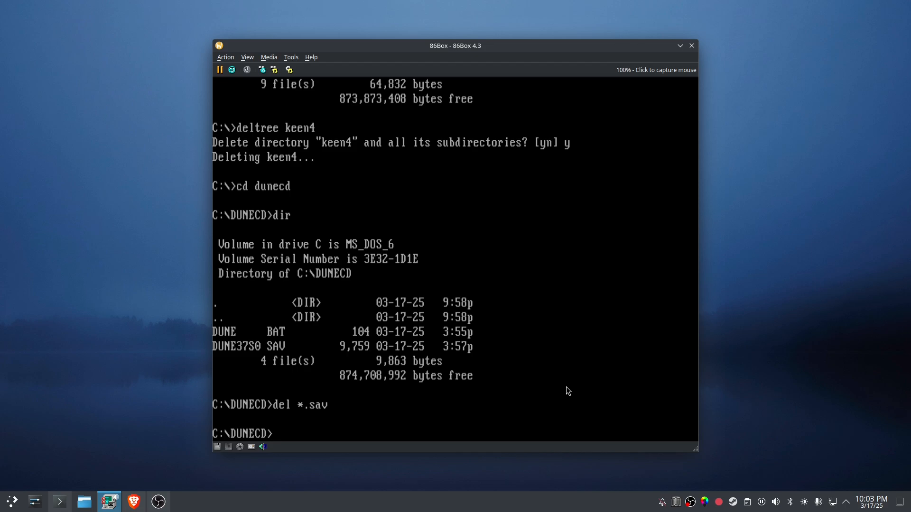
{"action": "type", "text": "cd.."}
{"action": "key", "text": "Return"}
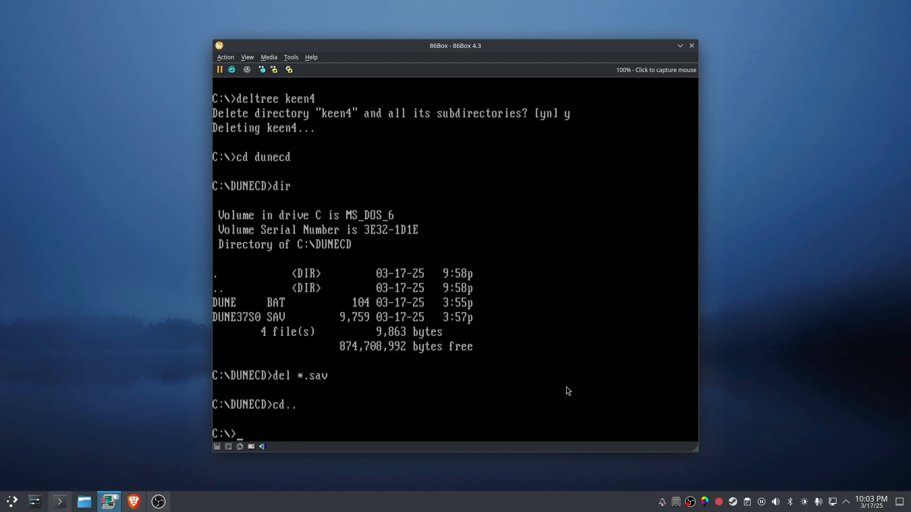
Step: Mount the Dune CD-ROM image from the Games - DOS folder on /12TBStore in the emulated CD drive
{"action": "left_click", "coordinate": [240, 447]}
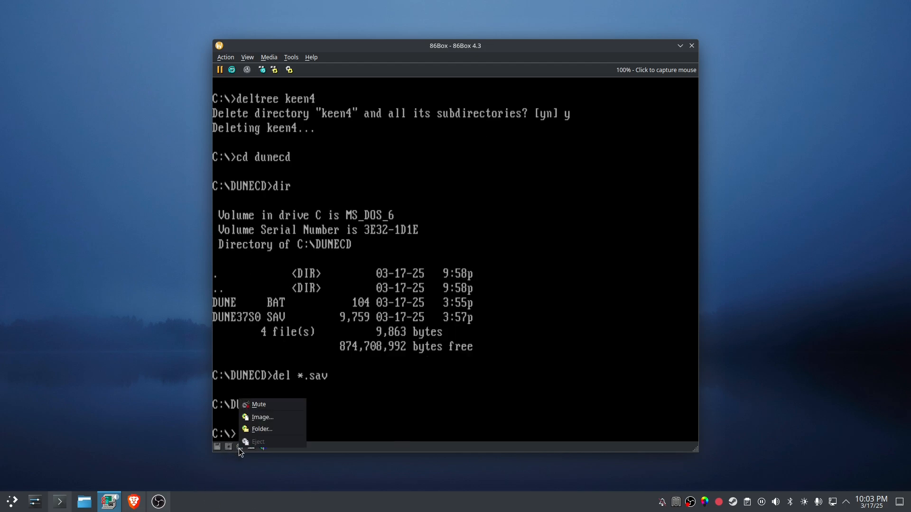
{"action": "left_click", "coordinate": [273, 419]}
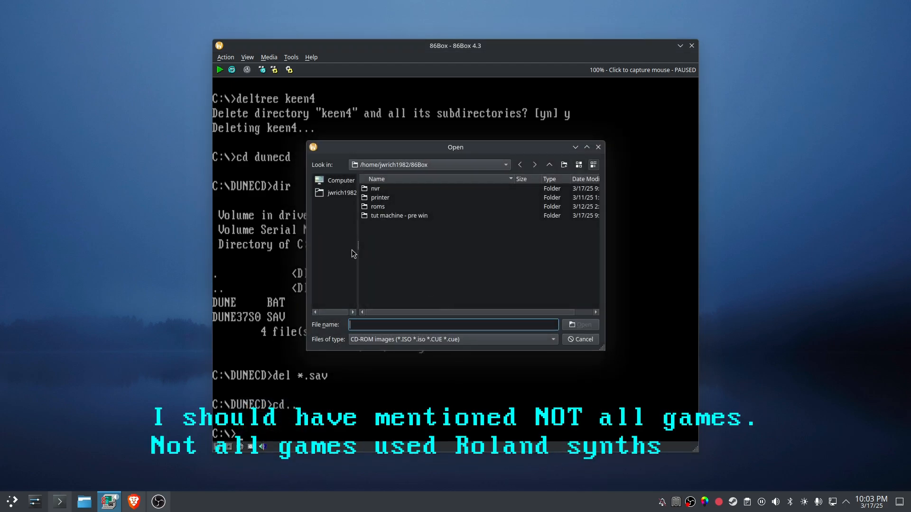
{"action": "left_click", "coordinate": [344, 194]}
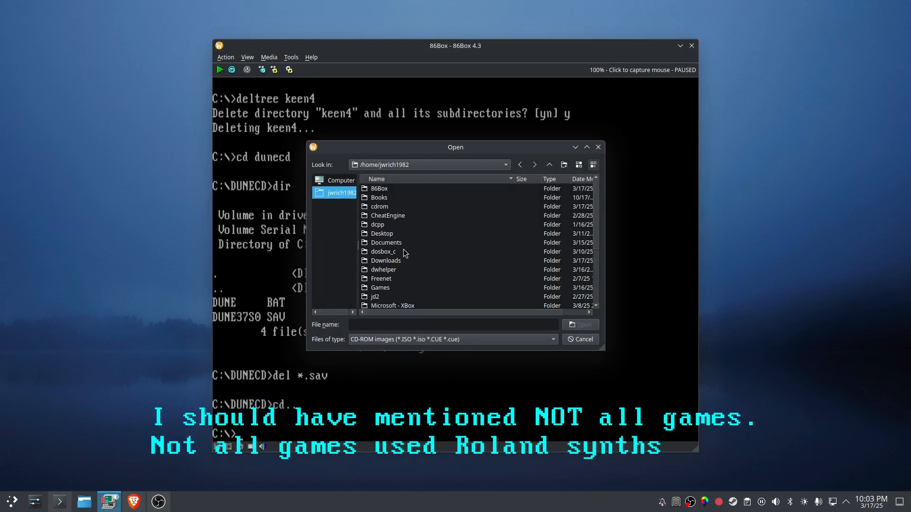
{"action": "left_click", "coordinate": [333, 183]}
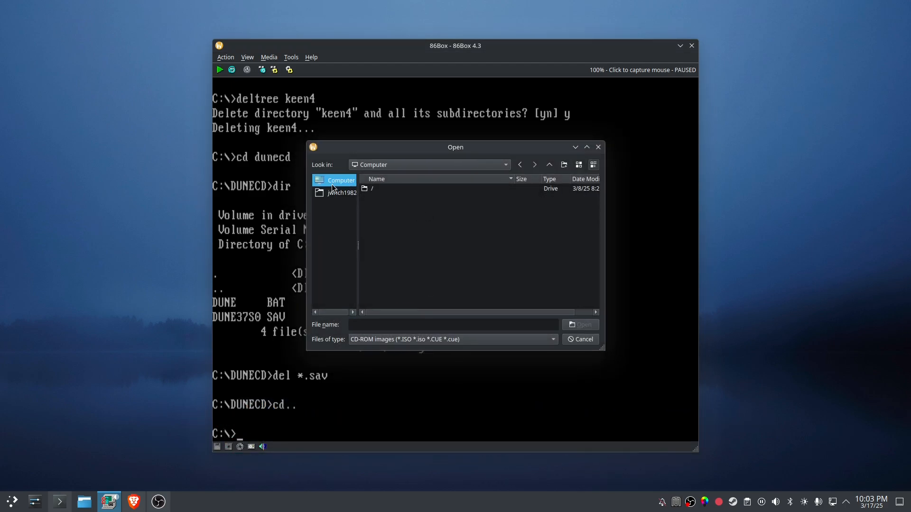
{"action": "double_click", "coordinate": [374, 189]}
{"action": "double_click", "coordinate": [386, 190]}
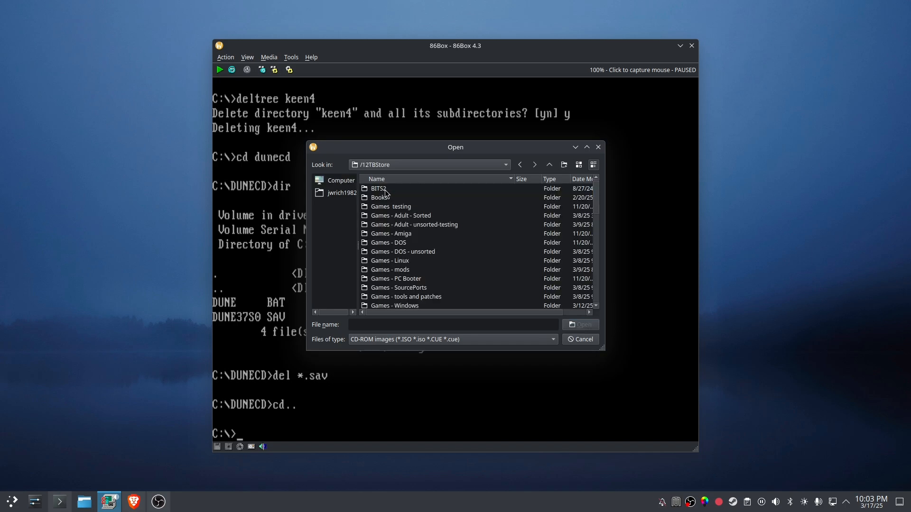
{"action": "double_click", "coordinate": [399, 244]}
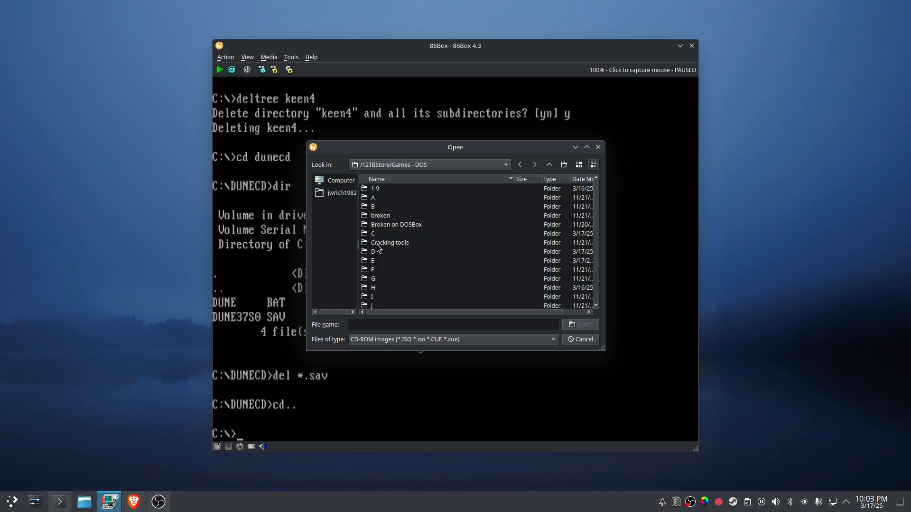
{"action": "double_click", "coordinate": [377, 247]}
{"action": "double_click", "coordinate": [381, 198]}
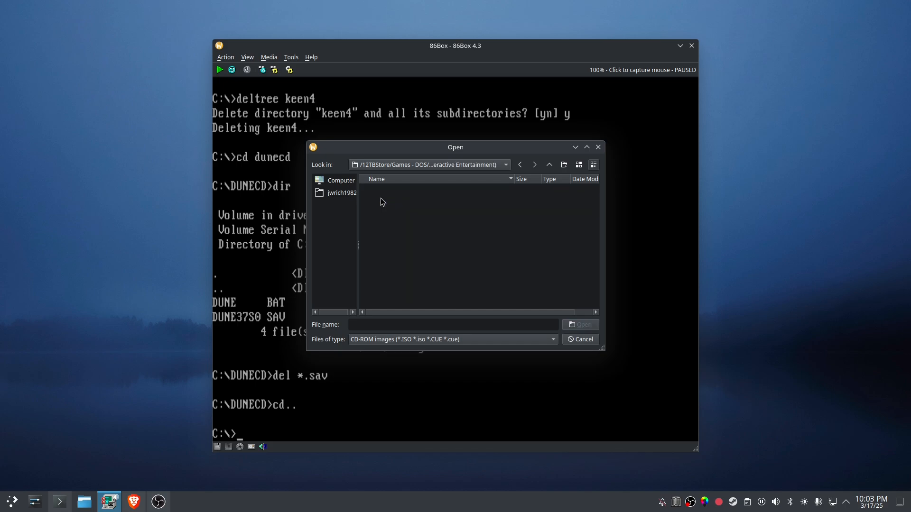
{"action": "double_click", "coordinate": [385, 217]}
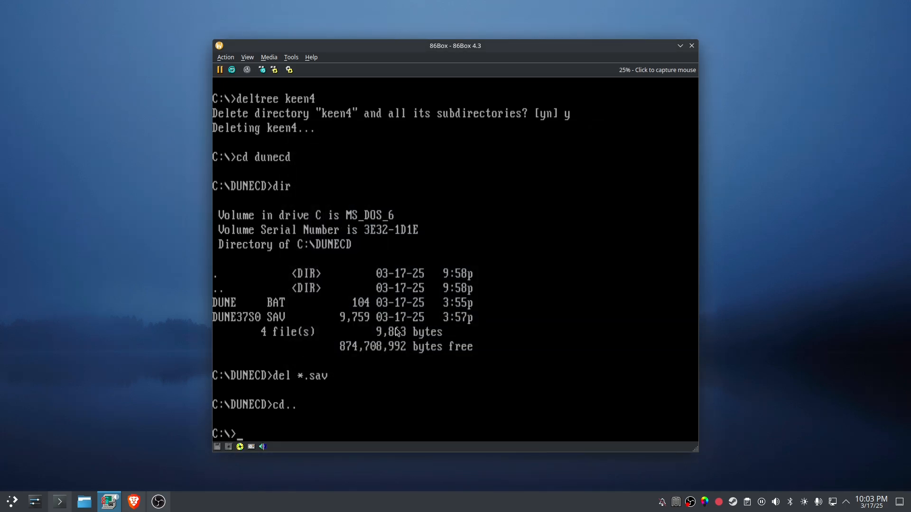
Step: Switch to drive D:, run install and continue to the Dune installation program's main menu
{"action": "type", "text": "d:"}
{"action": "key", "text": "Return"}
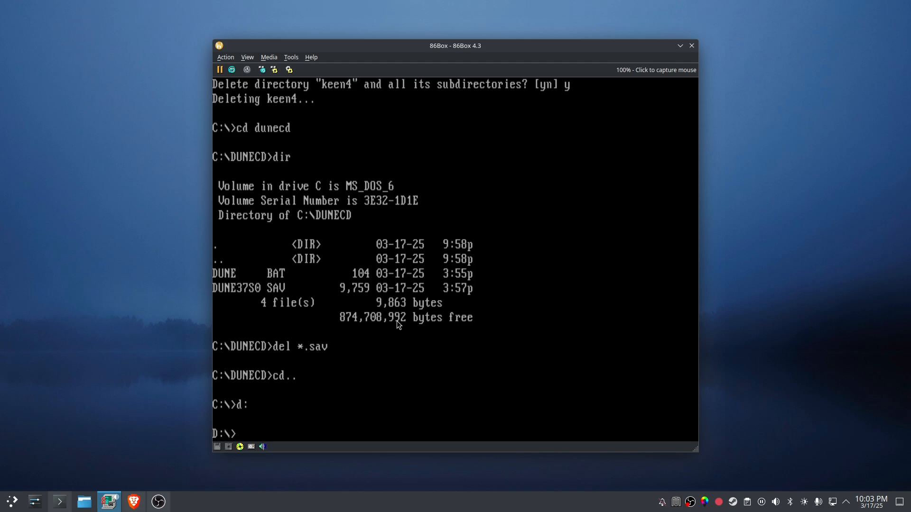
{"action": "type", "text": "ions"}
{"action": "key", "text": "BackSpace"}
{"action": "key", "text": "BackSpace"}
{"action": "key", "text": "BackSpace"}
{"action": "key", "text": "BackSpace"}
{"action": "type", "text": "install"}
{"action": "key", "text": "Return"}
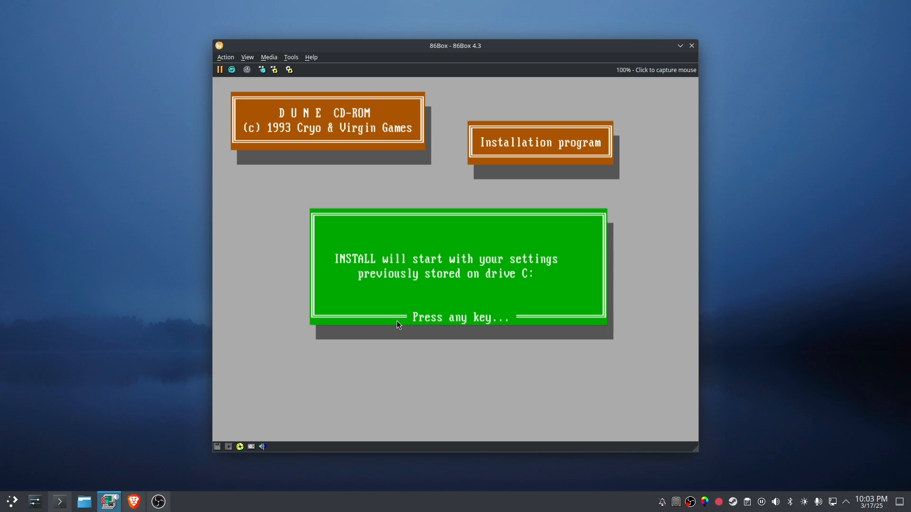
{"action": "key", "text": "Return"}
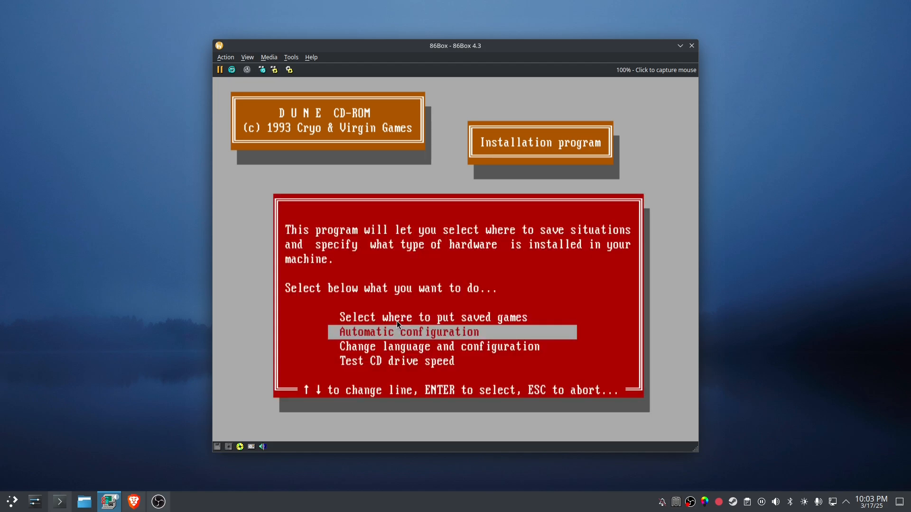
Step: Choose Change language and configuration in the Dune installer and run the automatic hardware test
{"action": "key", "text": "Down"}
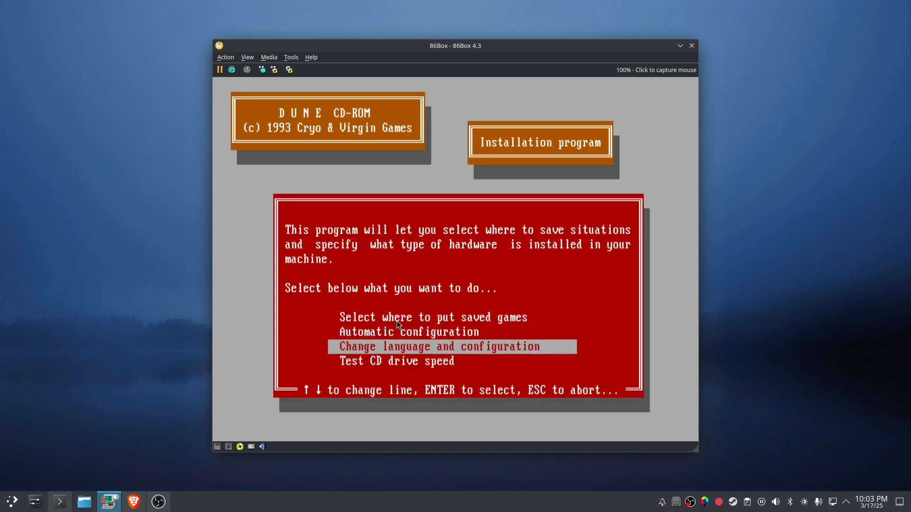
{"action": "key", "text": "Return"}
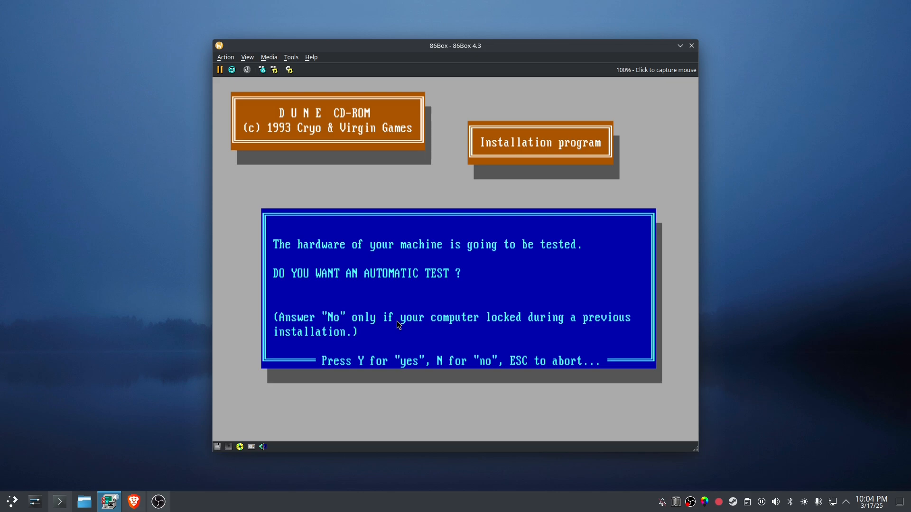
{"action": "key", "text": "y"}
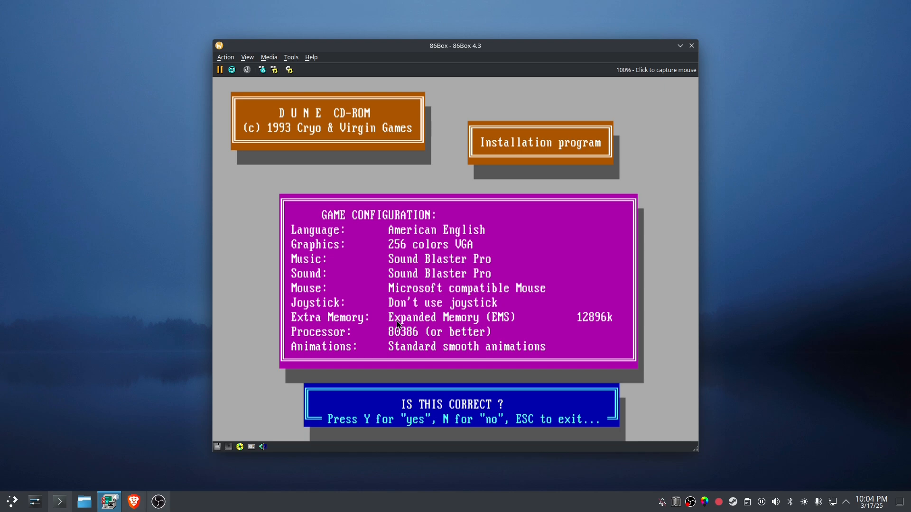
Step: Set the game's Music option to Roland MT-32 (LAPC1 Midi card) and save the configuration
{"action": "key", "text": "n"}
{"action": "key", "text": "Down"}
{"action": "key", "text": "Down"}
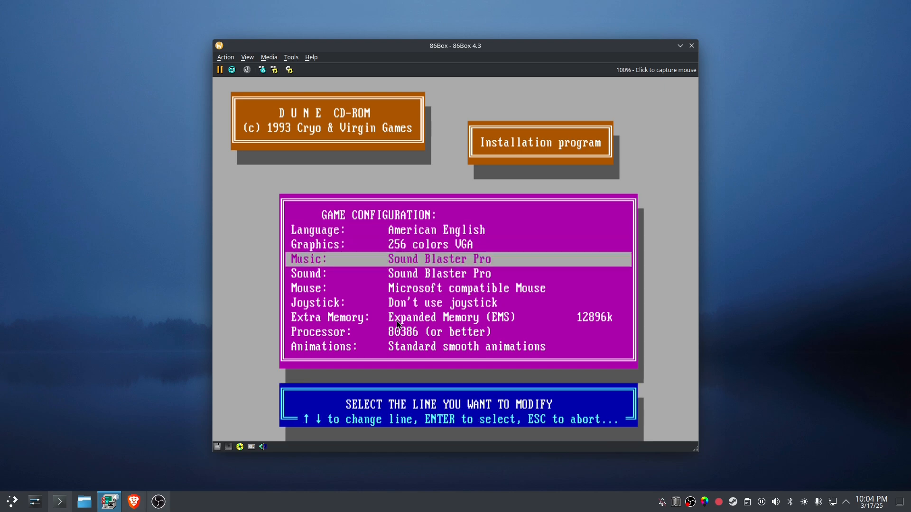
{"action": "key", "text": "Return"}
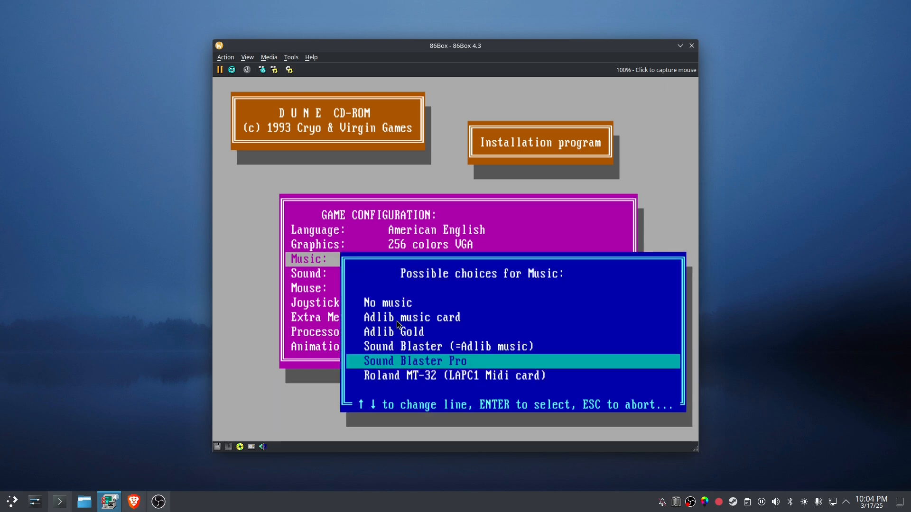
{"action": "key", "text": "Down"}
{"action": "key", "text": "Return"}
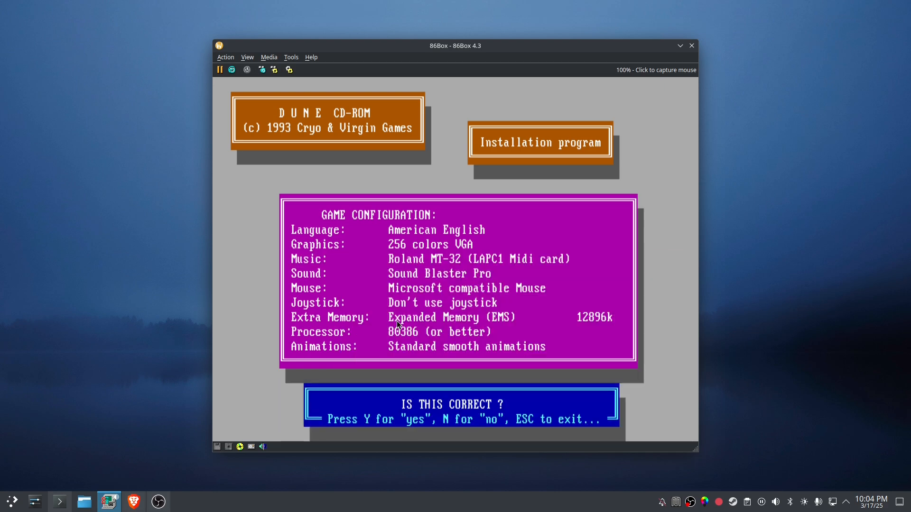
{"action": "key", "text": "y"}
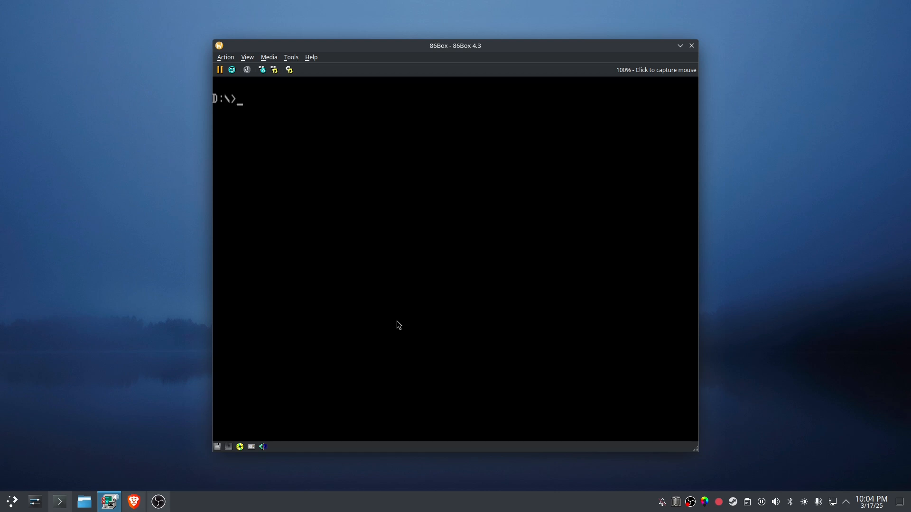
Step: Switch to drive C:, list its root, then enter the dunecd directory and list its contents
{"action": "type", "text": "c:"}
{"action": "key", "text": "Return"}
{"action": "type", "text": "dir"}
{"action": "key", "text": "Return"}
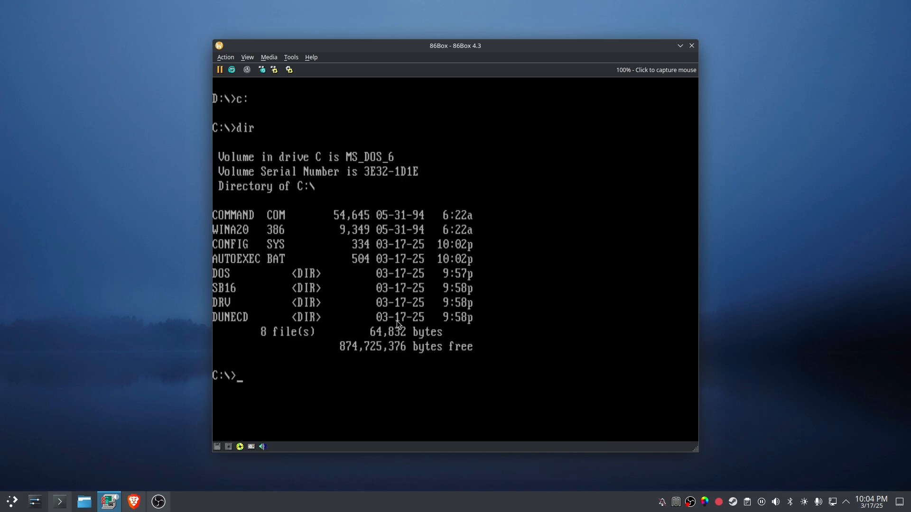
{"action": "type", "text": "cd dunecd"}
{"action": "key", "text": "Return"}
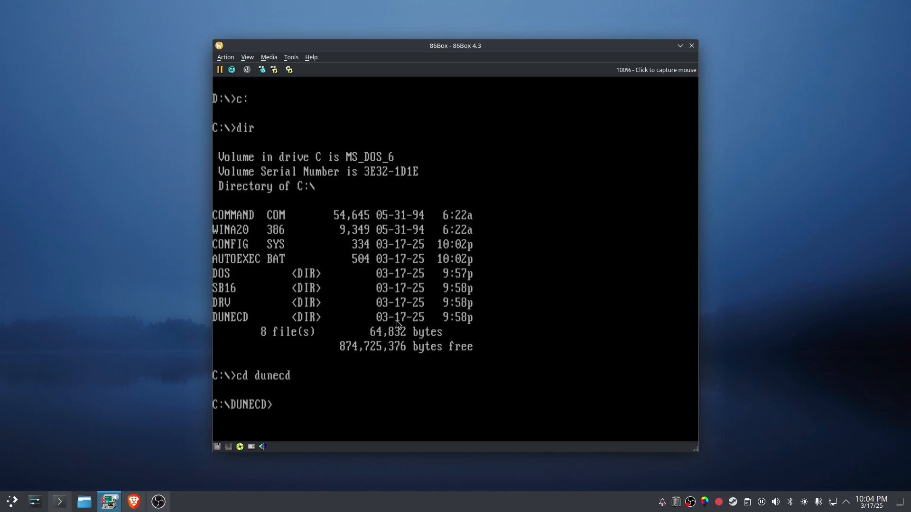
{"action": "type", "text": "dir"}
{"action": "key", "text": "Return"}
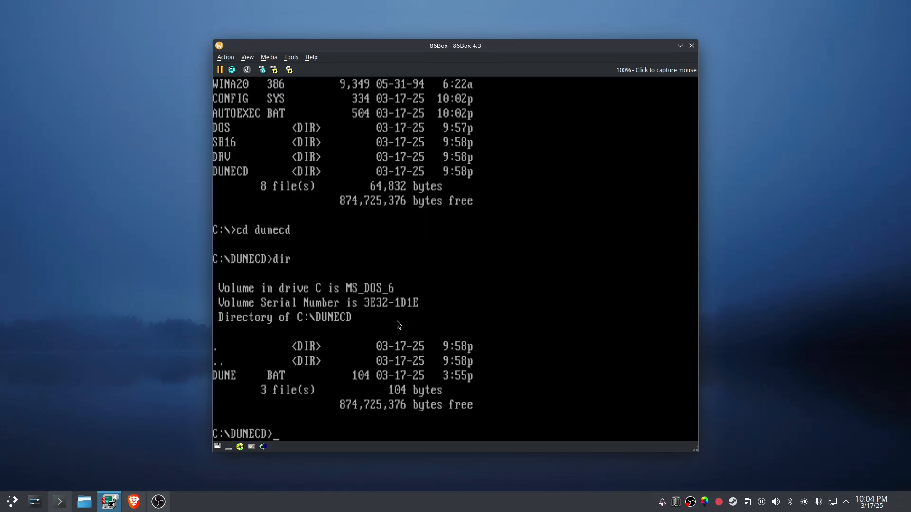
Step: Launch the game with dune, raise the host audio volume and skip the intro
{"action": "type", "text": "dune"}
{"action": "key", "text": "Return"}
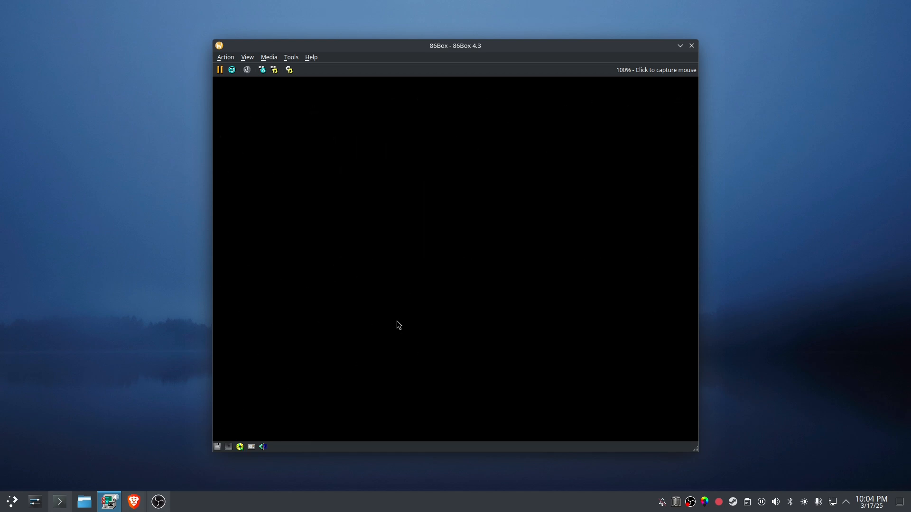
{"action": "key", "text": "XF86AudioRaiseVolume"}
{"action": "key", "text": "XF86AudioRaiseVolume"}
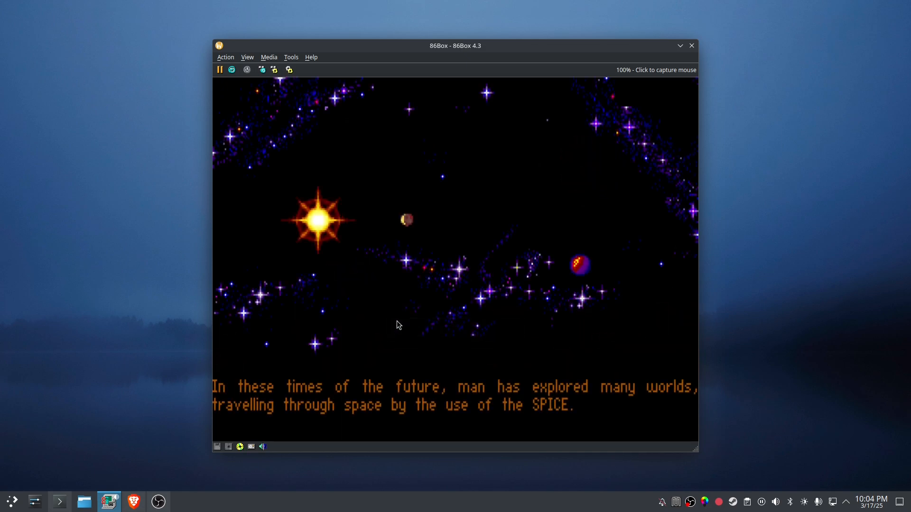
{"action": "key", "text": "Escape"}
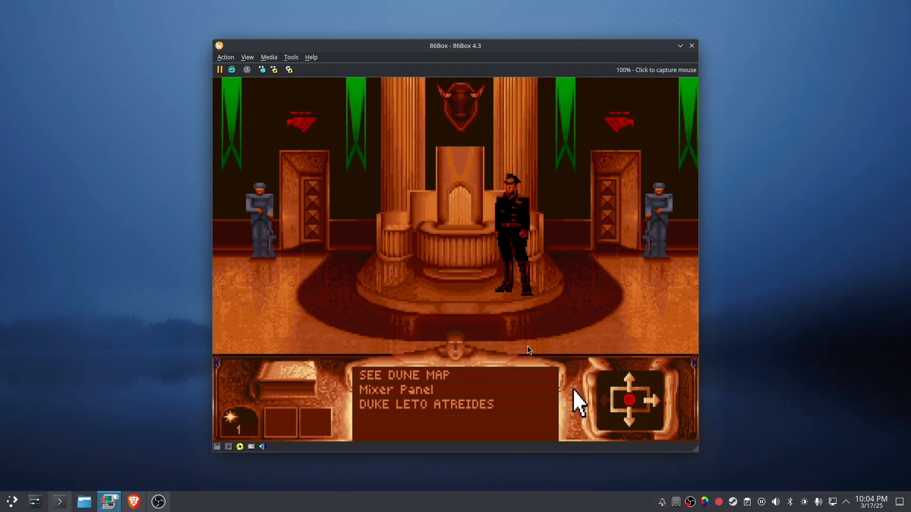
Step: Capture the mouse, open the game's Mixer Panel and exit the game to DOS
{"action": "left_click", "coordinate": [566, 399]}
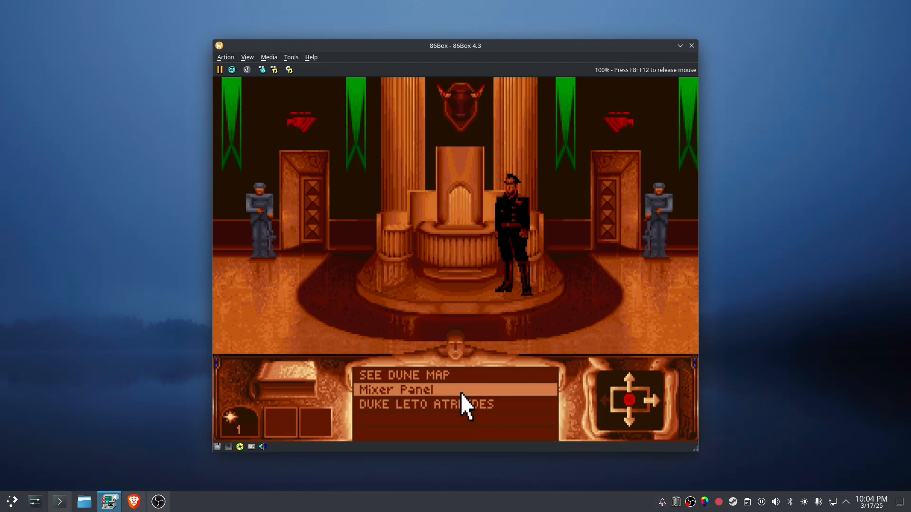
{"action": "left_click", "coordinate": [432, 388]}
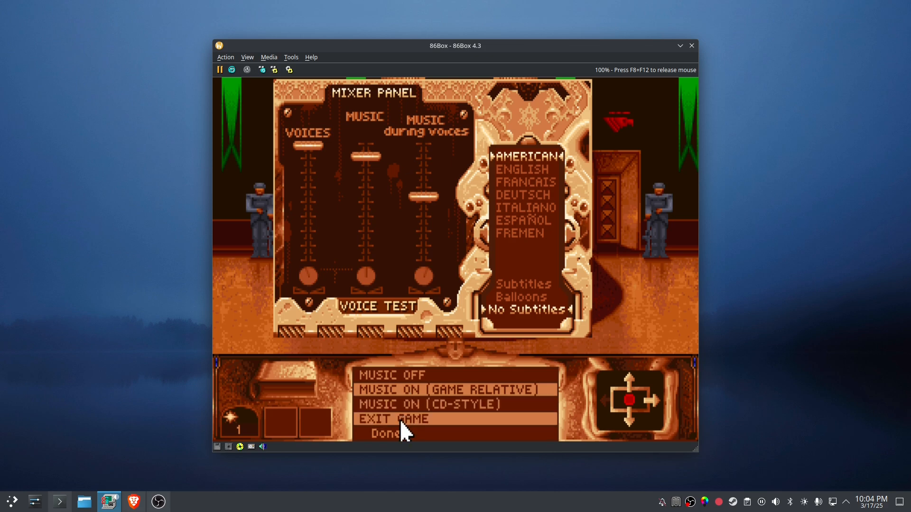
{"action": "left_click", "coordinate": [399, 420]}
{"action": "left_click", "coordinate": [422, 376]}
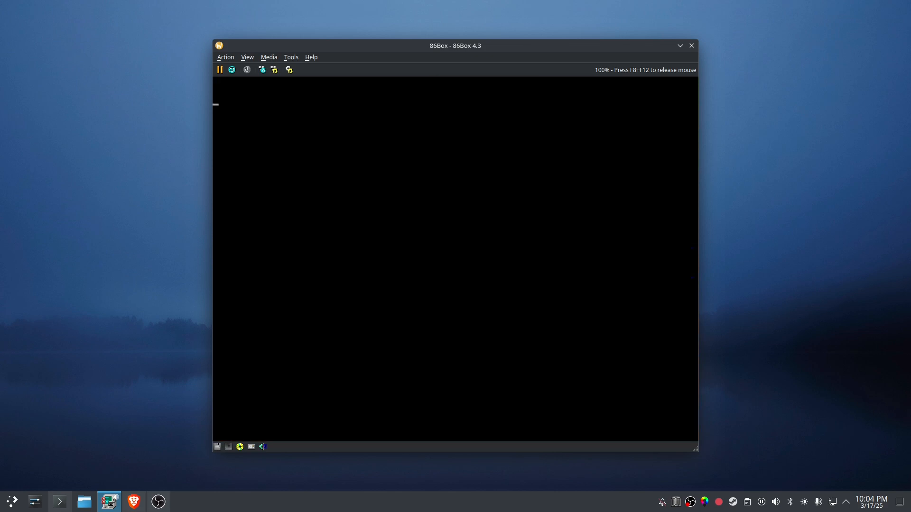
Step: Run dune again, start a conversation with Duke Leto Atreides in the throne room and stop talking
{"action": "type", "text": "dune"}
{"action": "key", "text": "Return"}
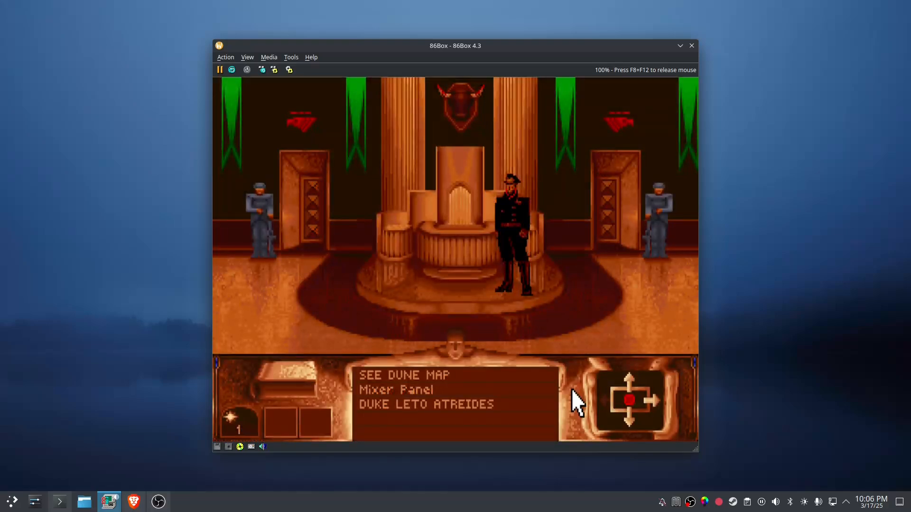
{"action": "left_click", "coordinate": [380, 402]}
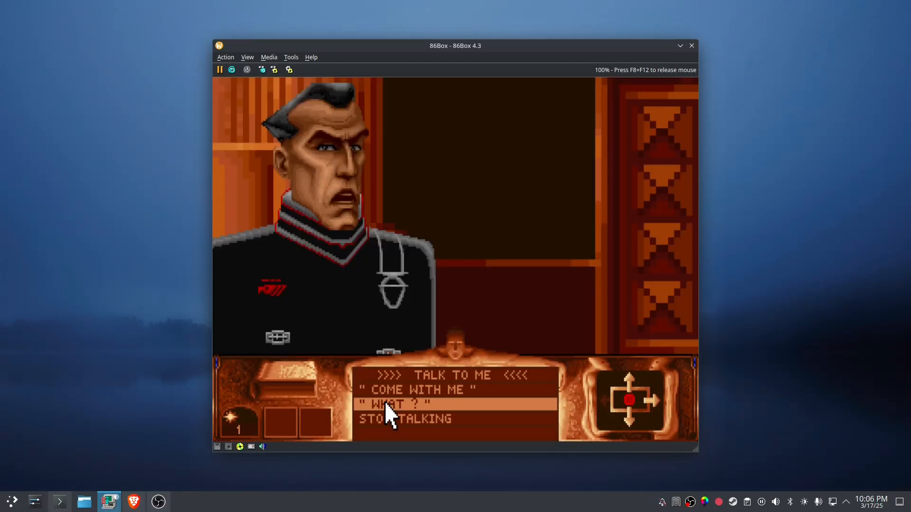
{"action": "left_click", "coordinate": [398, 416]}
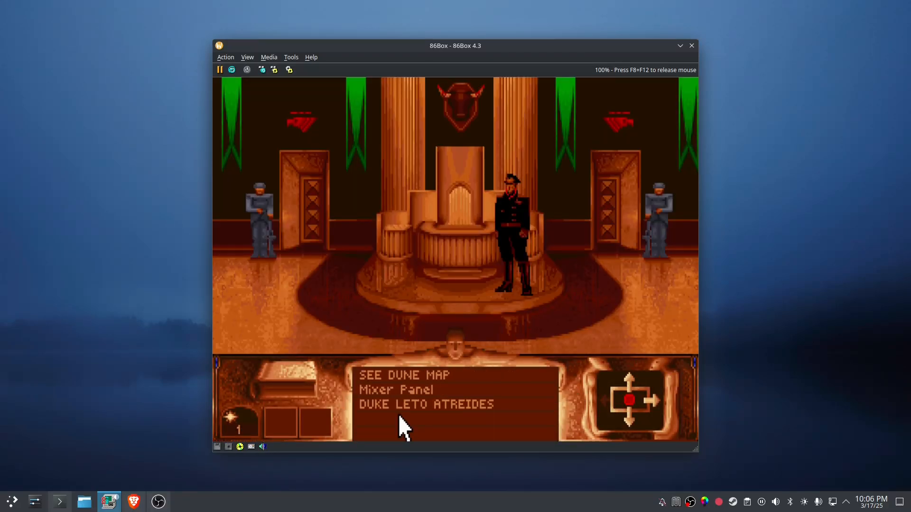
Step: Exit Dune through the Mixer Panel, confirming the exit
{"action": "left_click", "coordinate": [408, 389]}
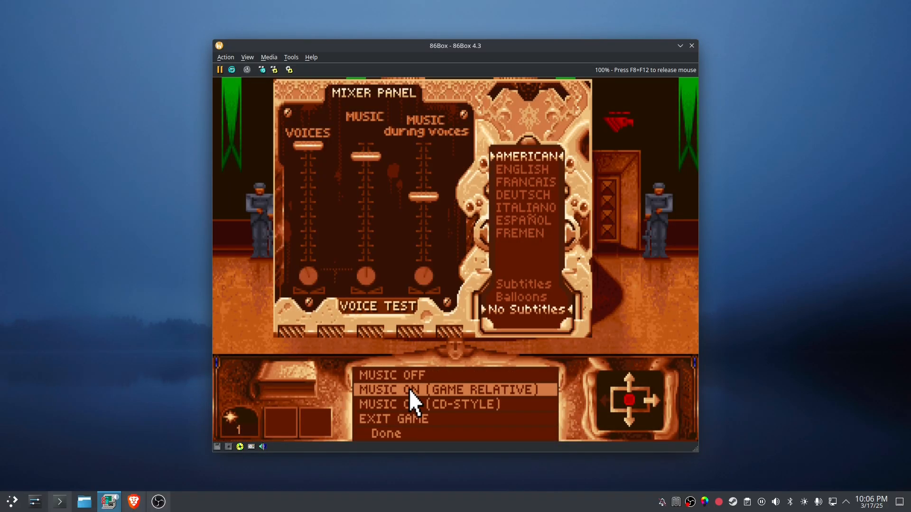
{"action": "left_click", "coordinate": [412, 422]}
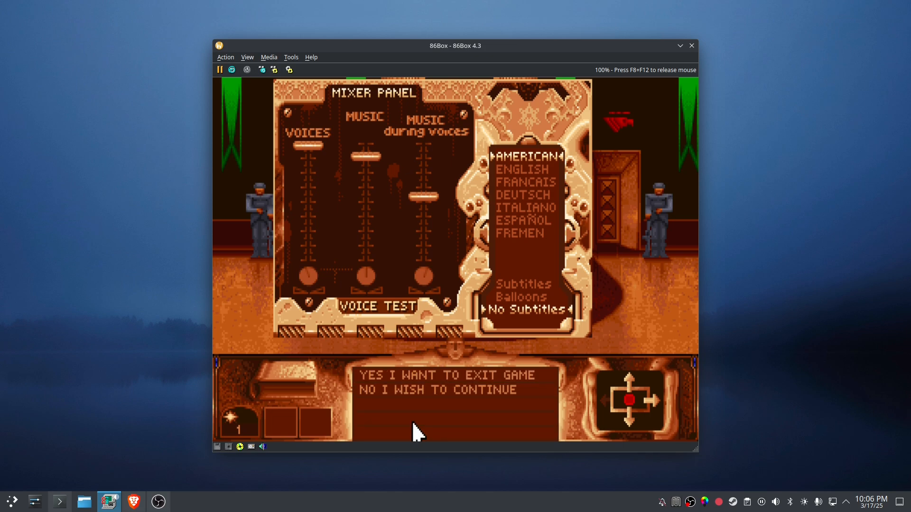
{"action": "left_click", "coordinate": [415, 379]}
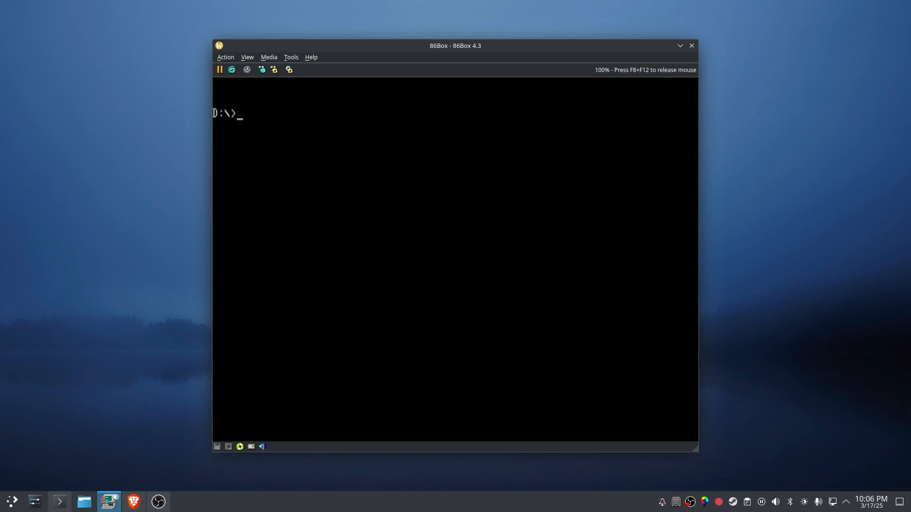
Step: Run install from D:, choose Change language and configuration, accept the automatic hardware test and start modifying the configuration
{"action": "type", "text": "install"}
{"action": "key", "text": "Return"}
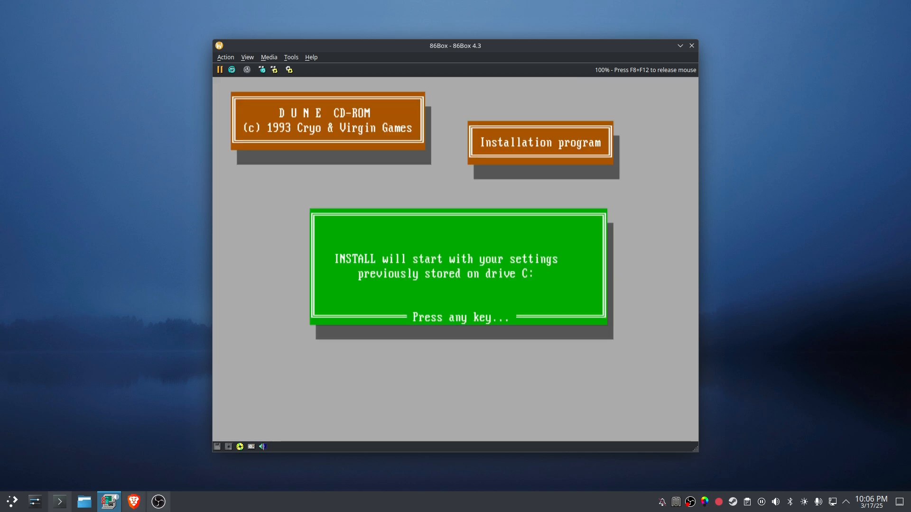
{"action": "key", "text": "Return"}
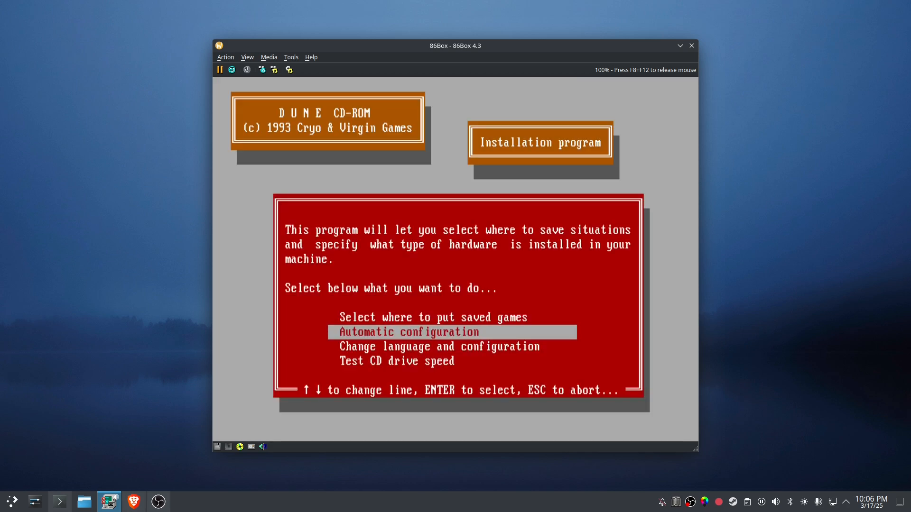
{"action": "key", "text": "Down"}
{"action": "key", "text": "Return"}
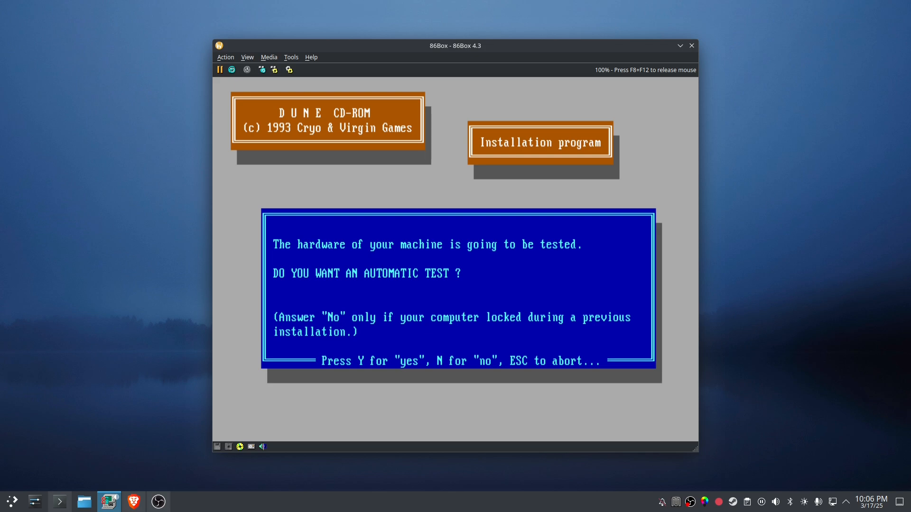
{"action": "key", "text": "y"}
{"action": "key", "text": "n"}
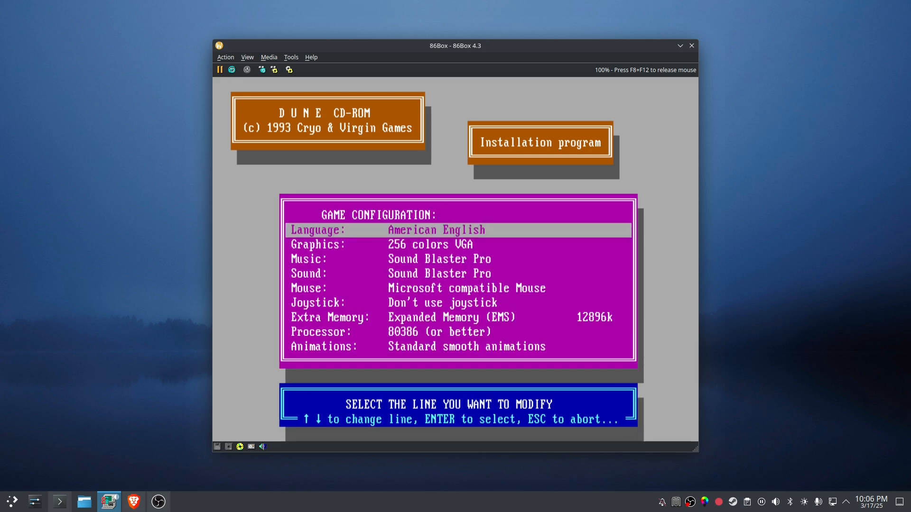
Step: Set Music to Roland MT-32 (LAPC1 Midi card) in the game configuration
{"action": "key", "text": "Down"}
{"action": "key", "text": "Down"}
{"action": "key", "text": "Return"}
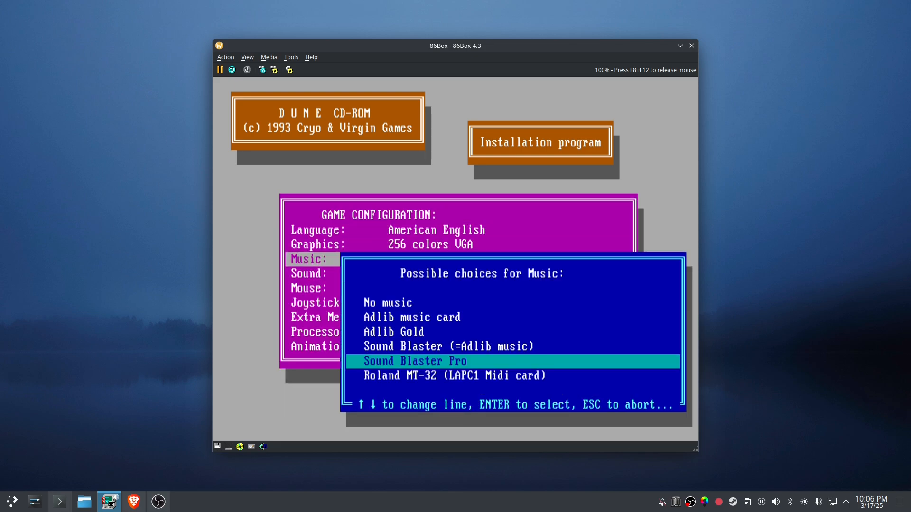
{"action": "key", "text": "Down"}
{"action": "key", "text": "Return"}
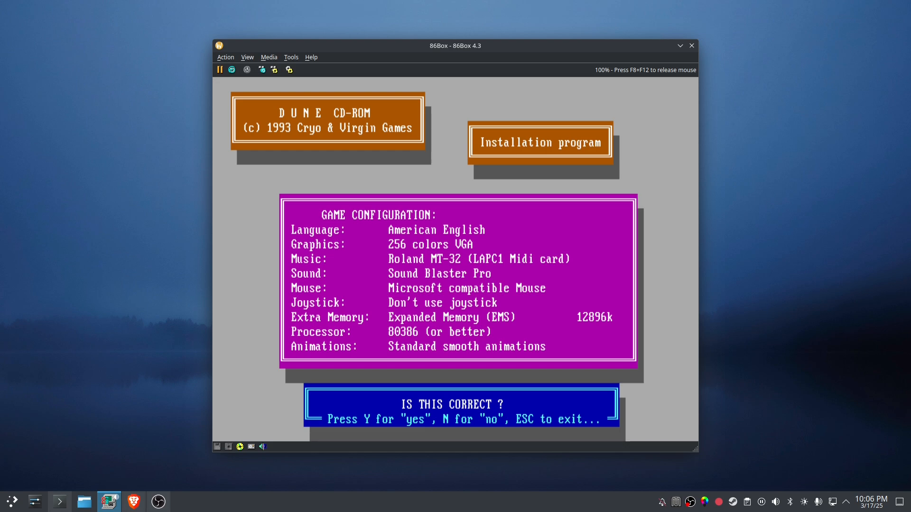
Step: Review the Processor and Extra Memory choices, keeping 80386 (or better) and Expanded Memory (EMS)
{"action": "key", "text": "n"}
{"action": "key", "text": "Down"}
{"action": "key", "text": "Down"}
{"action": "key", "text": "Down"}
{"action": "key", "text": "Down"}
{"action": "key", "text": "Down"}
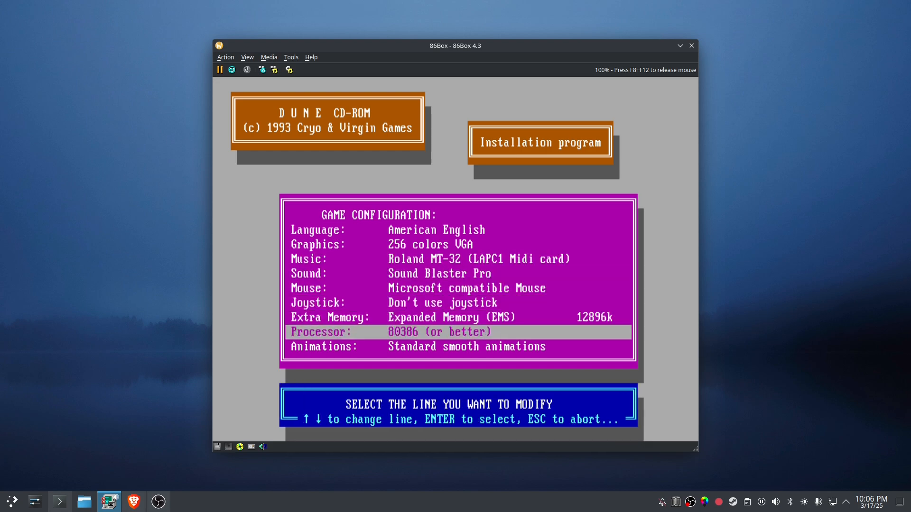
{"action": "key", "text": "Return"}
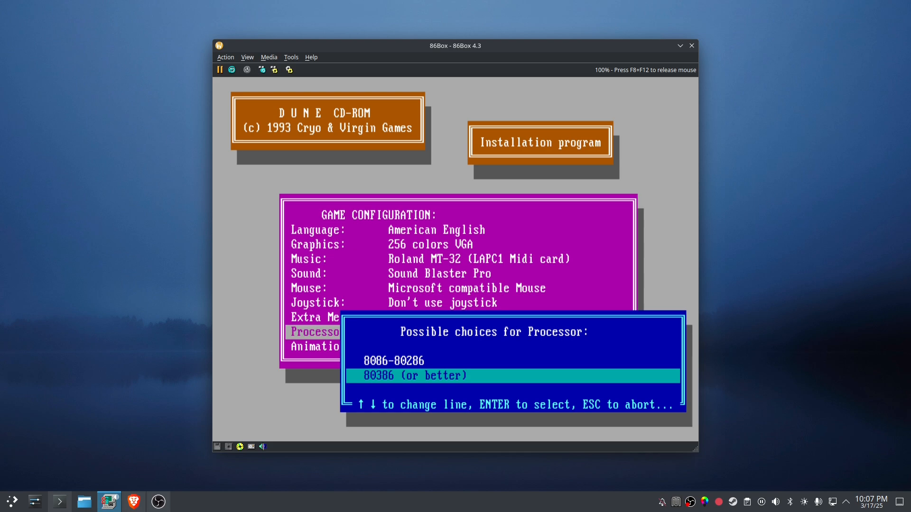
{"action": "key", "text": "Return"}
{"action": "key", "text": "n"}
{"action": "key", "text": "Up"}
{"action": "key", "text": "Return"}
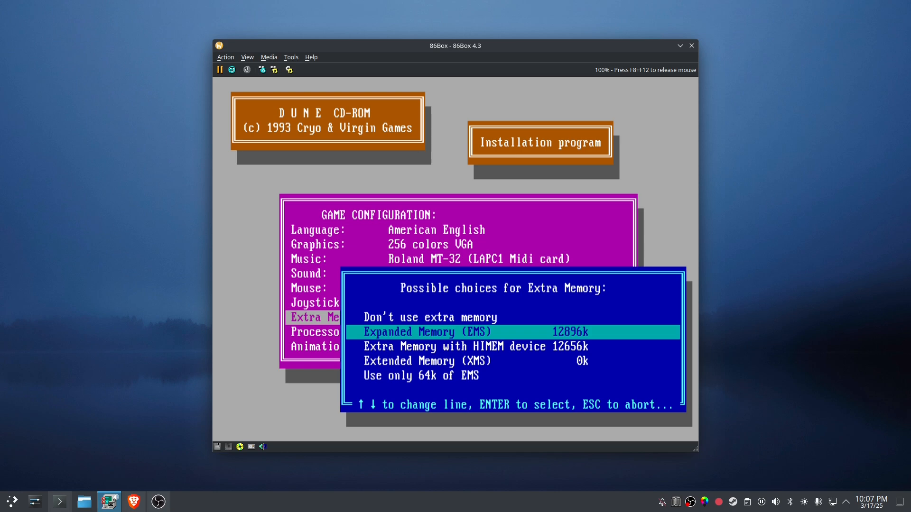
{"action": "key", "text": "Return"}
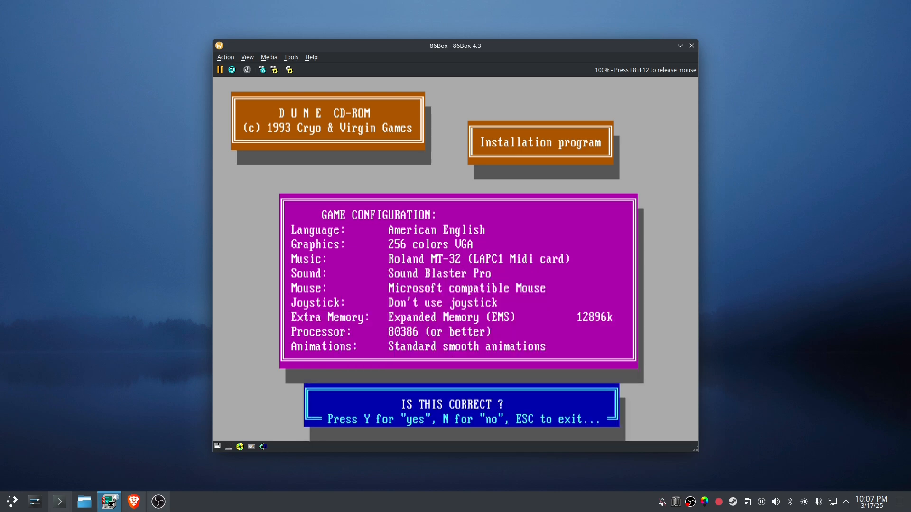
Step: Set Animations to "Try every trick to be very smooth" and save the game configuration
{"action": "key", "text": "n"}
{"action": "key", "text": "Down"}
{"action": "key", "text": "Down"}
{"action": "key", "text": "Return"}
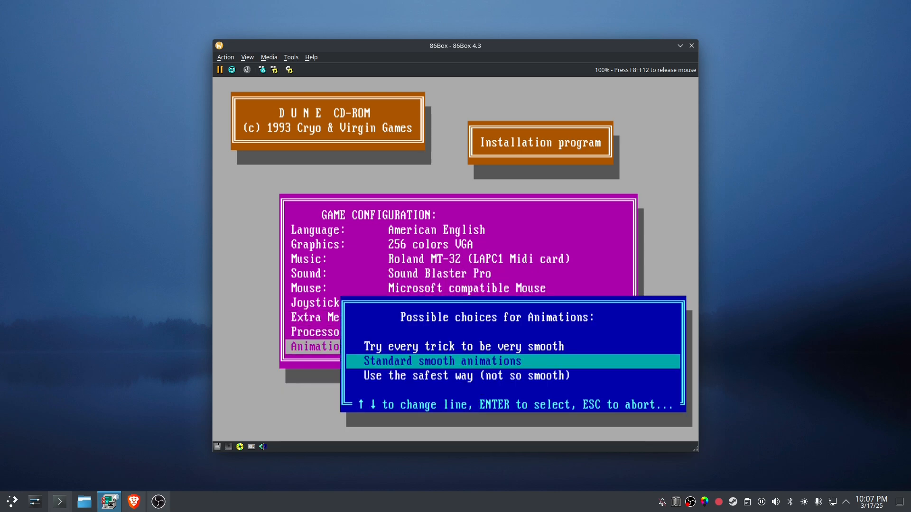
{"action": "key", "text": "Up"}
{"action": "key", "text": "Return"}
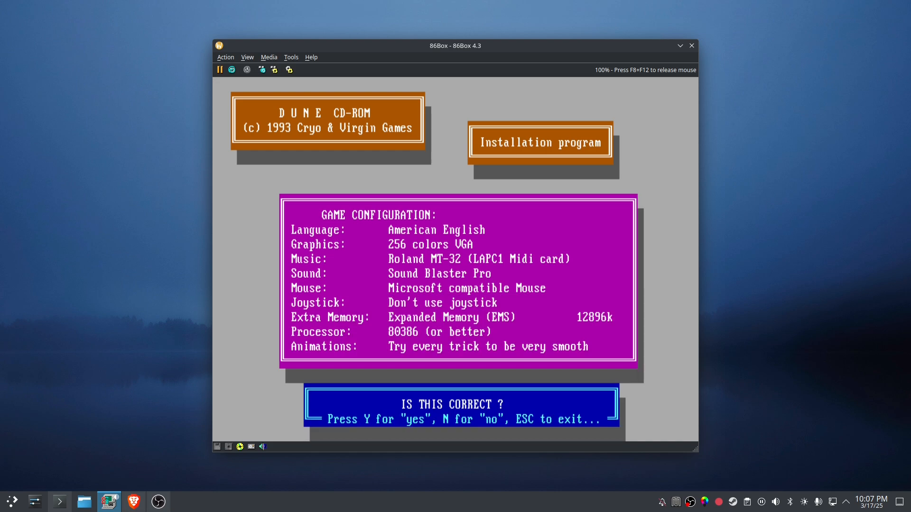
{"action": "key", "text": "y"}
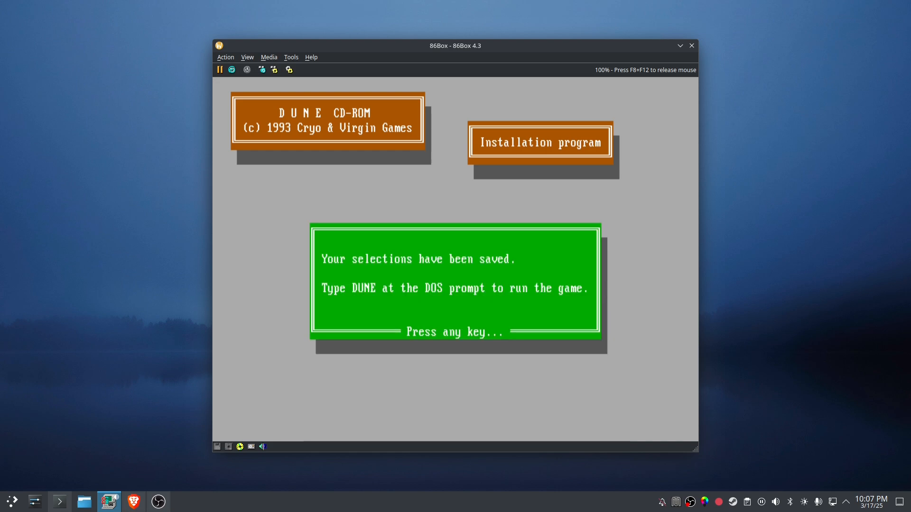
Step: Leave the Dune installation program, switch to drive C: and list the contents of the DUNECD directory
{"action": "key", "text": "Return"}
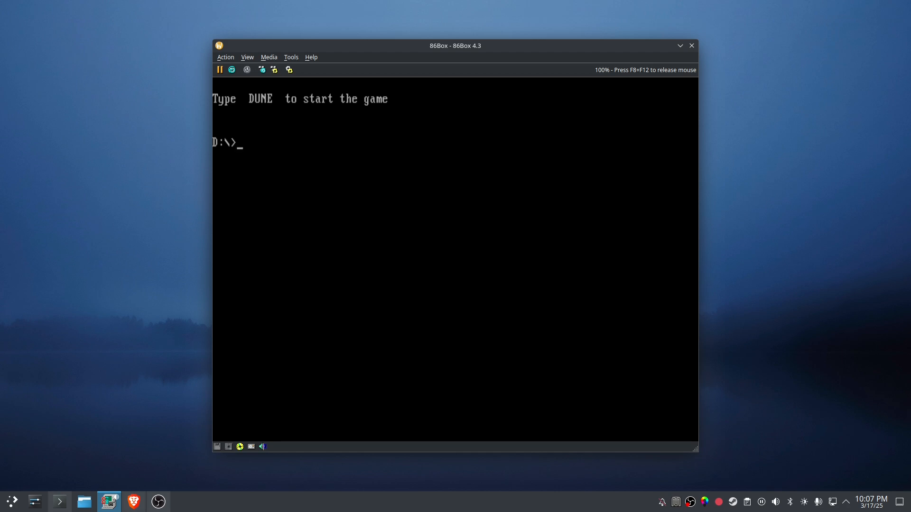
{"action": "type", "text": "c:"}
{"action": "key", "text": "Return"}
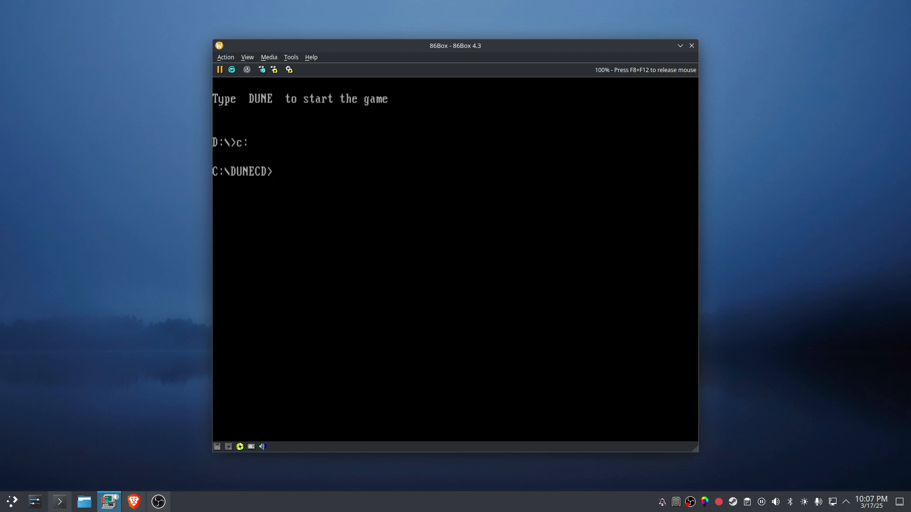
{"action": "type", "text": "dir"}
{"action": "key", "text": "Return"}
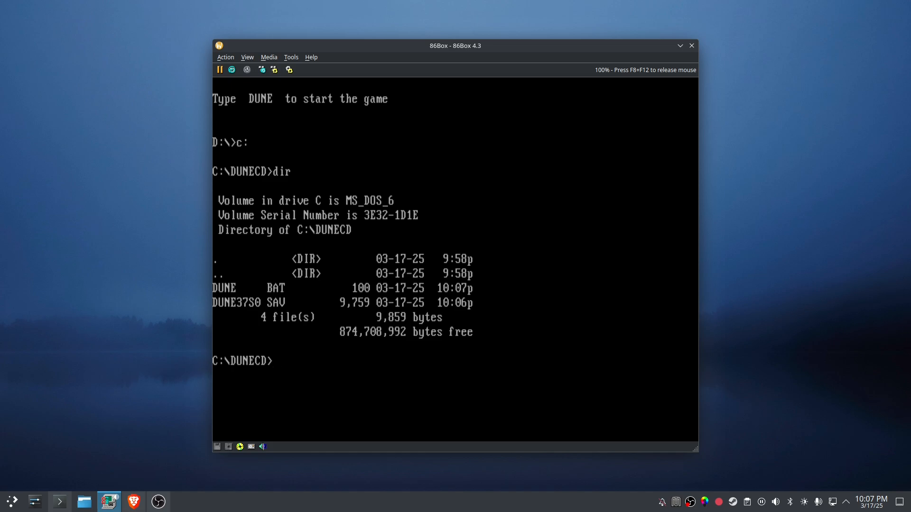
Step: Run dune from C:\DUNECD with the emulator display in full screen
{"action": "type", "text": "dune"}
{"action": "key", "text": "ctrl+alt+Page_Up"}
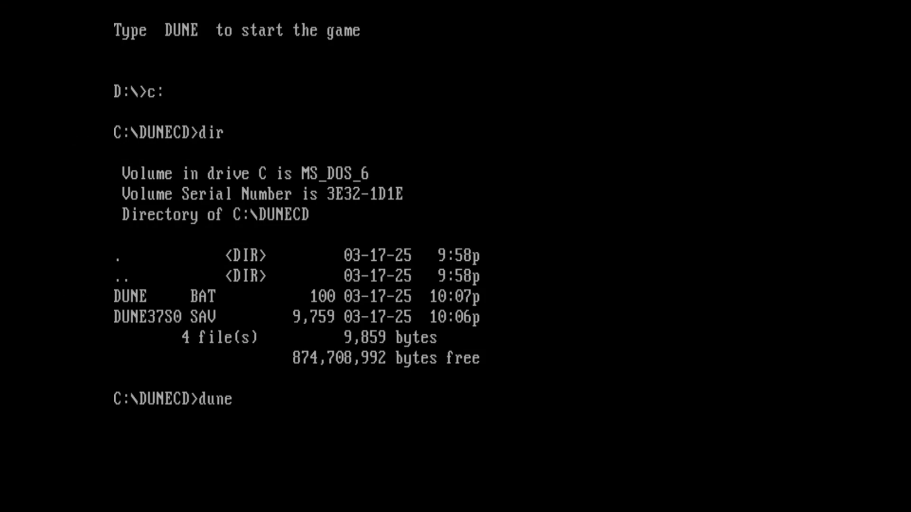
{"action": "key", "text": "Return"}
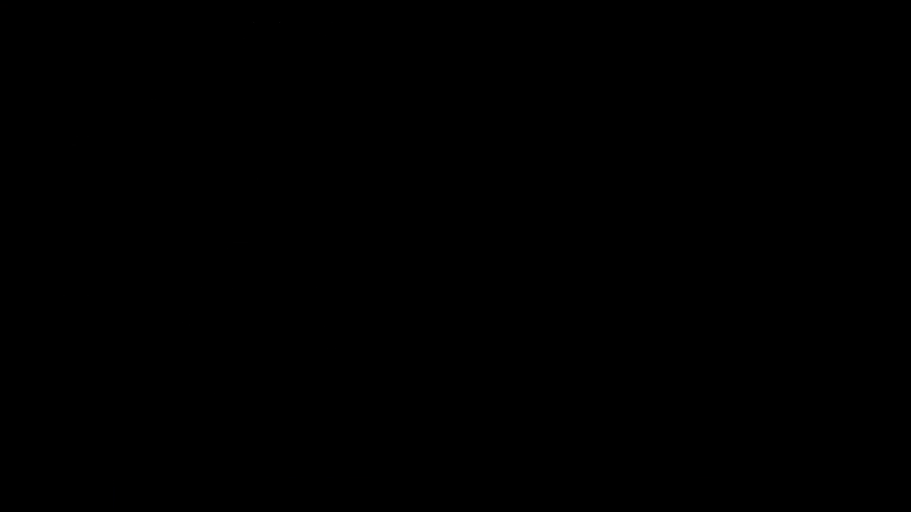
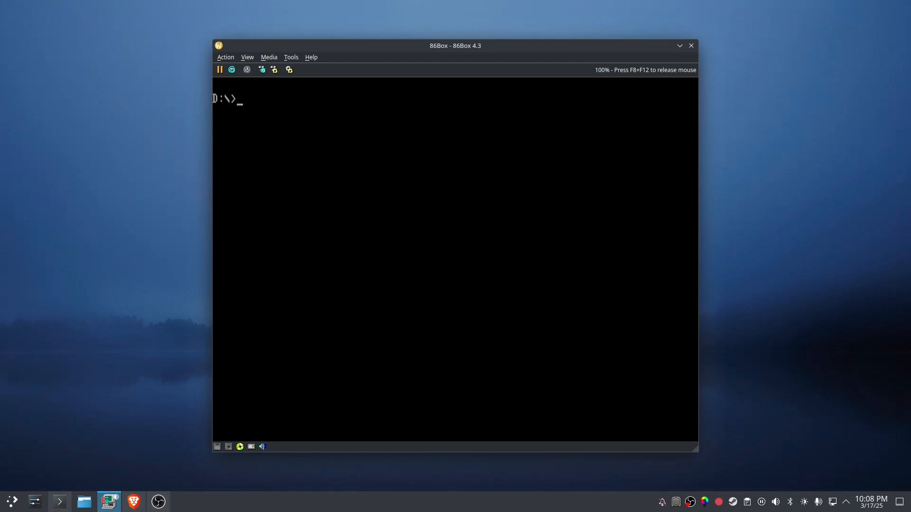
Step: Switch back to drive C:, go up to its root directory and list the files there
{"action": "type", "text": "c:"}
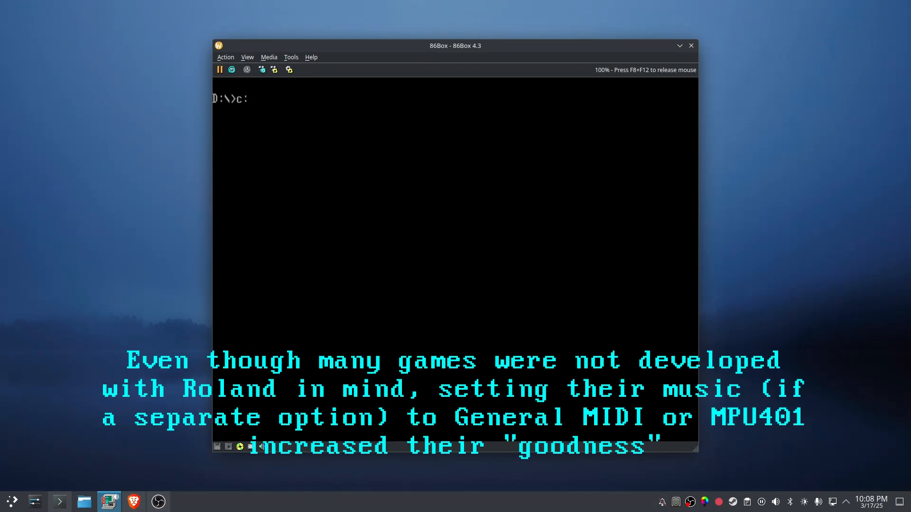
{"action": "key", "text": "Return"}
{"action": "type", "text": "cd.."}
{"action": "key", "text": "Return"}
{"action": "type", "text": "diur"}
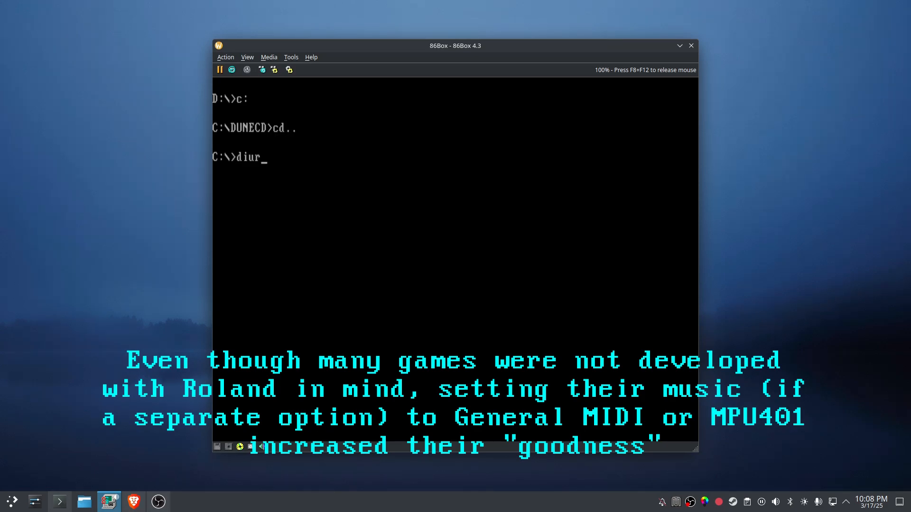
{"action": "key", "text": "BackSpace"}
{"action": "key", "text": "BackSpace"}
{"action": "type", "text": "r"}
{"action": "key", "text": "Return"}
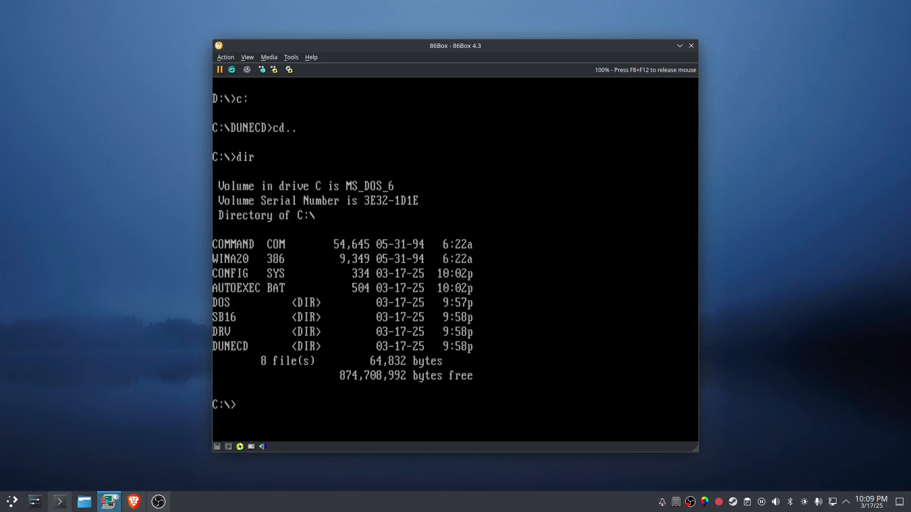
Step: Release the captured mouse and eject the Dune disc from the emulated CD-ROM drive
{"action": "type", "text": "dir"}
{"action": "key", "text": "F8+F12"}
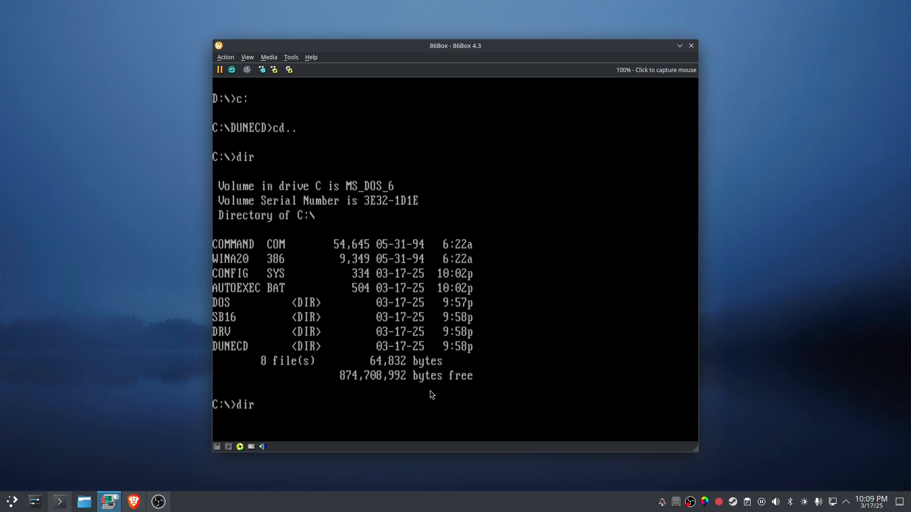
{"action": "left_click", "coordinate": [240, 447]}
{"action": "left_click", "coordinate": [263, 441]}
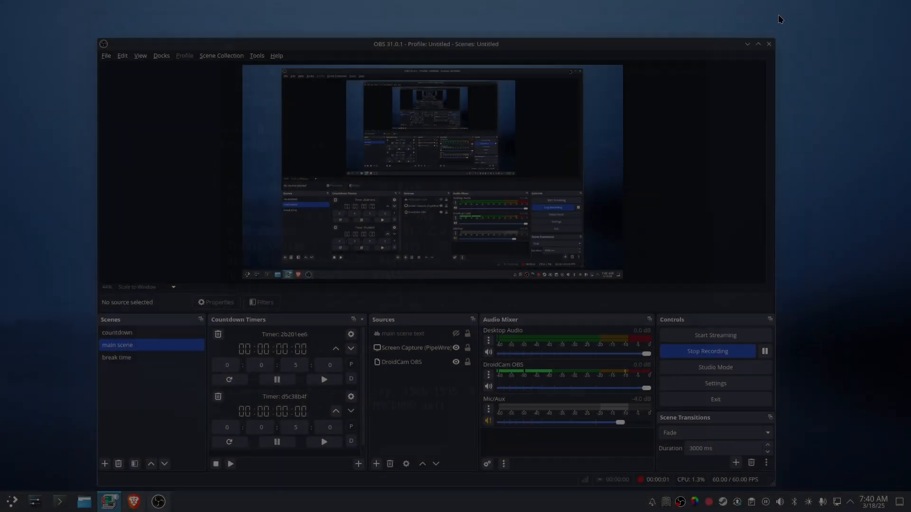
{"action": "left_click", "coordinate": [785, 15]}
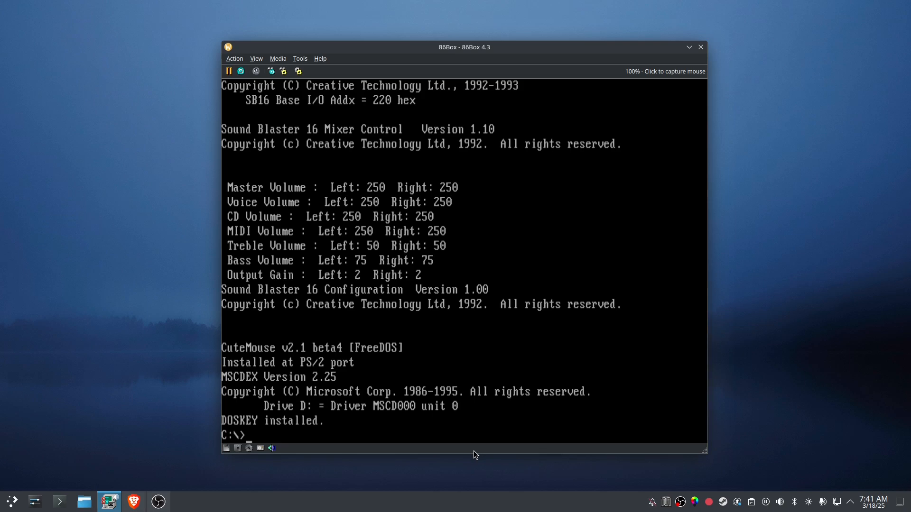
Step: In the machine settings, use Enabled (local time) synchronization, machine type [1994] i486 (Socket 3 PCI) and machine [SiS 496] ASUS PVI-486SP3C
{"action": "left_click", "coordinate": [298, 71]}
{"action": "left_click", "coordinate": [378, 272]}
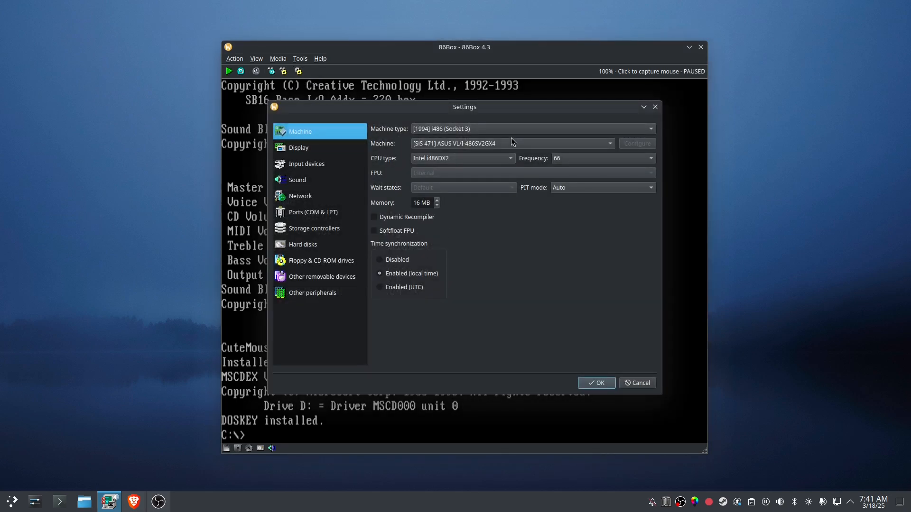
{"action": "left_click", "coordinate": [488, 128]}
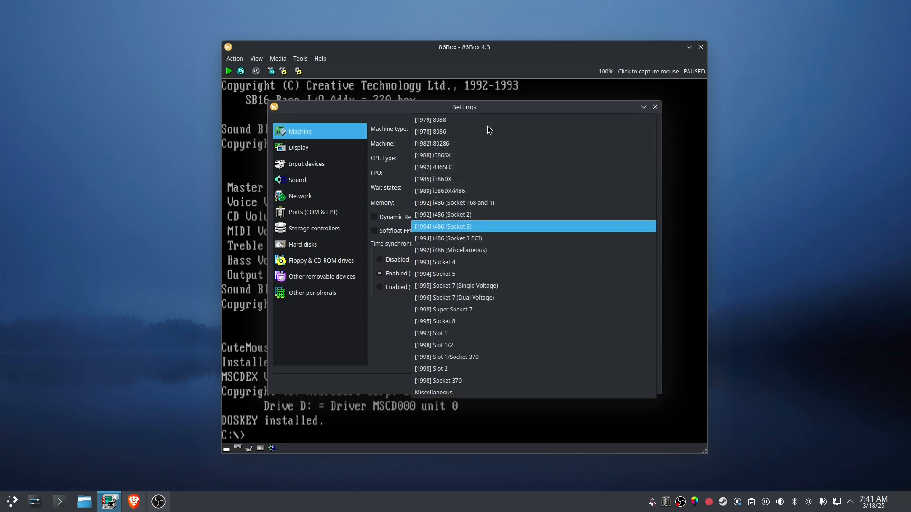
{"action": "left_click", "coordinate": [503, 240]}
{"action": "left_click", "coordinate": [505, 144]}
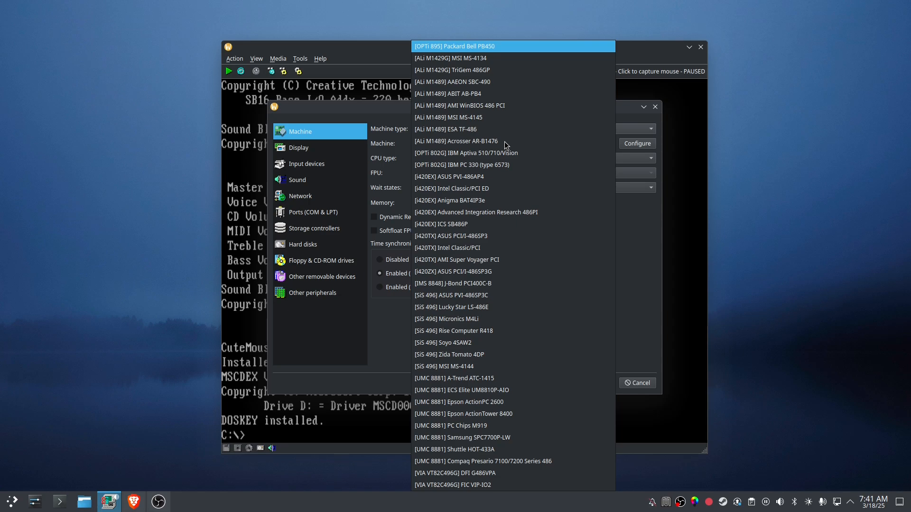
{"action": "left_click", "coordinate": [517, 297]}
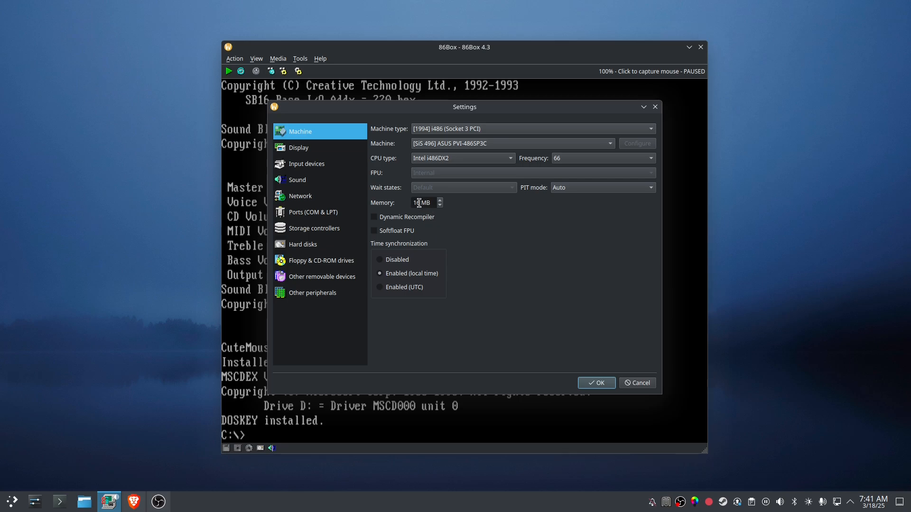
Step: Review the display, input device, sound, network and port settings, including the video card and mouse configuration, keeping their values
{"action": "left_click", "coordinate": [300, 161]}
{"action": "left_click", "coordinate": [307, 145]}
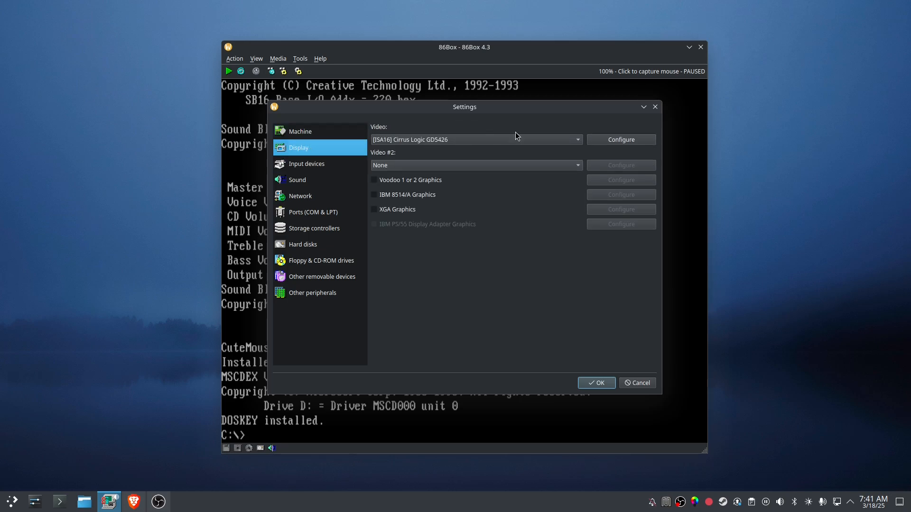
{"action": "left_click", "coordinate": [640, 138]}
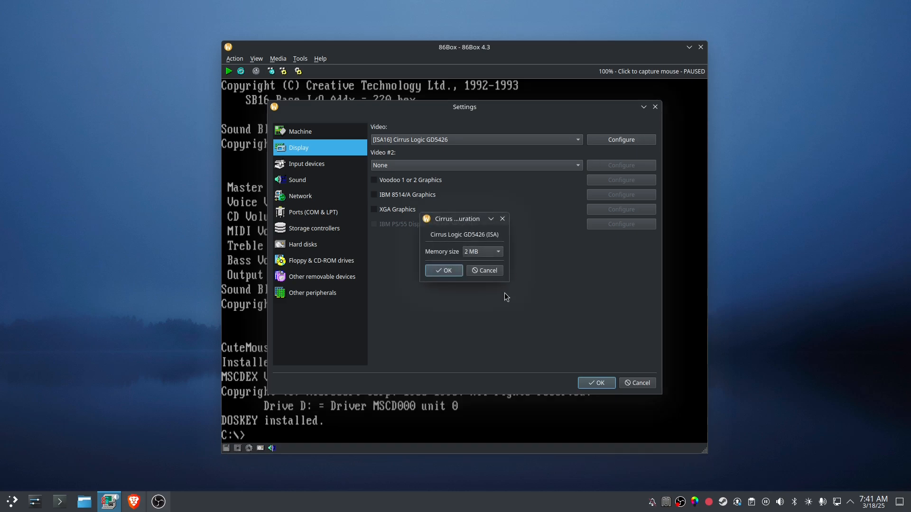
{"action": "left_click", "coordinate": [440, 272]}
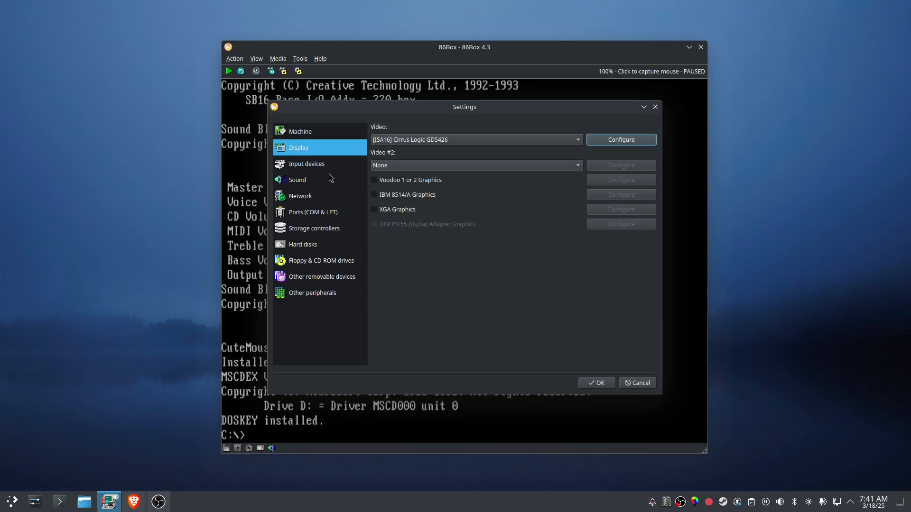
{"action": "left_click", "coordinate": [302, 166]}
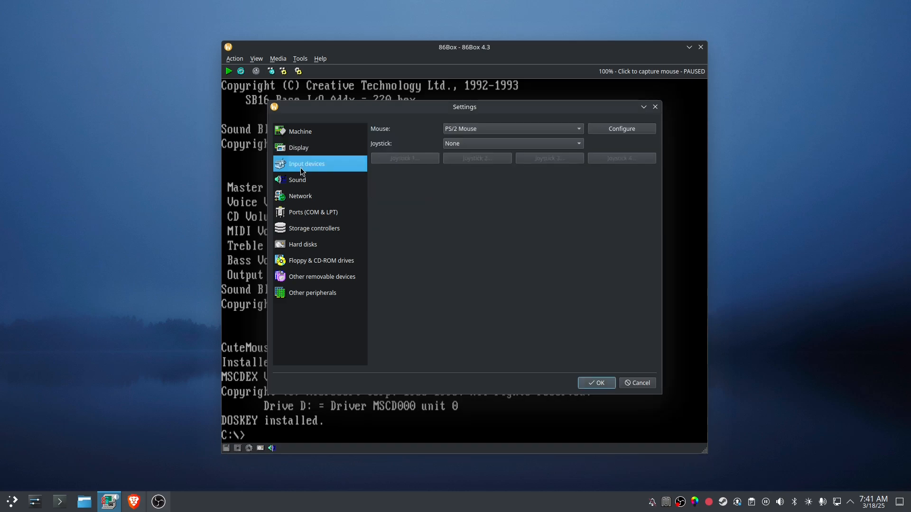
{"action": "left_click", "coordinate": [631, 131]}
{"action": "left_click", "coordinate": [446, 270]}
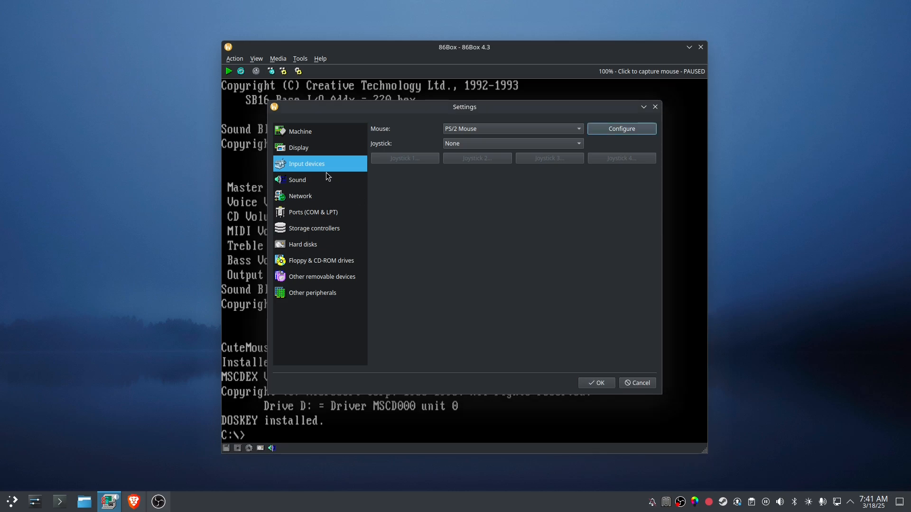
{"action": "left_click", "coordinate": [295, 182]}
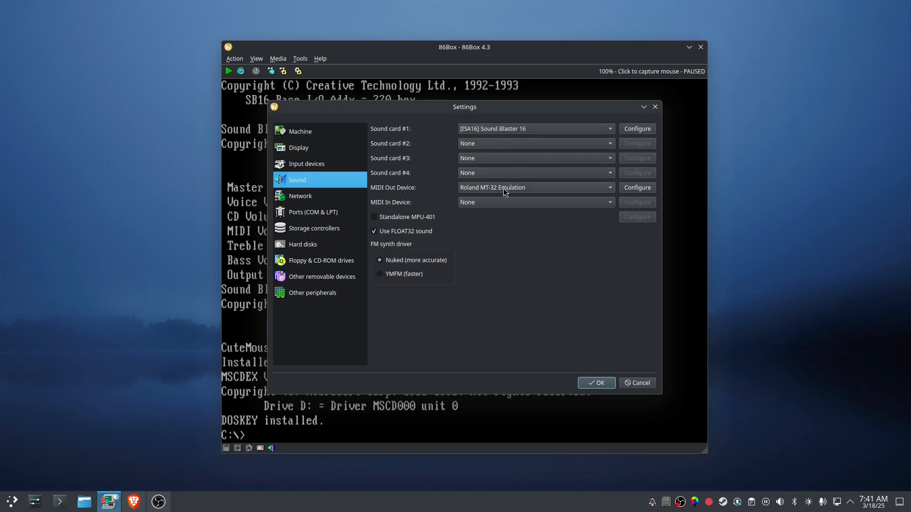
{"action": "left_click", "coordinate": [332, 193]}
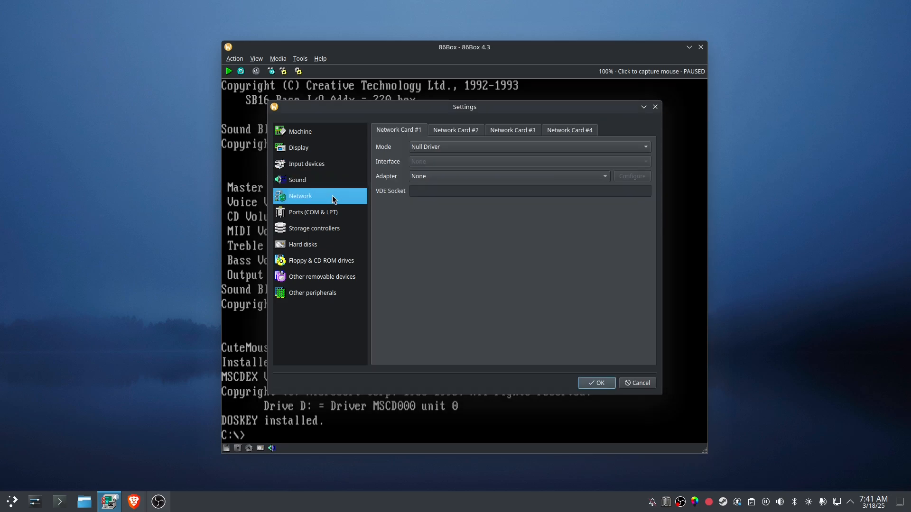
{"action": "left_click", "coordinate": [330, 214]}
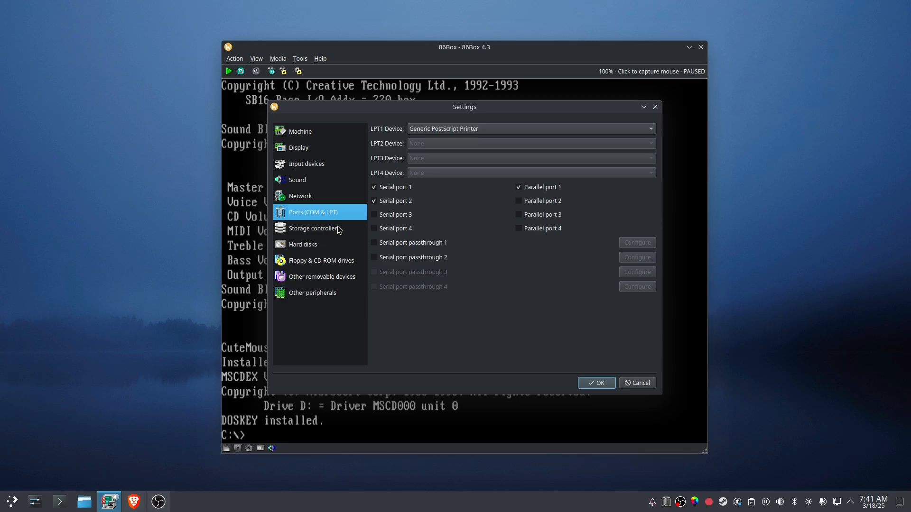
Step: Set the HD Controller to Internal device in the storage controller settings
{"action": "left_click", "coordinate": [340, 230]}
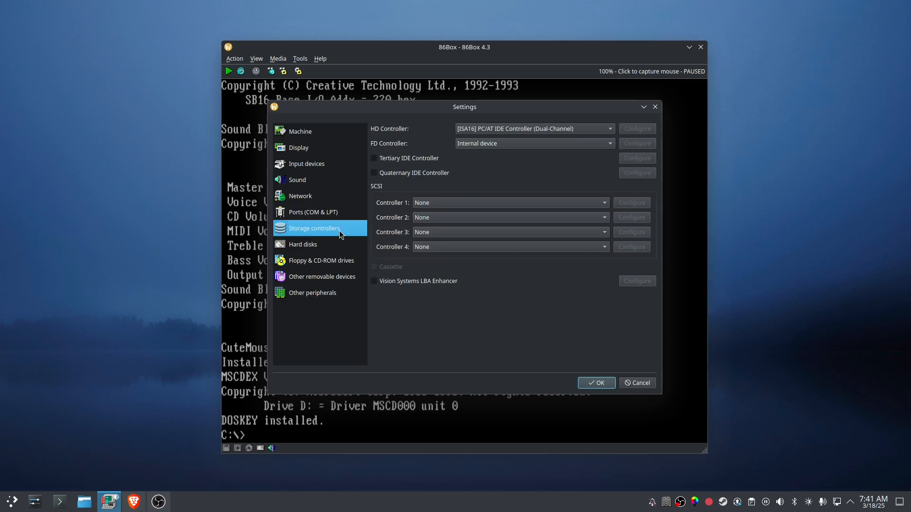
{"action": "left_click", "coordinate": [525, 129]}
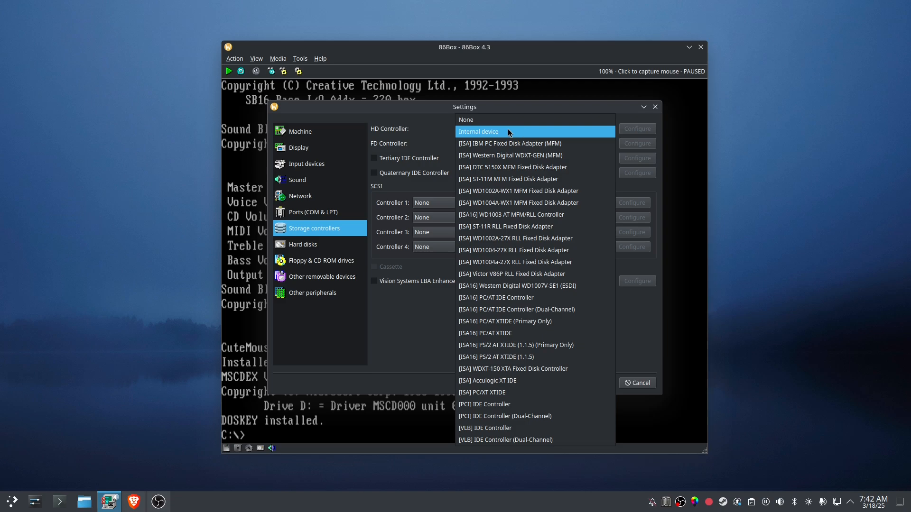
{"action": "left_click", "coordinate": [507, 131]}
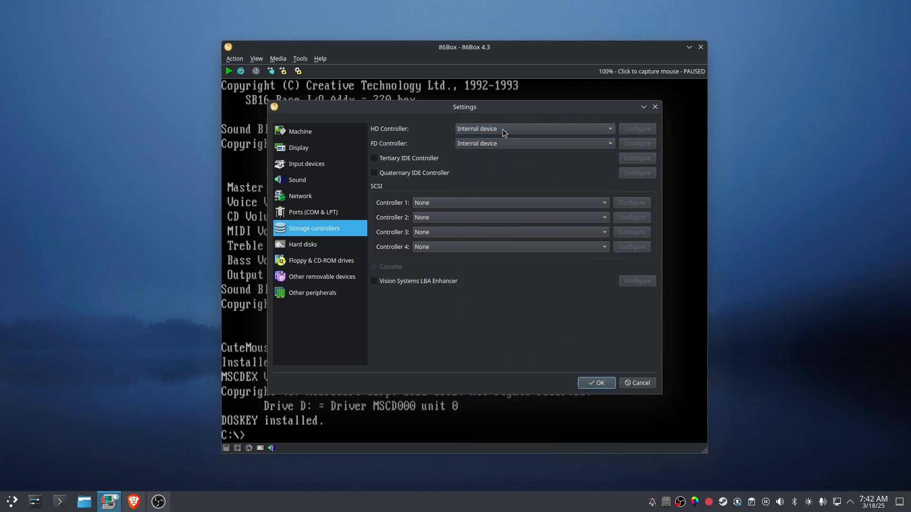
Step: Check the hard disk, floppy and CD-ROM drive settings, and save the new machine configuration
{"action": "left_click", "coordinate": [322, 246]}
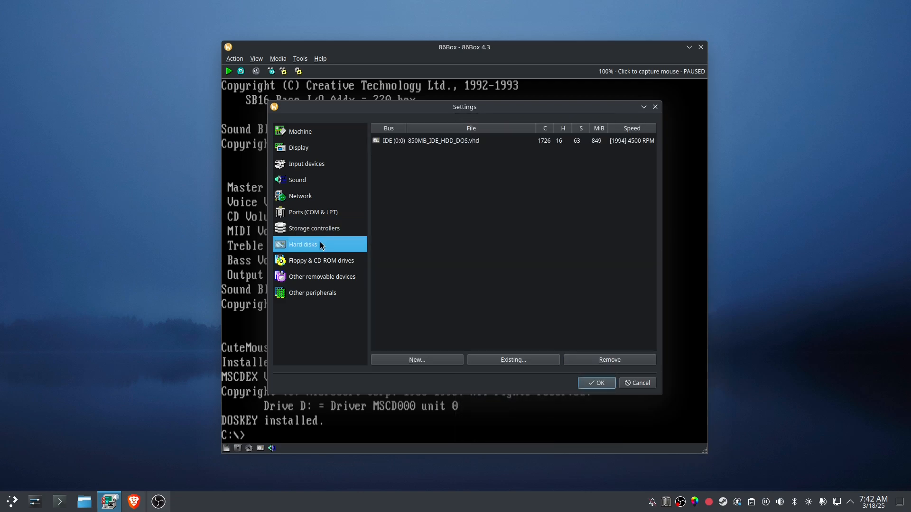
{"action": "left_click", "coordinate": [316, 263]}
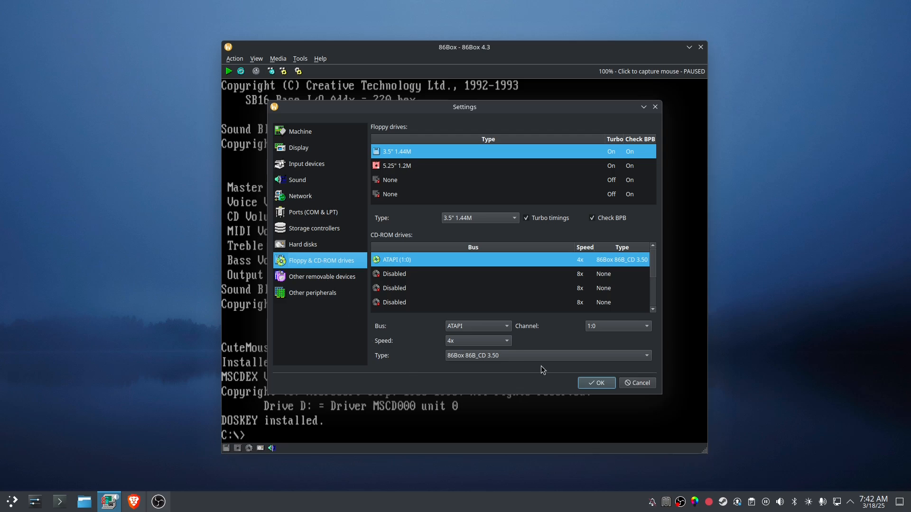
{"action": "left_click", "coordinate": [597, 385]}
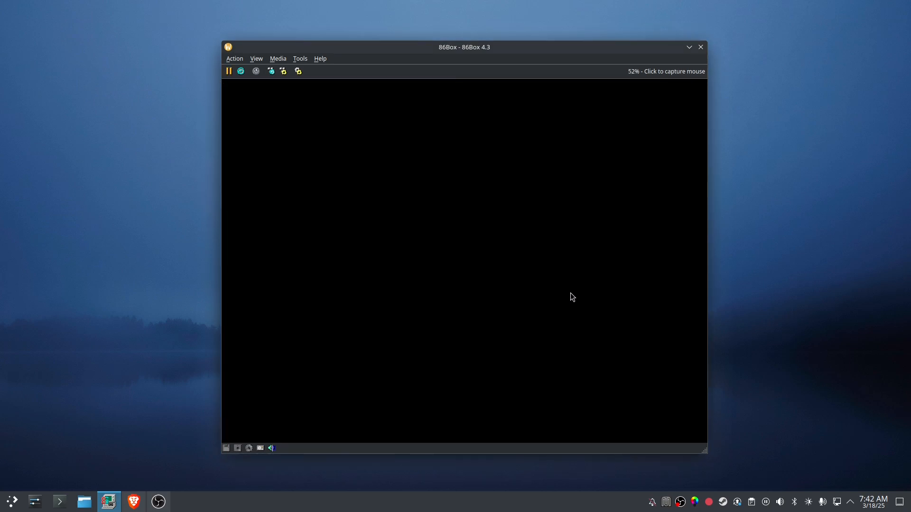
Step: Enter the BIOS CMOS setup utility during boot and start IDE HDD Auto Detection
{"action": "key", "text": "Delete"}
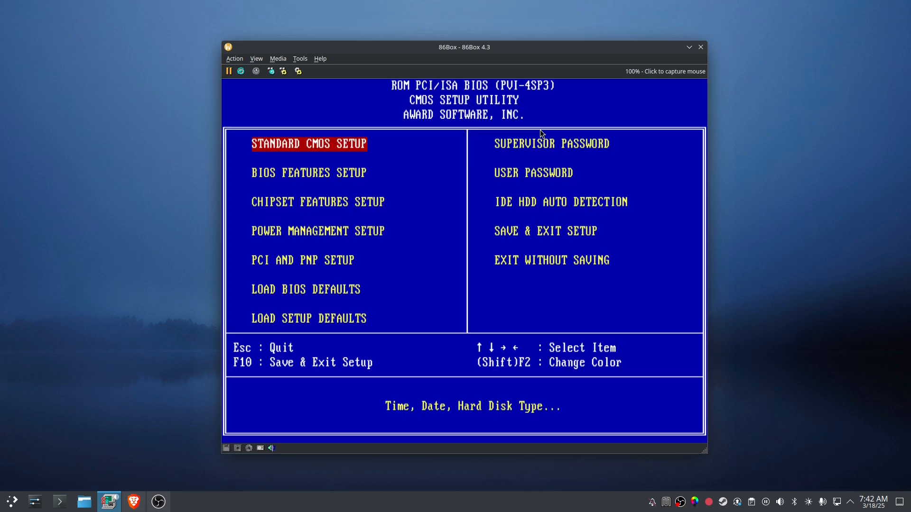
{"action": "key", "text": "Right"}
{"action": "key", "text": "Down"}
{"action": "key", "text": "Down"}
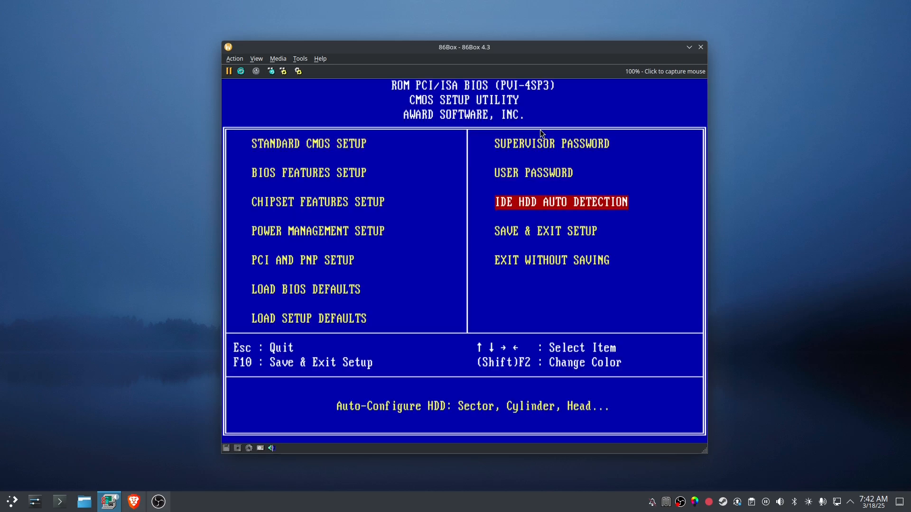
{"action": "key", "text": "Return"}
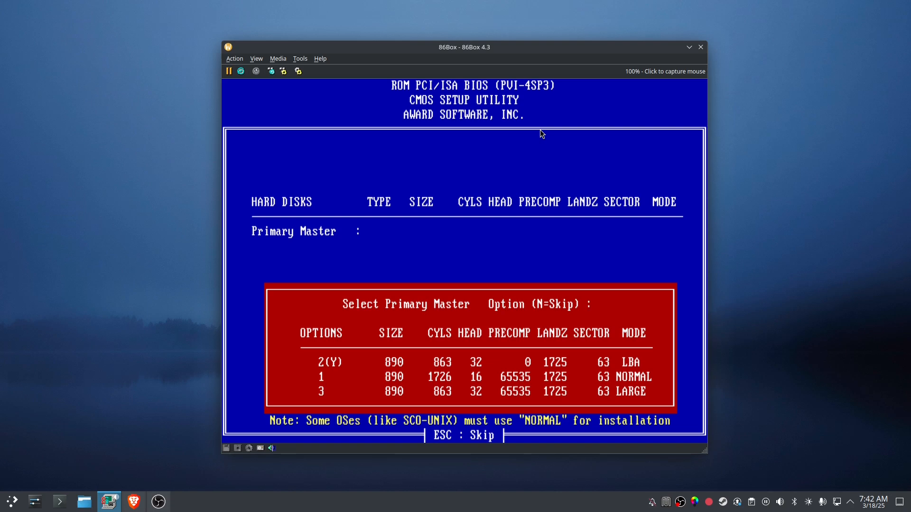
Step: Accept option 2 (LBA) for the Primary Master hard disk and skip the Primary Slave
{"action": "type", "text": "2"}
{"action": "key", "text": "Return"}
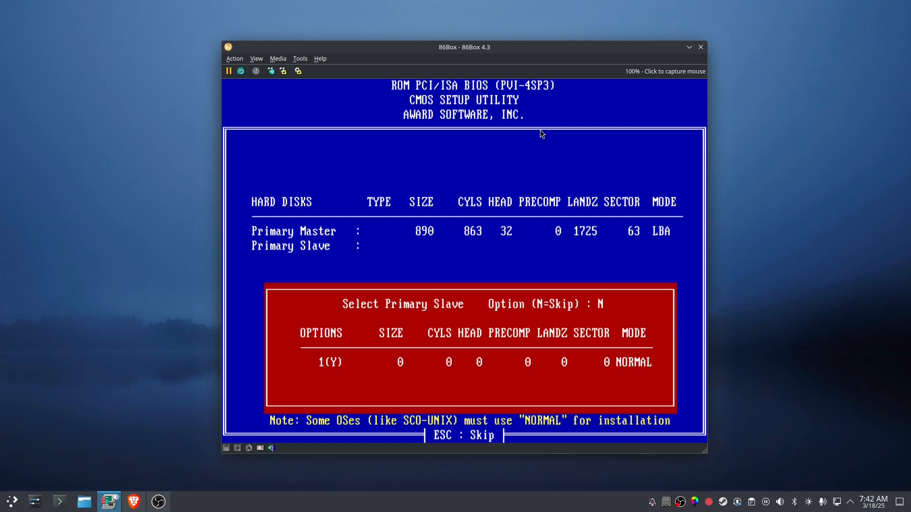
{"action": "key", "text": "Return"}
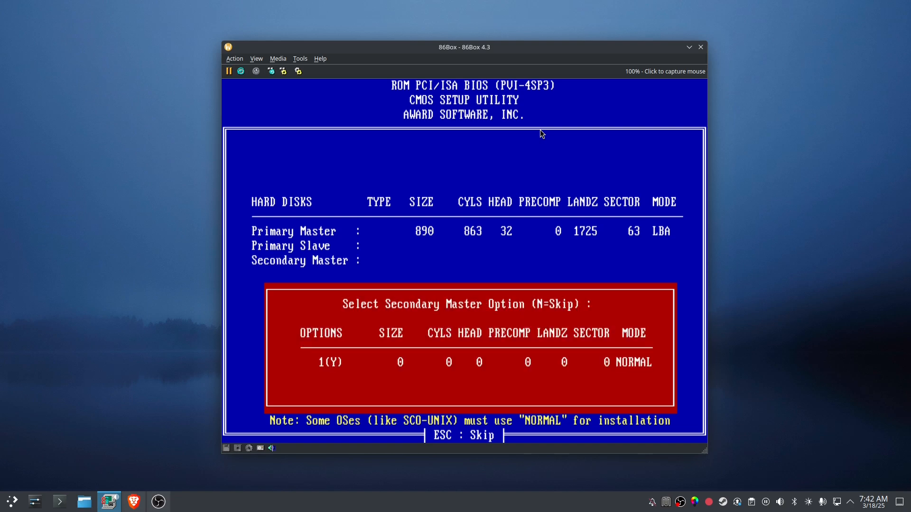
Step: Skip the Secondary Master and Secondary Slave drives to finish the hard disk auto detection
{"action": "key", "text": "Return"}
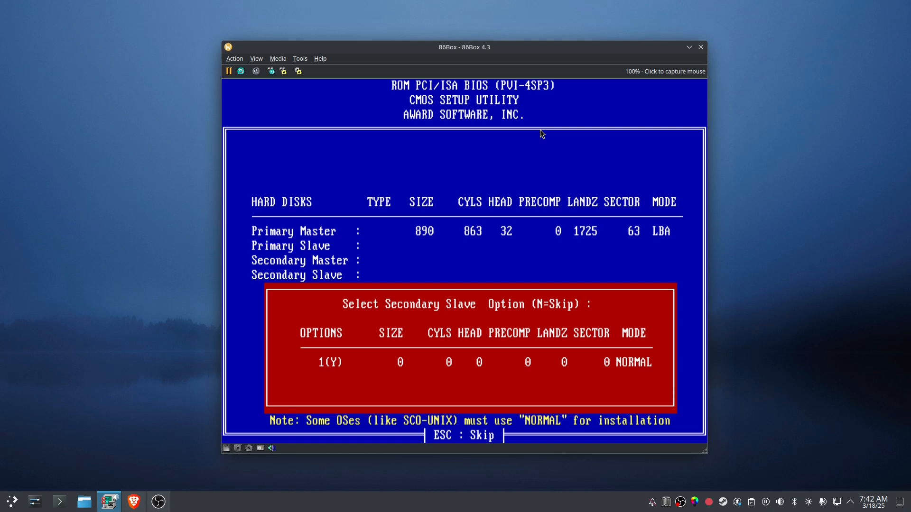
{"action": "key", "text": "Return"}
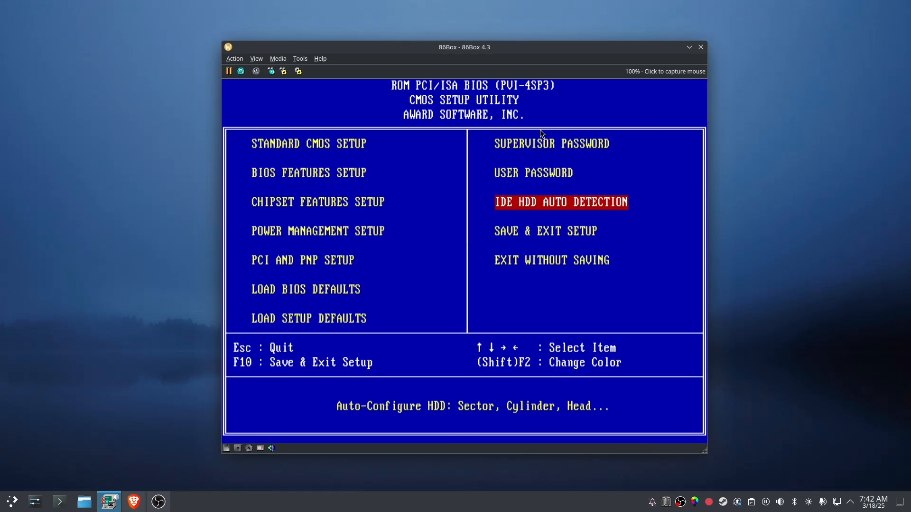
Step: Change the Boot Sequence in BIOS Features Setup and return to the main setup utility
{"action": "key", "text": "Left"}
{"action": "key", "text": "Up"}
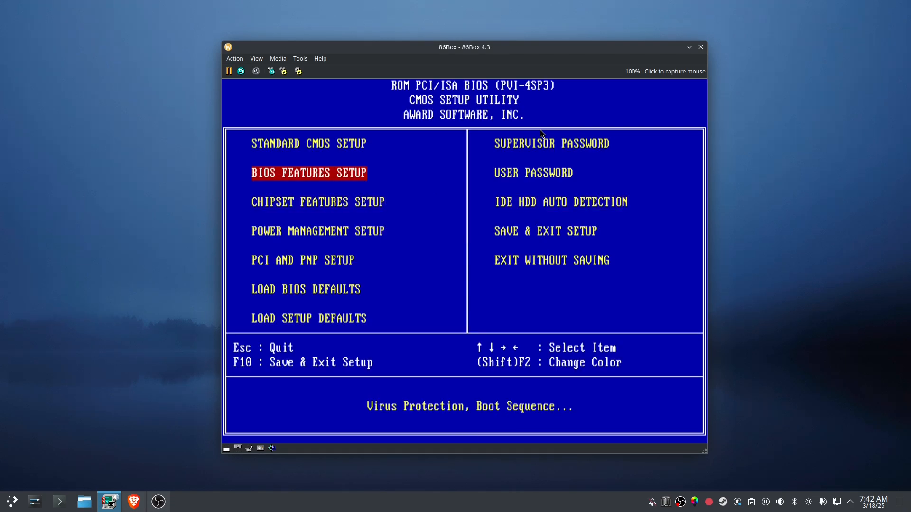
{"action": "key", "text": "Return"}
{"action": "key", "text": "Down"}
{"action": "key", "text": "Down"}
{"action": "key", "text": "Down"}
{"action": "key", "text": "Down"}
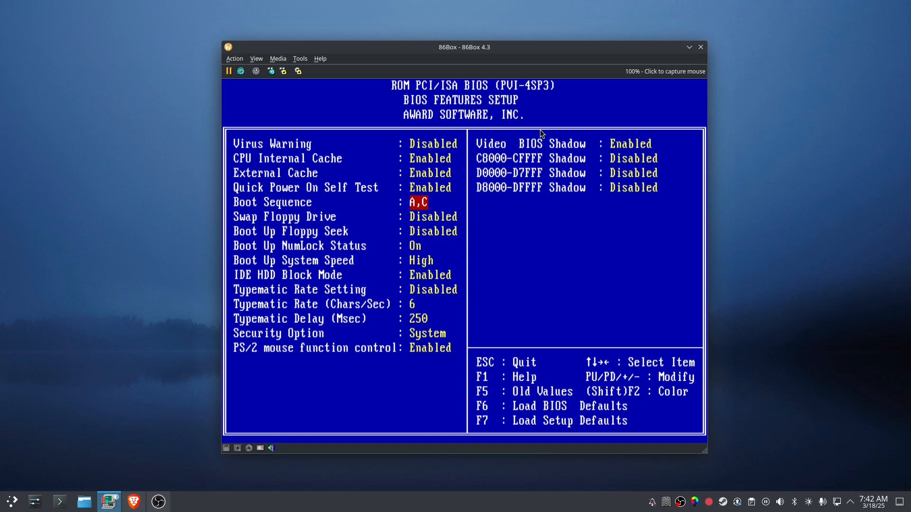
{"action": "key", "text": "Page_Down"}
{"action": "key", "text": "Page_Down"}
{"action": "key", "text": "Escape"}
{"action": "key", "text": "Up"}
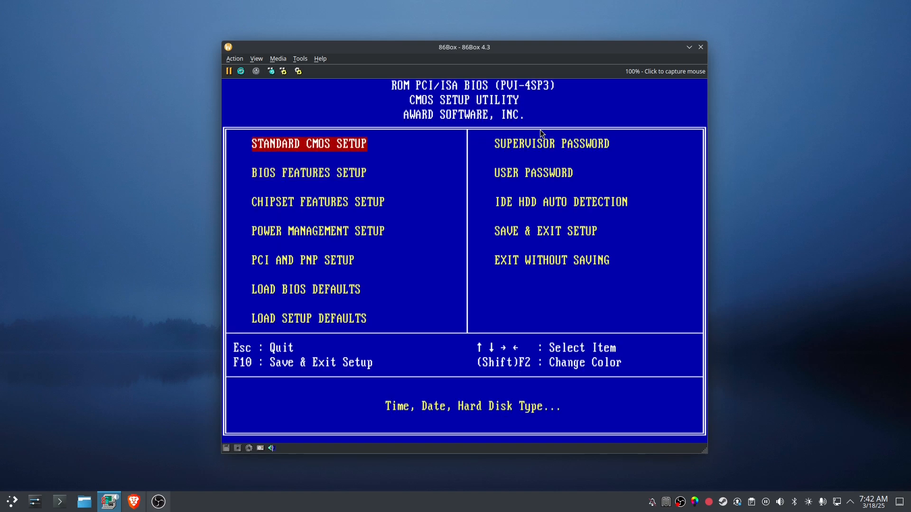
Step: Check the hard disk and floppy drive entries in Standard CMOS Setup
{"action": "key", "text": "Return"}
{"action": "key", "text": "Right"}
{"action": "key", "text": "Right"}
{"action": "key", "text": "Right"}
{"action": "key", "text": "Right"}
{"action": "key", "text": "Right"}
{"action": "key", "text": "Down"}
{"action": "key", "text": "Down"}
{"action": "key", "text": "Down"}
{"action": "key", "text": "Down"}
{"action": "key", "text": "Down"}
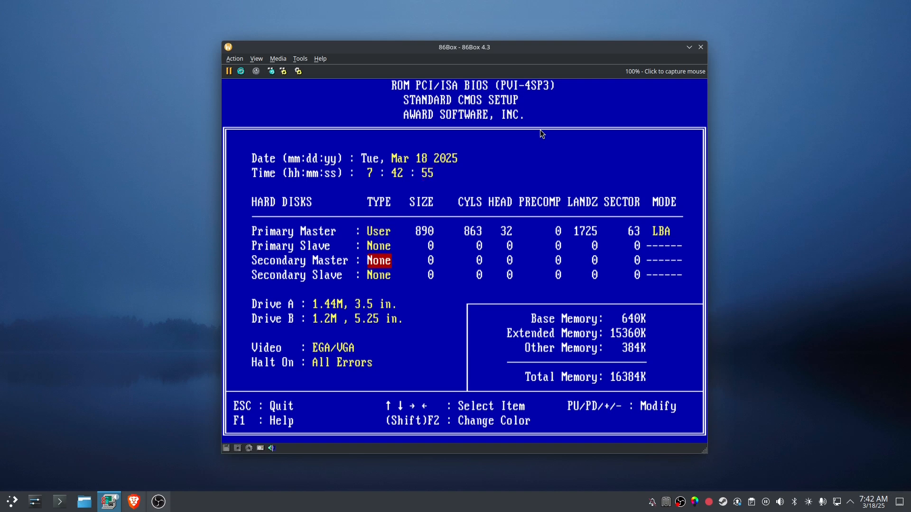
{"action": "key", "text": "Down"}
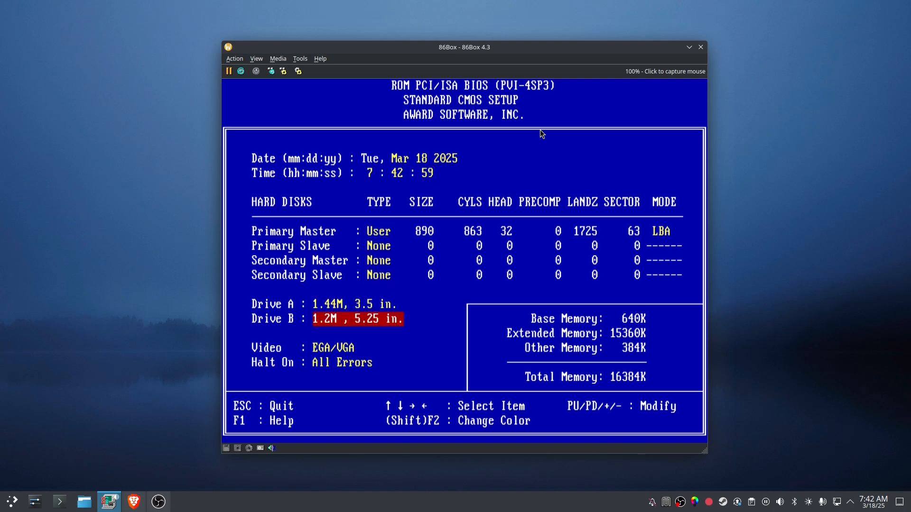
Step: Save the settings to CMOS, exit the BIOS setup, and boot the machine into DOS
{"action": "key", "text": "Escape"}
{"action": "key", "text": "Right"}
{"action": "key", "text": "Down"}
{"action": "key", "text": "Down"}
{"action": "key", "text": "Down"}
{"action": "key", "text": "Return"}
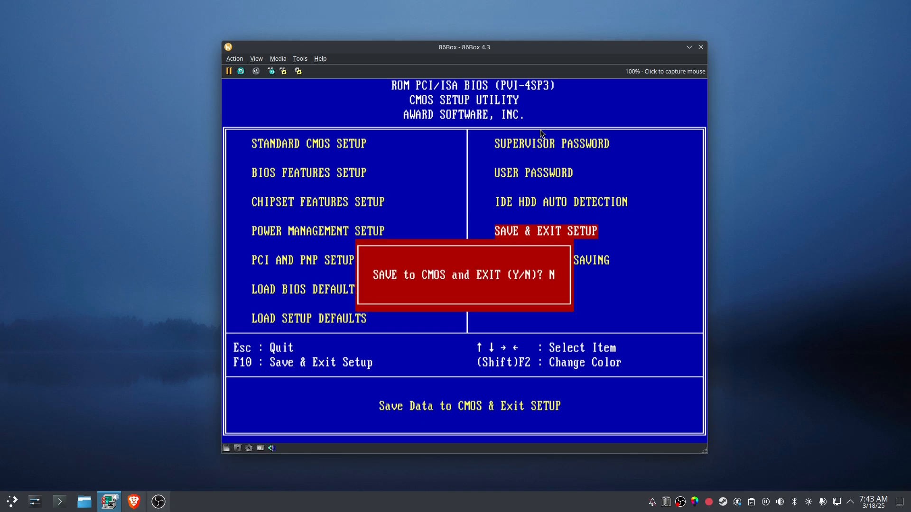
{"action": "key", "text": "y"}
{"action": "key", "text": "Return"}
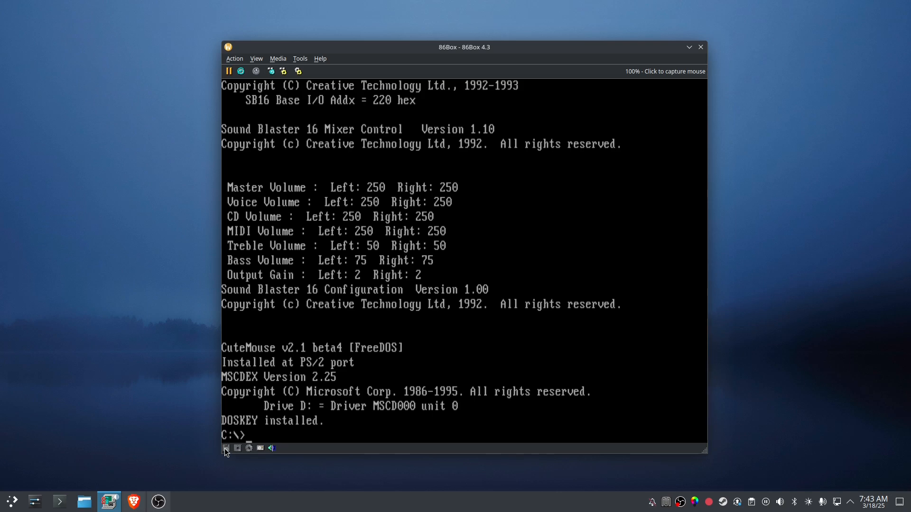
Step: List the root directory of C: and open AUTOEXEC.BAT in the MS-DOS Editor to review its startup lines
{"action": "type", "text": "dir"}
{"action": "key", "text": "Return"}
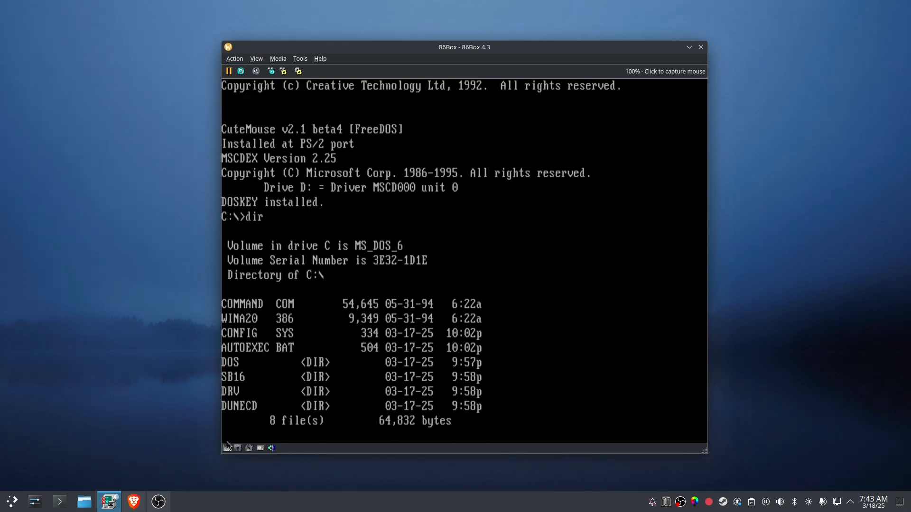
{"action": "type", "text": "ded"}
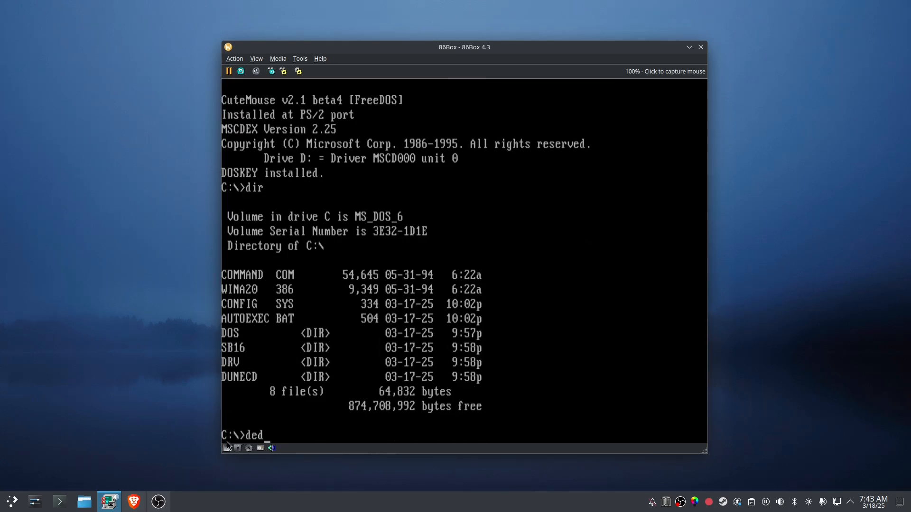
{"action": "type", "text": "it autoexec.bat"}
{"action": "key", "text": "Return"}
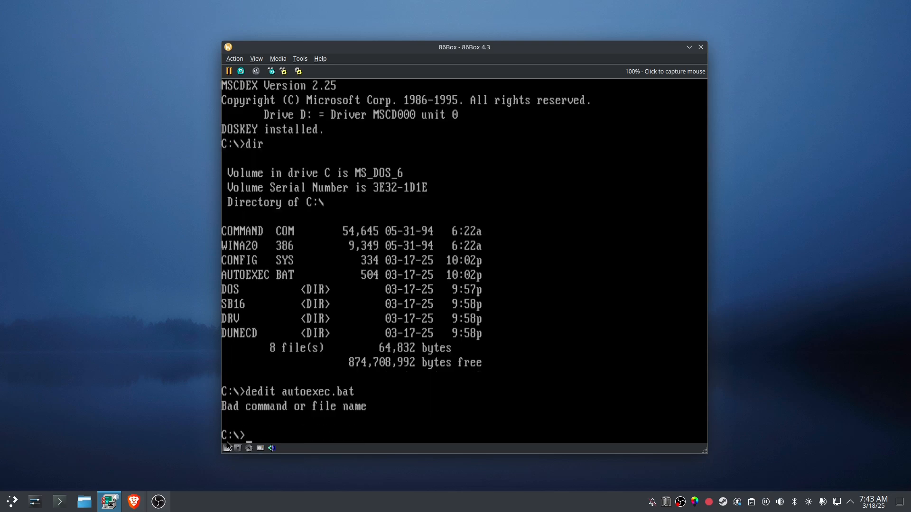
{"action": "key", "text": "Up"}
{"action": "key", "text": "Home"}
{"action": "key", "text": "Delete"}
{"action": "key", "text": "Return"}
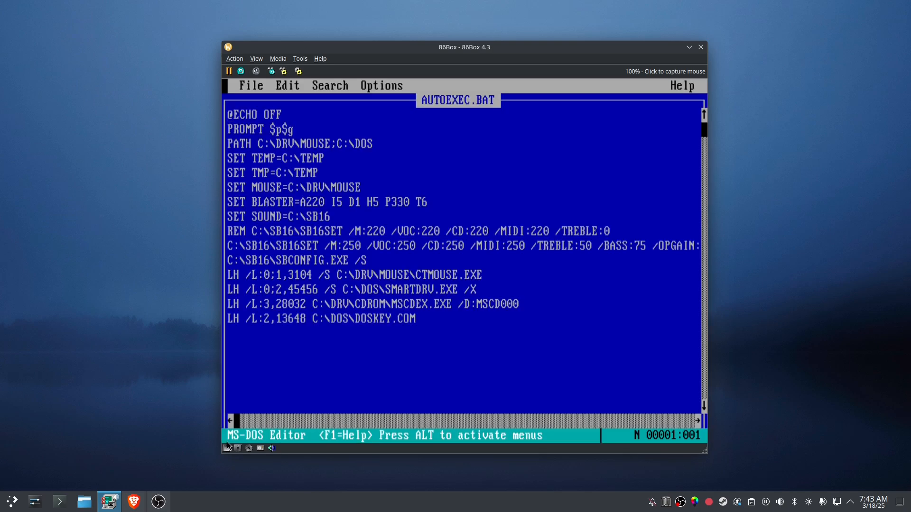
{"action": "key", "text": "alt"}
{"action": "type", "text": "f"}
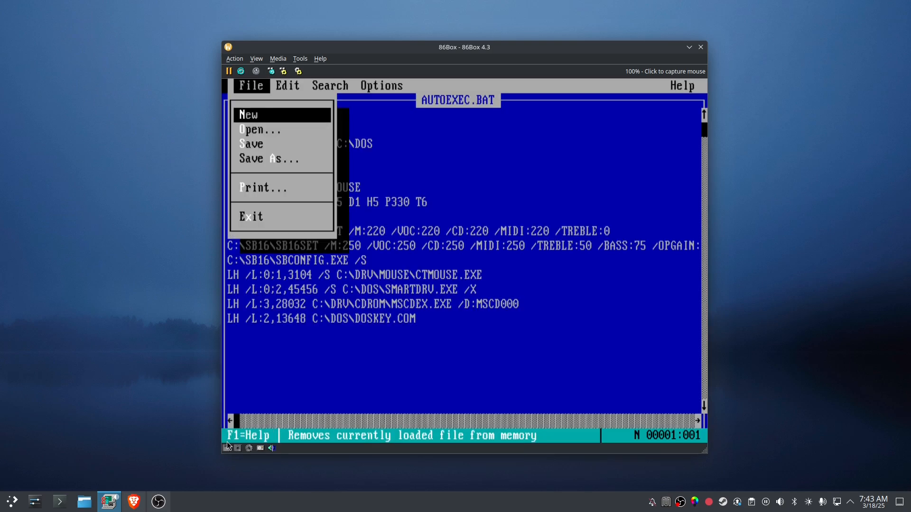
Step: Open CONFIG.SYS in the MS-DOS Editor to review its device lines, and return to the DOS prompt
{"action": "type", "text": "xedit config.sys"}
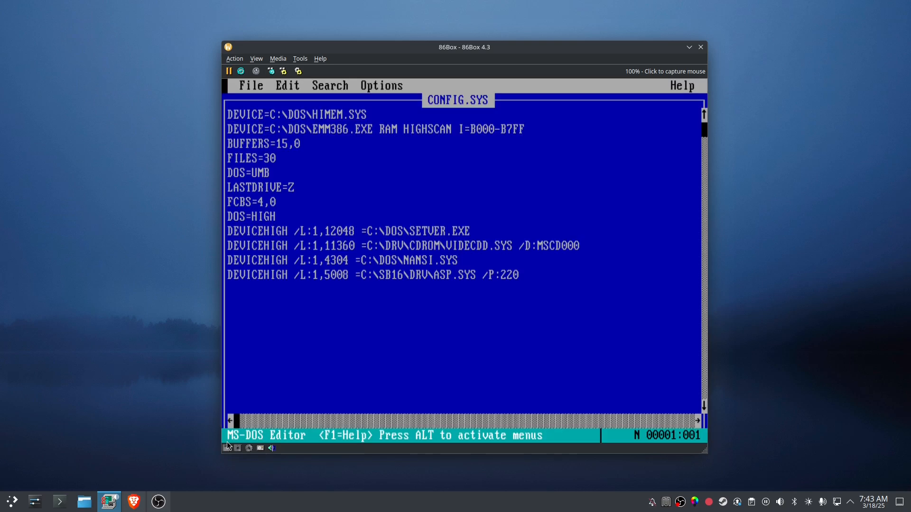
{"action": "key", "text": "alt"}
{"action": "key", "text": "f"}
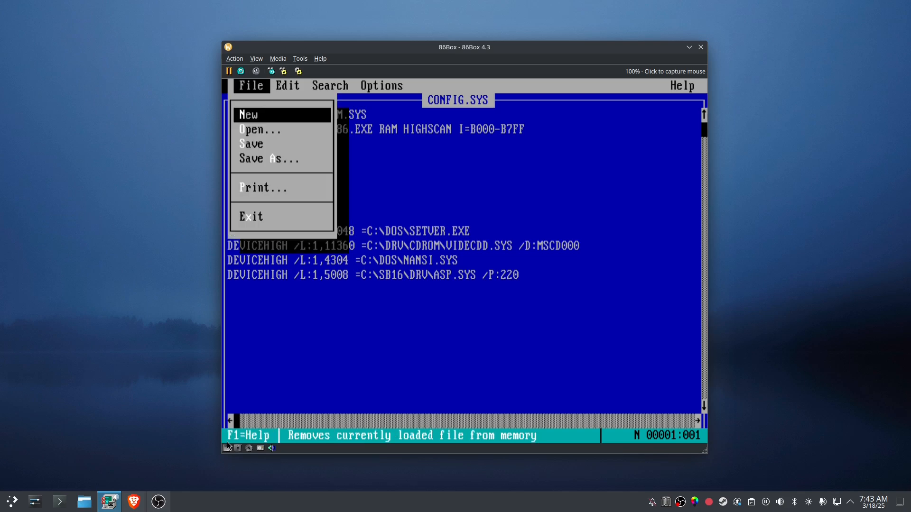
{"action": "key", "text": "Up"}
{"action": "key", "text": "Return"}
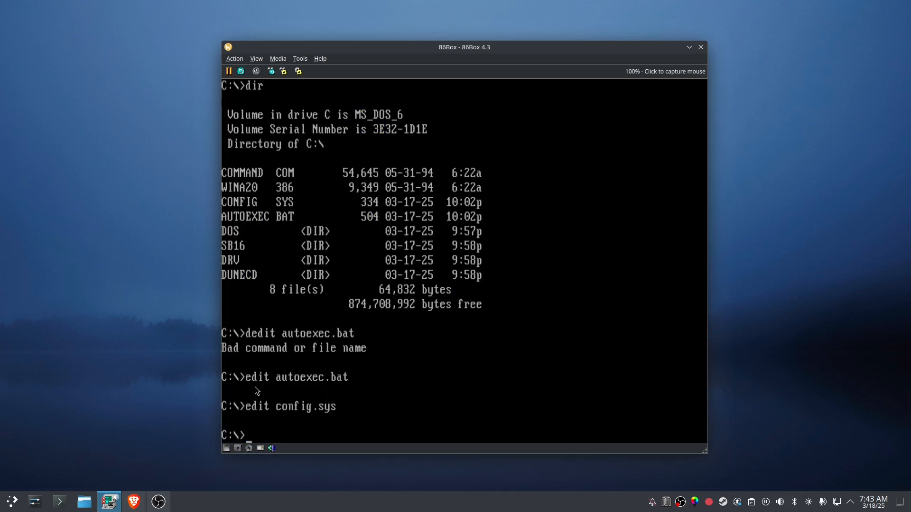
Step: Mount the Windows for Workgroups 3.11 image Disk01 [1.44M] [3.5].img write-protected in the first floppy drive from Downloads/86Box/DOS-WIN31
{"action": "left_click", "coordinate": [227, 448]}
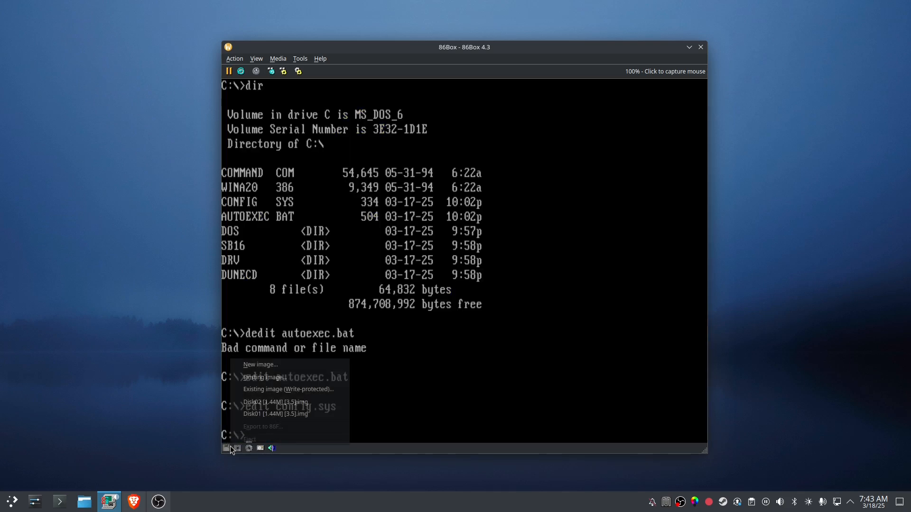
{"action": "left_click", "coordinate": [309, 389]}
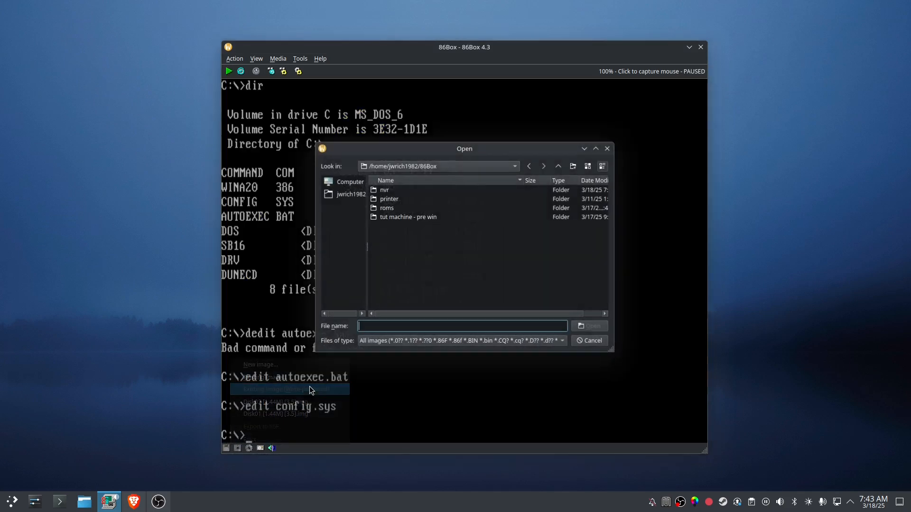
{"action": "left_click", "coordinate": [400, 166]}
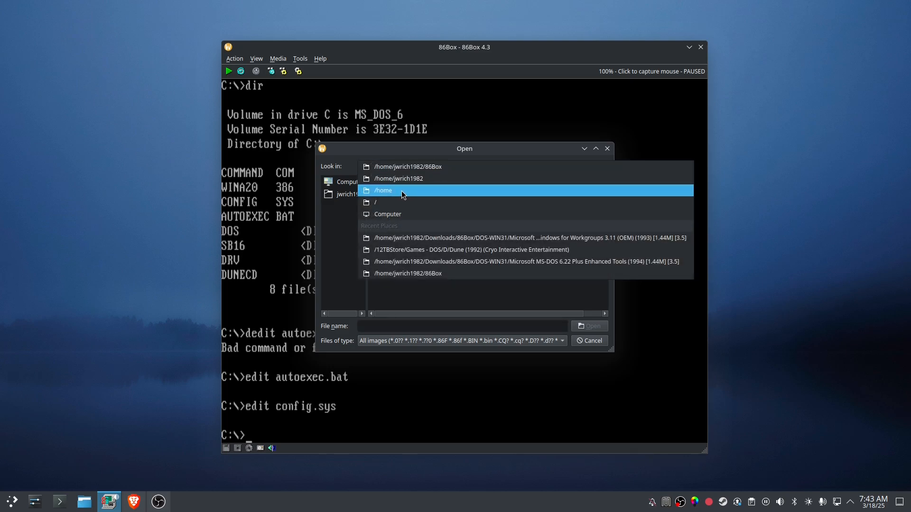
{"action": "left_click", "coordinate": [414, 180]}
{"action": "double_click", "coordinate": [397, 272]}
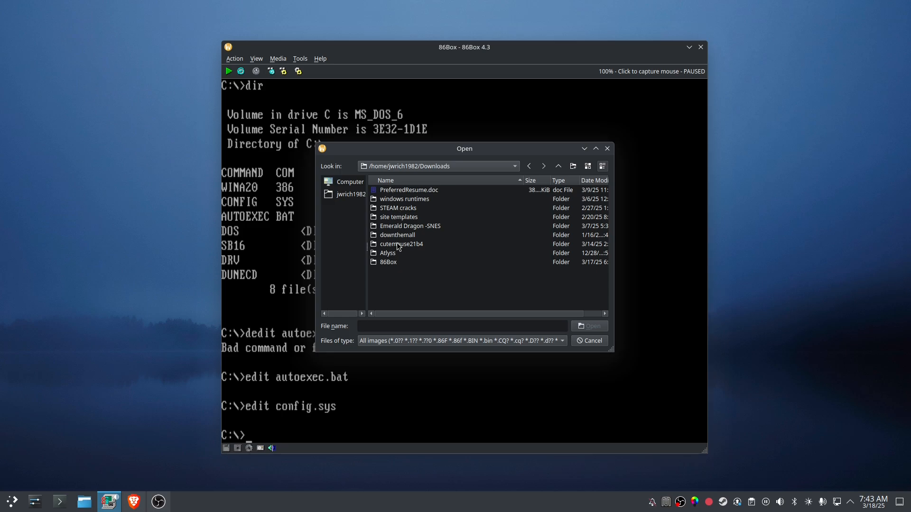
{"action": "left_click", "coordinate": [559, 166]}
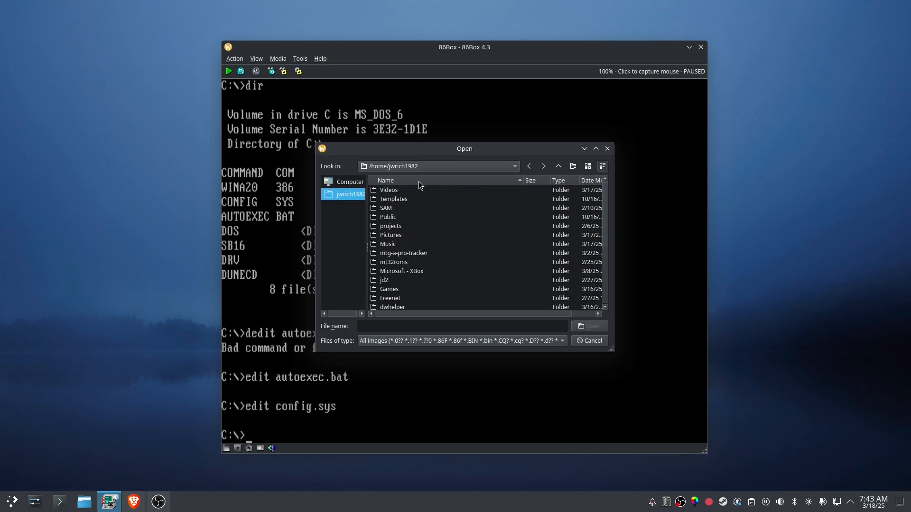
{"action": "left_click", "coordinate": [420, 180]}
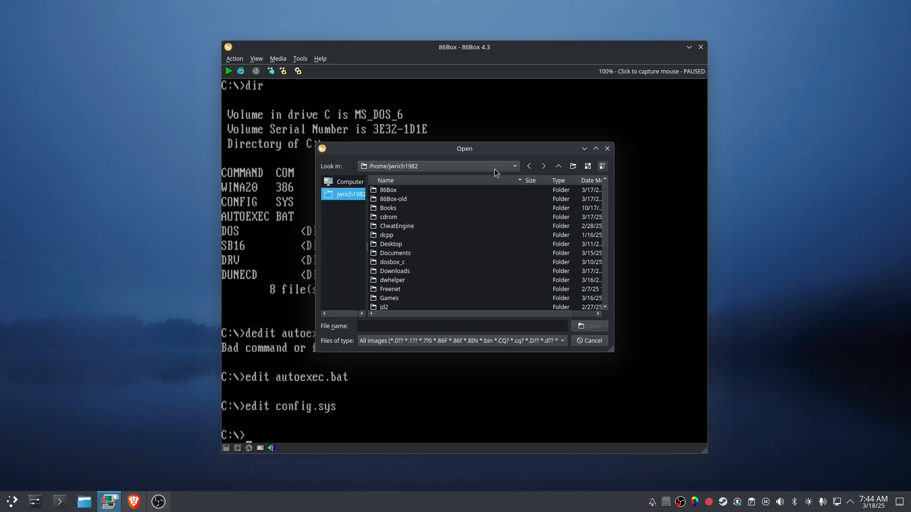
{"action": "left_click", "coordinate": [401, 272]}
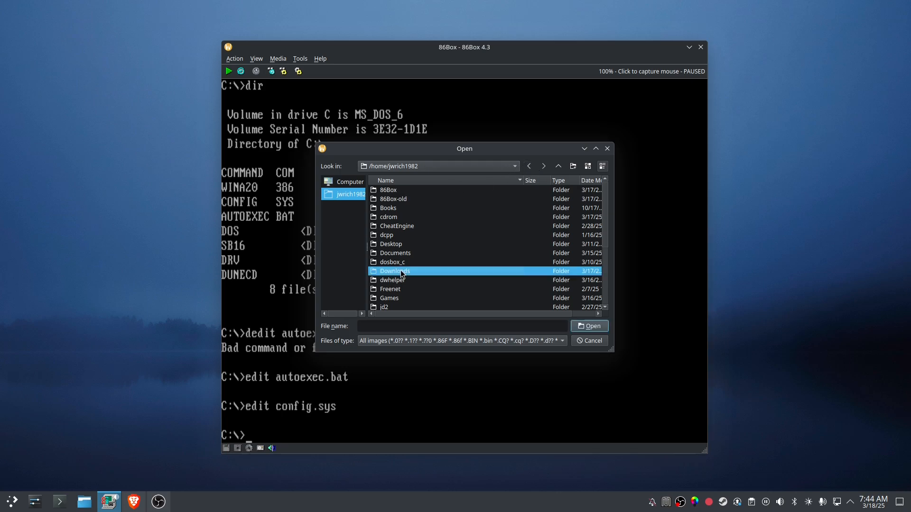
{"action": "double_click", "coordinate": [401, 273]}
{"action": "double_click", "coordinate": [393, 191]}
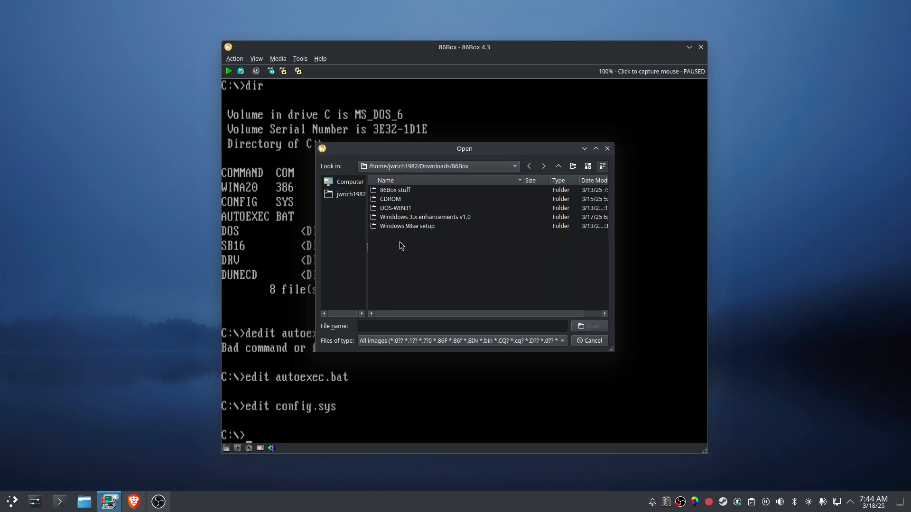
{"action": "double_click", "coordinate": [397, 209]}
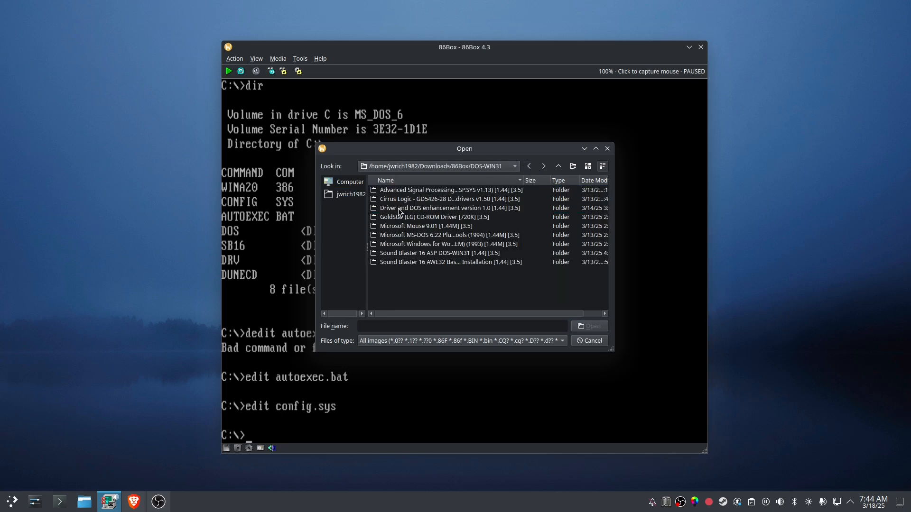
{"action": "double_click", "coordinate": [399, 244]}
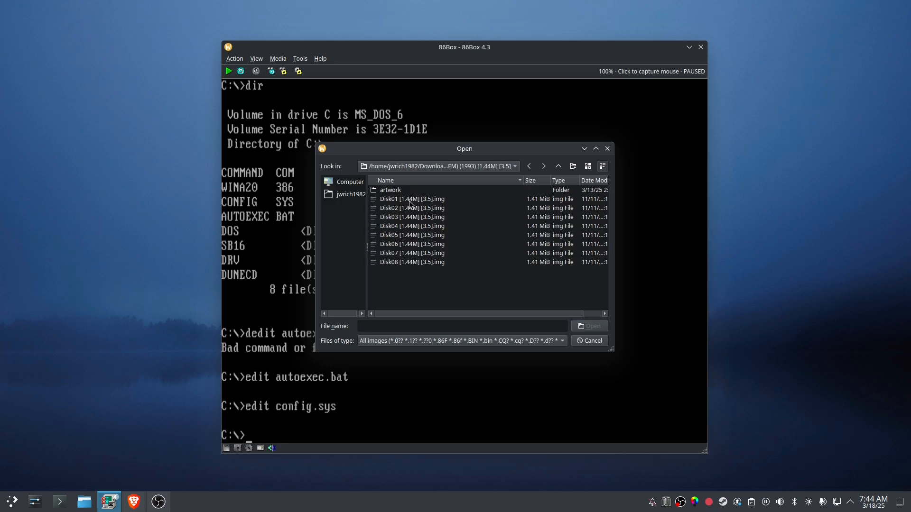
{"action": "double_click", "coordinate": [410, 202]}
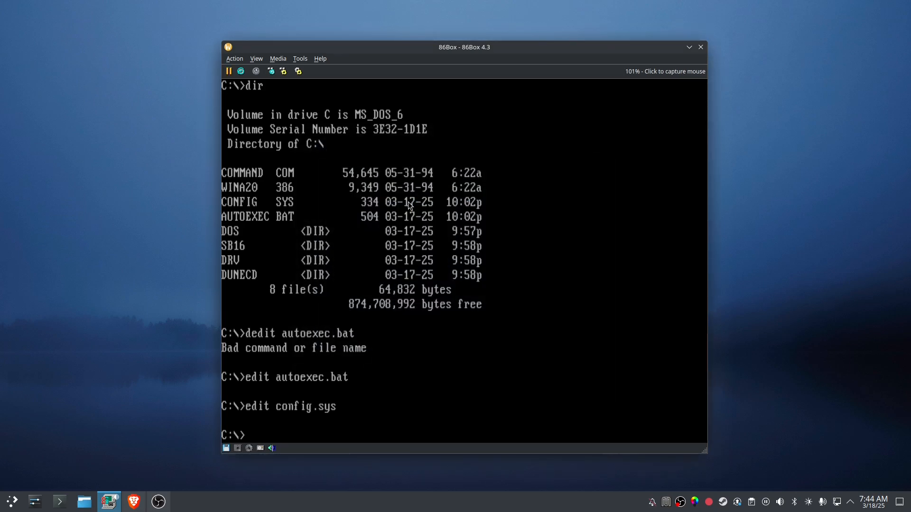
Step: Switch the DOS prompt to drive A:
{"action": "type", "text": "a:"}
{"action": "key", "text": "Return"}
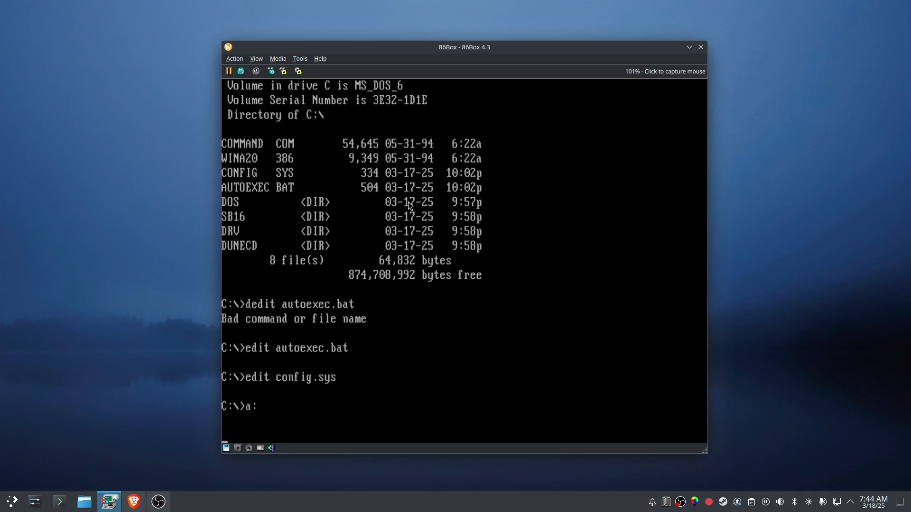
Step: List the floppy disk's contents in wide format and run the setup program from drive A
{"action": "type", "text": "dir/w"}
{"action": "key", "text": "Return"}
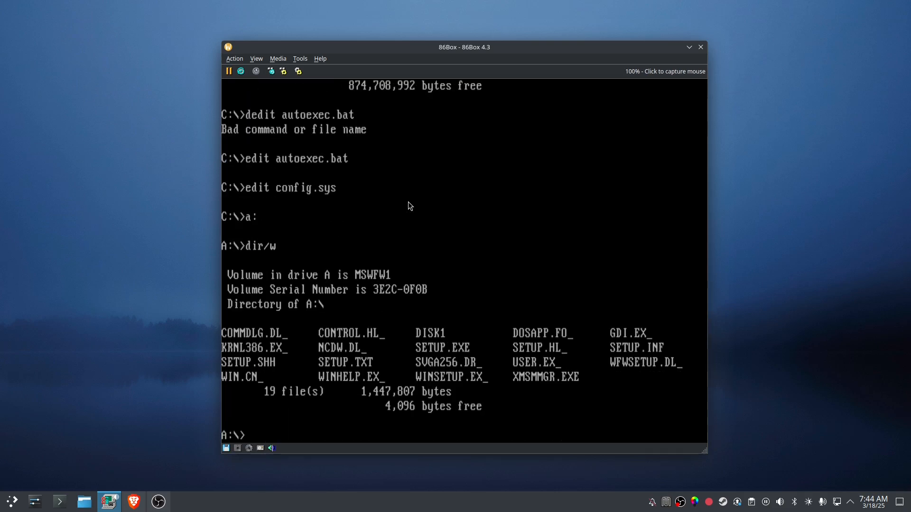
{"action": "type", "text": "setup"}
{"action": "key", "text": "Return"}
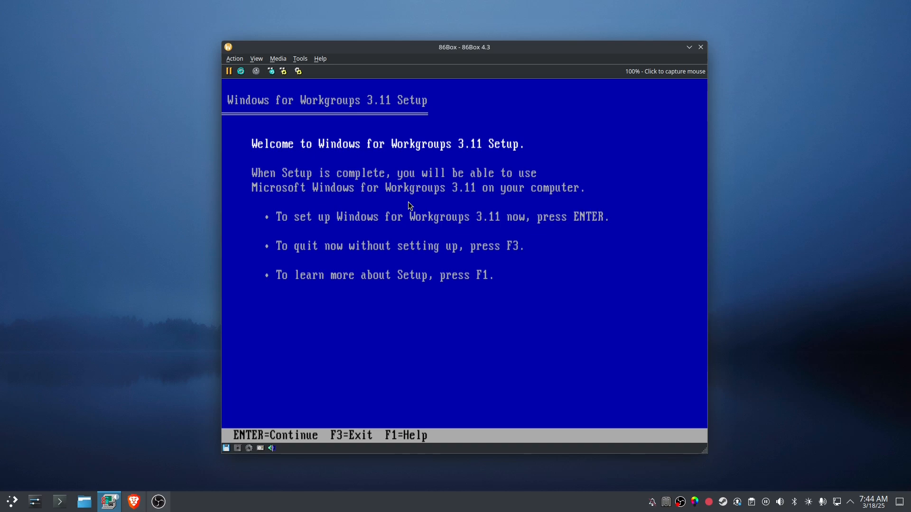
Step: Begin the Windows for Workgroups 3.11 setup, choose Custom Setup and accept C:\WINDOWS as the installation directory
{"action": "key", "text": "Return"}
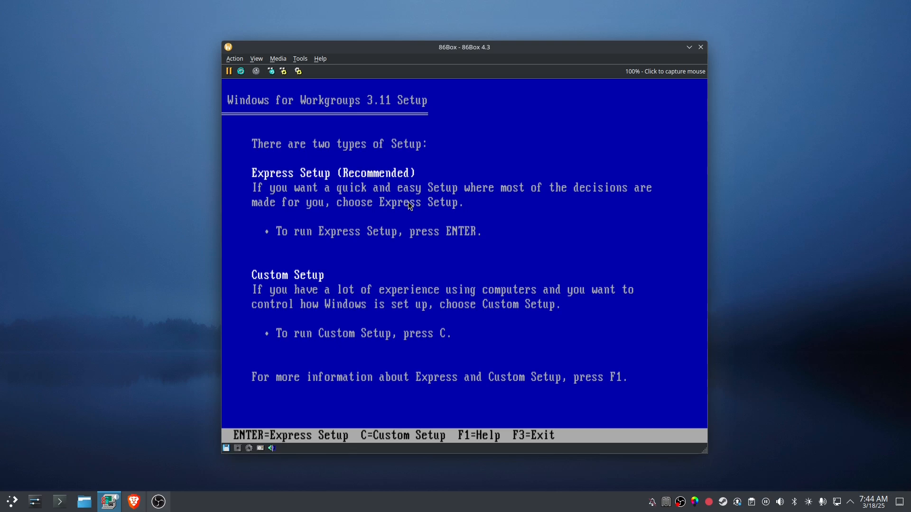
{"action": "key", "text": "Return"}
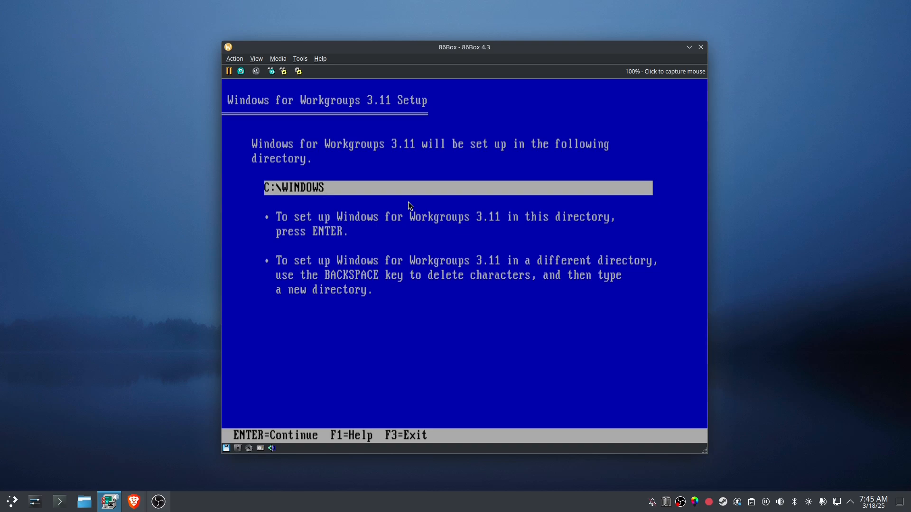
{"action": "key", "text": "Return"}
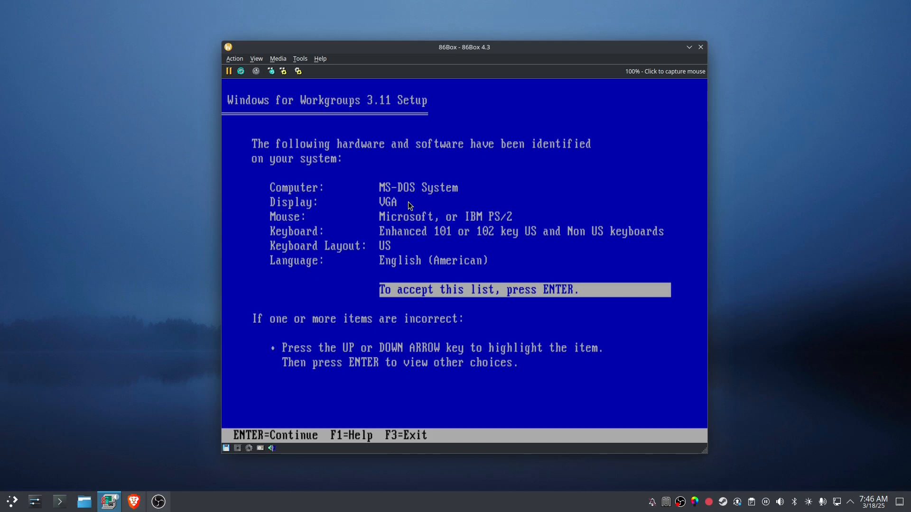
Step: Look through the detected hardware and software entries and accept the list unchanged
{"action": "key", "text": "Up"}
{"action": "key", "text": "Up"}
{"action": "key", "text": "Up"}
{"action": "key", "text": "Up"}
{"action": "key", "text": "Up"}
{"action": "key", "text": "Up"}
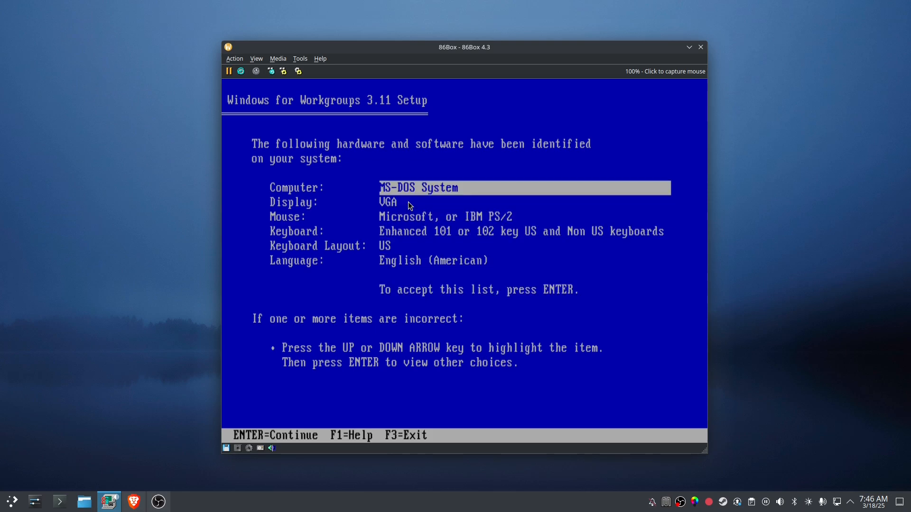
{"action": "key", "text": "Down"}
{"action": "key", "text": "Down"}
{"action": "key", "text": "Down"}
{"action": "key", "text": "Down"}
{"action": "key", "text": "Down"}
{"action": "key", "text": "Down"}
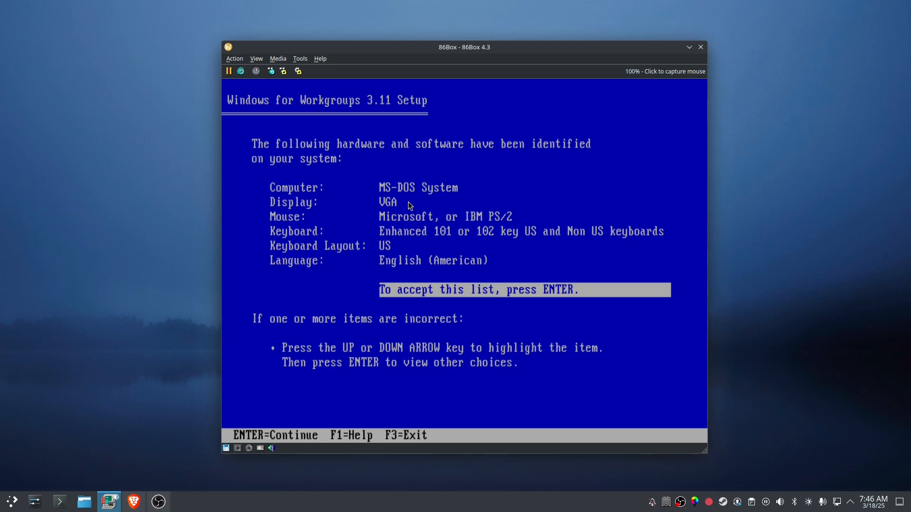
{"action": "key", "text": "Return"}
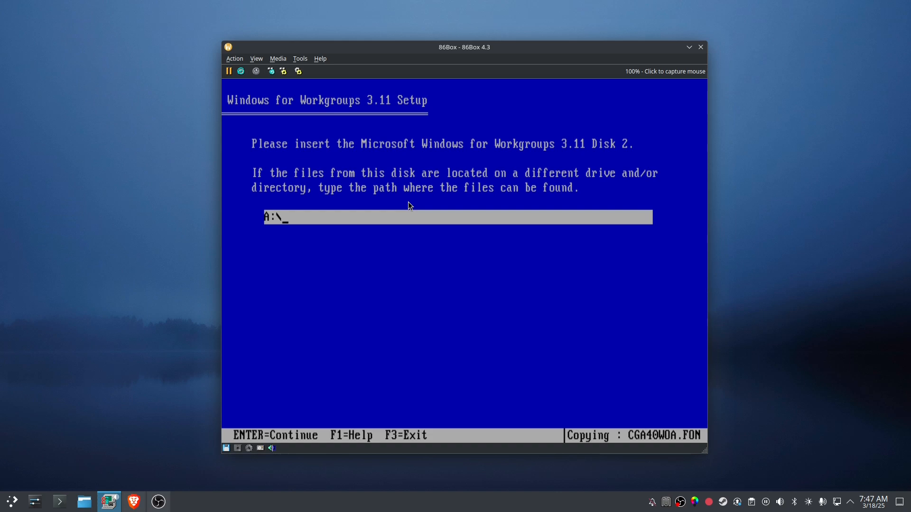
{"action": "left_click", "coordinate": [271, 447]}
{"action": "left_click", "coordinate": [291, 441]}
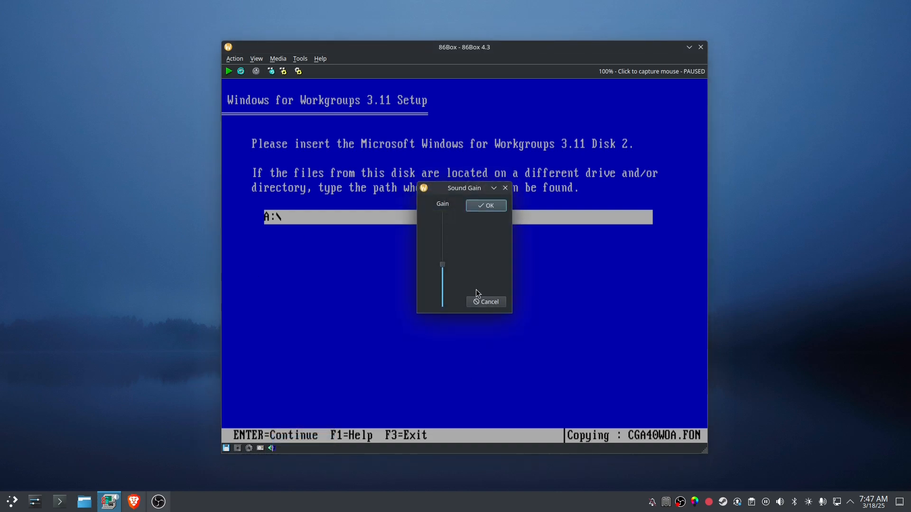
{"action": "left_click", "coordinate": [495, 308]}
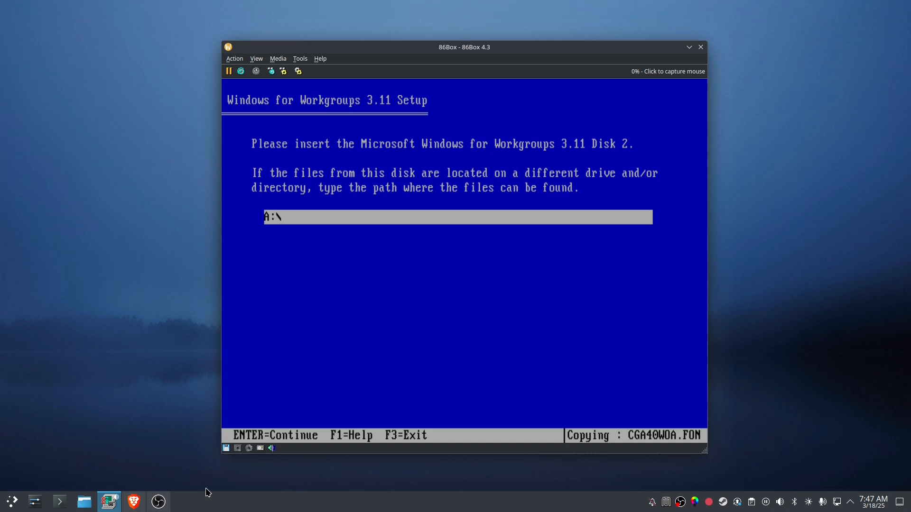
Step: Mount the image Disk02 [1.44M] [3.5].img write-protected in the virtual floppy drive and continue setup from A:\
{"action": "left_click", "coordinate": [227, 449]}
{"action": "left_click", "coordinate": [278, 407]}
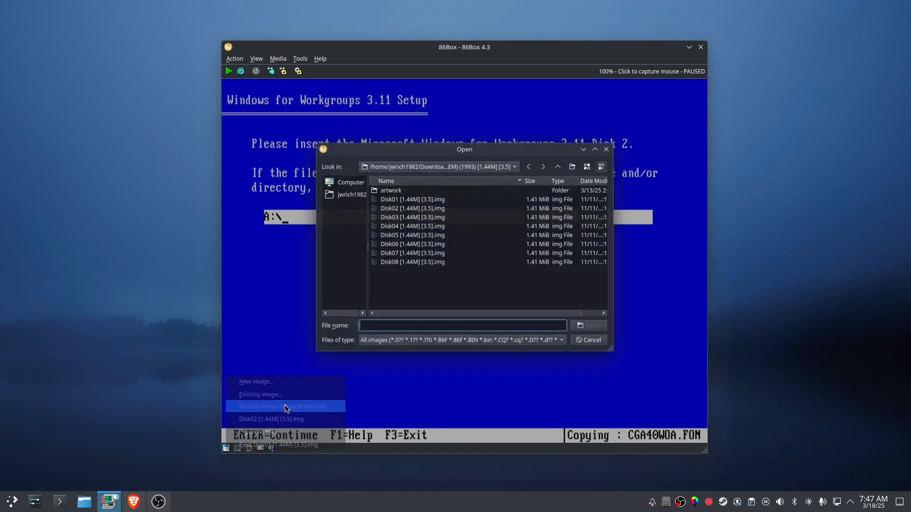
{"action": "double_click", "coordinate": [416, 209]}
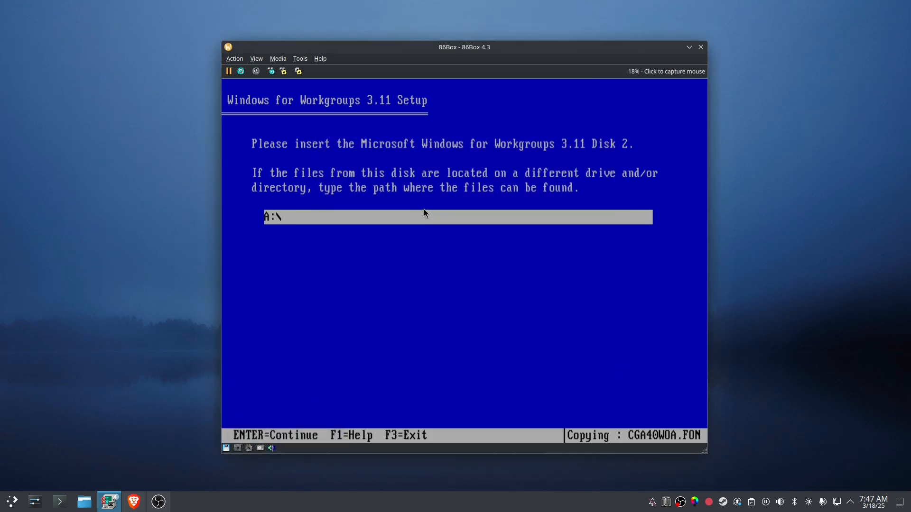
{"action": "key", "text": "Return"}
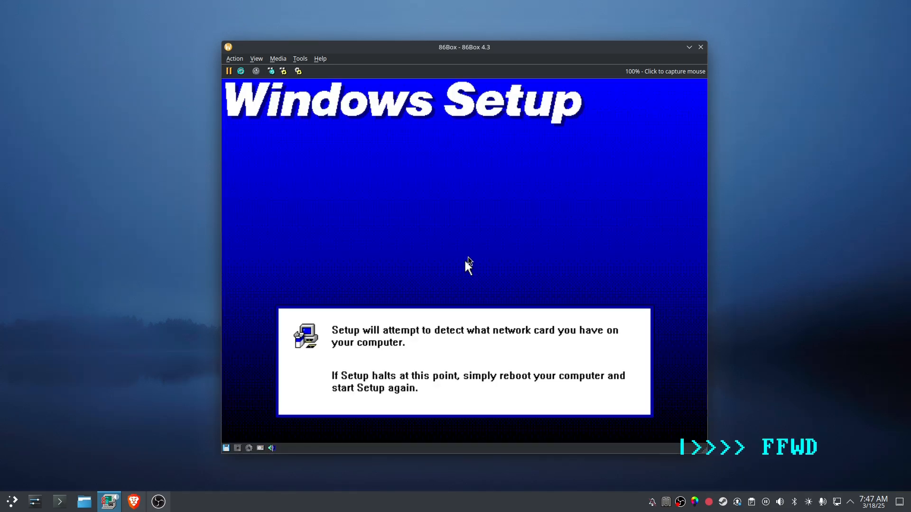
Step: Enter the full name in the registration form, leave company and product number blank, and confirm the information
{"action": "left_click", "coordinate": [468, 257]}
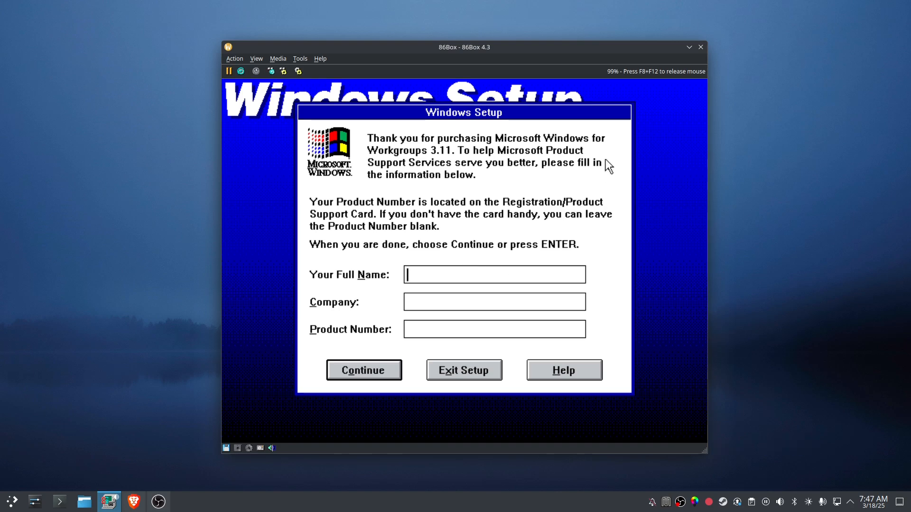
{"action": "type", "text": "jwr"}
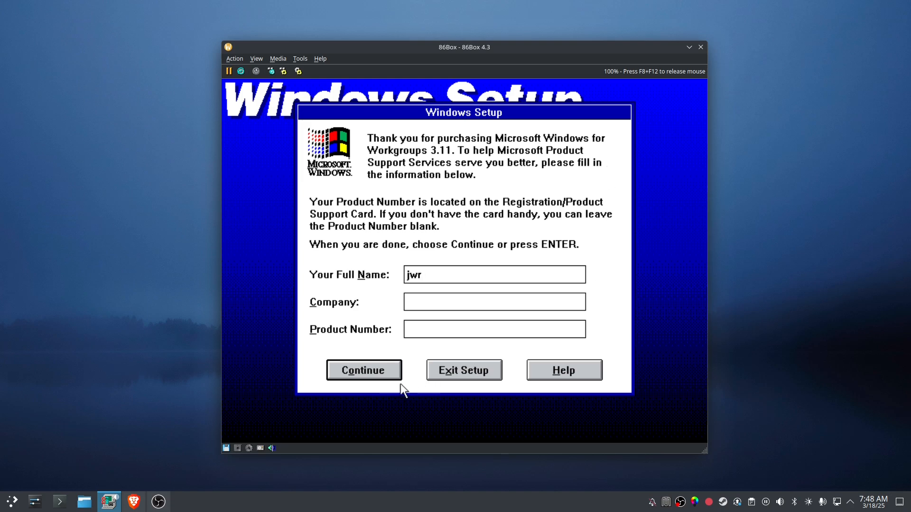
{"action": "left_click", "coordinate": [363, 372]}
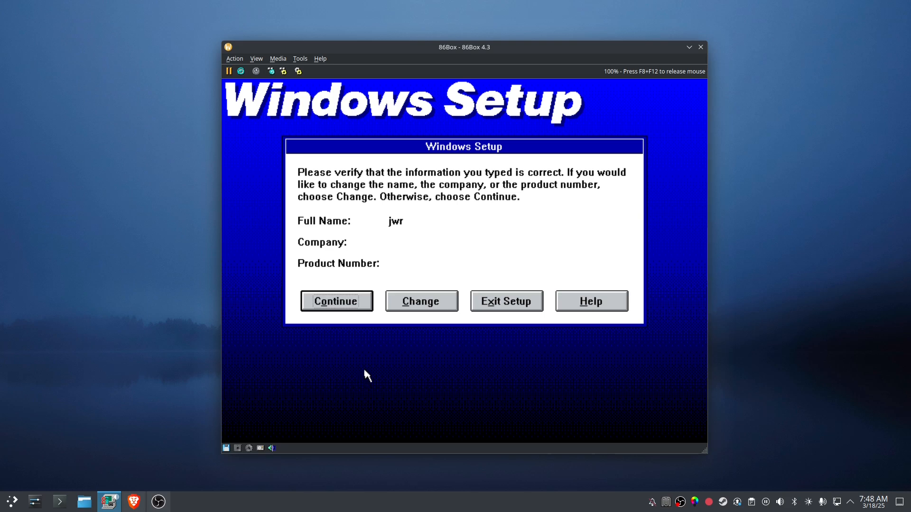
{"action": "left_click", "coordinate": [360, 306]}
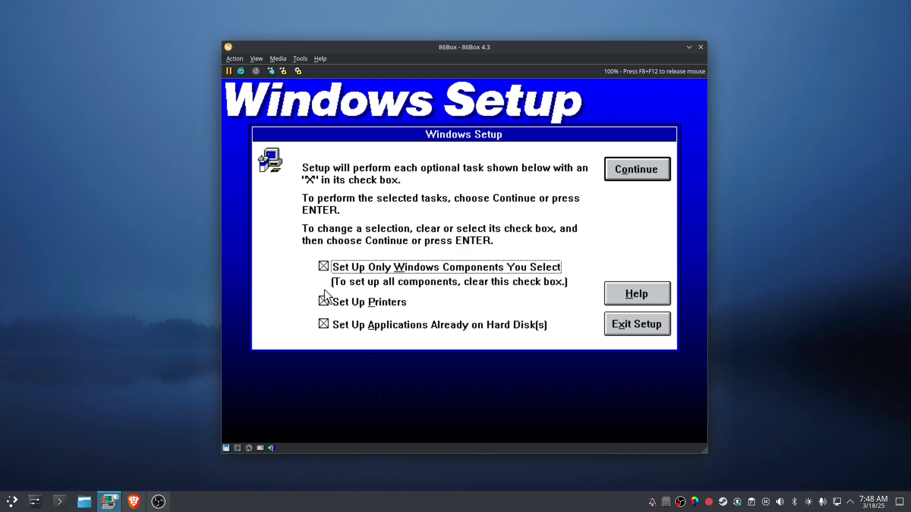
Step: Turn off setting up applications already on the hard disk, keep component selection and printer setup enabled, and continue
{"action": "left_click", "coordinate": [323, 323]}
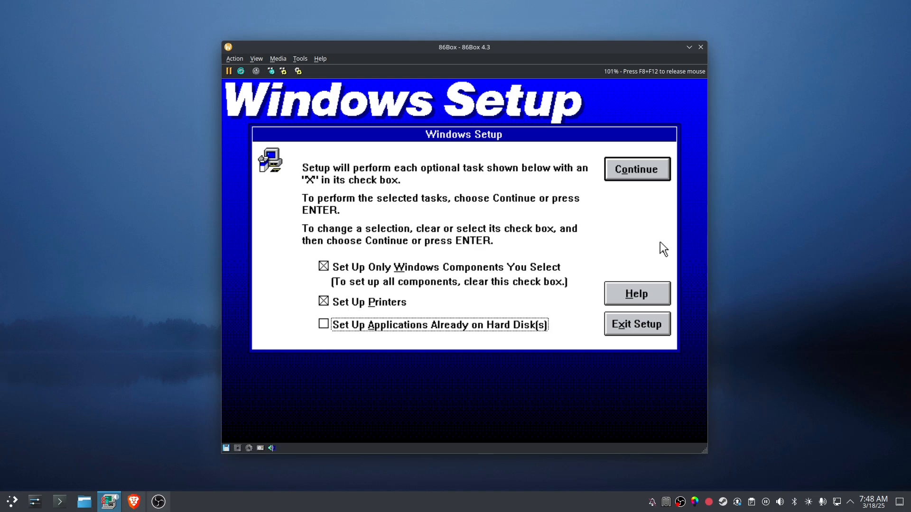
{"action": "left_click", "coordinate": [325, 267]}
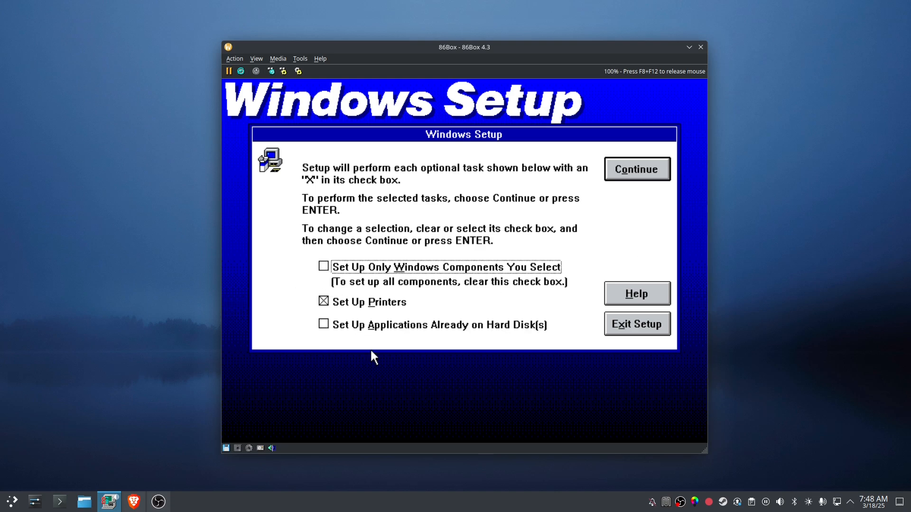
{"action": "left_click", "coordinate": [324, 267]}
{"action": "left_click", "coordinate": [635, 169]}
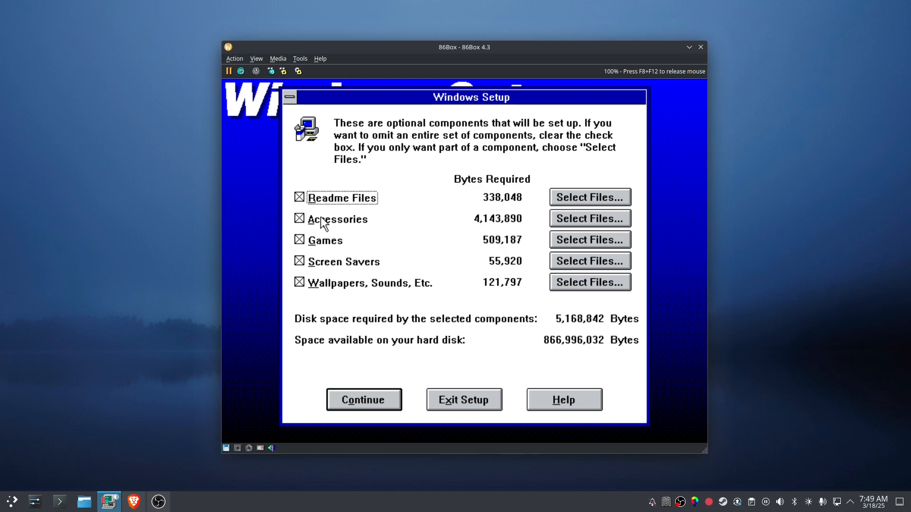
Step: Examine the list of individual Accessories files marked for installation
{"action": "left_click", "coordinate": [615, 219]}
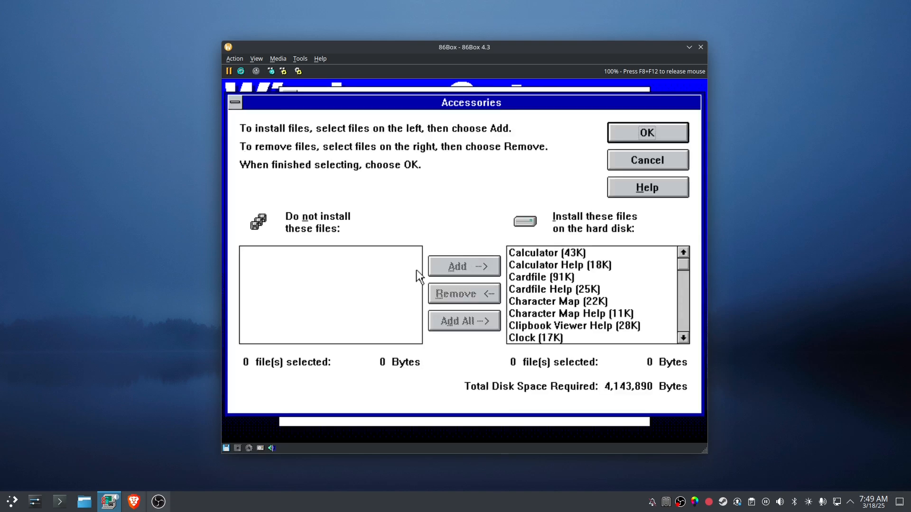
{"action": "left_click", "coordinate": [687, 336]}
{"action": "left_click", "coordinate": [686, 336]}
{"action": "left_click", "coordinate": [687, 336]}
{"action": "left_click", "coordinate": [687, 336]}
{"action": "left_click", "coordinate": [687, 336]}
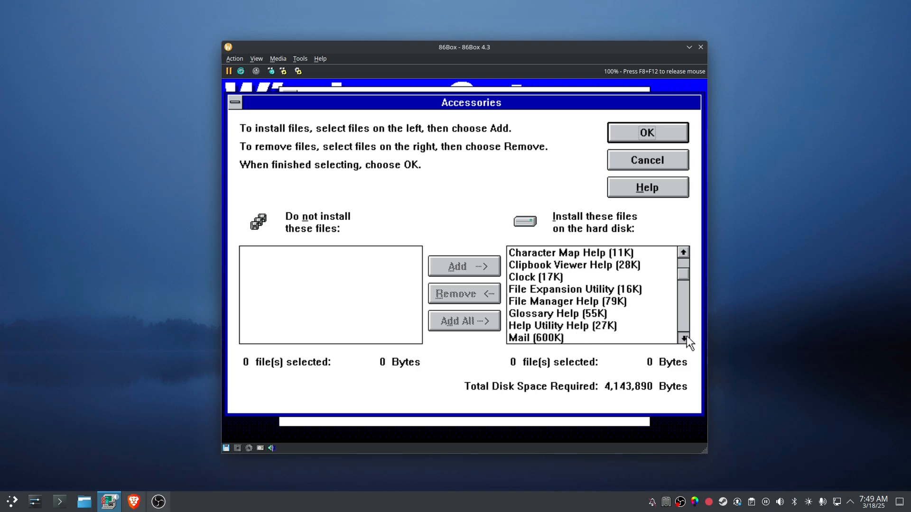
{"action": "left_click", "coordinate": [684, 338]}
{"action": "left_click", "coordinate": [684, 338]}
{"action": "left_click", "coordinate": [684, 339]}
{"action": "left_click", "coordinate": [684, 338]}
{"action": "left_click", "coordinate": [684, 339]}
{"action": "left_click", "coordinate": [684, 338]}
{"action": "left_click", "coordinate": [684, 338]}
{"action": "left_click", "coordinate": [684, 338]}
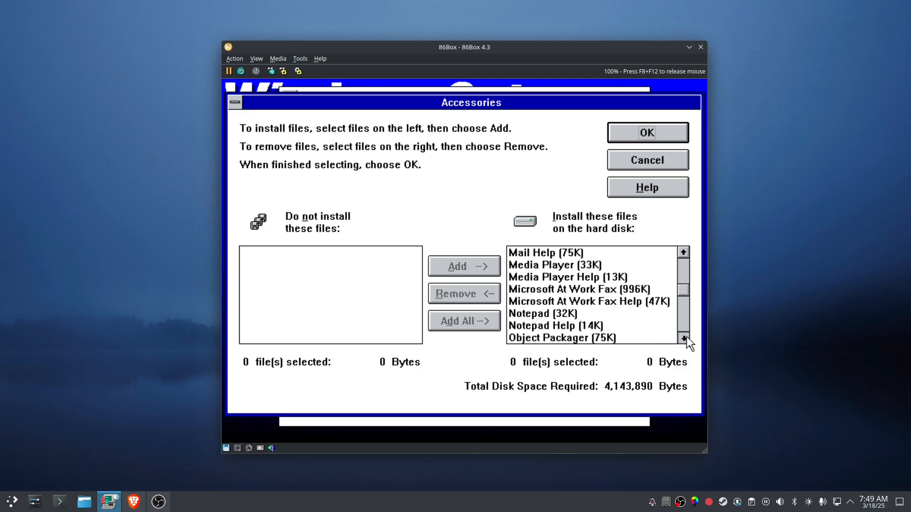
{"action": "left_click", "coordinate": [683, 338]}
{"action": "left_click", "coordinate": [683, 338]}
{"action": "left_click", "coordinate": [684, 338]}
{"action": "left_click", "coordinate": [684, 339]}
{"action": "left_click", "coordinate": [684, 339]}
{"action": "left_click", "coordinate": [684, 339]}
{"action": "left_click", "coordinate": [683, 338]}
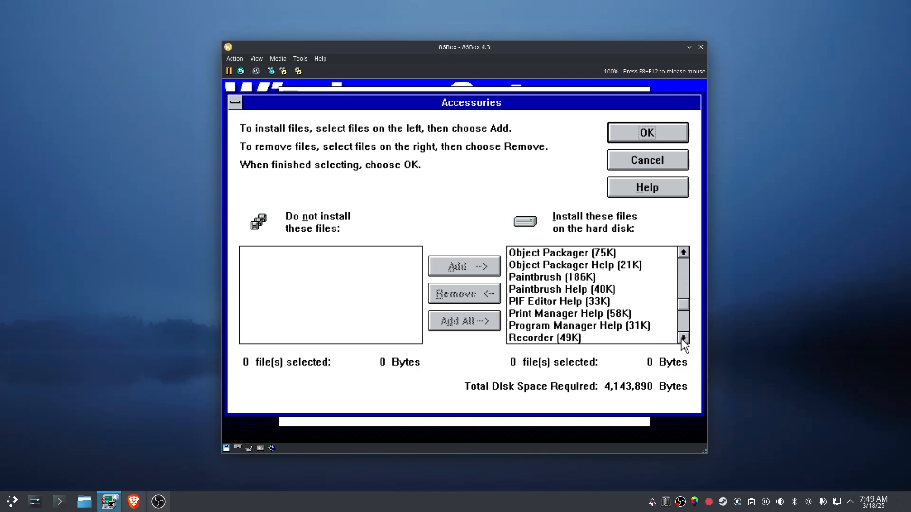
{"action": "left_click", "coordinate": [607, 253]}
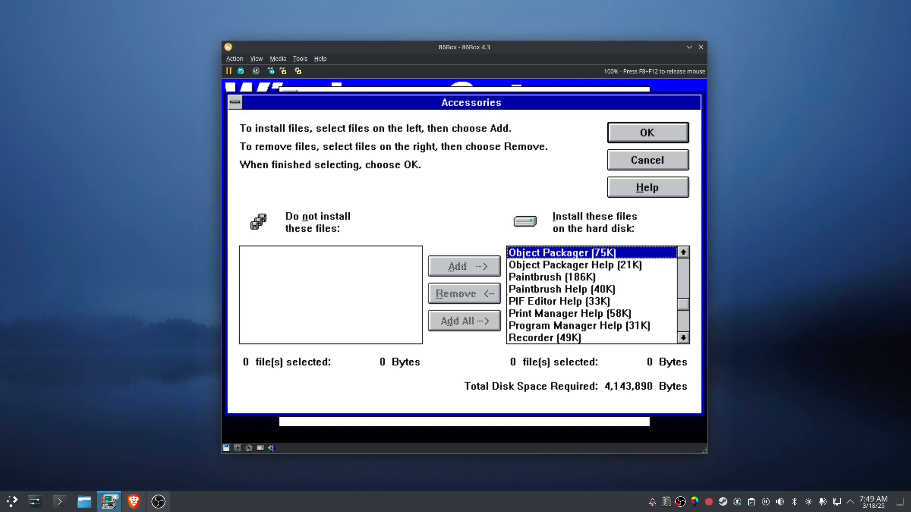
{"action": "left_click", "coordinate": [459, 294]}
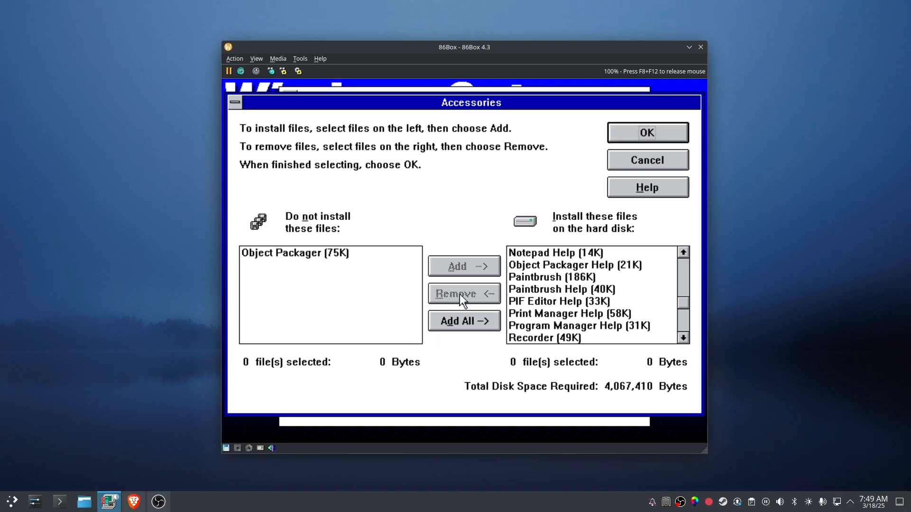
{"action": "left_click", "coordinate": [618, 152]}
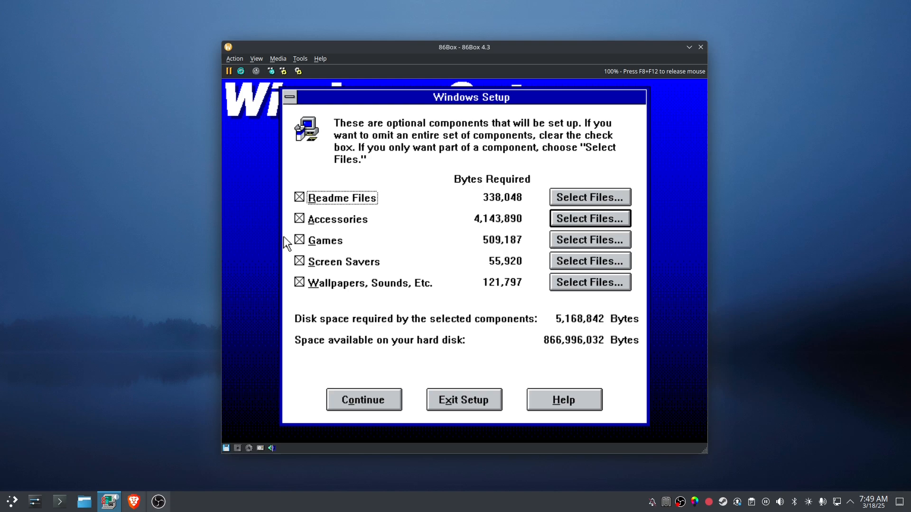
Step: Exclude the Accessories and Readme Files component sets from the installation
{"action": "left_click", "coordinate": [300, 218]}
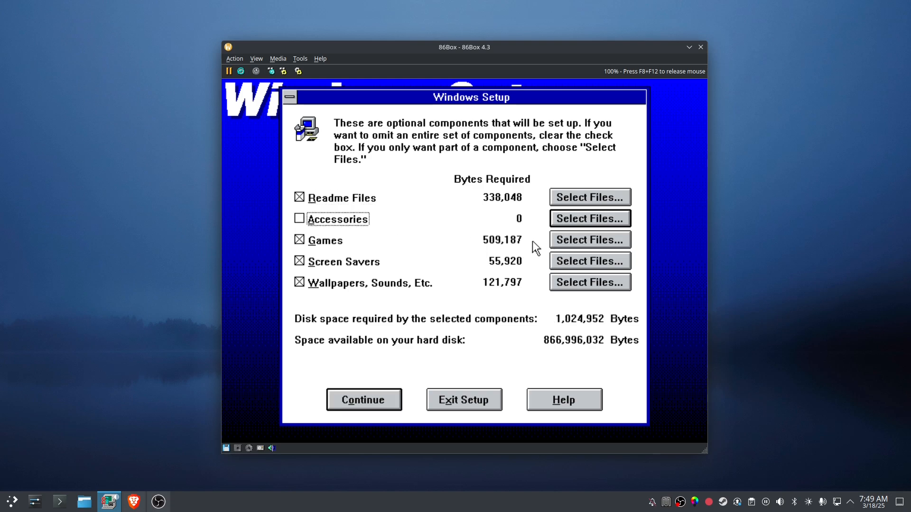
{"action": "left_click", "coordinate": [298, 196]}
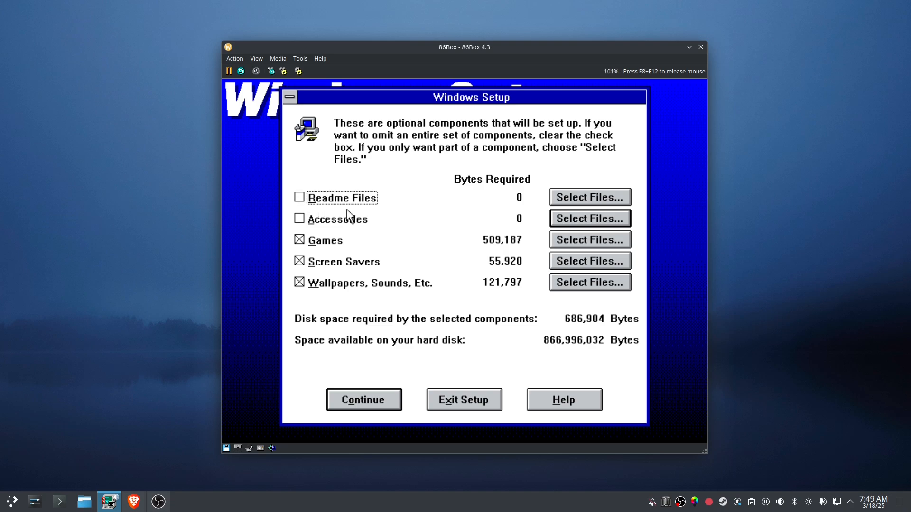
Step: Remove Hearts and Hearts Help from the Games files that will be installed
{"action": "left_click", "coordinate": [565, 234]}
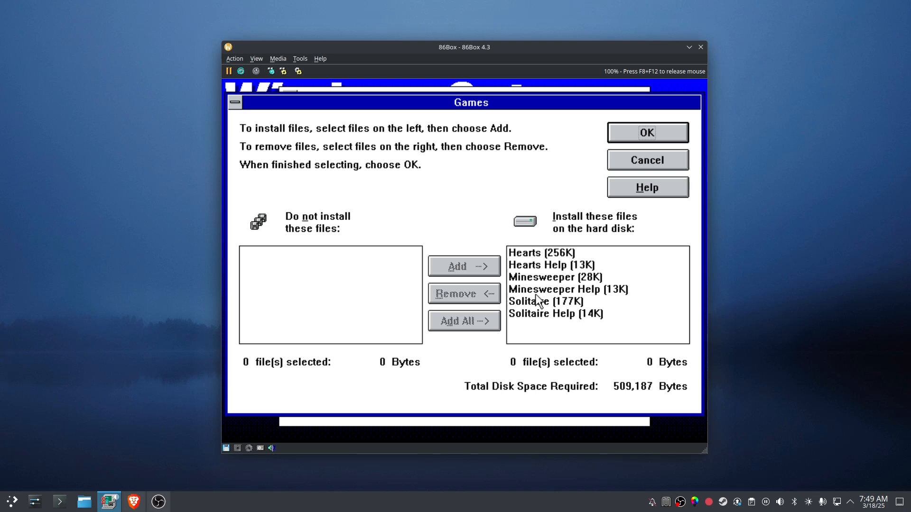
{"action": "left_click", "coordinate": [542, 278]}
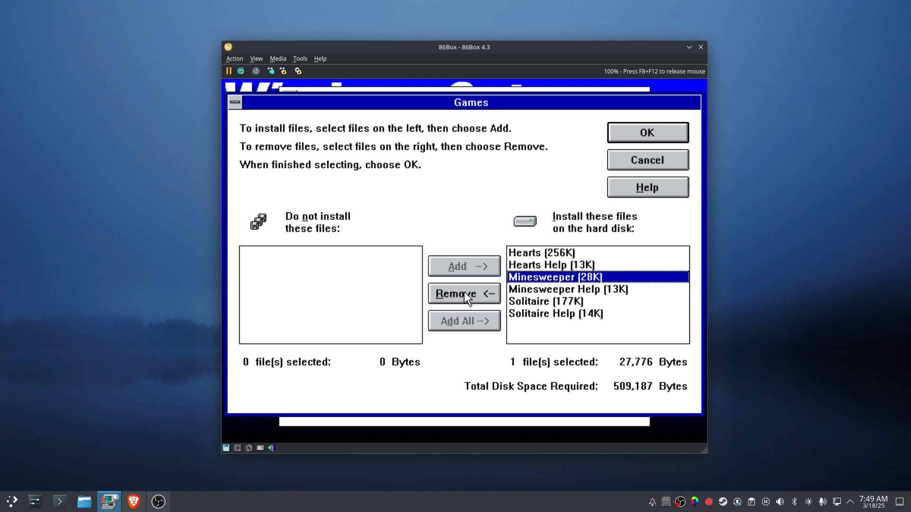
{"action": "left_click", "coordinate": [534, 265]}
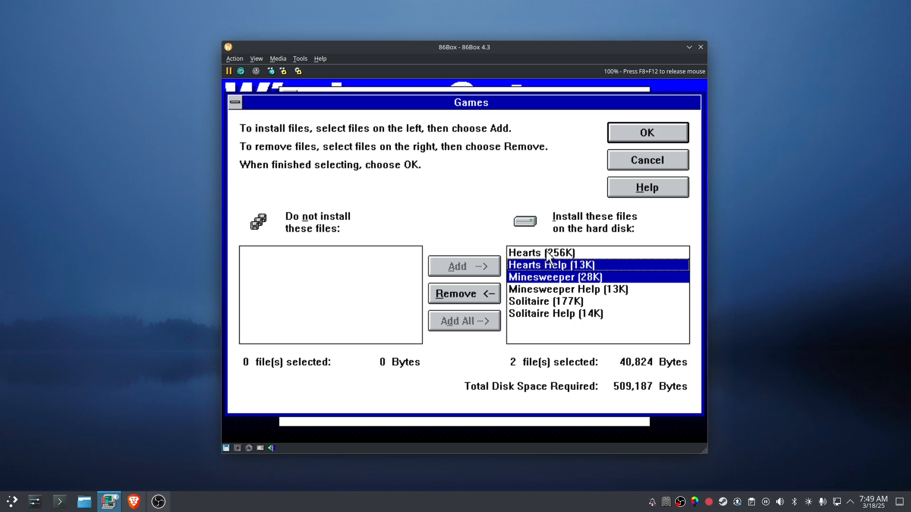
{"action": "left_click", "coordinate": [550, 265]}
{"action": "left_click", "coordinate": [552, 279]}
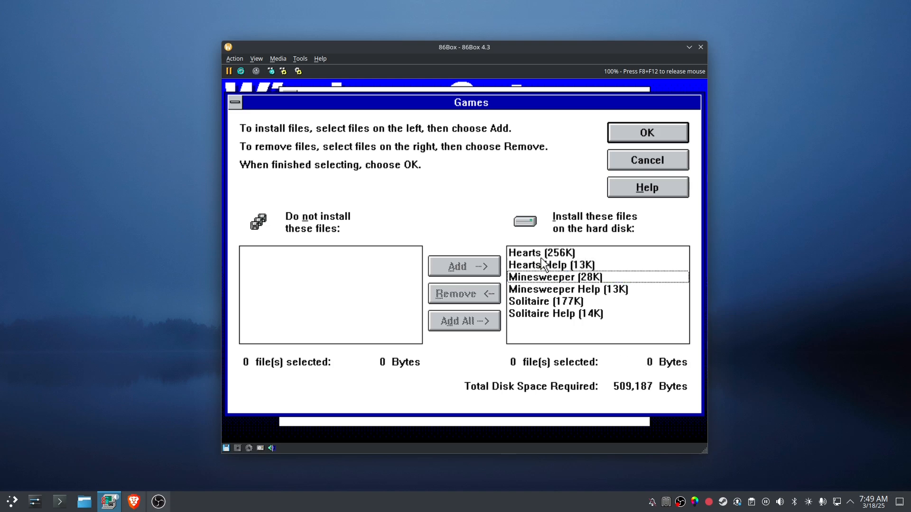
{"action": "left_click", "coordinate": [541, 255]}
{"action": "left_click", "coordinate": [484, 297]}
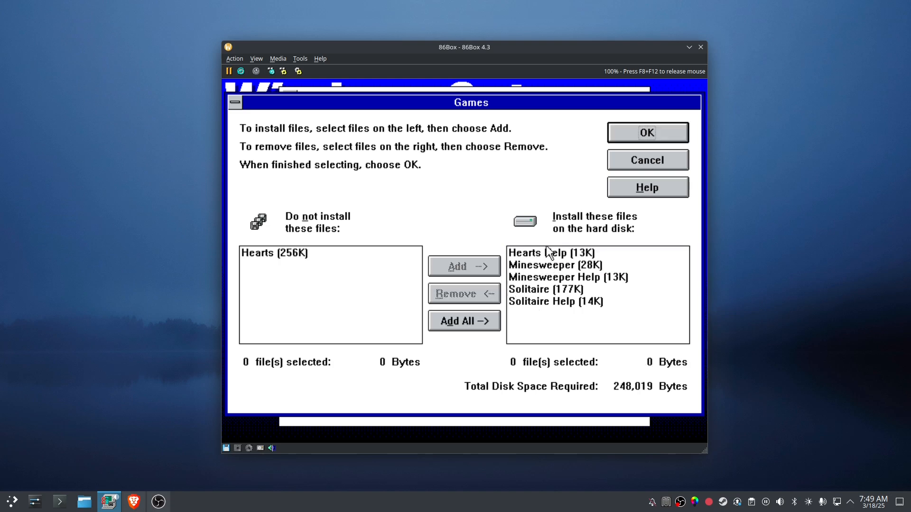
{"action": "left_click", "coordinate": [548, 254]}
{"action": "left_click", "coordinate": [463, 299]}
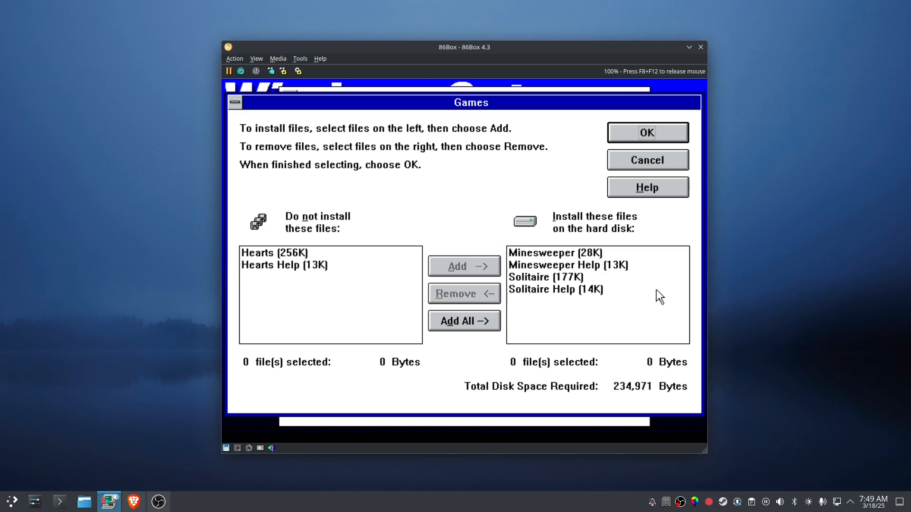
Step: Accept the Games files, keep all Screen Savers and Wallpapers, Sounds, Etc. files, and continue with the component selection
{"action": "left_click", "coordinate": [658, 131]}
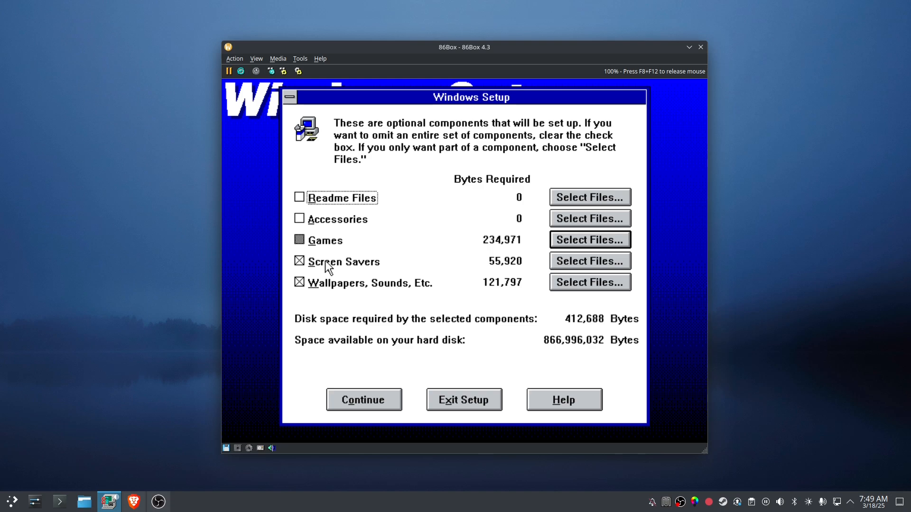
{"action": "left_click", "coordinate": [593, 261]}
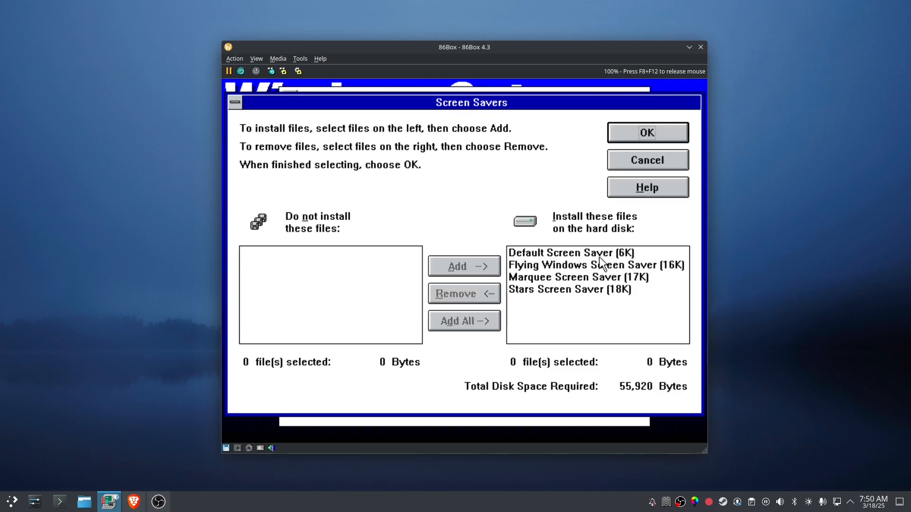
{"action": "left_click", "coordinate": [631, 158]}
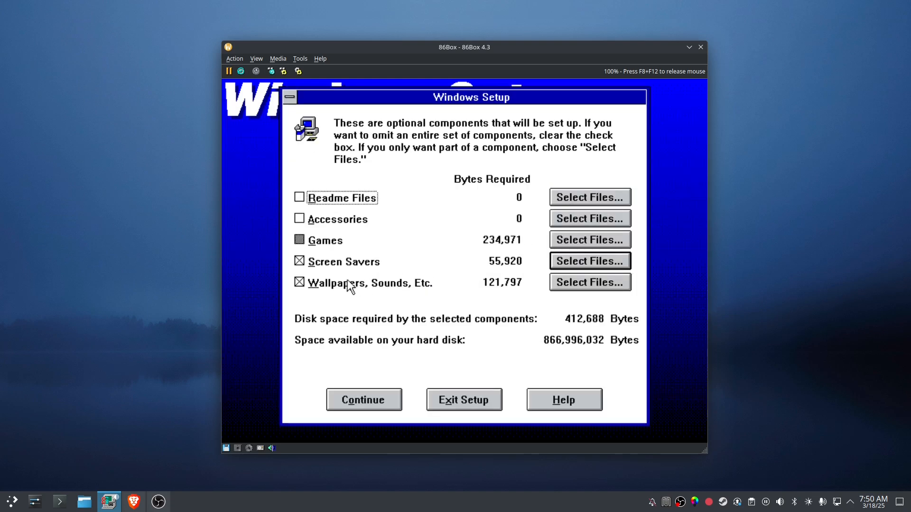
{"action": "left_click", "coordinate": [609, 281]}
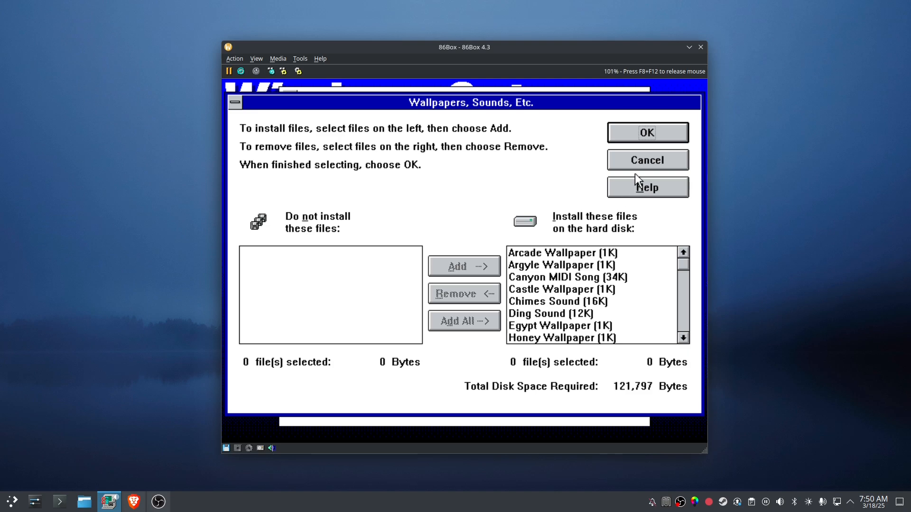
{"action": "left_click", "coordinate": [656, 141]}
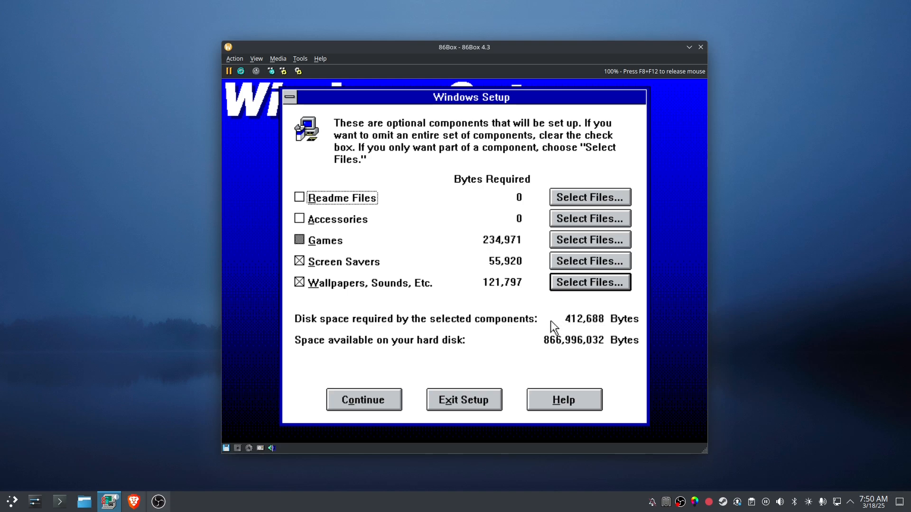
{"action": "left_click", "coordinate": [342, 399]}
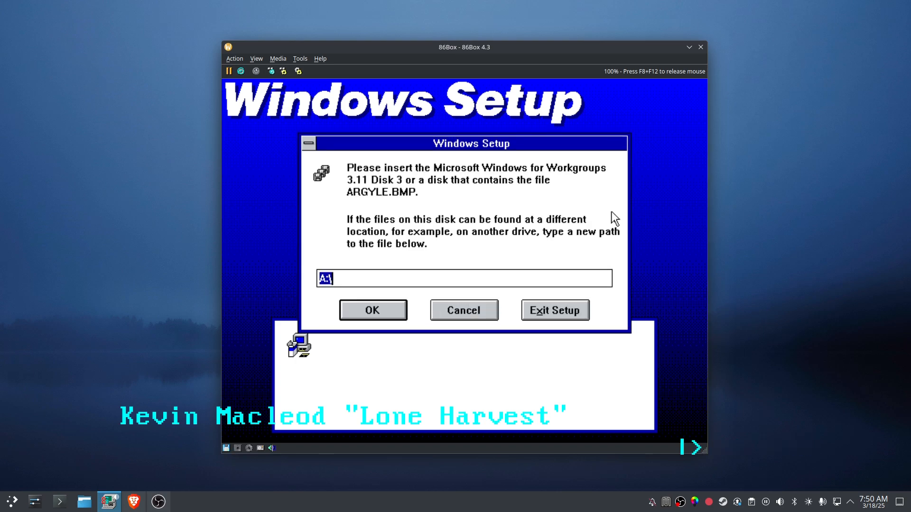
Step: Load the existing floppy image Disk03 [1.44M] [3.5].img into drive A and resume copying files
{"action": "key", "text": "F8+F12"}
{"action": "left_click", "coordinate": [226, 448]}
{"action": "left_click", "coordinate": [258, 389]}
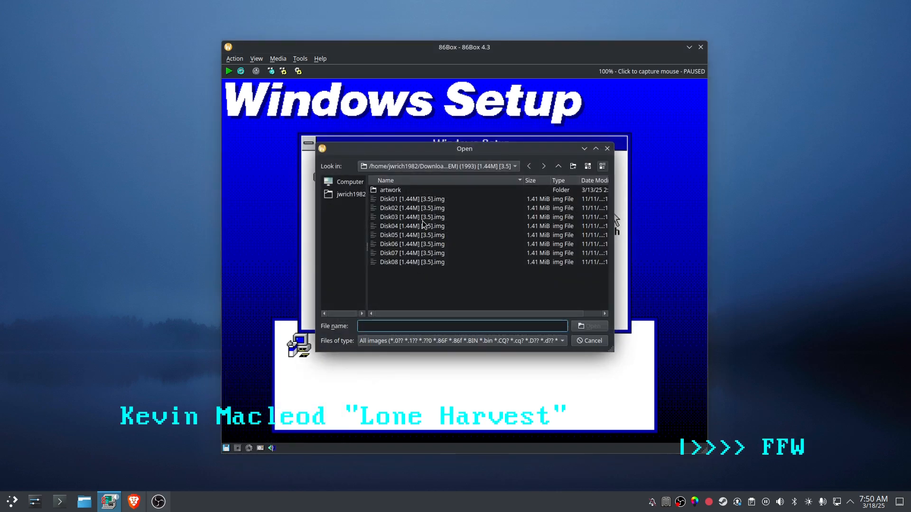
{"action": "double_click", "coordinate": [422, 221]}
{"action": "key", "text": "Return"}
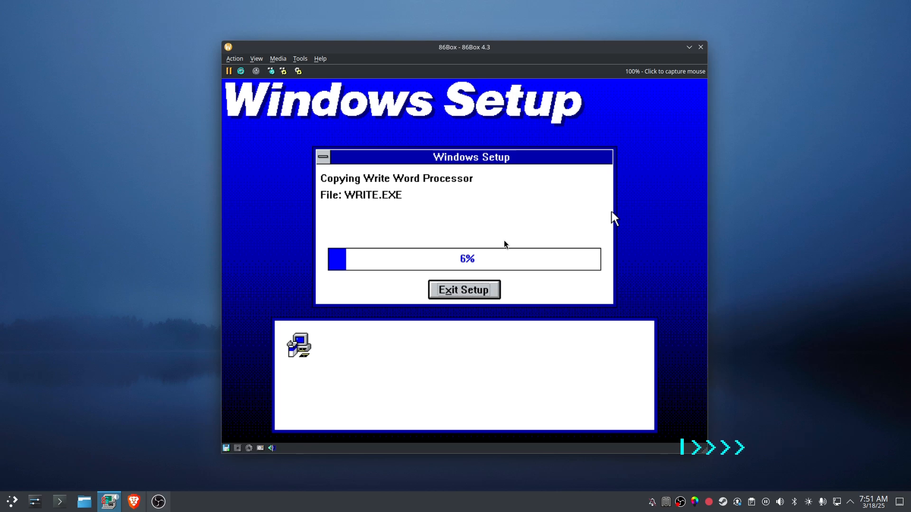
Step: Swap the floppy image to Disk04 [1.44M] [3.5].img and resume the Windows installation
{"action": "left_click", "coordinate": [226, 448]}
{"action": "left_click", "coordinate": [323, 376]}
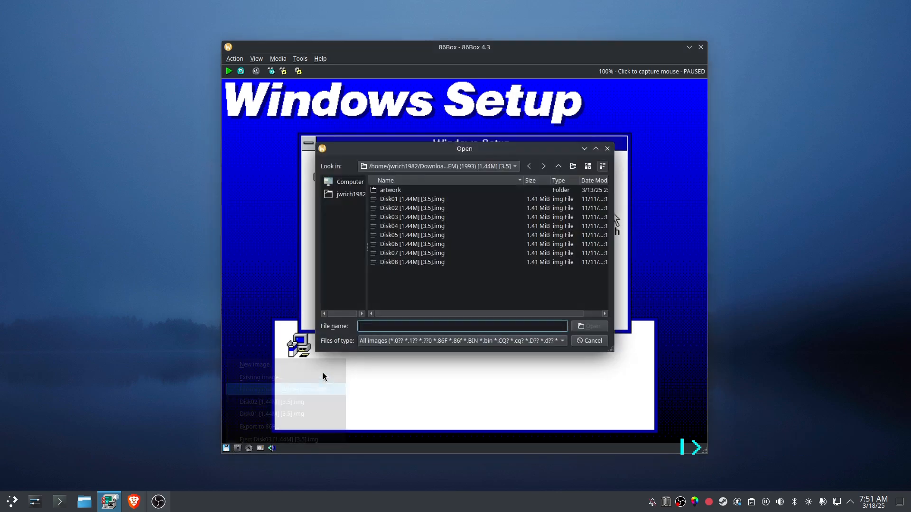
{"action": "double_click", "coordinate": [423, 227]}
{"action": "key", "text": "Return"}
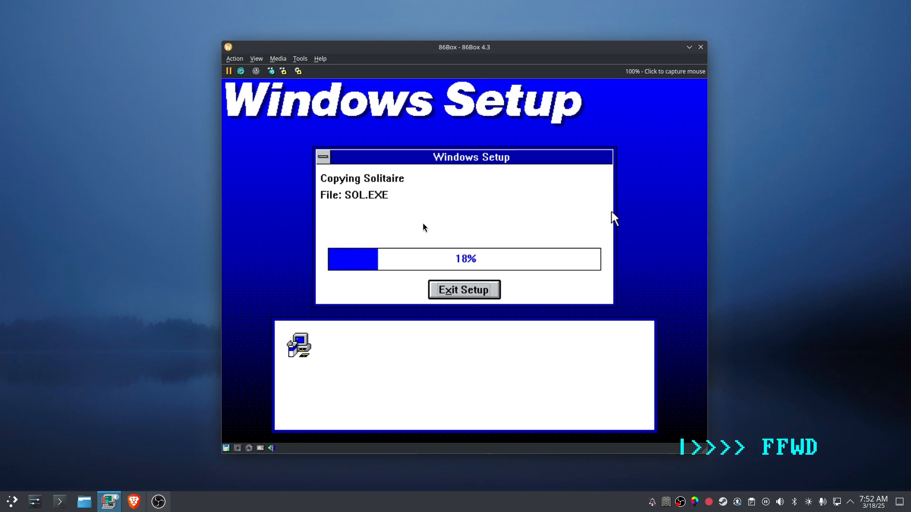
Step: Swap the floppy image to Disk05 [1.44M] [3.5].img and let Setup carry on copying
{"action": "left_click", "coordinate": [226, 449]}
{"action": "left_click", "coordinate": [266, 371]}
{"action": "double_click", "coordinate": [413, 235]}
{"action": "key", "text": "Return"}
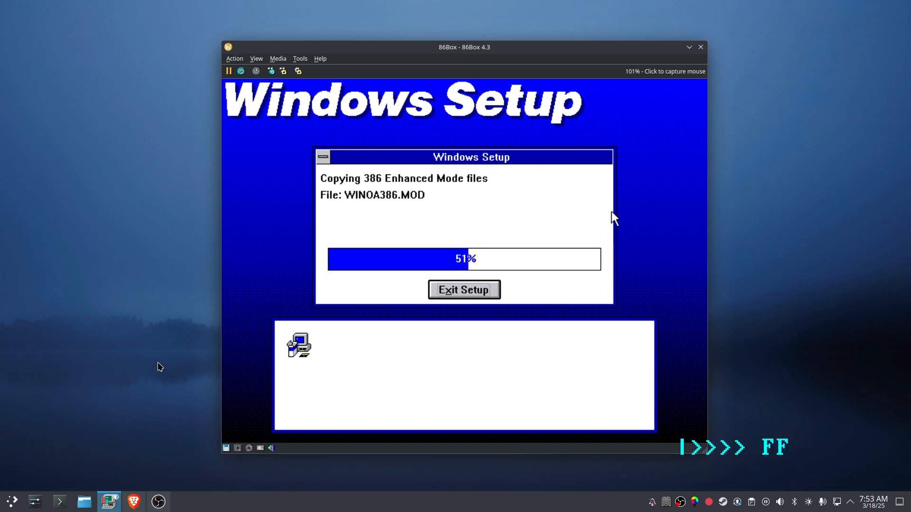
Step: Swap the floppy image to Disk06 [1.44M] [3.5].img and continue Setup from drive A
{"action": "left_click", "coordinate": [226, 448]}
{"action": "left_click", "coordinate": [258, 355]}
{"action": "double_click", "coordinate": [412, 244]}
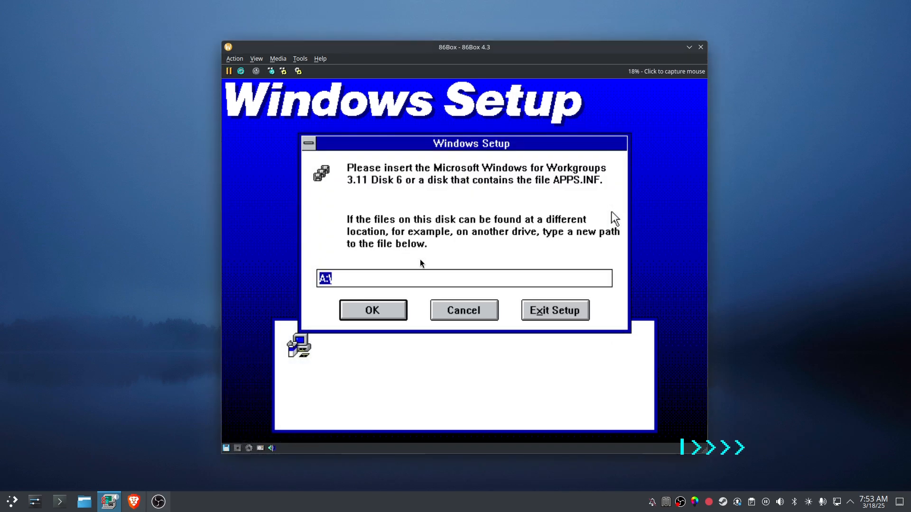
{"action": "key", "text": "Return"}
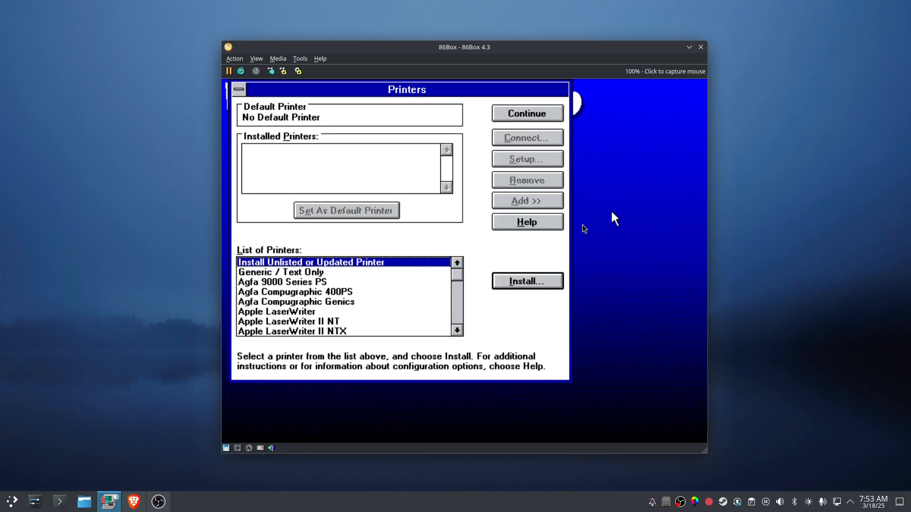
Step: Choose the NEC Colormate PS/40 from the list of printers and start installing its driver
{"action": "left_click", "coordinate": [577, 250]}
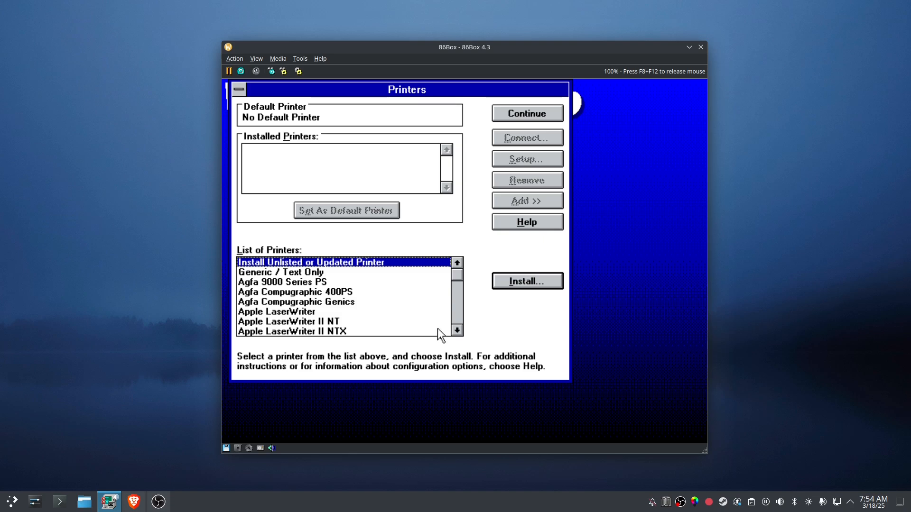
{"action": "left_click", "coordinate": [457, 330]}
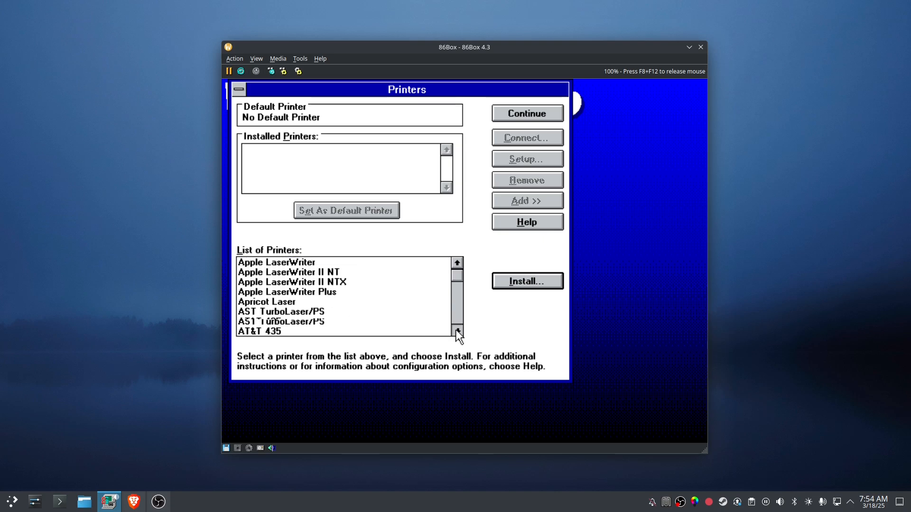
{"action": "left_click_drag", "start_coordinate": [457, 331], "coordinate": [457, 331]}
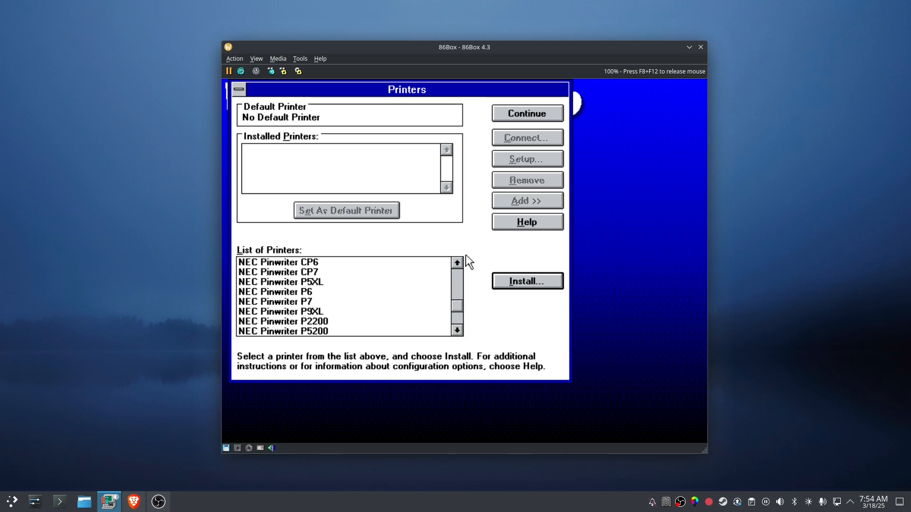
{"action": "left_click_drag", "start_coordinate": [461, 263], "coordinate": [461, 263]}
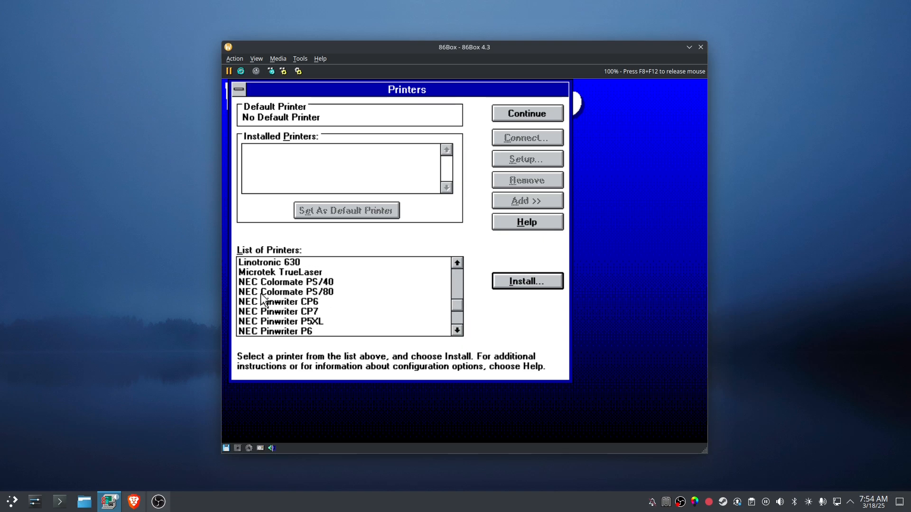
{"action": "left_click", "coordinate": [306, 283]}
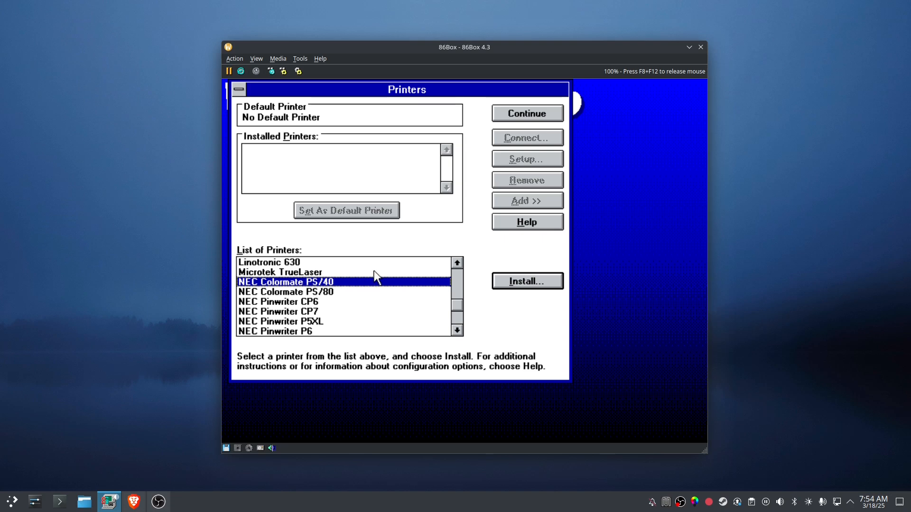
{"action": "left_click", "coordinate": [522, 280]}
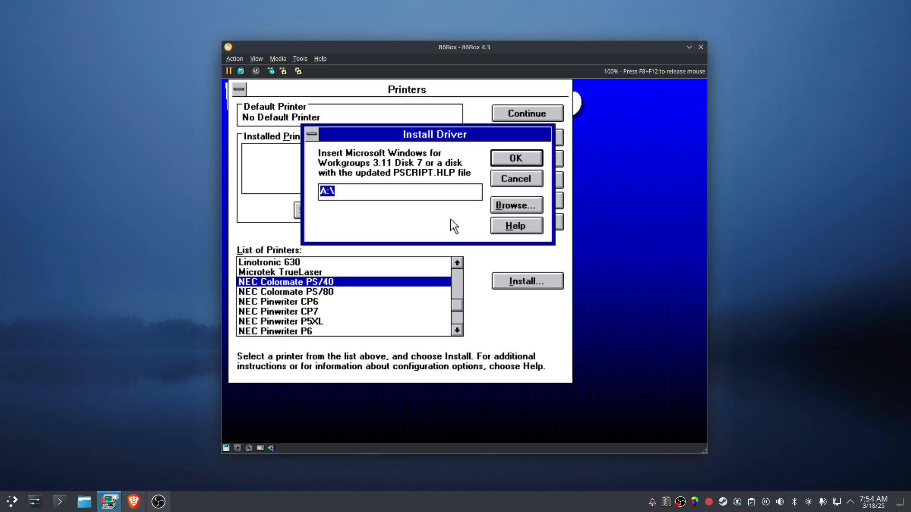
Step: Load the floppy image Disk07 [1.44M] [3.5].img and continue the printer driver installation from drive A
{"action": "key", "text": "F8+F12"}
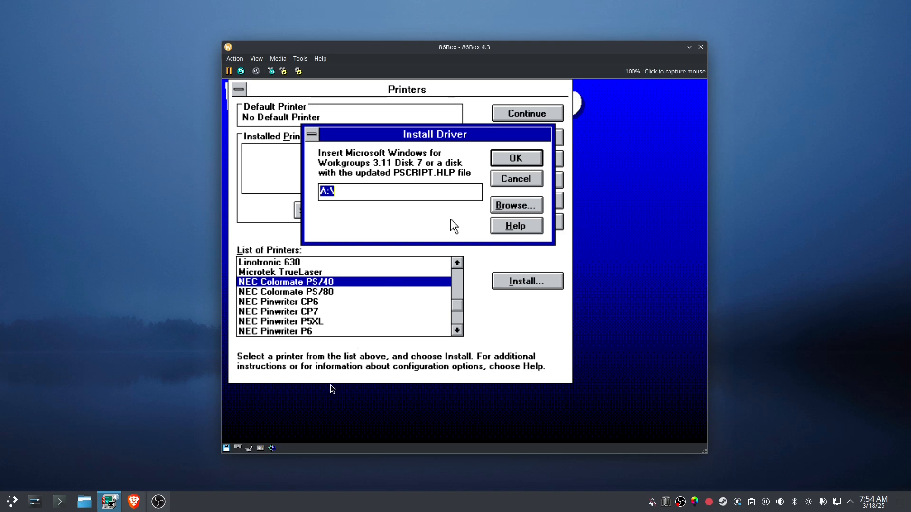
{"action": "left_click", "coordinate": [226, 448]}
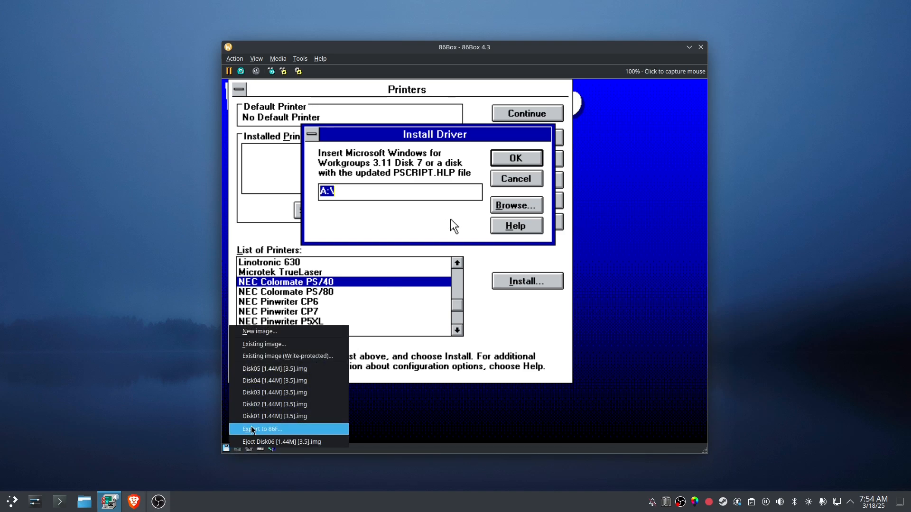
{"action": "left_click", "coordinate": [264, 344]}
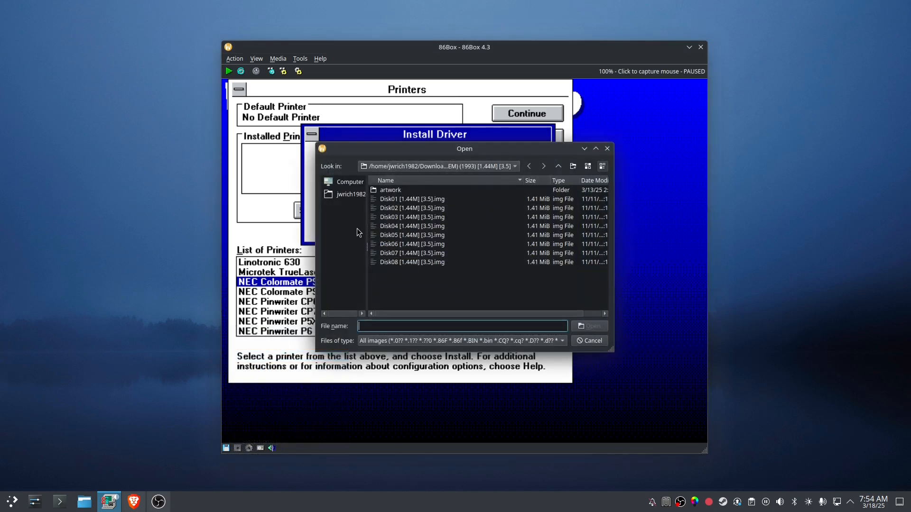
{"action": "double_click", "coordinate": [403, 254]}
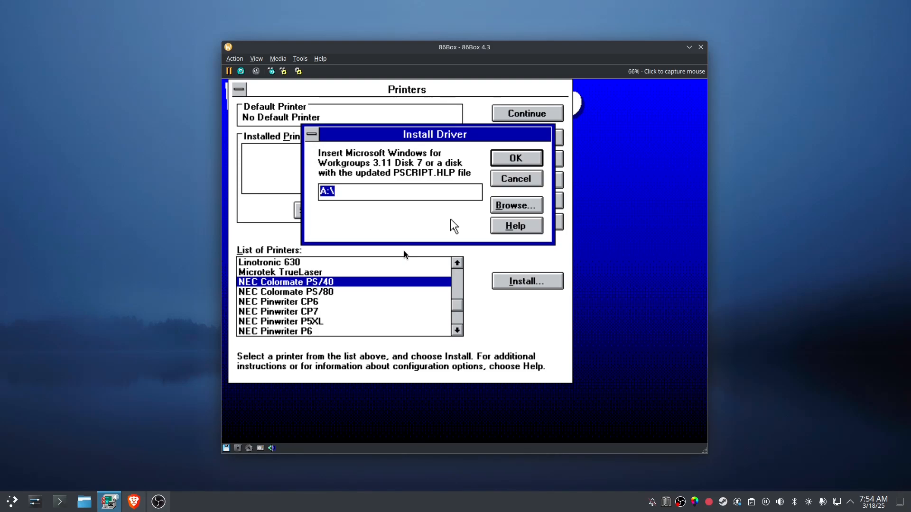
{"action": "key", "text": "Return"}
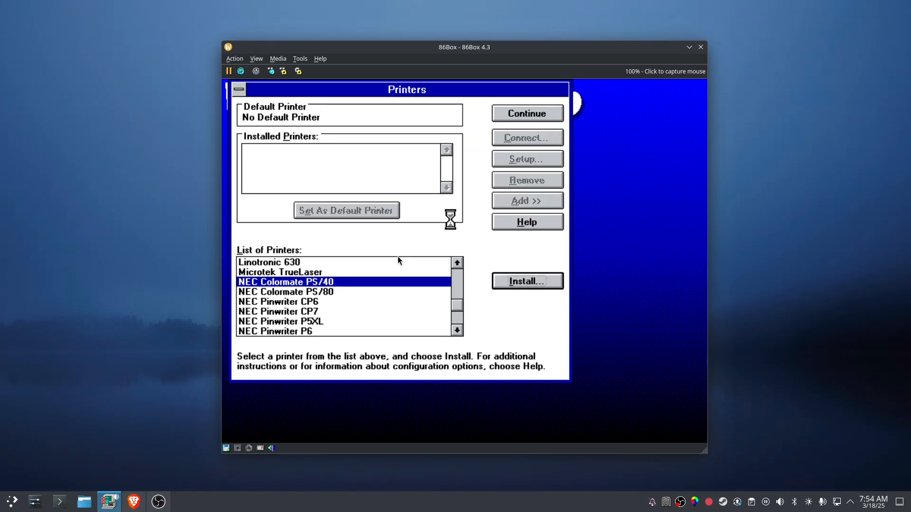
Step: Set the NEC Colormate PS/40 on LPT1 as the default printer and finish printer setup
{"action": "left_click", "coordinate": [398, 257]}
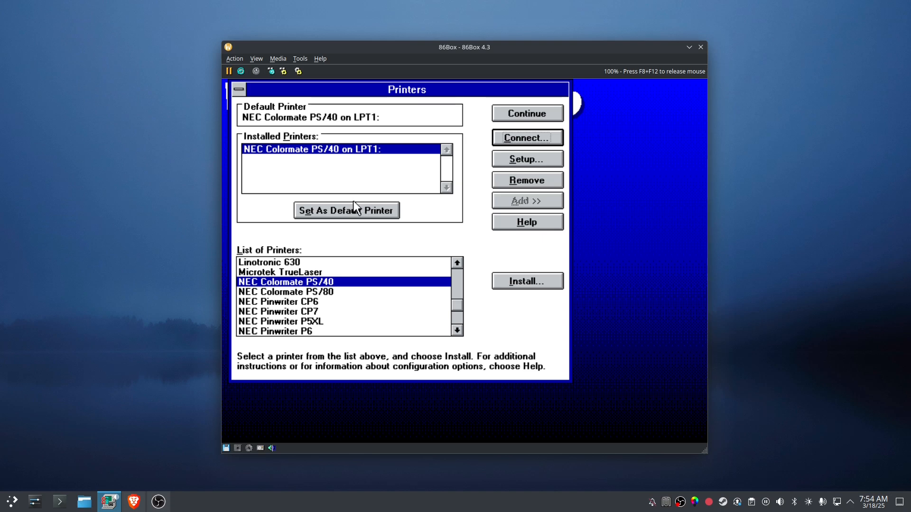
{"action": "left_click", "coordinate": [353, 204]}
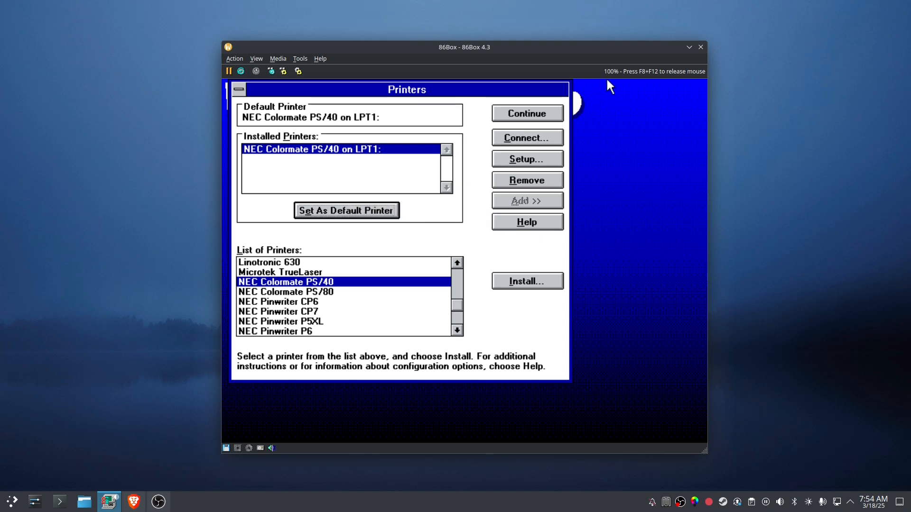
{"action": "left_click", "coordinate": [554, 114]}
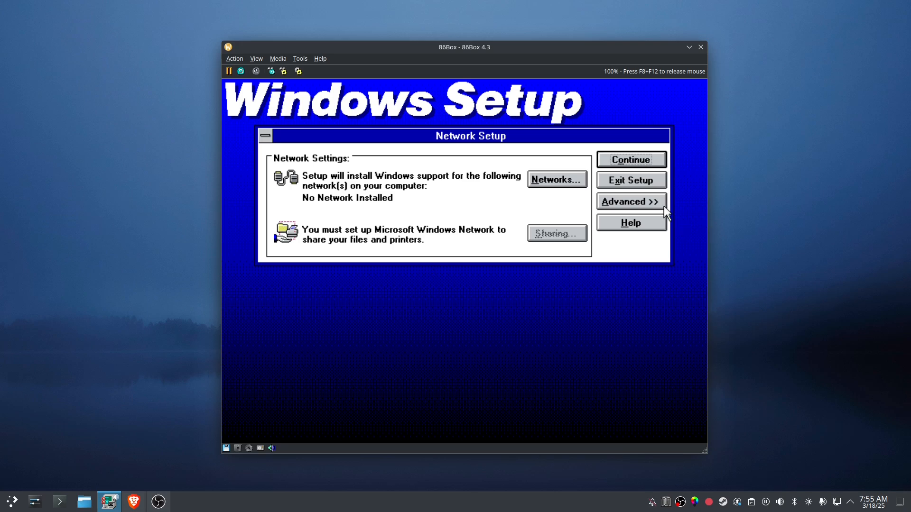
Step: Continue with no network installed and let Setup make all modifications to CONFIG.SYS and AUTOEXEC.BAT
{"action": "left_click", "coordinate": [649, 160]}
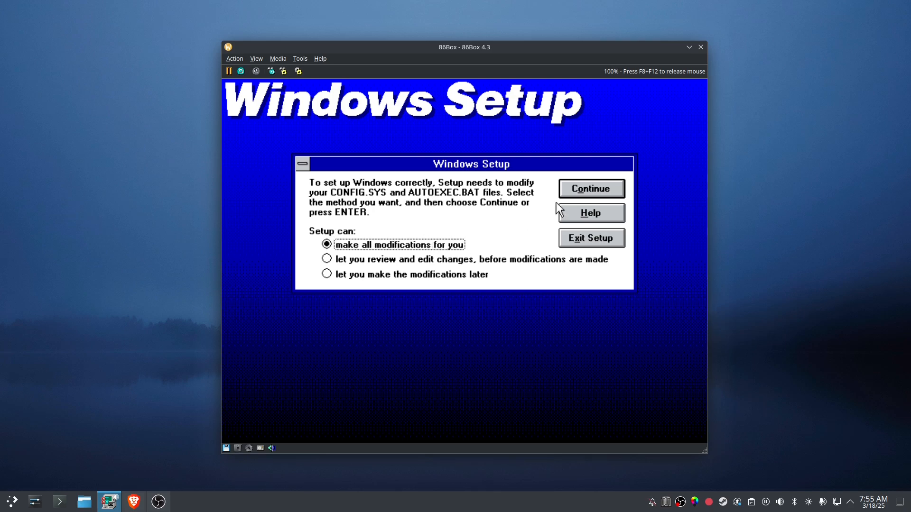
{"action": "left_click", "coordinate": [571, 194]}
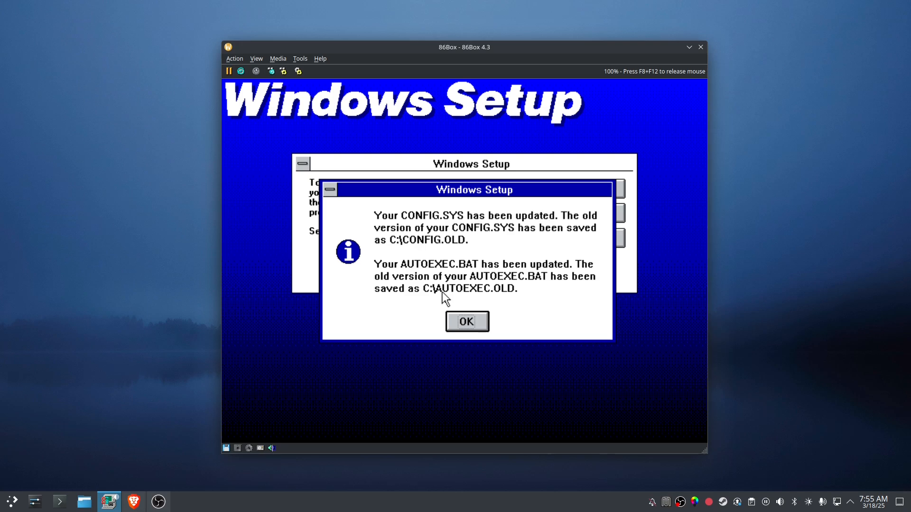
{"action": "left_click", "coordinate": [468, 321]}
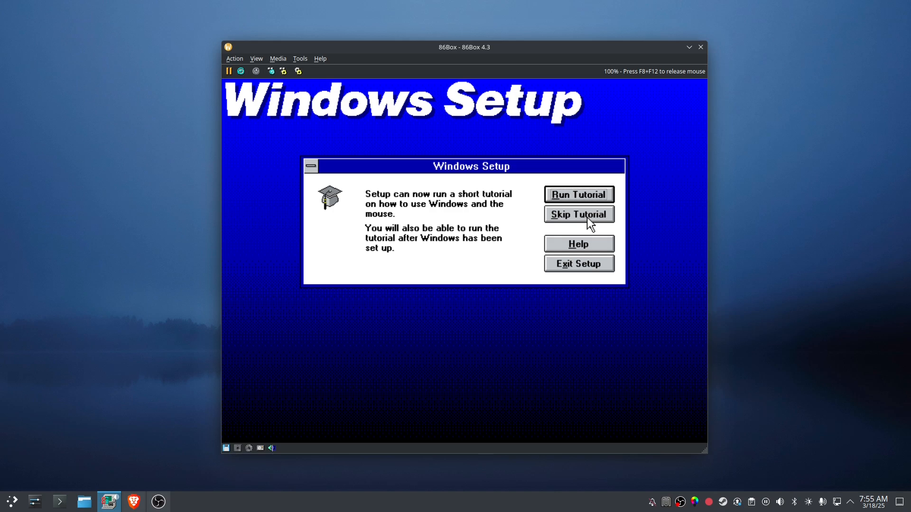
Step: Skip the Windows tutorial and exit Setup by returning to MS-DOS
{"action": "left_click", "coordinate": [587, 217]}
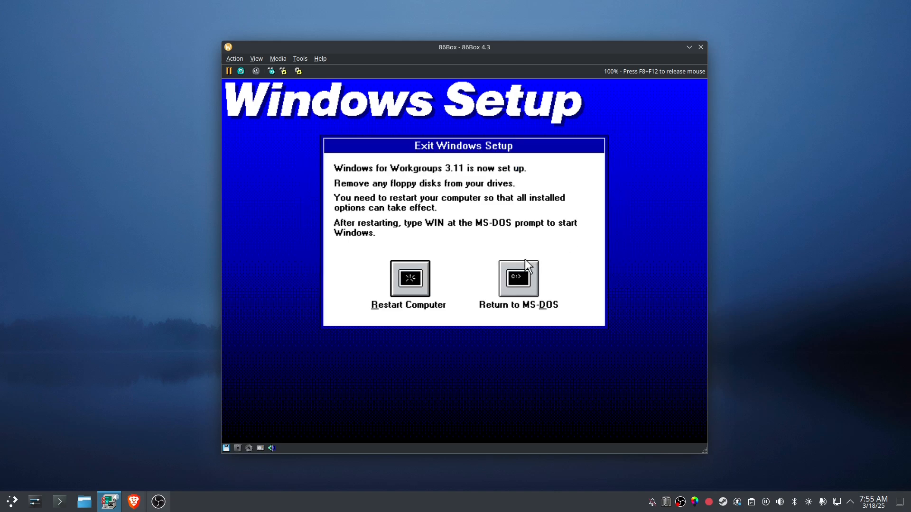
{"action": "left_click", "coordinate": [525, 262]}
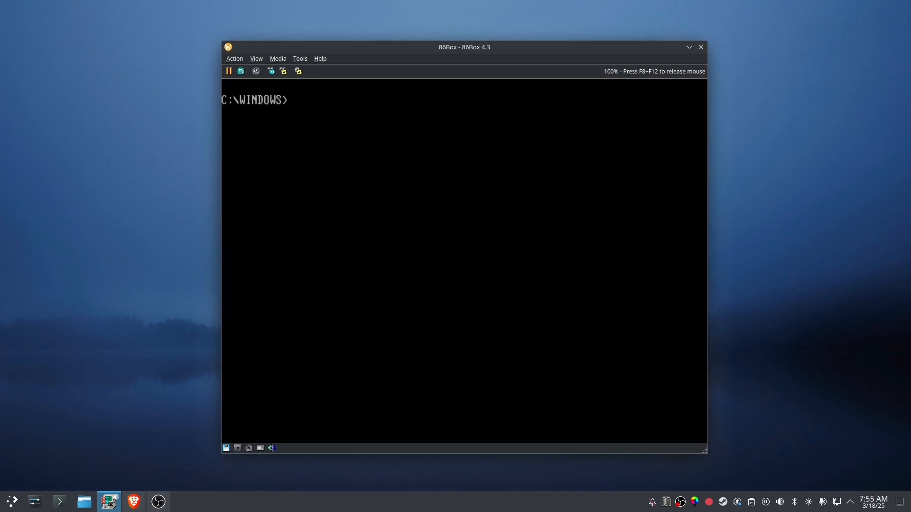
Step: Release the mouse from the virtual machine and eject the Disk07 [1.44M] [3.5].img floppy image
{"action": "type", "text": "setup"}
{"action": "key", "text": "F8+F12"}
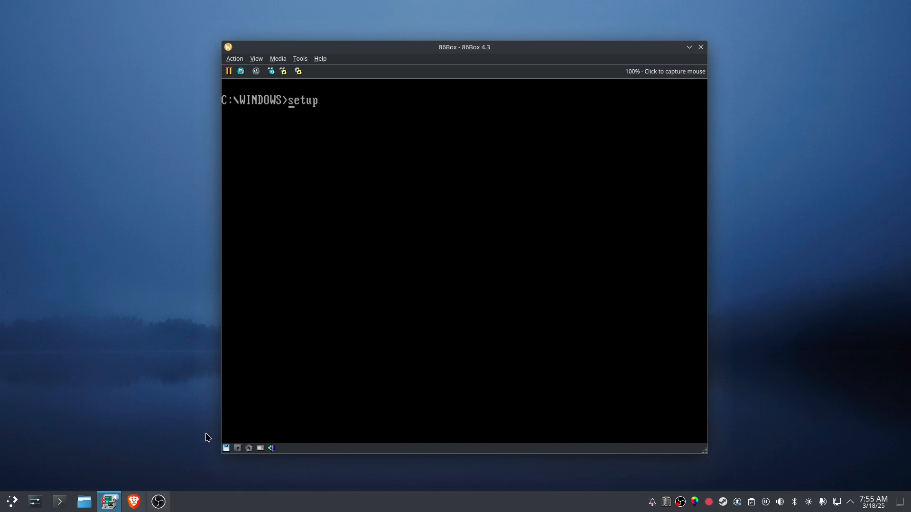
{"action": "left_click", "coordinate": [227, 449]}
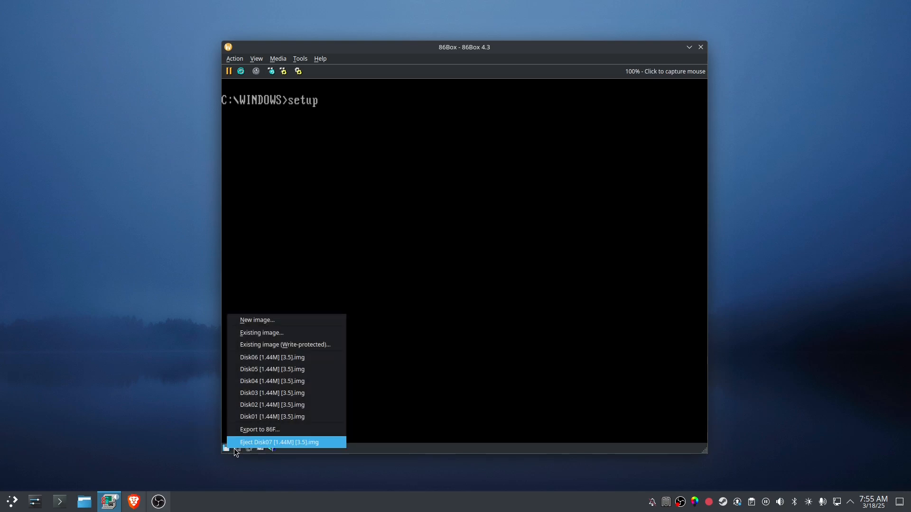
{"action": "left_click", "coordinate": [254, 443]}
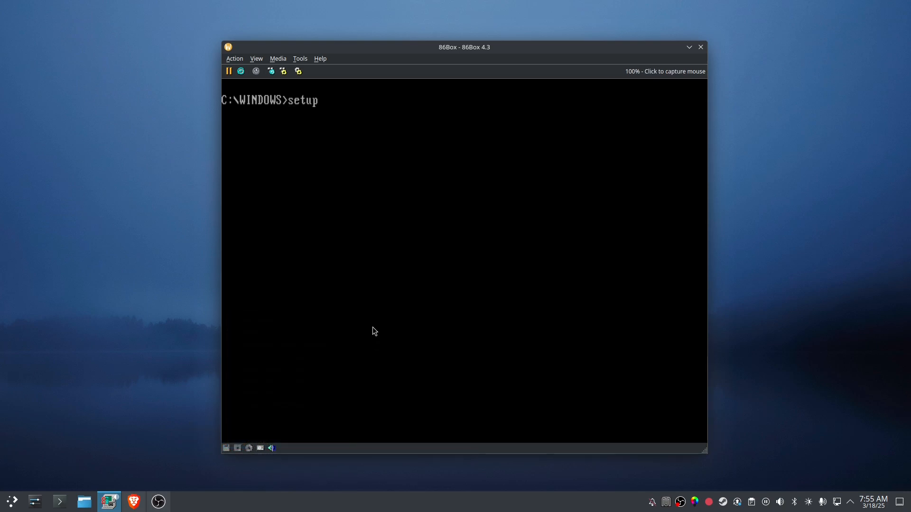
Step: Discard the pending setup command, go up to the root of drive C and list its directory
{"action": "key", "text": "BackSpace"}
{"action": "key", "text": "BackSpace"}
{"action": "key", "text": "BackSpace"}
{"action": "key", "text": "BackSpace"}
{"action": "key", "text": "BackSpace"}
{"action": "type", "text": "cd.."}
{"action": "key", "text": "Return"}
{"action": "type", "text": "dir"}
{"action": "key", "text": "Return"}
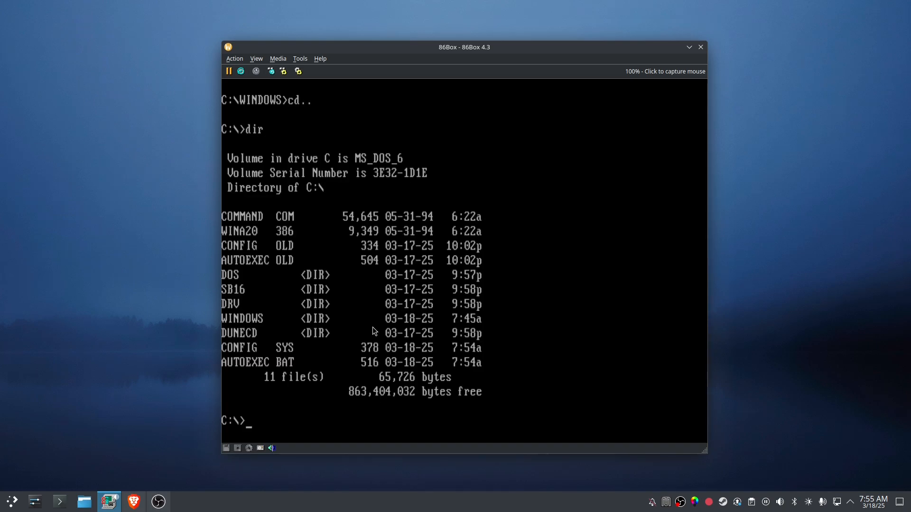
Step: Open config.sys from the root of drive C in the MS-DOS Editor
{"action": "type", "text": "edit cio"}
{"action": "key", "text": "BackSpace"}
{"action": "key", "text": "BackSpace"}
{"action": "type", "text": "onfig.sys"}
{"action": "key", "text": "Return"}
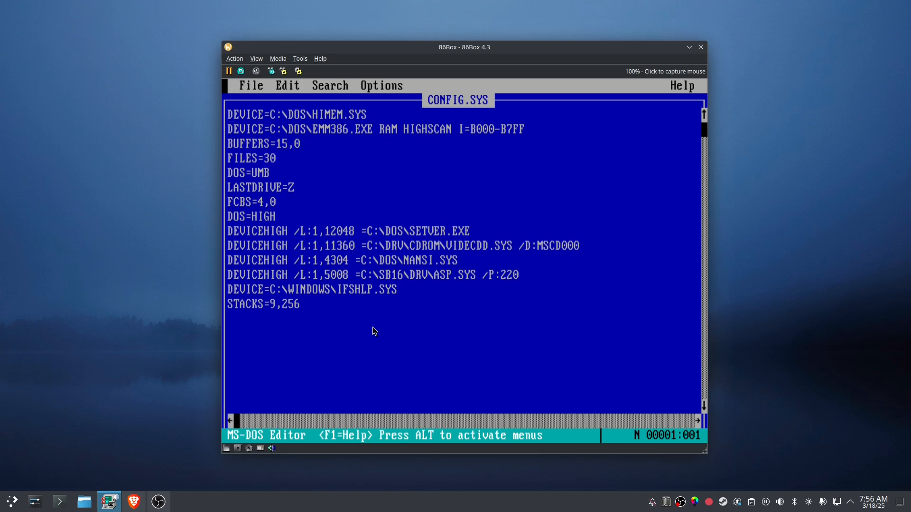
Step: Move the STACKS=9,256 line from the end of CONFIG.SYS to directly below the DOS=HIGH line
{"action": "key", "text": "Down"}
{"action": "key", "text": "Down"}
{"action": "key", "text": "Down"}
{"action": "key", "text": "Down"}
{"action": "key", "text": "Down"}
{"action": "key", "text": "Down"}
{"action": "key", "text": "Down"}
{"action": "key", "text": "Down"}
{"action": "key", "text": "Down"}
{"action": "key", "text": "Down"}
{"action": "key", "text": "Down"}
{"action": "key", "text": "End"}
{"action": "key", "text": "Down"}
{"action": "key", "text": "Home"}
{"action": "key", "text": "shift+End"}
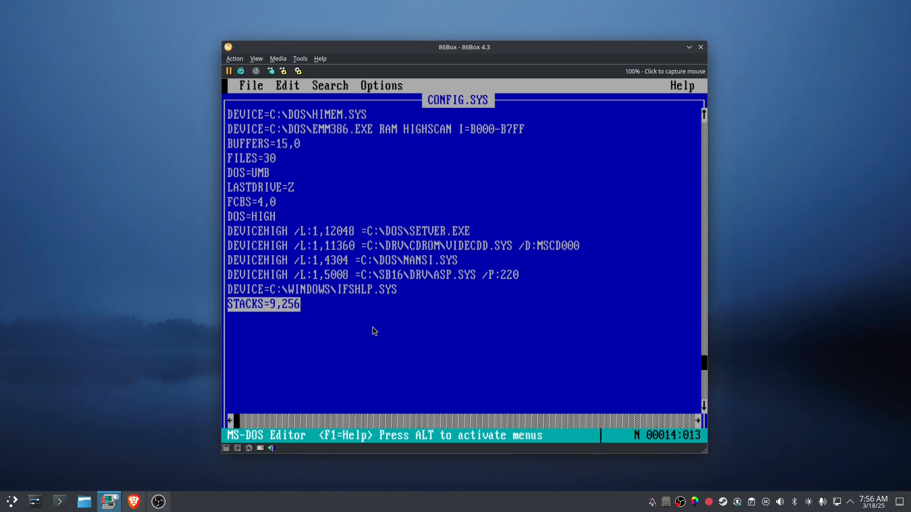
{"action": "key", "text": "alt+e"}
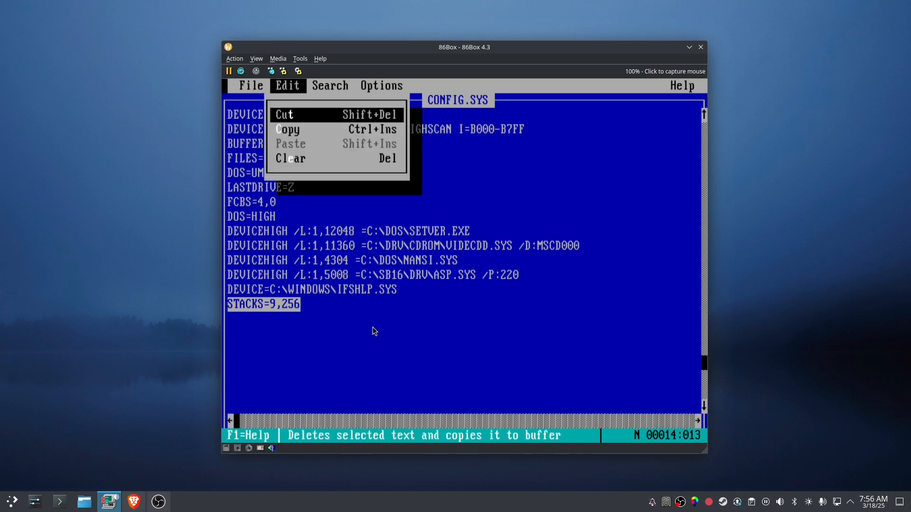
{"action": "key", "text": "Return"}
{"action": "key", "text": "Up"}
{"action": "key", "text": "Up"}
{"action": "key", "text": "Up"}
{"action": "key", "text": "Up"}
{"action": "key", "text": "Up"}
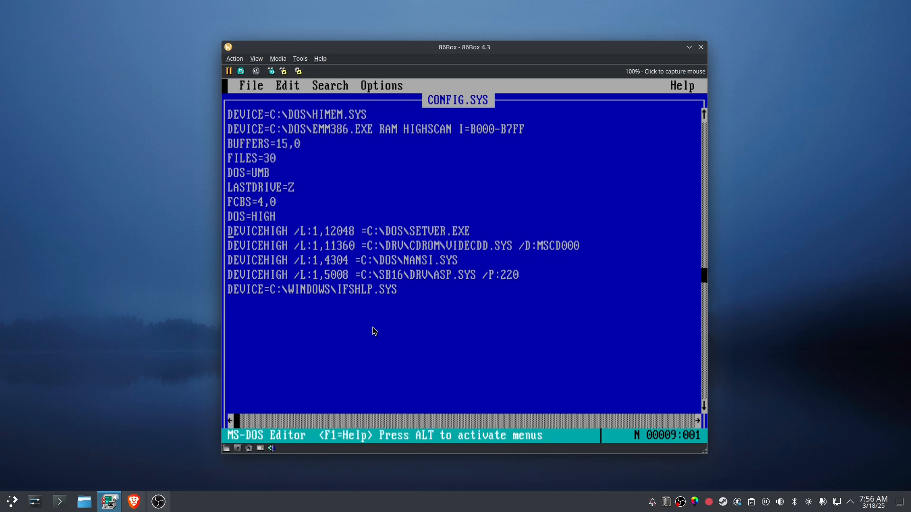
{"action": "key", "text": "shift+Insert"}
Step: Extend the DOS=UMB line in CONFIG.SYS to read DOS=UMB,HIGH
{"action": "key", "text": "Up"}
{"action": "key", "text": "Up"}
{"action": "key", "text": "Up"}
{"action": "key", "text": "Up"}
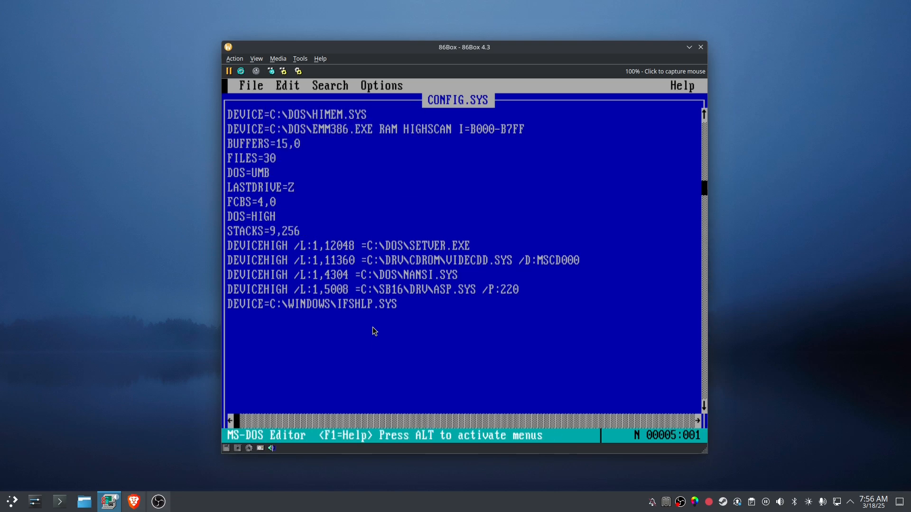
{"action": "key", "text": "Down"}
{"action": "key", "text": "End"}
{"action": "type", "text": ",HIGH"}
Step: Delete the separate DOS=HIGH line between FCBS and STACKS, including its line break
{"action": "key", "text": "Down"}
{"action": "key", "text": "Down"}
{"action": "key", "text": "Down"}
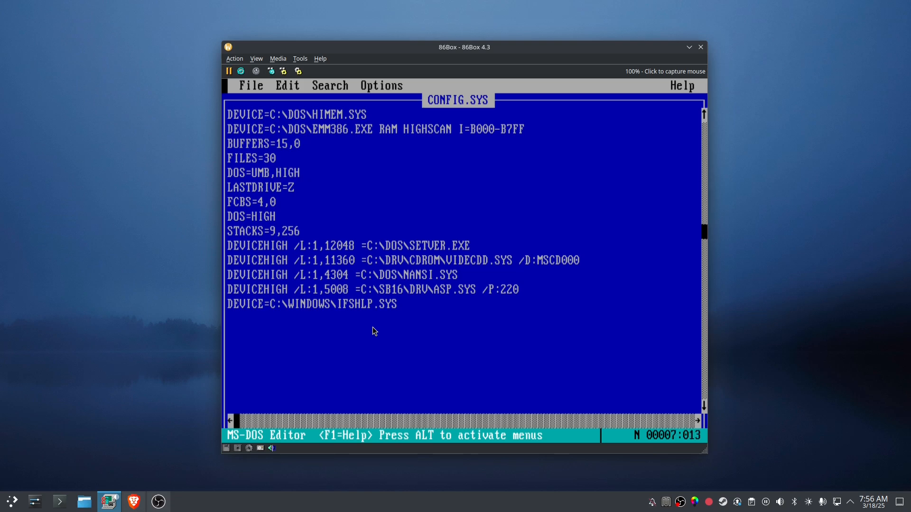
{"action": "key", "text": "Home"}
{"action": "key", "text": "shift+End"}
{"action": "key", "text": "Delete"}
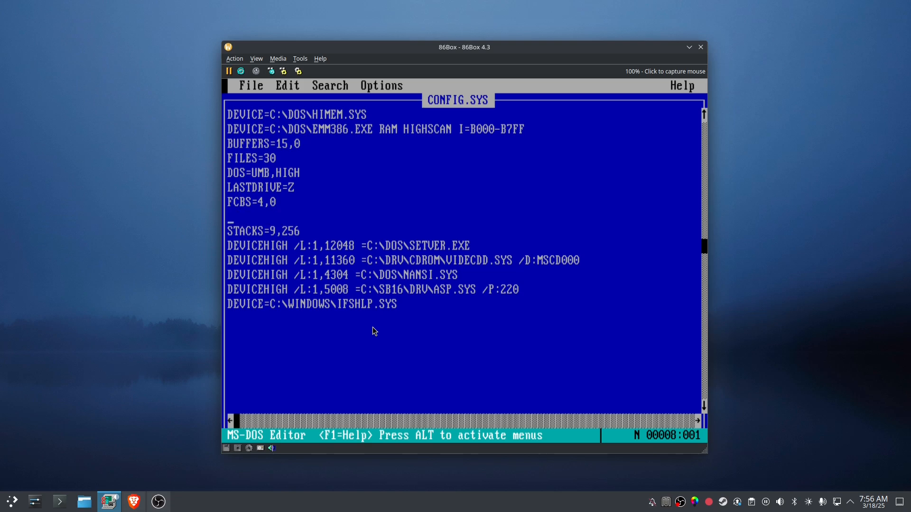
{"action": "key", "text": "Delete"}
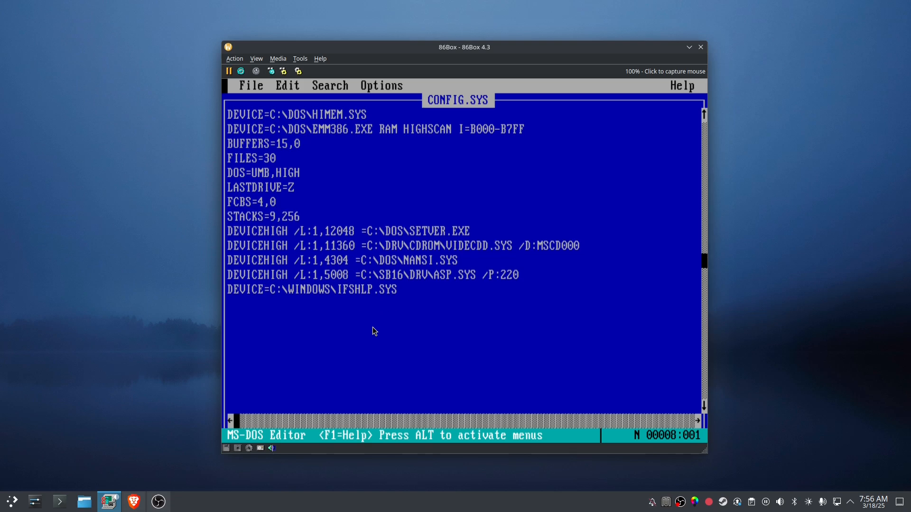
Step: Set the FILES value in CONFIG.SYS to 40
{"action": "key", "text": "Up"}
{"action": "key", "text": "Up"}
{"action": "key", "text": "Up"}
{"action": "key", "text": "Up"}
{"action": "key", "text": "End"}
{"action": "key", "text": "BackSpace"}
{"action": "key", "text": "BackSpace"}
{"action": "type", "text": "40"}
Step: Exit the editor and save the changes to CONFIG.SYS
{"action": "key", "text": "alt"}
{"action": "key", "text": "f"}
{"action": "key", "text": "Up"}
{"action": "key", "text": "Return"}
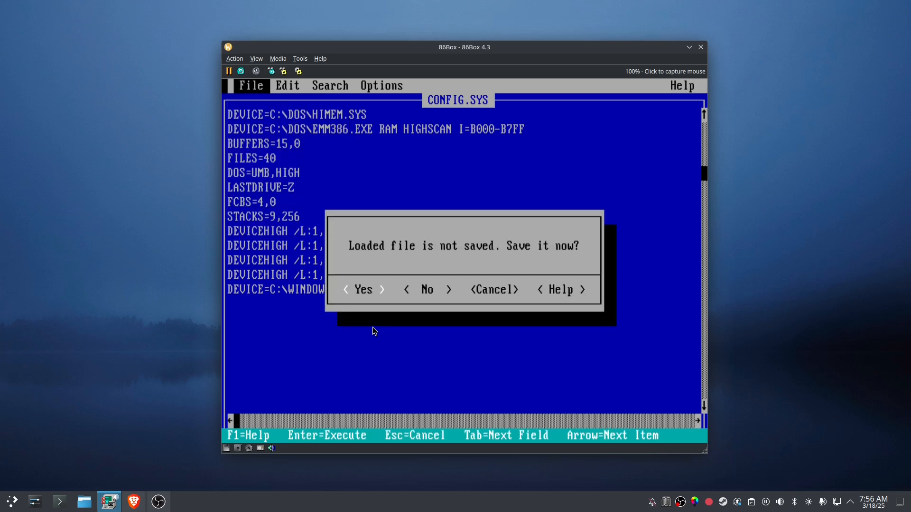
{"action": "key", "text": "Return"}
Step: Open autoexec.bat from the root of drive C in the MS-DOS Editor
{"action": "type", "text": "edi"}
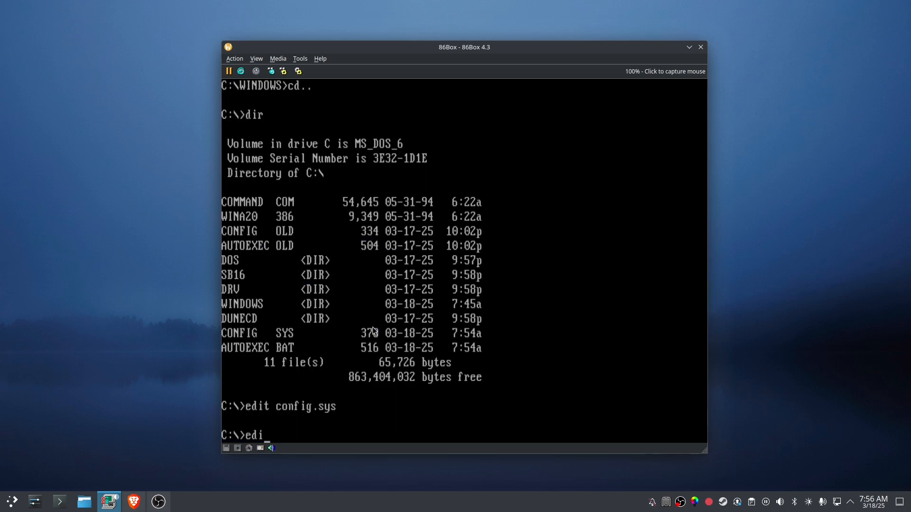
{"action": "type", "text": "t autoexec.bat"}
{"action": "key", "text": "Return"}
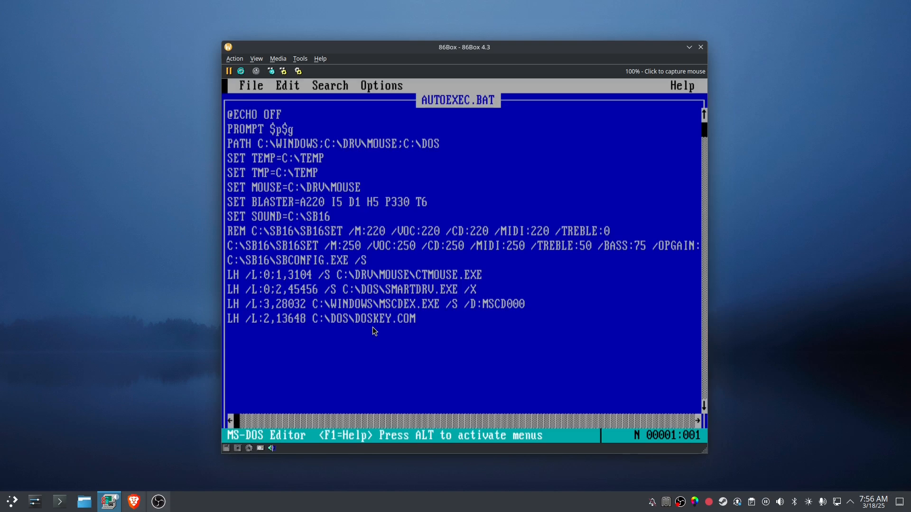
Step: Remove the C:\DRV\MOUSE; entry from the PATH line so it reads PATH C:\WINDOWS;C:\DOS
{"action": "key", "text": "Down"}
{"action": "key", "text": "Down"}
{"action": "key", "text": "Right"}
{"action": "key", "text": "Right"}
{"action": "key", "text": "Right"}
{"action": "key", "text": "Right"}
{"action": "key", "text": "Right"}
{"action": "key", "text": "Right"}
{"action": "key", "text": "Right"}
{"action": "key", "text": "Right"}
{"action": "key", "text": "Right"}
{"action": "key", "text": "Right"}
{"action": "key", "text": "Right"}
{"action": "key", "text": "Right"}
{"action": "key", "text": "Right"}
{"action": "key", "text": "Right"}
{"action": "key", "text": "Right"}
{"action": "key", "text": "Right"}
{"action": "key", "text": "Right"}
{"action": "key", "text": "Right"}
{"action": "key", "text": "Right"}
{"action": "key", "text": "Right"}
{"action": "key", "text": "Right"}
{"action": "key", "text": "Right"}
{"action": "key", "text": "Right"}
{"action": "key", "text": "Right"}
{"action": "key", "text": "Right"}
{"action": "key", "text": "Left"}
{"action": "key", "text": "Left"}
{"action": "key", "text": "Left"}
{"action": "key", "text": "Left"}
{"action": "key", "text": "Left"}
{"action": "key", "text": "Left"}
{"action": "key", "text": "Left"}
{"action": "key", "text": "Left"}
{"action": "key", "text": "Left"}
{"action": "key", "text": "Right"}
{"action": "key", "text": "Right"}
{"action": "key", "text": "Right"}
{"action": "key", "text": "Right"}
{"action": "key", "text": "Right"}
{"action": "key", "text": "Right"}
{"action": "key", "text": "Right"}
{"action": "key", "text": "Right"}
{"action": "key", "text": "Right"}
{"action": "key", "text": "Right"}
{"action": "key", "text": "Right"}
{"action": "key", "text": "Right"}
{"action": "key", "text": "Right"}
{"action": "key", "text": "BackSpace"}
{"action": "key", "text": "BackSpace"}
{"action": "key", "text": "BackSpace"}
{"action": "key", "text": "BackSpace"}
{"action": "key", "text": "BackSpace"}
{"action": "key", "text": "BackSpace"}
{"action": "key", "text": "BackSpace"}
{"action": "key", "text": "BackSpace"}
{"action": "key", "text": "BackSpace"}
{"action": "key", "text": "BackSpace"}
{"action": "key", "text": "BackSpace"}
{"action": "key", "text": "BackSpace"}
{"action": "key", "text": "BackSpace"}
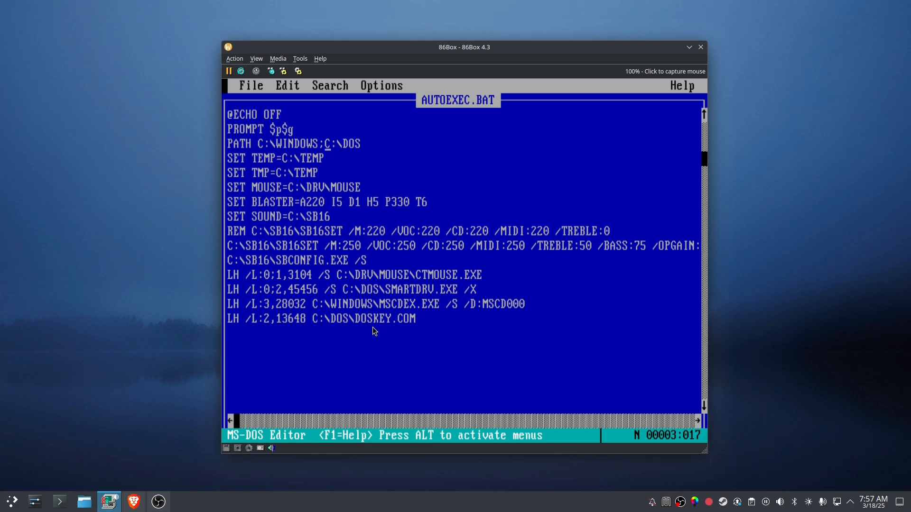
Step: Change the MSCDEX.EXE path in AUTOEXEC.BAT from C:\WINDOWS to C:\DRV\CDROM
{"action": "key", "text": "Down"}
{"action": "key", "text": "Down"}
{"action": "key", "text": "Down"}
{"action": "key", "text": "Left"}
{"action": "key", "text": "Left"}
{"action": "key", "text": "Left"}
{"action": "key", "text": "Left"}
{"action": "key", "text": "Left"}
{"action": "key", "text": "Left"}
{"action": "key", "text": "Left"}
{"action": "key", "text": "Left"}
{"action": "key", "text": "Left"}
{"action": "key", "text": "Left"}
{"action": "key", "text": "Down"}
{"action": "key", "text": "Down"}
{"action": "key", "text": "Down"}
{"action": "key", "text": "Down"}
{"action": "key", "text": "Down"}
{"action": "key", "text": "Down"}
{"action": "key", "text": "Down"}
{"action": "key", "text": "Down"}
{"action": "key", "text": "Down"}
{"action": "key", "text": "Up"}
{"action": "key", "text": "Right"}
{"action": "key", "text": "Right"}
{"action": "key", "text": "Right"}
{"action": "key", "text": "Right"}
{"action": "key", "text": "Right"}
{"action": "key", "text": "Right"}
{"action": "key", "text": "Right"}
{"action": "key", "text": "Right"}
{"action": "key", "text": "Right"}
{"action": "key", "text": "Right"}
{"action": "key", "text": "Right"}
{"action": "key", "text": "Right"}
{"action": "key", "text": "Right"}
{"action": "key", "text": "Right"}
{"action": "key", "text": "Right"}
{"action": "key", "text": "Right"}
{"action": "key", "text": "Right"}
{"action": "key", "text": "Right"}
{"action": "key", "text": "Right"}
{"action": "key", "text": "BackSpace"}
{"action": "key", "text": "BackSpace"}
{"action": "key", "text": "BackSpace"}
{"action": "key", "text": "BackSpace"}
{"action": "key", "text": "BackSpace"}
{"action": "key", "text": "BackSpace"}
{"action": "key", "text": "BackSpace"}
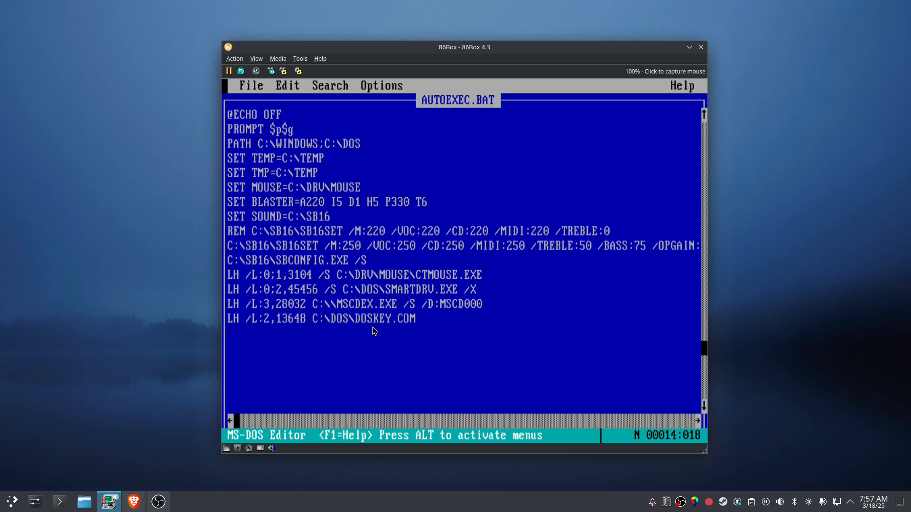
{"action": "type", "text": "DRV"}
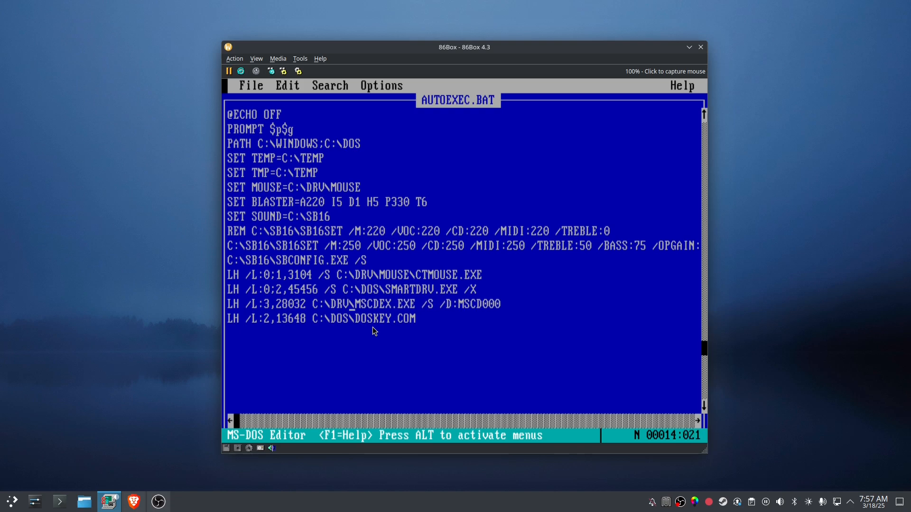
{"action": "type", "text": "\\CDROM"}
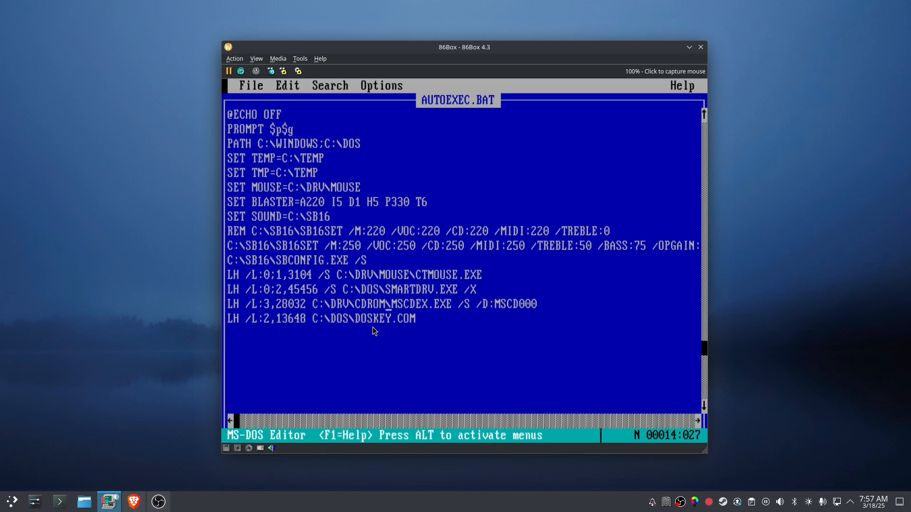
{"action": "key", "text": "Right"}
{"action": "key", "text": "Right"}
{"action": "key", "text": "Right"}
{"action": "key", "text": "Right"}
{"action": "key", "text": "Right"}
{"action": "key", "text": "Right"}
{"action": "key", "text": "Right"}
{"action": "key", "text": "Left"}
{"action": "key", "text": "Left"}
{"action": "key", "text": "Left"}
{"action": "key", "text": "Left"}
{"action": "key", "text": "Left"}
{"action": "key", "text": "Left"}
{"action": "key", "text": "Left"}
{"action": "key", "text": "Left"}
Step: Exit the editor and save the changes to AUTOEXEC.BAT
{"action": "key", "text": "Down"}
{"action": "key", "text": "Down"}
{"action": "key", "text": "alt+f"}
{"action": "key", "text": "Up"}
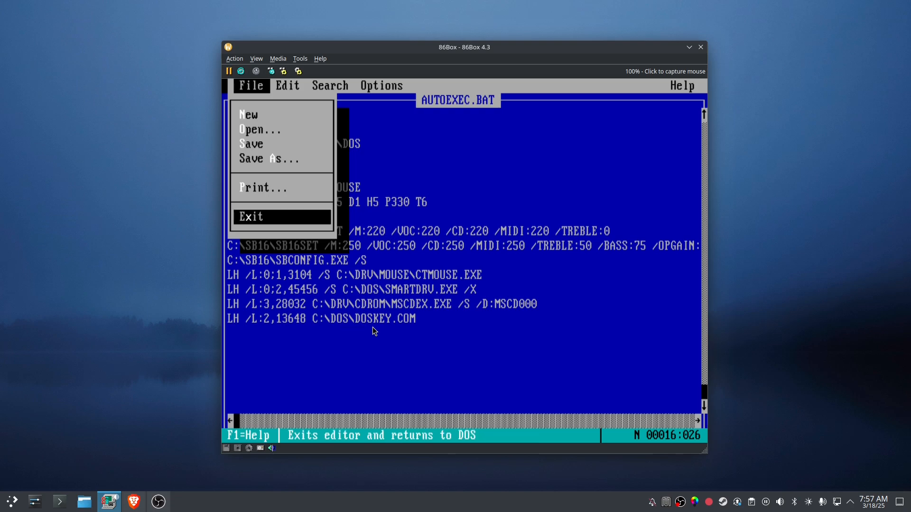
{"action": "key", "text": "Return"}
{"action": "key", "text": "n"}
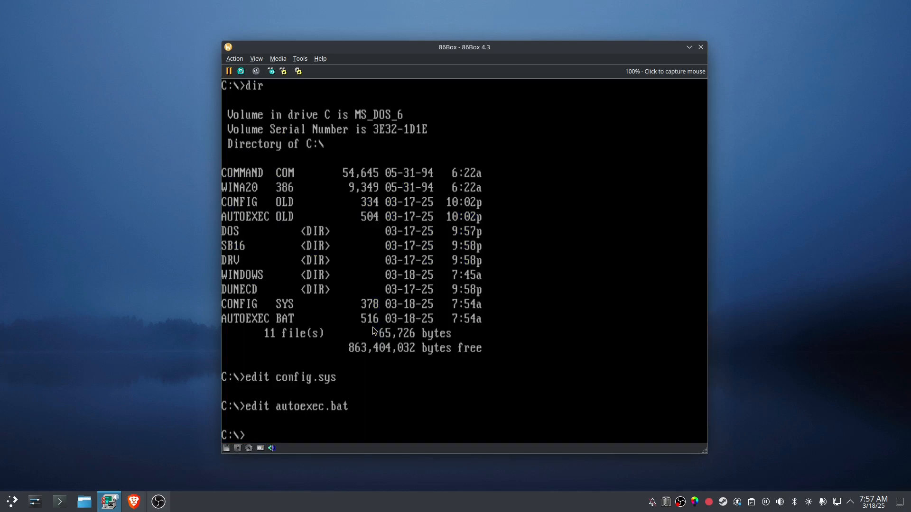
Step: Reopen autoexec.bat in the MS-DOS Editor and add WIN as the last line of the file
{"action": "type", "text": "edit autoexec.bat"}
{"action": "key", "text": "Return"}
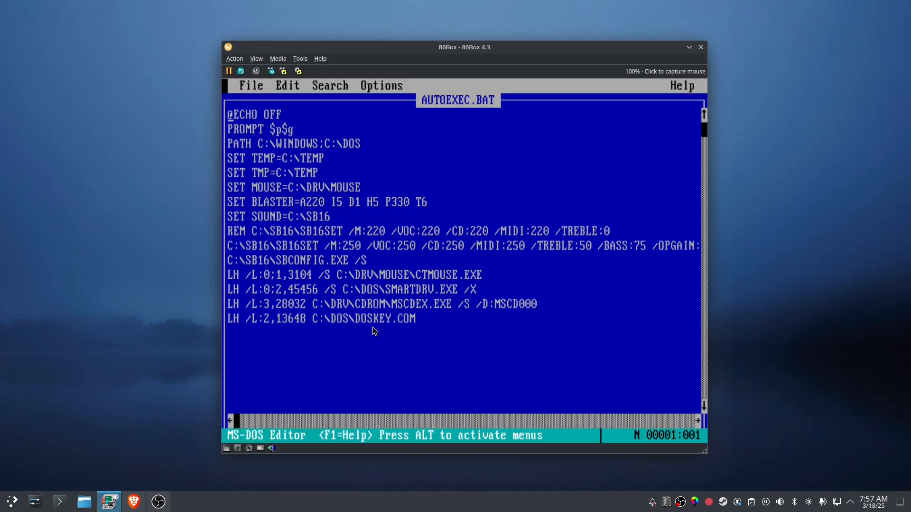
{"action": "key", "text": "ctrl+End"}
{"action": "type", "text": "W"}
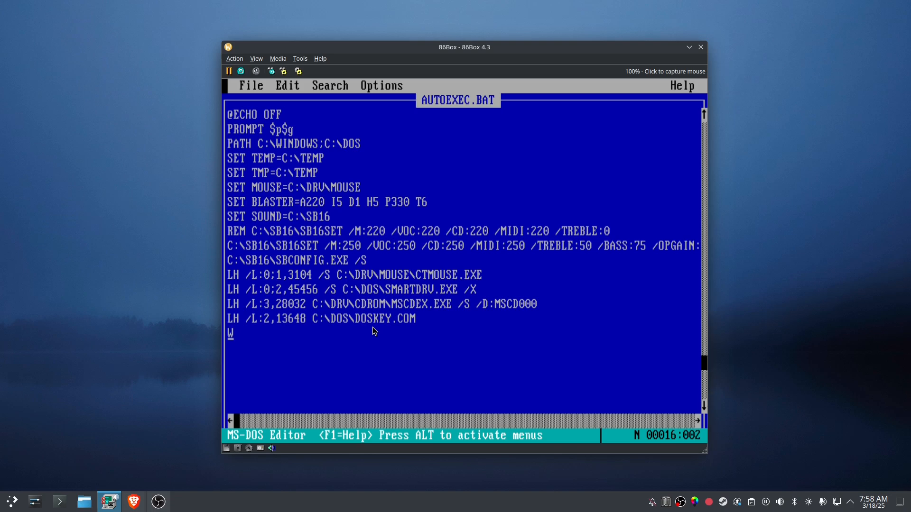
{"action": "type", "text": "IN"}
Step: Exit the editor, saving AUTOEXEC.BAT, and restart the virtual machine
{"action": "key", "text": "alt"}
{"action": "key", "text": "f"}
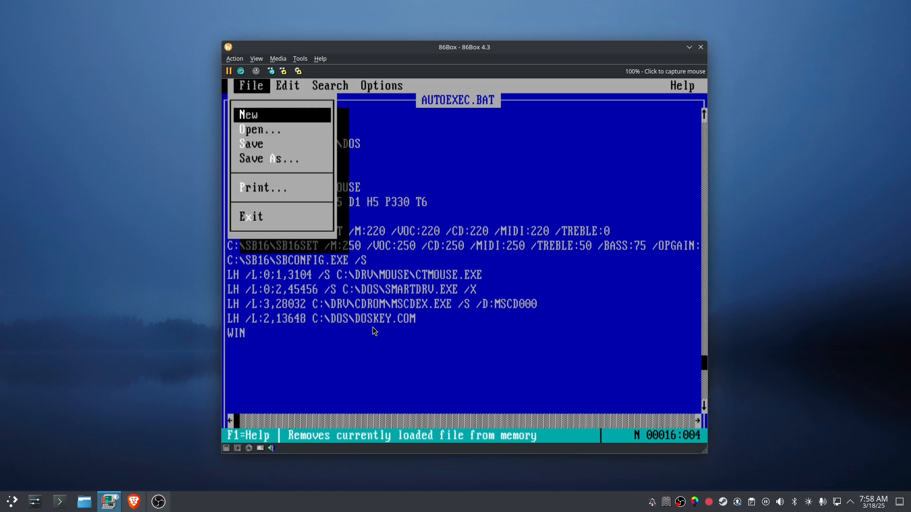
{"action": "key", "text": "Up"}
{"action": "key", "text": "Return"}
{"action": "key", "text": "Return"}
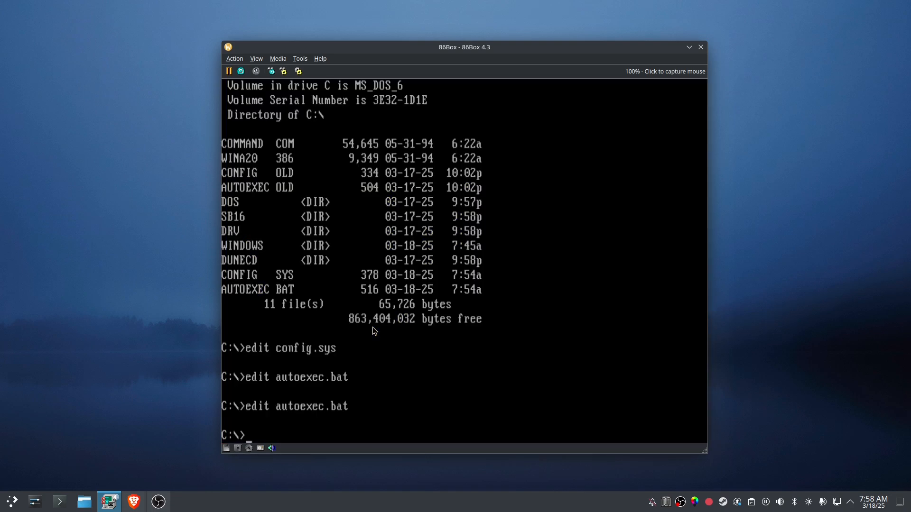
{"action": "left_click", "coordinate": [235, 70]}
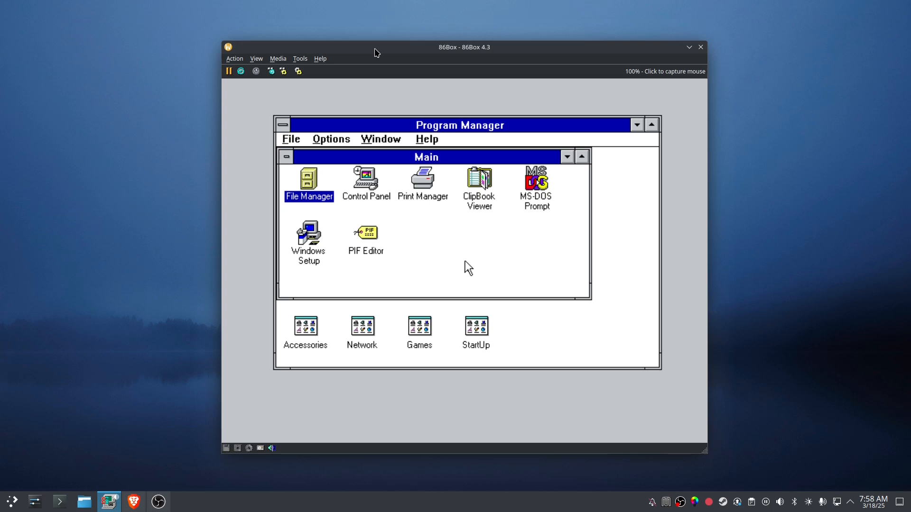
{"action": "left_click", "coordinate": [420, 249]}
{"action": "key", "text": "F8+F12"}
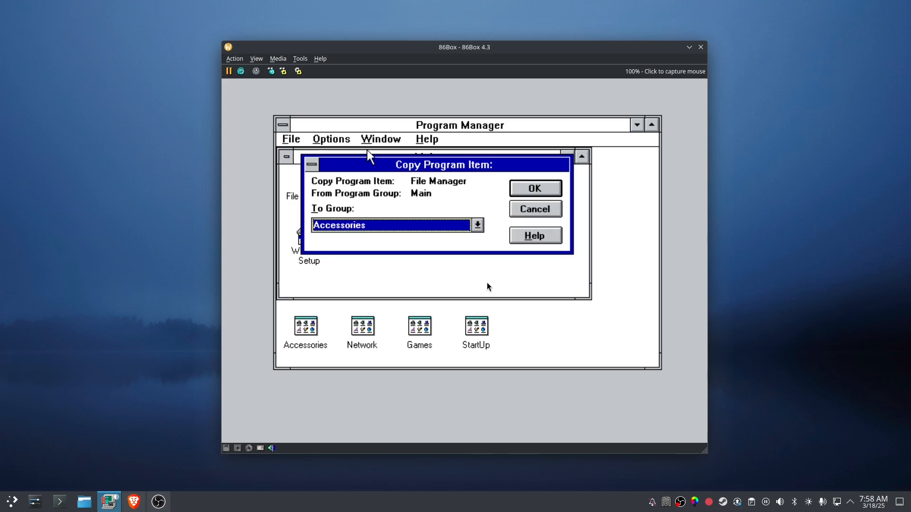
{"action": "left_click", "coordinate": [528, 212]}
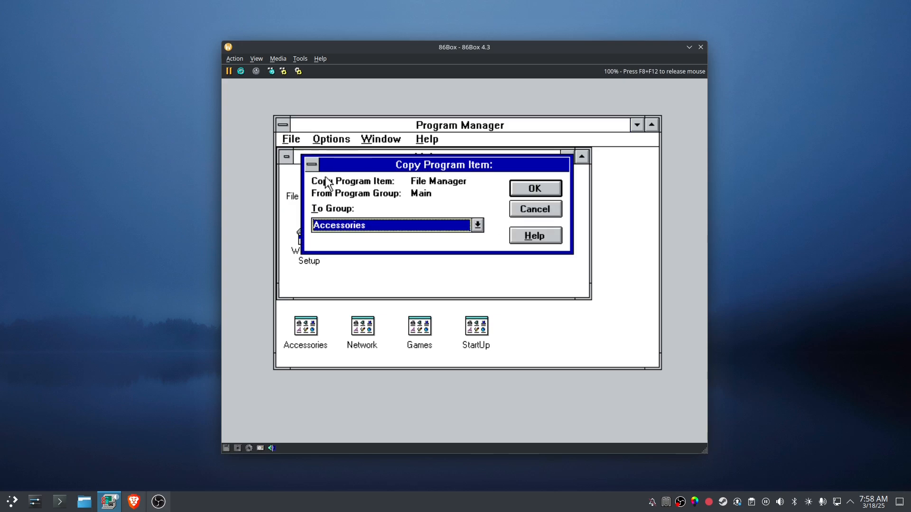
{"action": "left_click", "coordinate": [543, 209]}
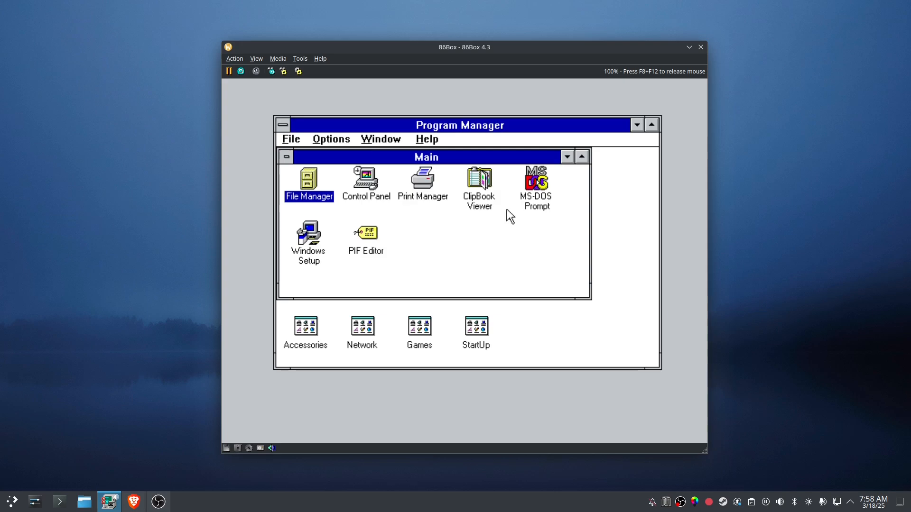
{"action": "key", "text": "F8+F12"}
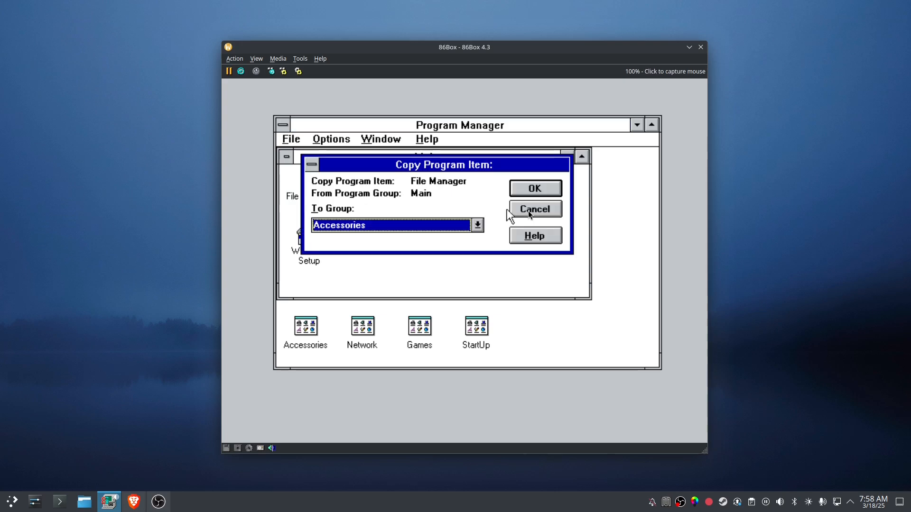
{"action": "key", "text": "Escape"}
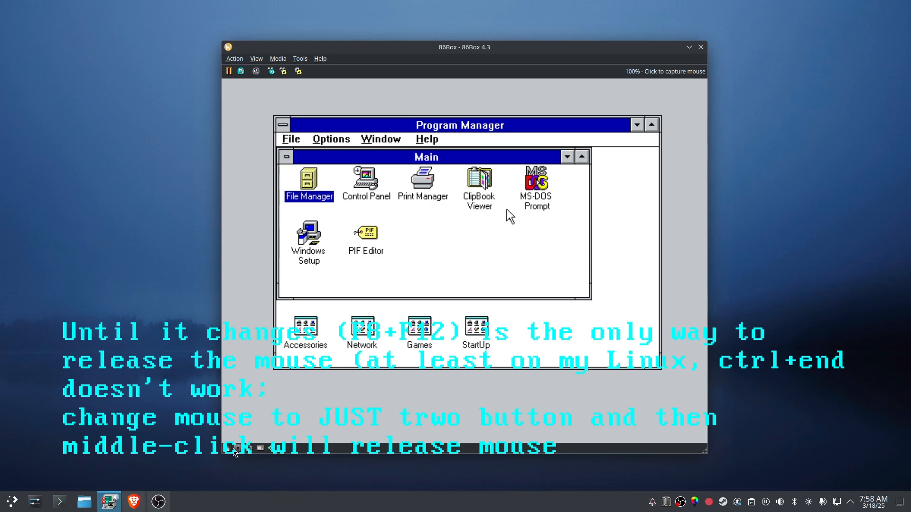
Step: Mount the write-protected floppy image CL-GD5426-28 WIN31 v1.50.img from the Cirrus Logic drivers folder under DOS-WIN31
{"action": "left_click", "coordinate": [229, 456]}
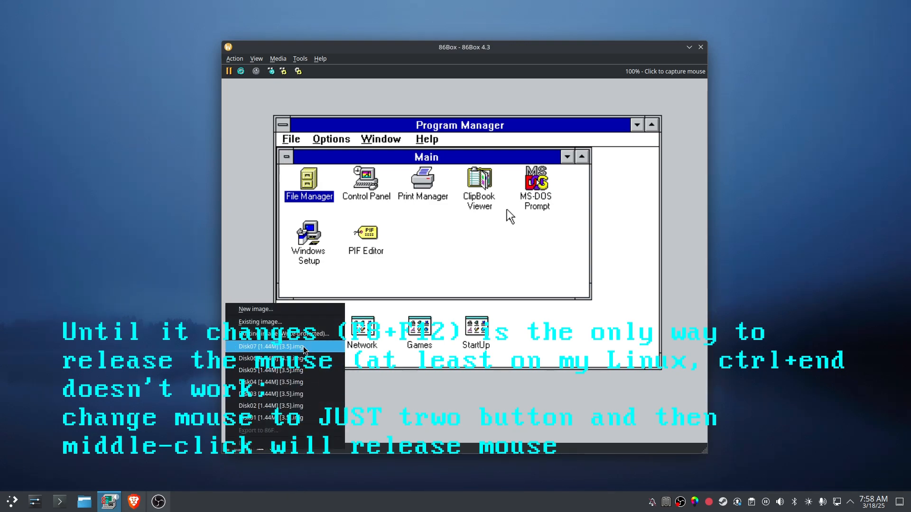
{"action": "left_click", "coordinate": [304, 335]}
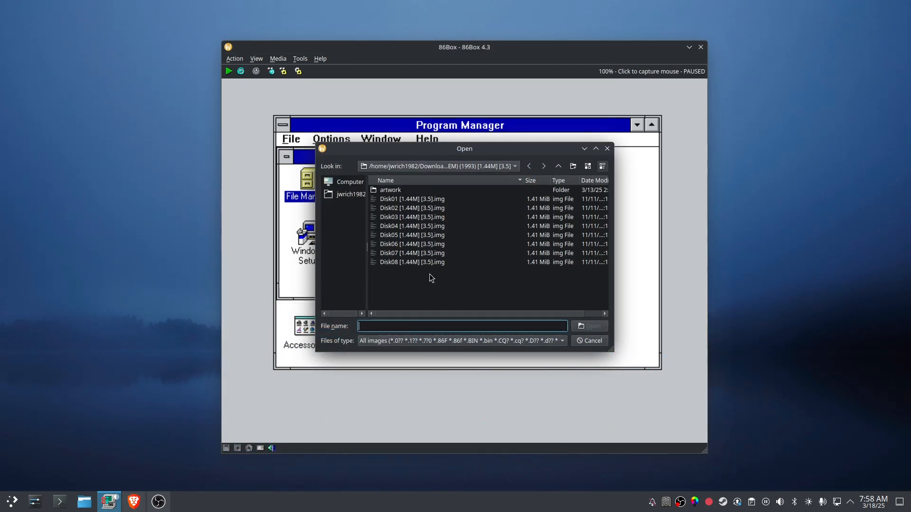
{"action": "left_click", "coordinate": [558, 167]}
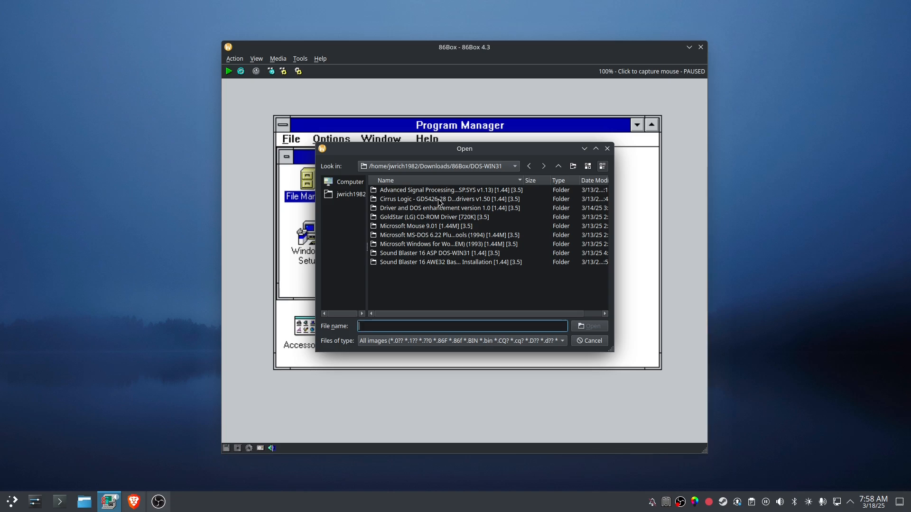
{"action": "double_click", "coordinate": [439, 202]}
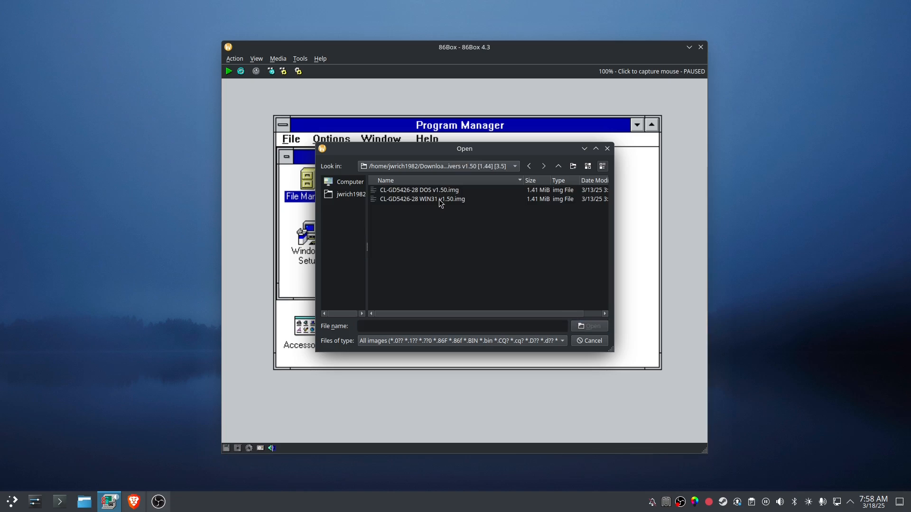
{"action": "double_click", "coordinate": [439, 200]}
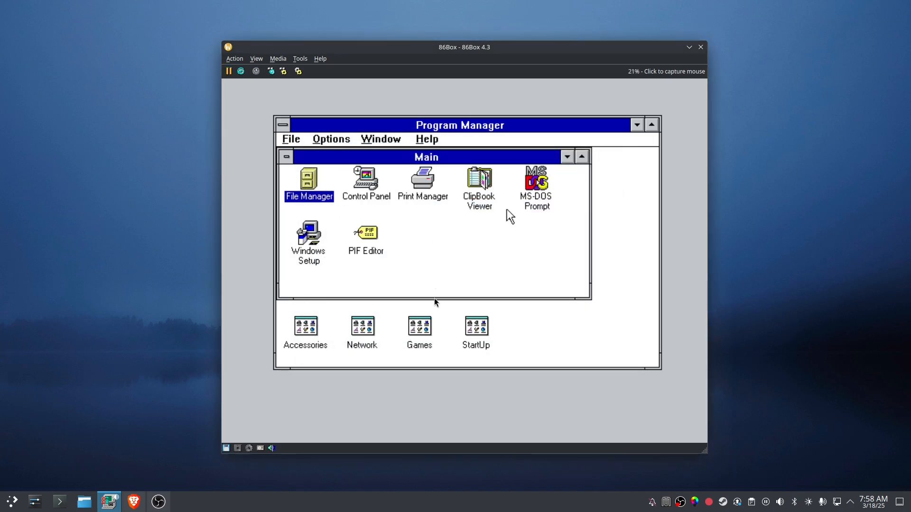
Step: Open File Manager, list the contents of drive A and run install.exe
{"action": "left_click", "coordinate": [491, 257]}
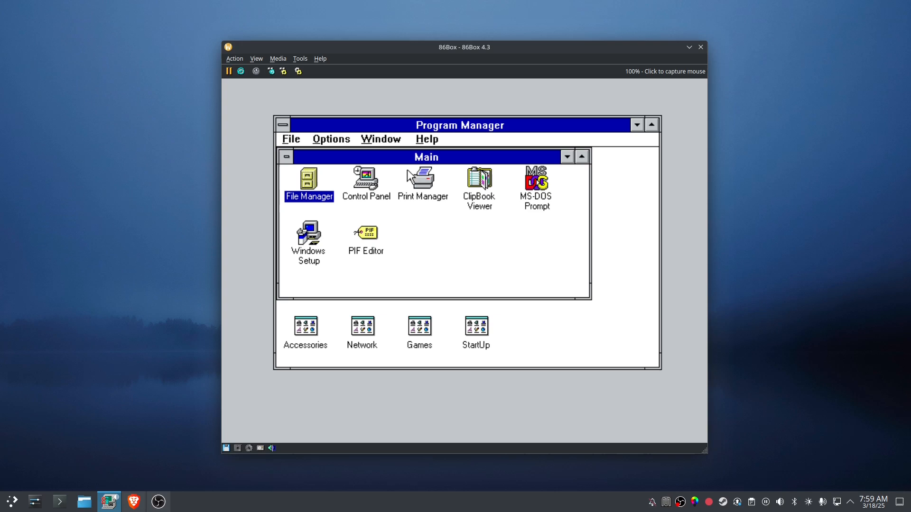
{"action": "double_click", "coordinate": [308, 179]}
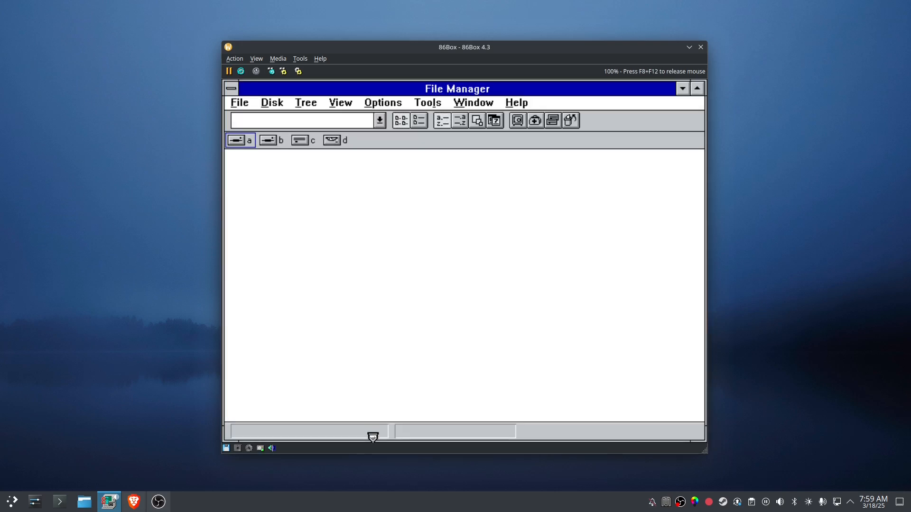
{"action": "left_click", "coordinate": [240, 140]}
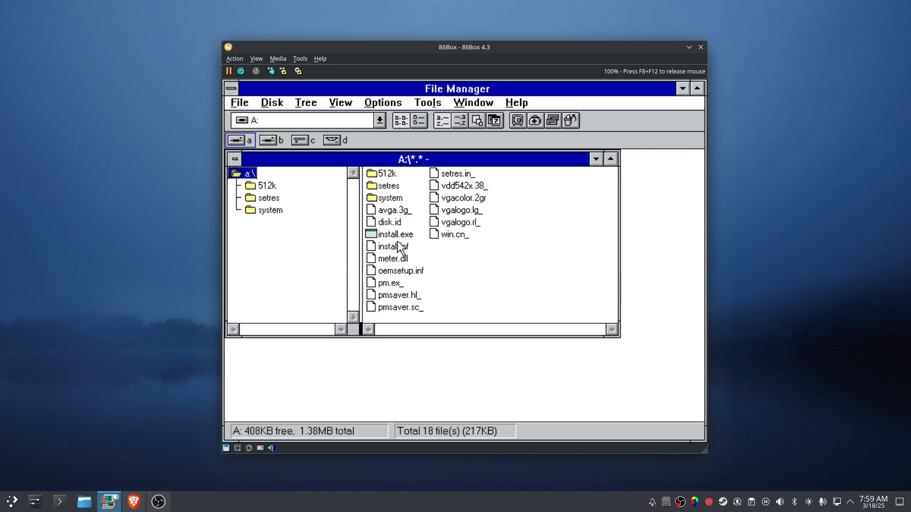
{"action": "double_click", "coordinate": [391, 235]}
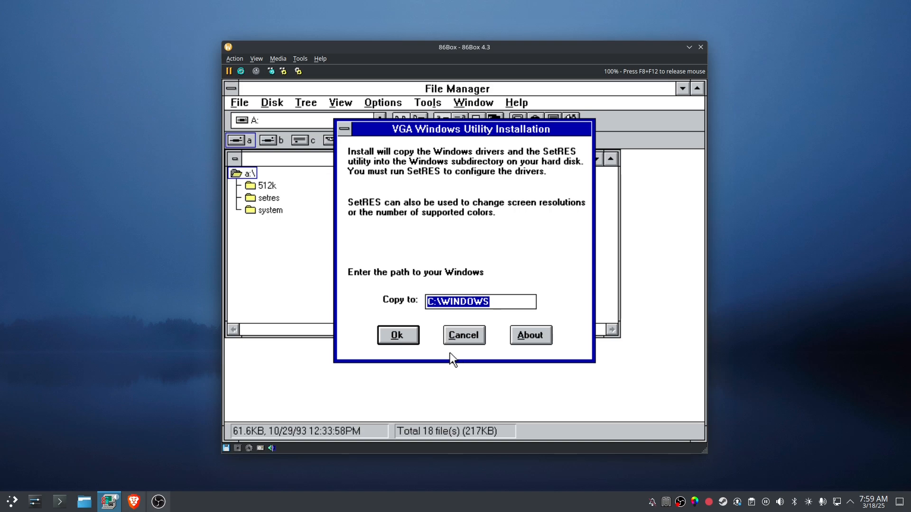
Step: Install the VGA drivers and SetRES utility to C:\WINDOWS and close File Manager
{"action": "left_click", "coordinate": [406, 336]}
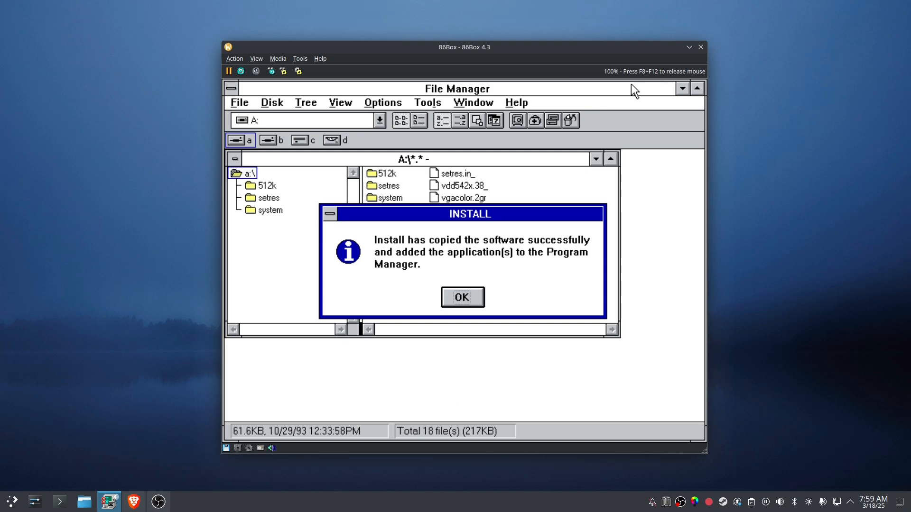
{"action": "left_click", "coordinate": [463, 295]}
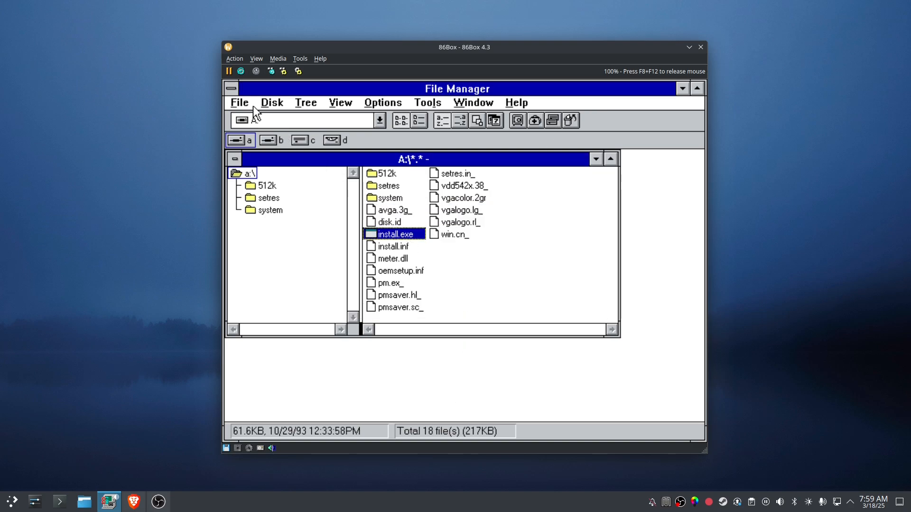
{"action": "left_click", "coordinate": [229, 89]}
{"action": "left_click", "coordinate": [229, 89]}
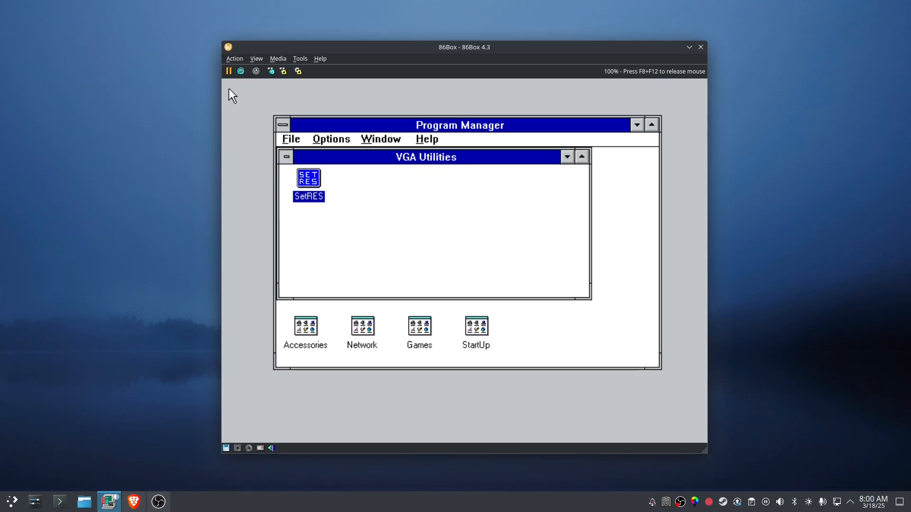
Step: Use SetRES to set the display to 1024 x 768 with 65,536 colors and restart Windows to apply it
{"action": "double_click", "coordinate": [306, 184]}
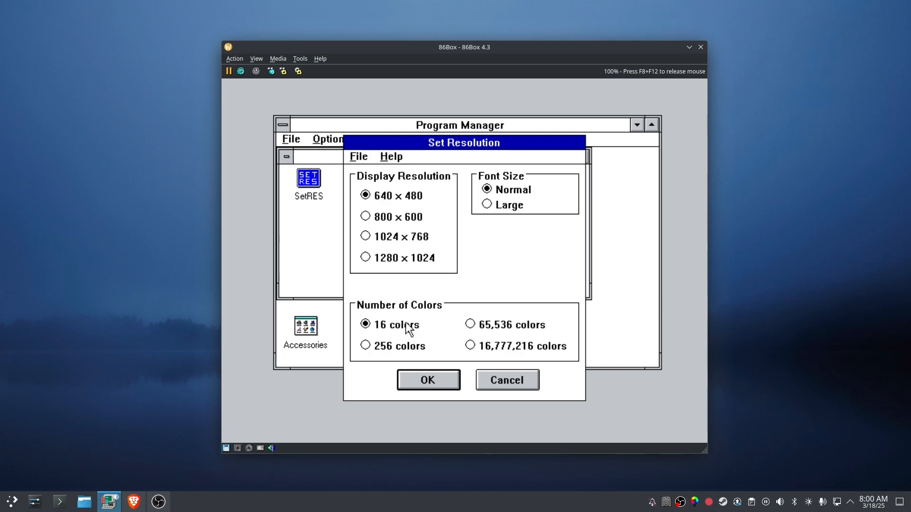
{"action": "left_click", "coordinate": [512, 346]}
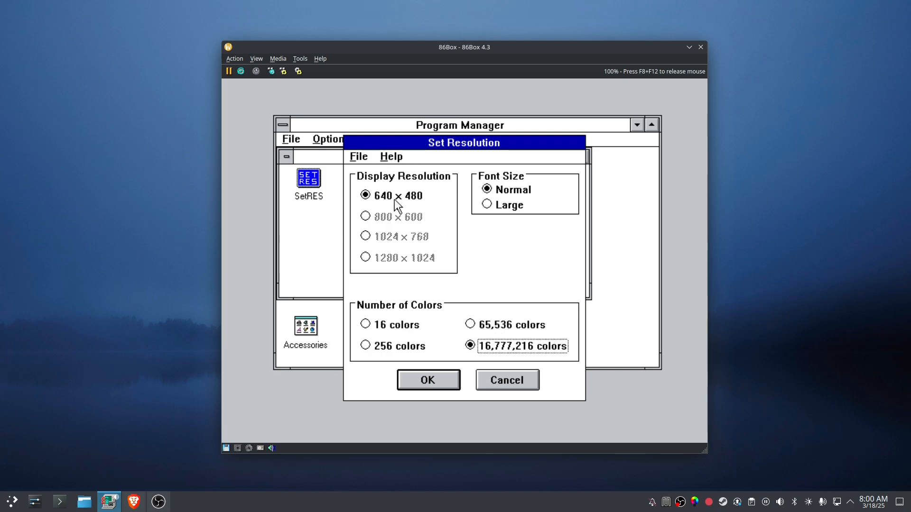
{"action": "left_click", "coordinate": [489, 329]}
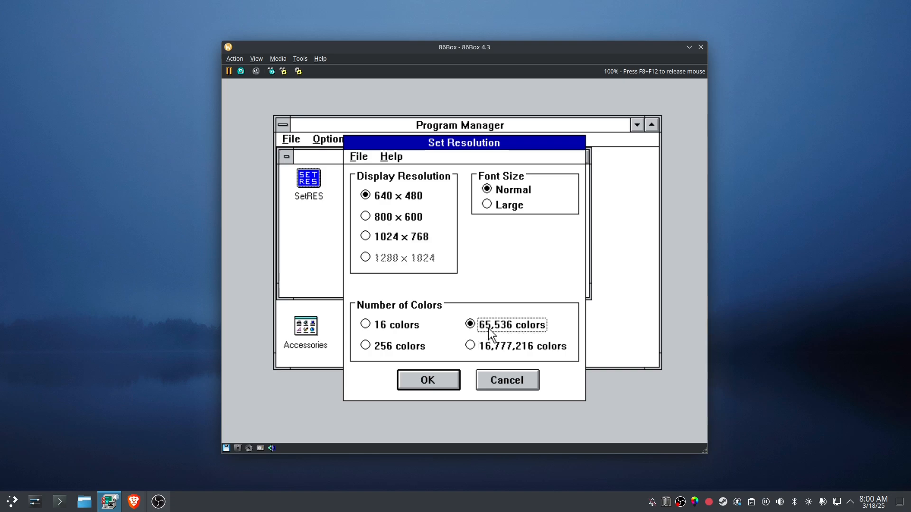
{"action": "left_click", "coordinate": [413, 242]}
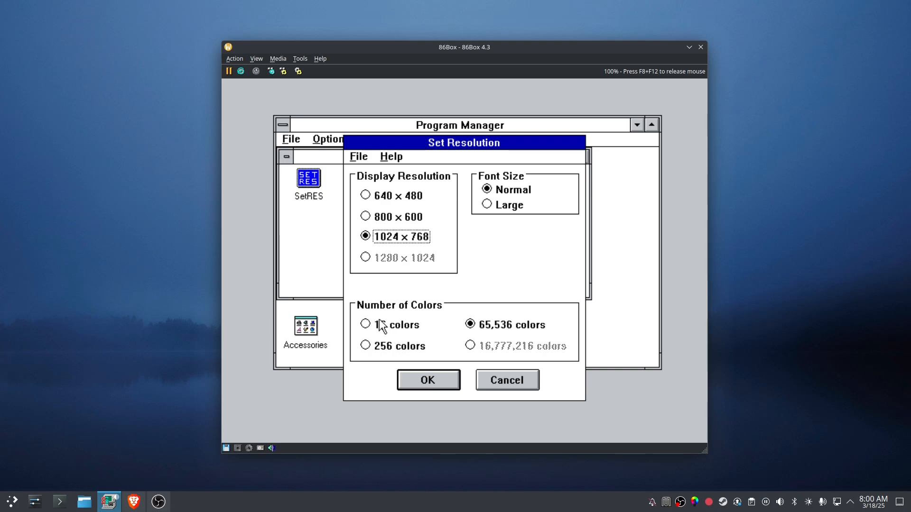
{"action": "left_click", "coordinate": [437, 376]}
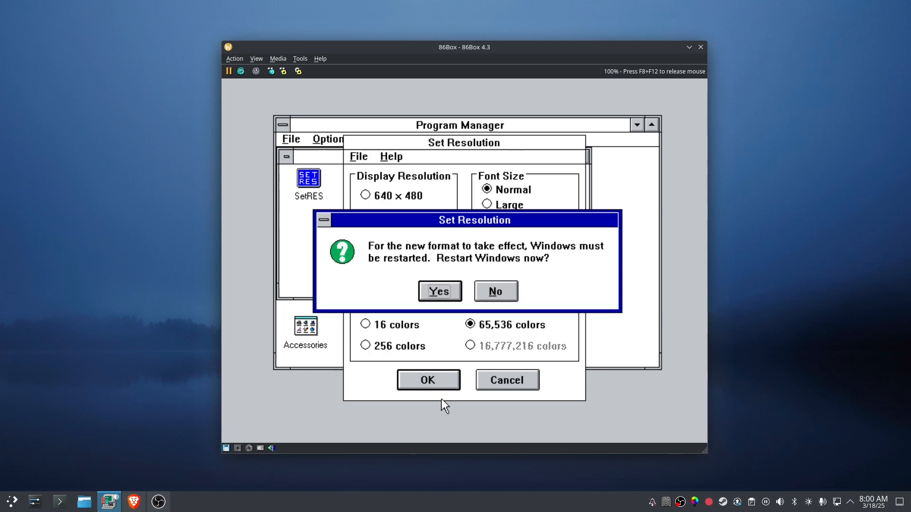
{"action": "left_click", "coordinate": [446, 292]}
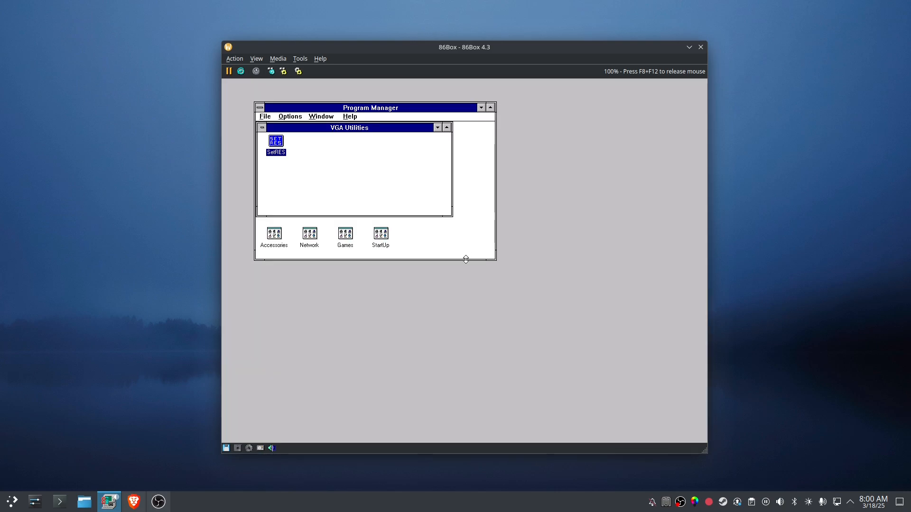
Step: Switch the virtual machine display to full screen and minimize the VGA Utilities group in Program Manager
{"action": "key", "text": "ctrl+alt+Page_Up"}
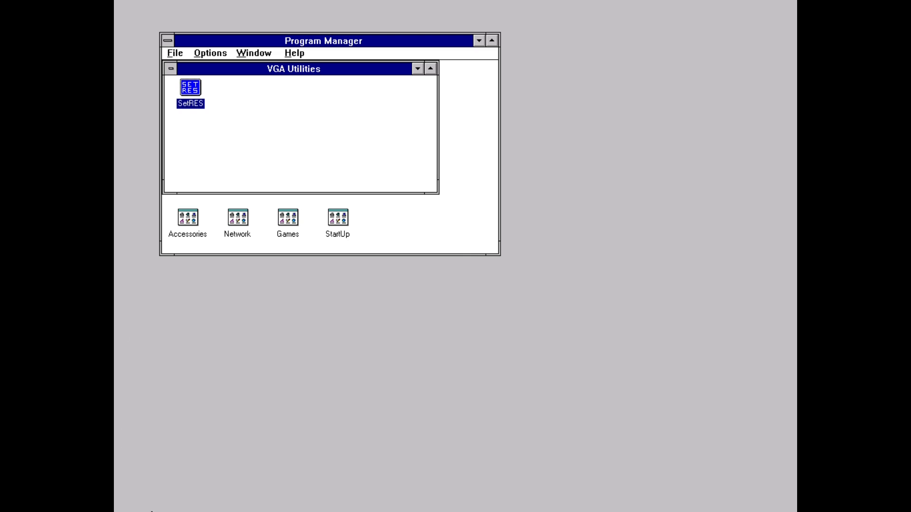
{"action": "double_click", "coordinate": [171, 66]}
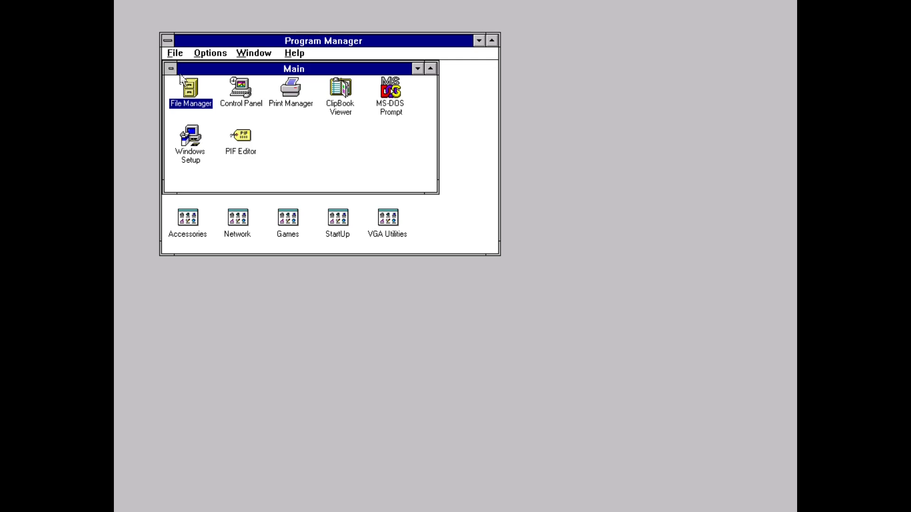
Step: Apply the color scheme The Blues in Control Panel's Color settings and close Control Panel
{"action": "double_click", "coordinate": [236, 90]}
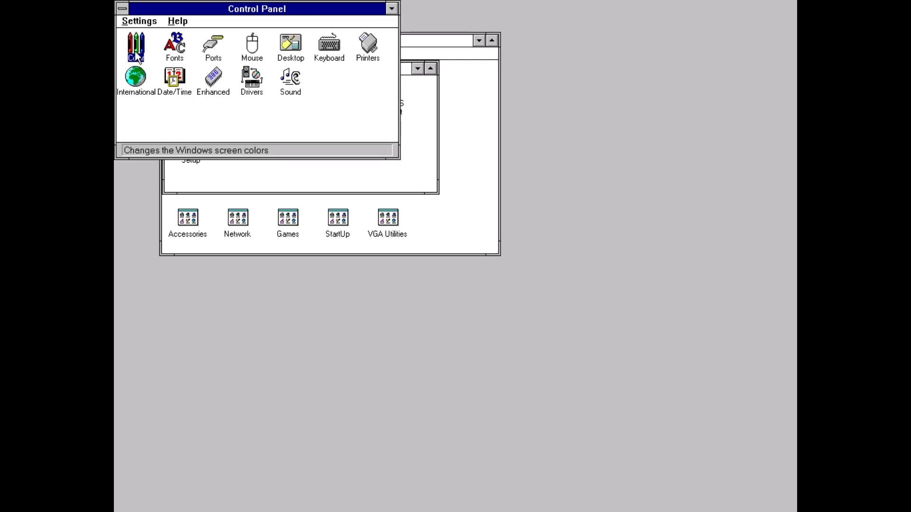
{"action": "double_click", "coordinate": [137, 53]}
{"action": "left_click", "coordinate": [209, 49]}
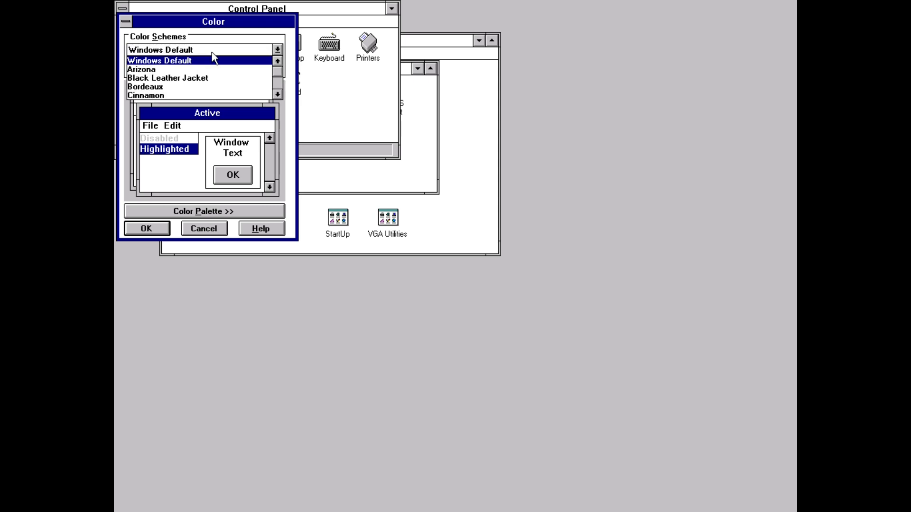
{"action": "left_click_drag", "start_coordinate": [279, 92], "coordinate": [277, 91]}
{"action": "left_click", "coordinate": [163, 76]}
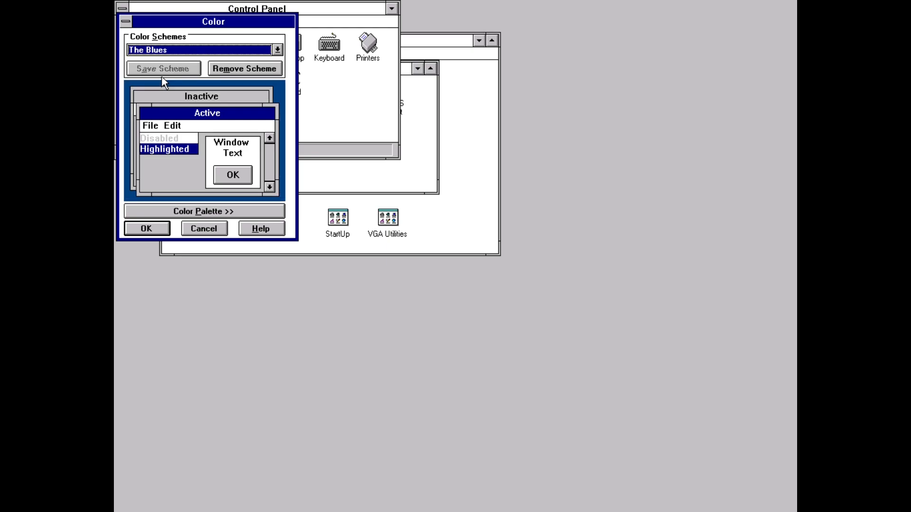
{"action": "left_click", "coordinate": [162, 229]}
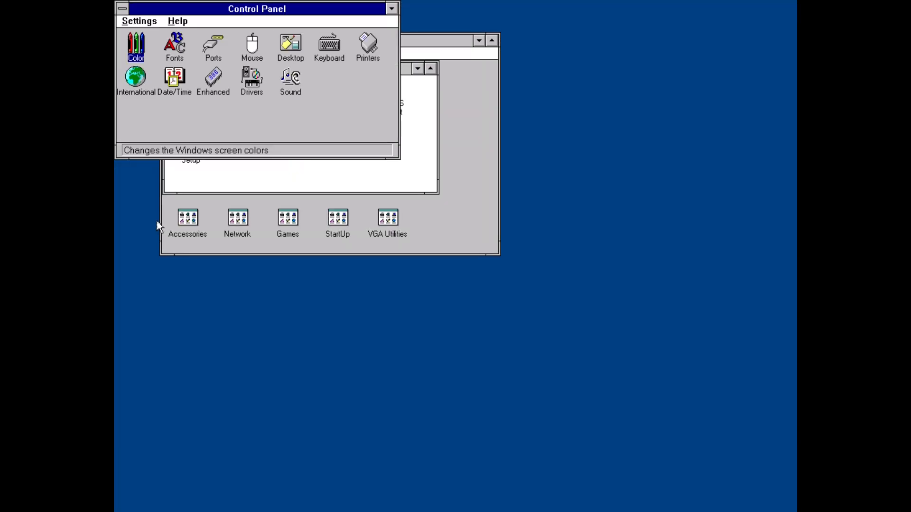
{"action": "double_click", "coordinate": [125, 8]}
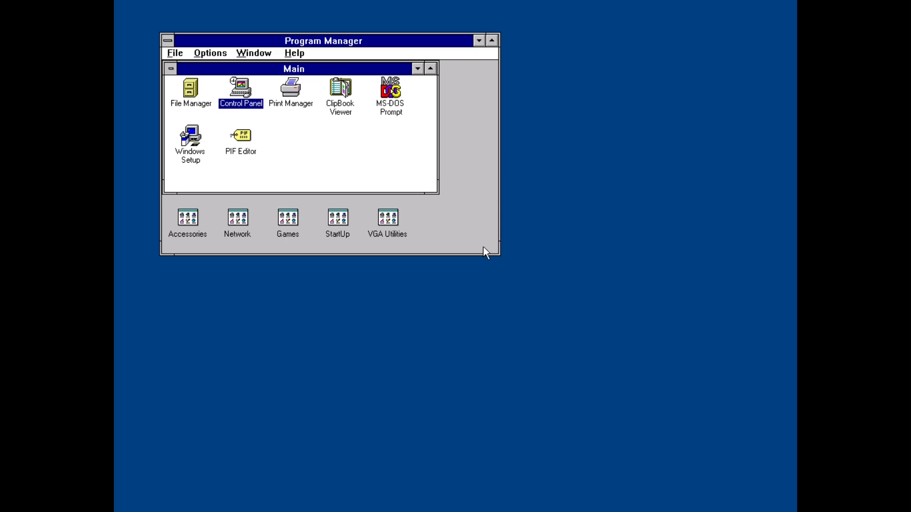
Step: Exit Windows to the DOS prompt and start it again with the win command
{"action": "double_click", "coordinate": [168, 40]}
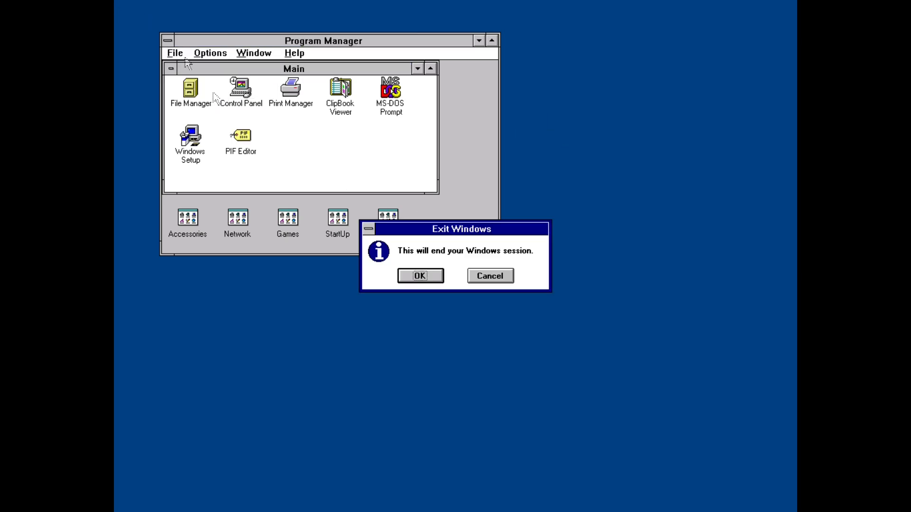
{"action": "left_click", "coordinate": [420, 275]}
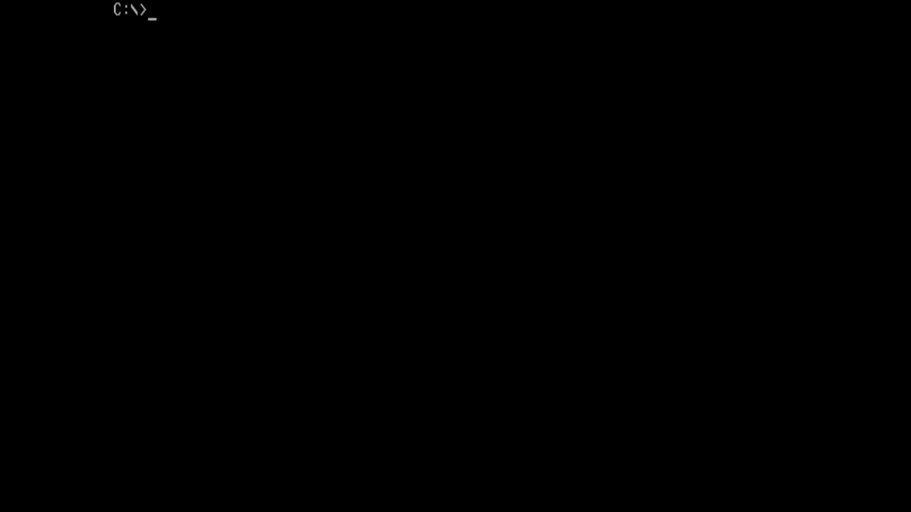
{"action": "type", "text": "win"}
{"action": "key", "text": "Return"}
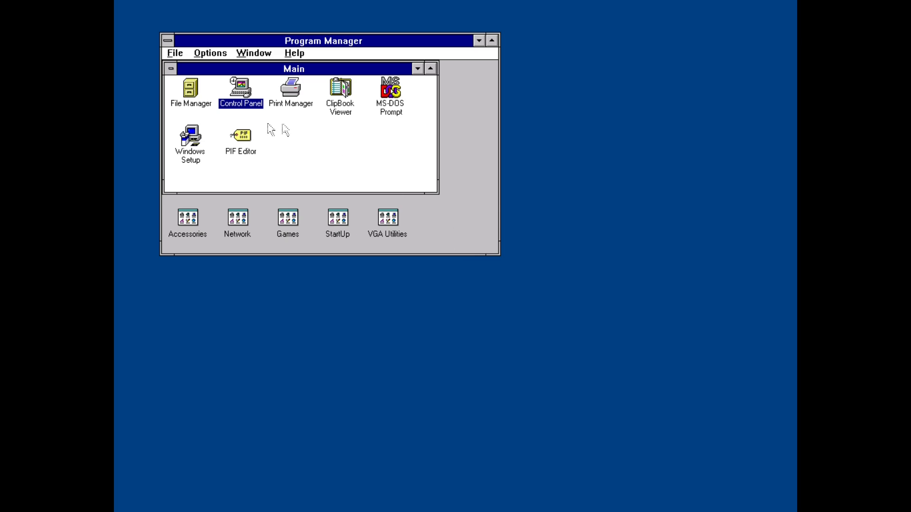
Step: Open the Drivers settings in Control Panel and start adding an unlisted or updated driver
{"action": "double_click", "coordinate": [243, 88]}
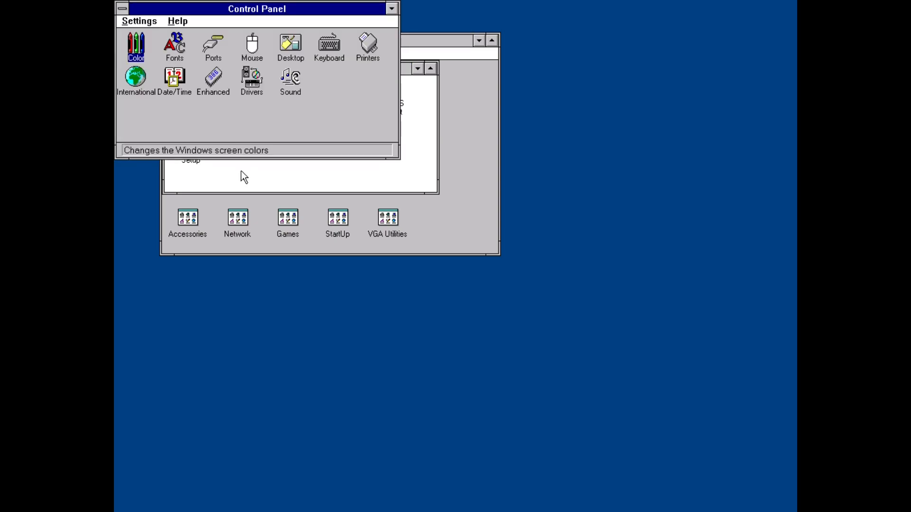
{"action": "double_click", "coordinate": [252, 78]}
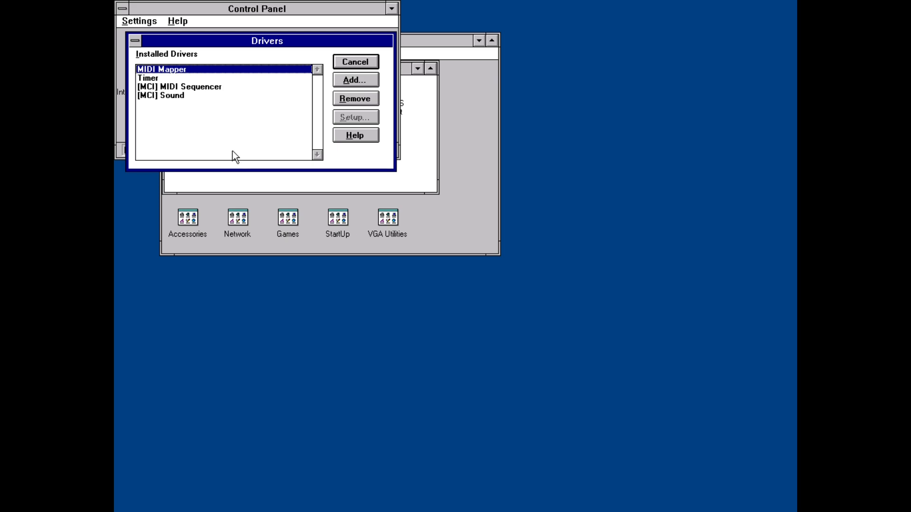
{"action": "left_click", "coordinate": [353, 82]}
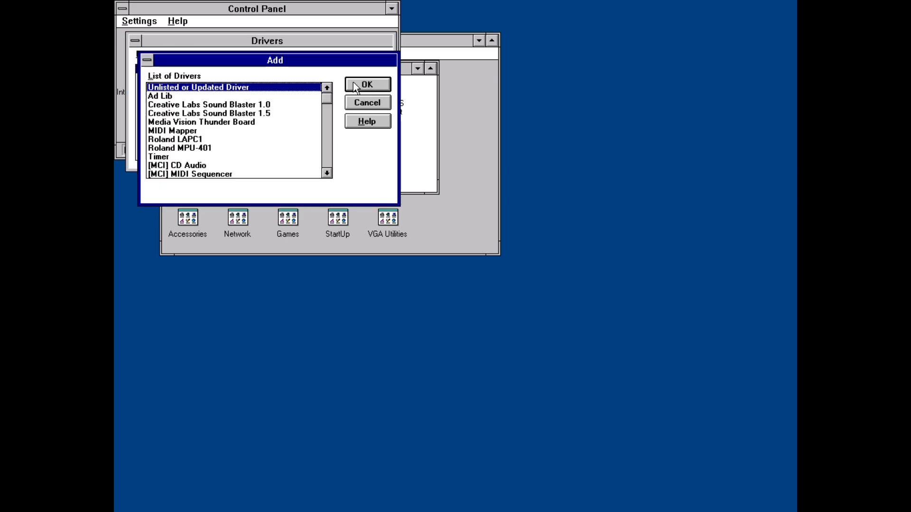
{"action": "double_click", "coordinate": [213, 88]}
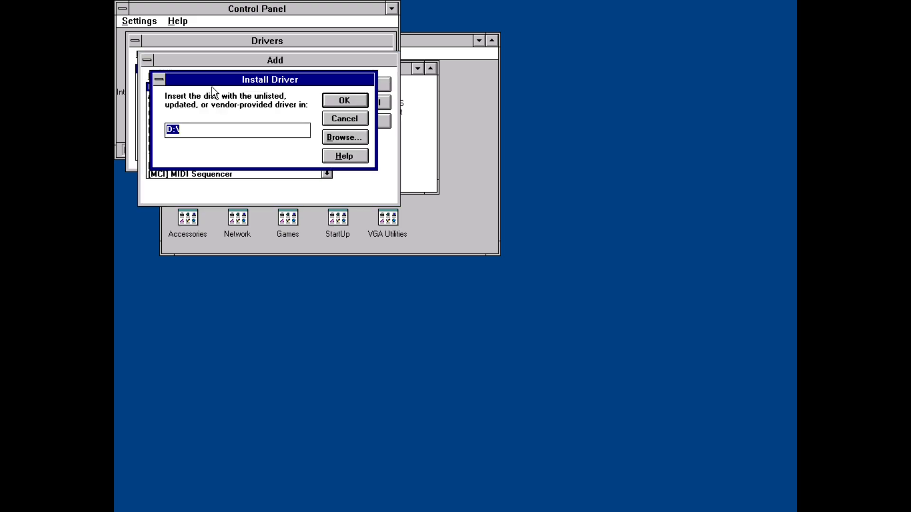
Step: Browse to C:\SB16\WINDRV as the driver source and load its list of drivers
{"action": "left_click", "coordinate": [354, 133]}
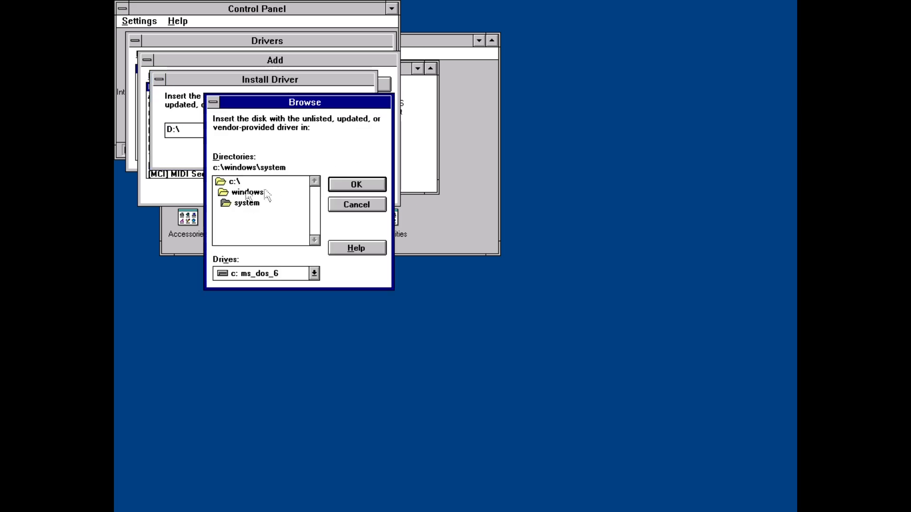
{"action": "double_click", "coordinate": [234, 182]}
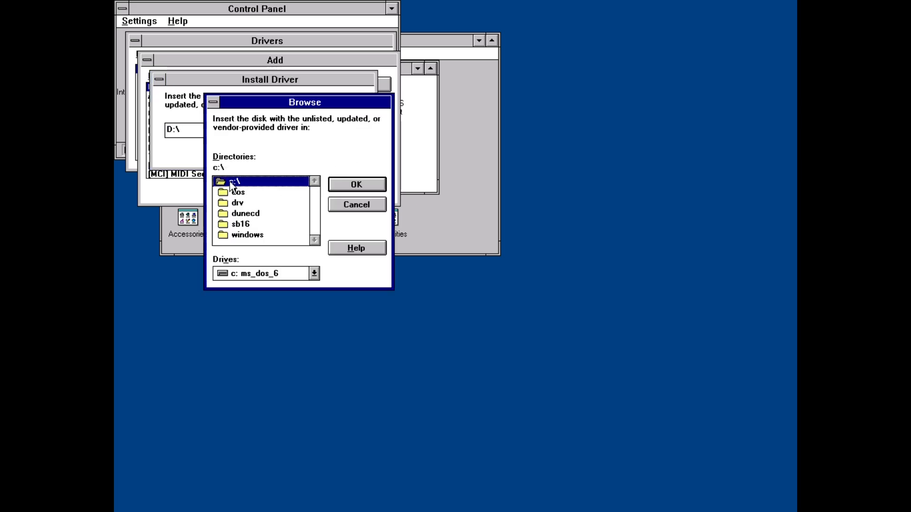
{"action": "double_click", "coordinate": [235, 225]}
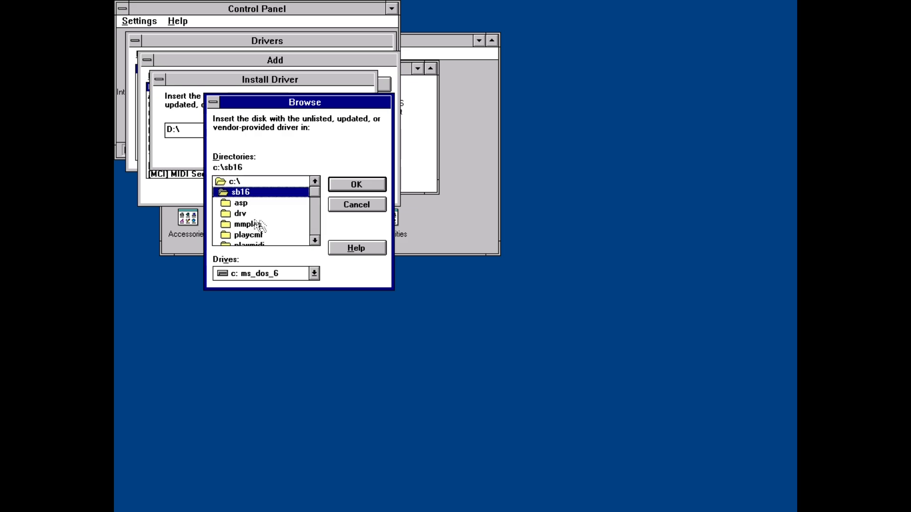
{"action": "left_click", "coordinate": [315, 240]}
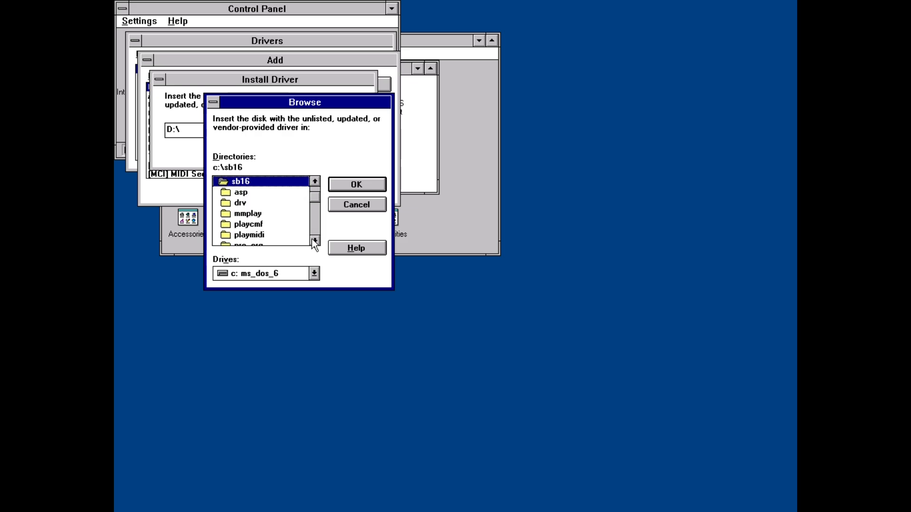
{"action": "left_click", "coordinate": [314, 241]}
{"action": "left_click", "coordinate": [314, 241]}
{"action": "left_click", "coordinate": [315, 241]}
{"action": "left_click", "coordinate": [315, 241]}
{"action": "left_click", "coordinate": [315, 241]}
{"action": "left_click", "coordinate": [314, 241]}
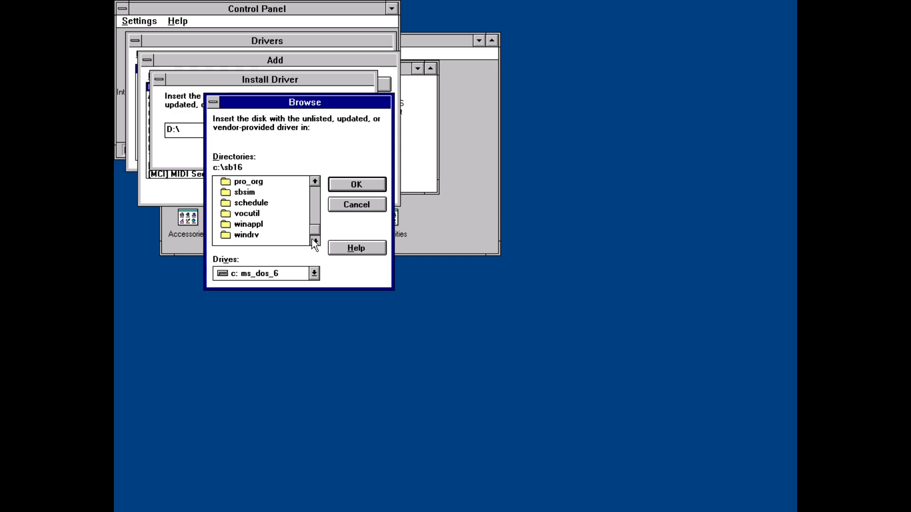
{"action": "double_click", "coordinate": [255, 235]}
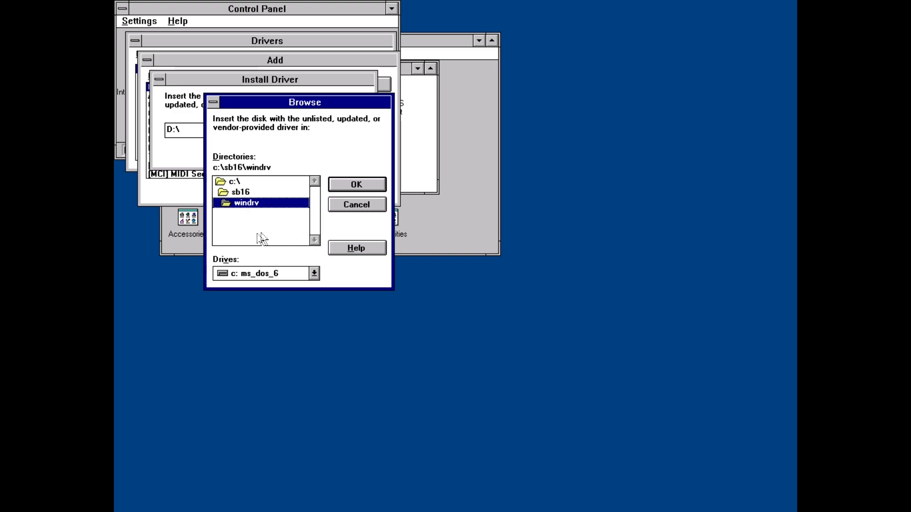
{"action": "left_click", "coordinate": [353, 185]}
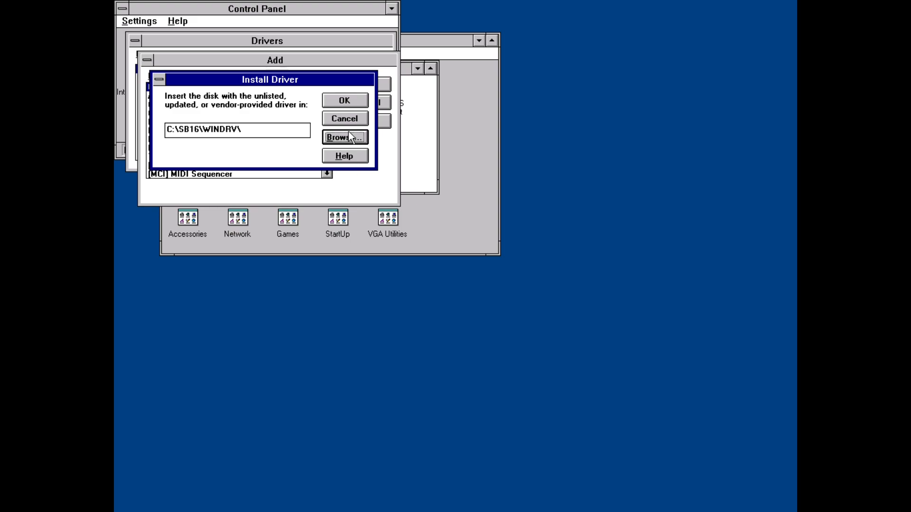
{"action": "left_click", "coordinate": [349, 98]}
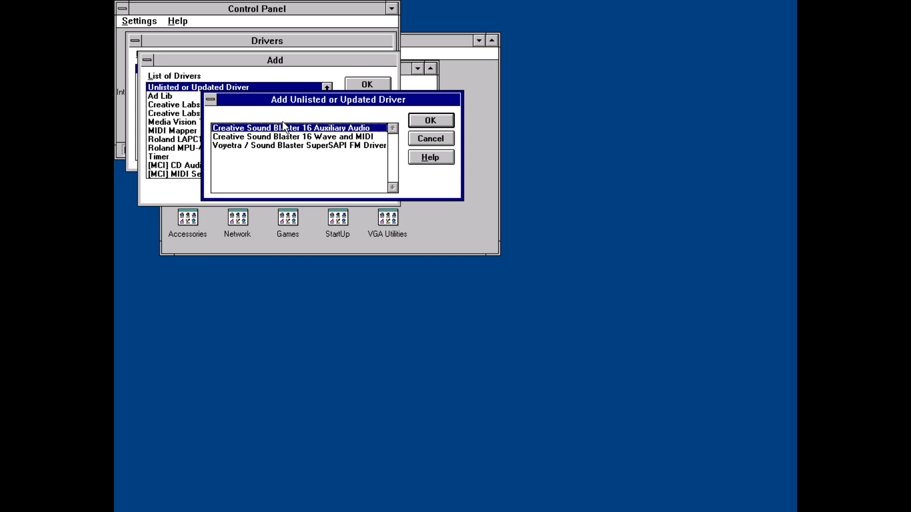
Step: Install the Creative Sound Blaster 16 Auxiliary Audio driver on port 220H and restart Windows
{"action": "left_click", "coordinate": [332, 145]}
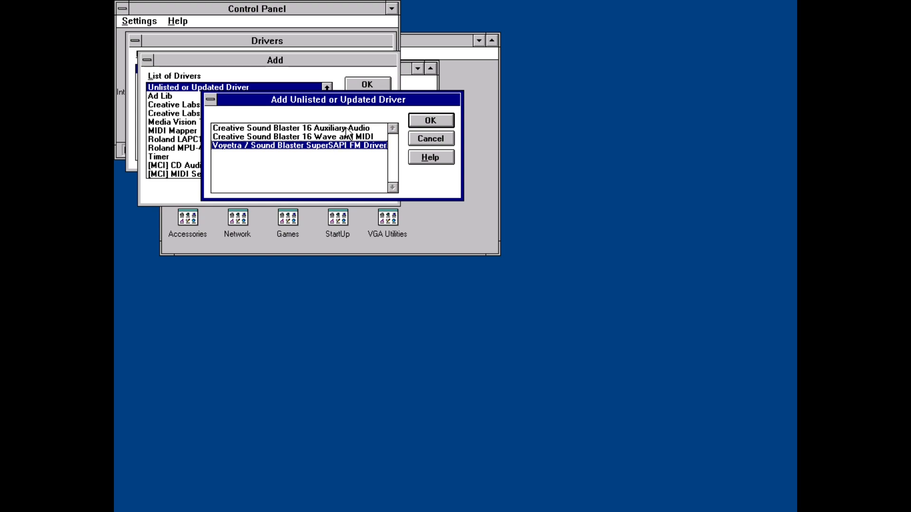
{"action": "left_click", "coordinate": [349, 129]}
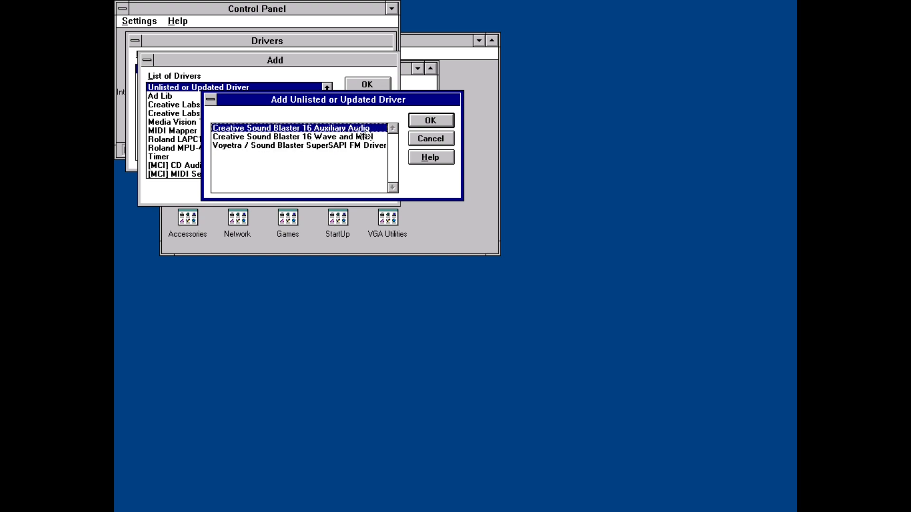
{"action": "left_click", "coordinate": [443, 122]}
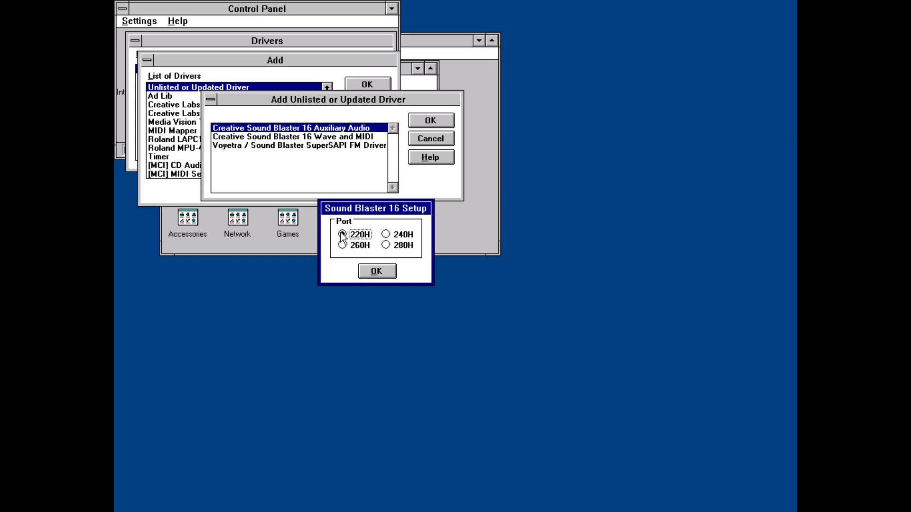
{"action": "left_click", "coordinate": [368, 273]}
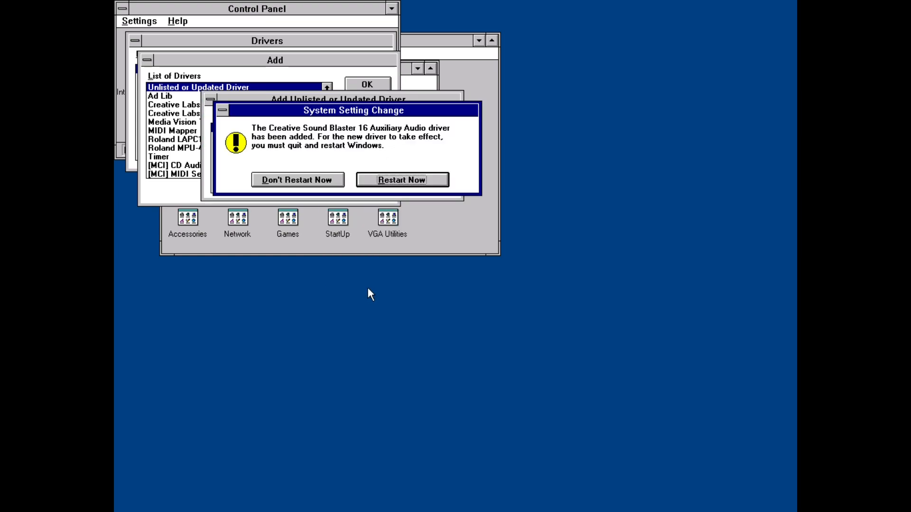
{"action": "left_click", "coordinate": [373, 177]}
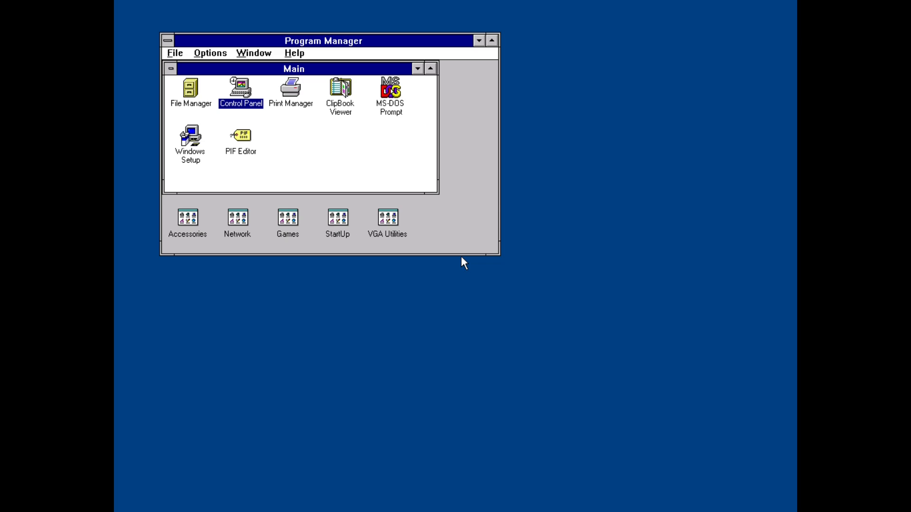
Step: Reopen Control Panel's Drivers settings and choose to add another unlisted or updated driver
{"action": "double_click", "coordinate": [249, 101]}
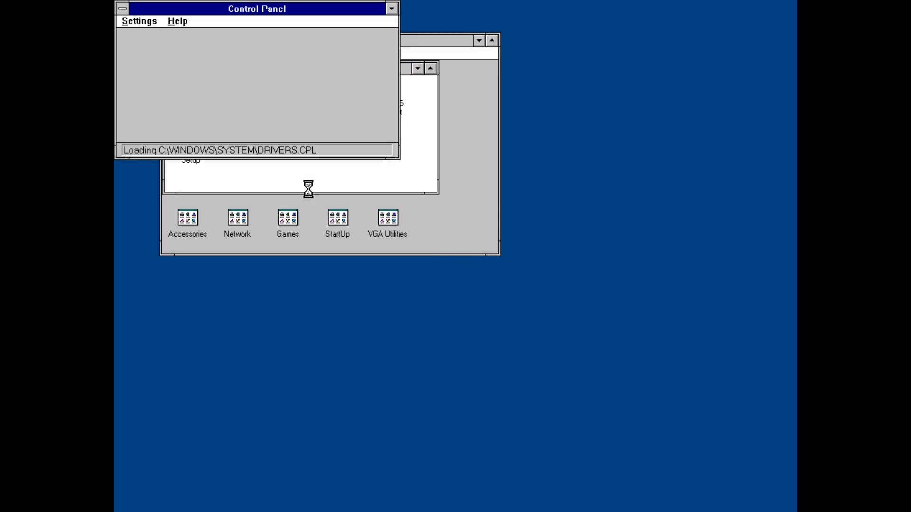
{"action": "double_click", "coordinate": [252, 78]}
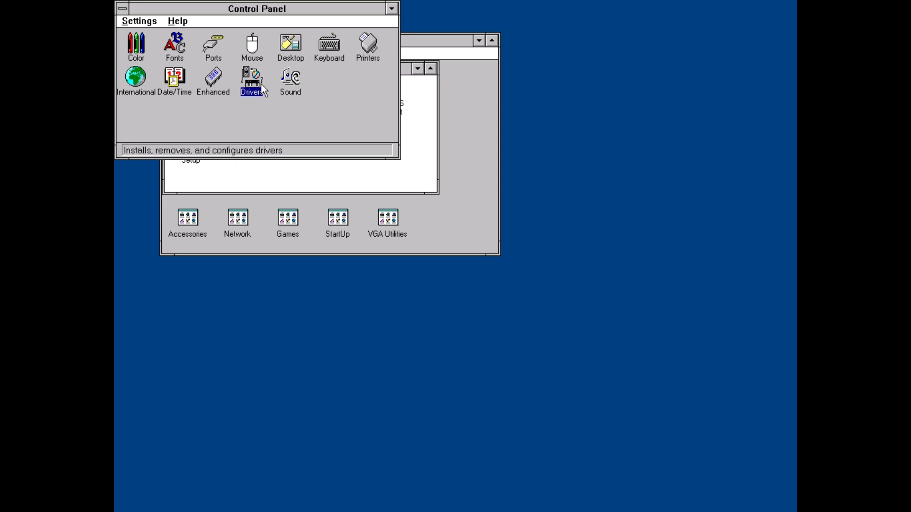
{"action": "left_click", "coordinate": [353, 81]}
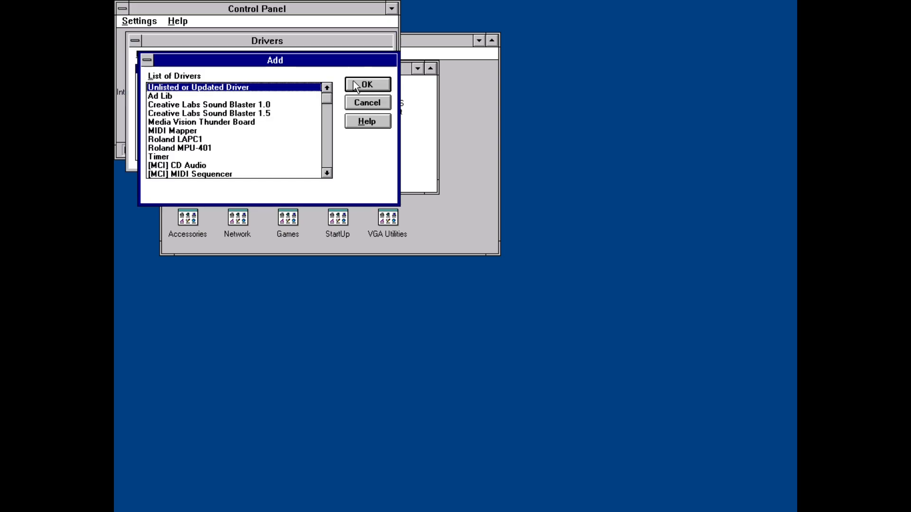
{"action": "double_click", "coordinate": [289, 88]}
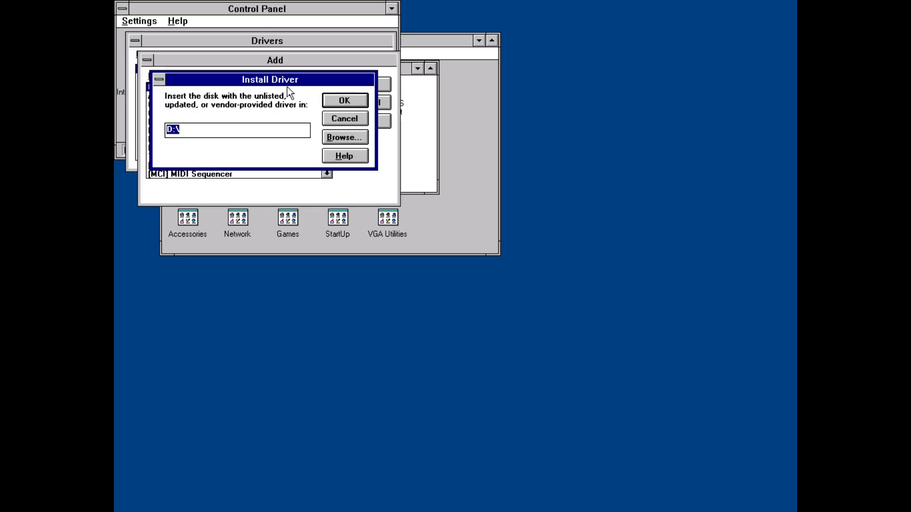
Step: Set the driver source to C:\SB16\WINDRV again and load the Sound Blaster drivers it offers
{"action": "left_click", "coordinate": [345, 137]}
{"action": "left_click", "coordinate": [234, 183]}
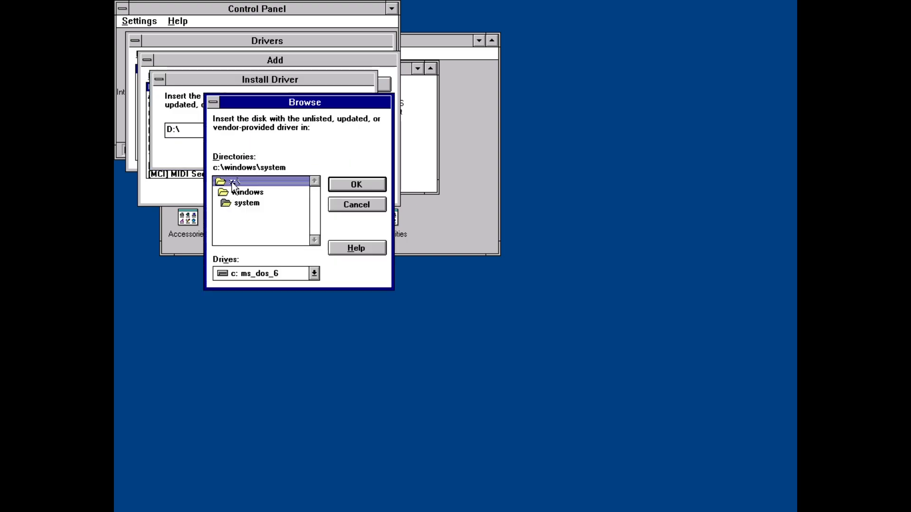
{"action": "double_click", "coordinate": [233, 183]}
{"action": "double_click", "coordinate": [245, 225]}
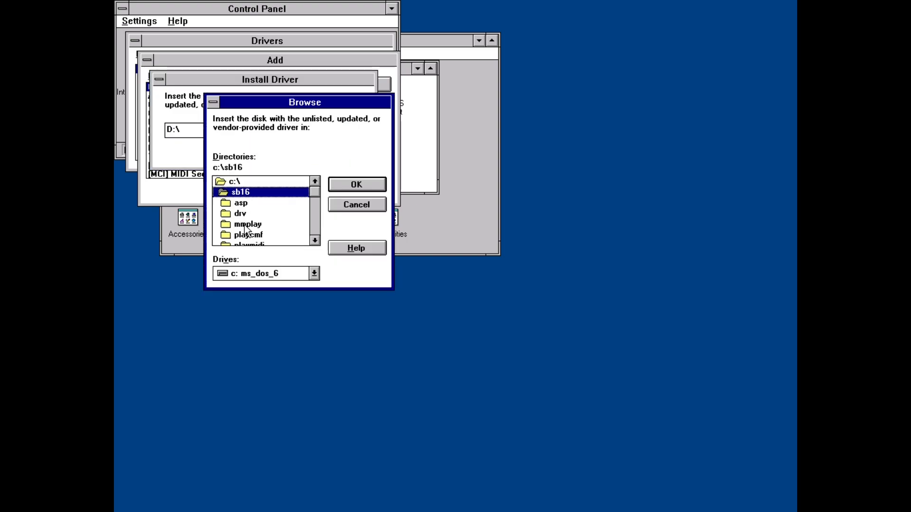
{"action": "left_click", "coordinate": [315, 230]}
{"action": "left_click", "coordinate": [315, 230]}
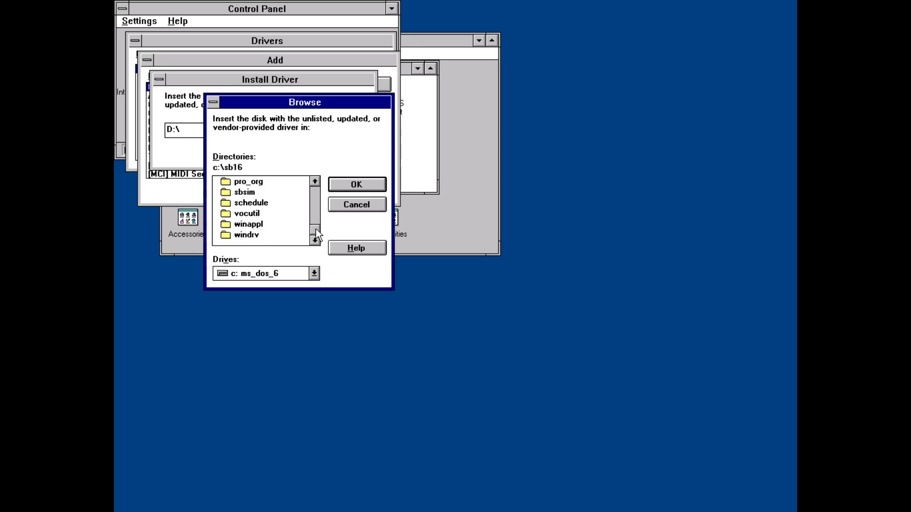
{"action": "double_click", "coordinate": [266, 234]}
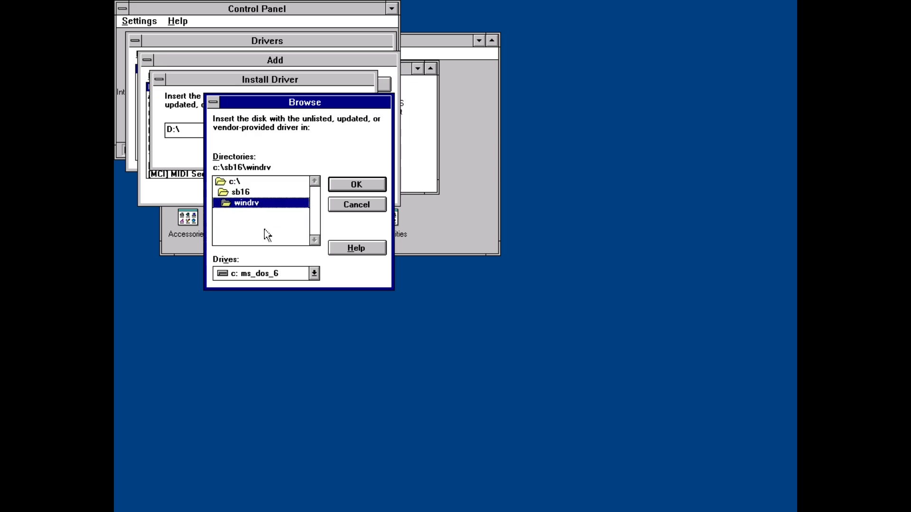
{"action": "left_click", "coordinate": [352, 183]}
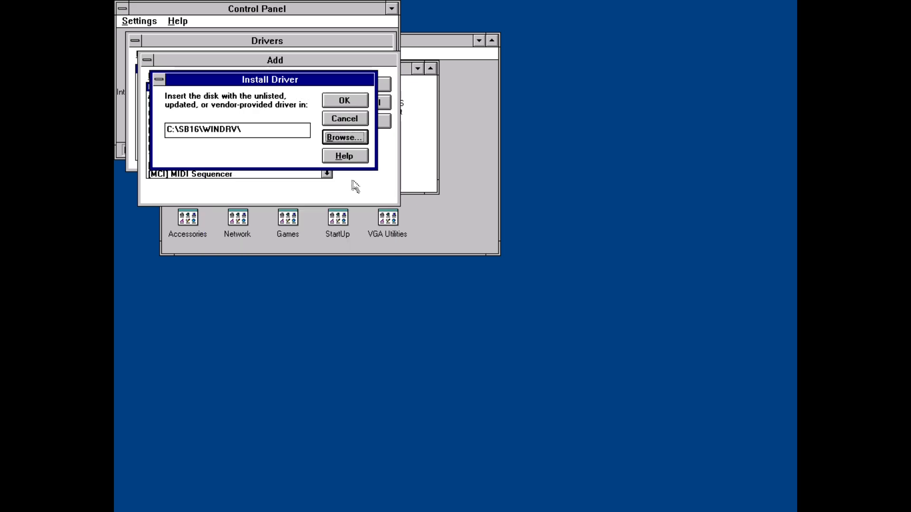
{"action": "left_click", "coordinate": [361, 100]}
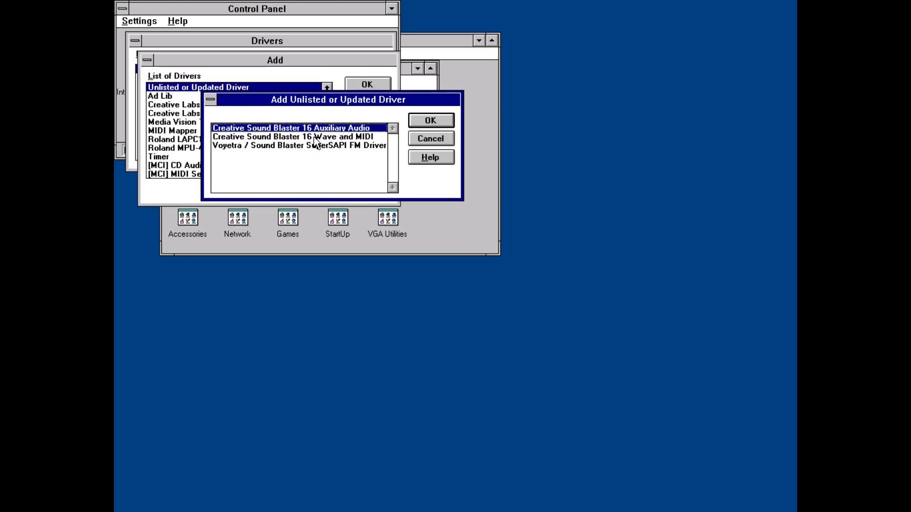
Step: Choose the Creative Sound Blaster 16 Wave and MIDI driver and check its resource settings against the emulated Sound Blaster 16's configuration in 86Box
{"action": "double_click", "coordinate": [315, 138]}
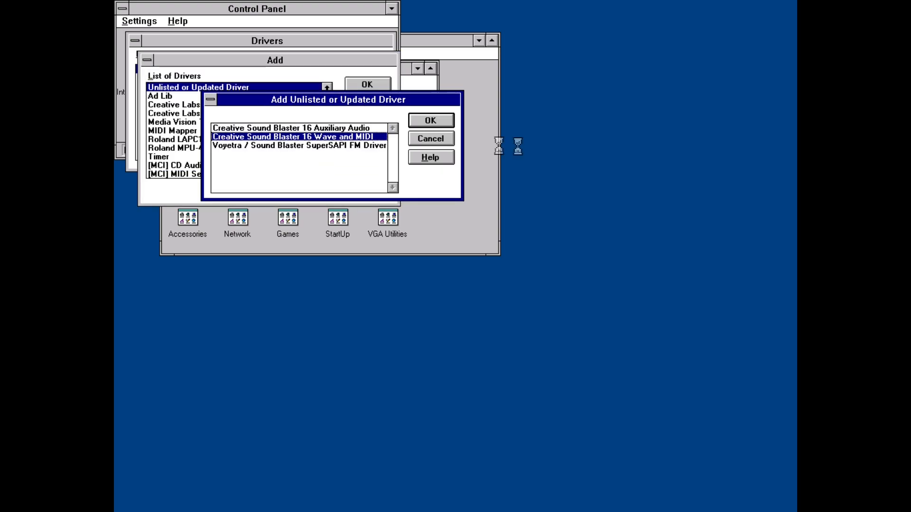
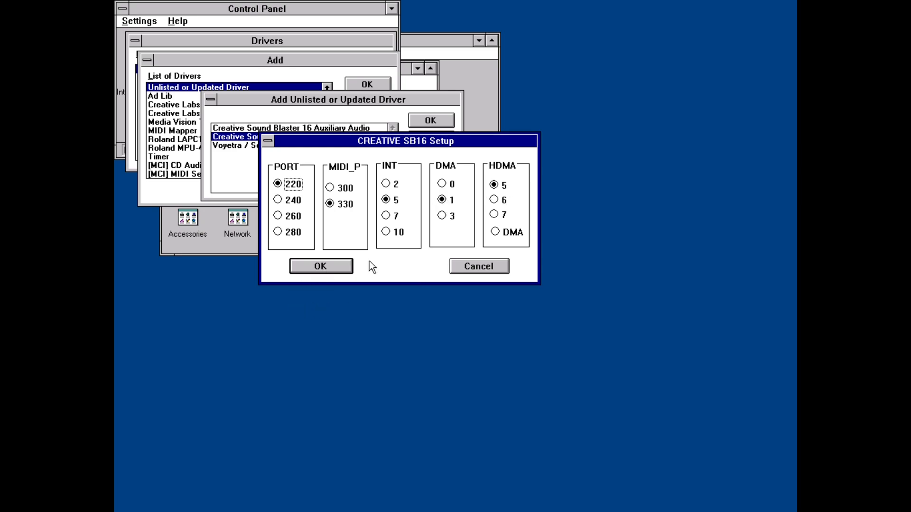
{"action": "key", "text": "ctrl+alt+Page_Down"}
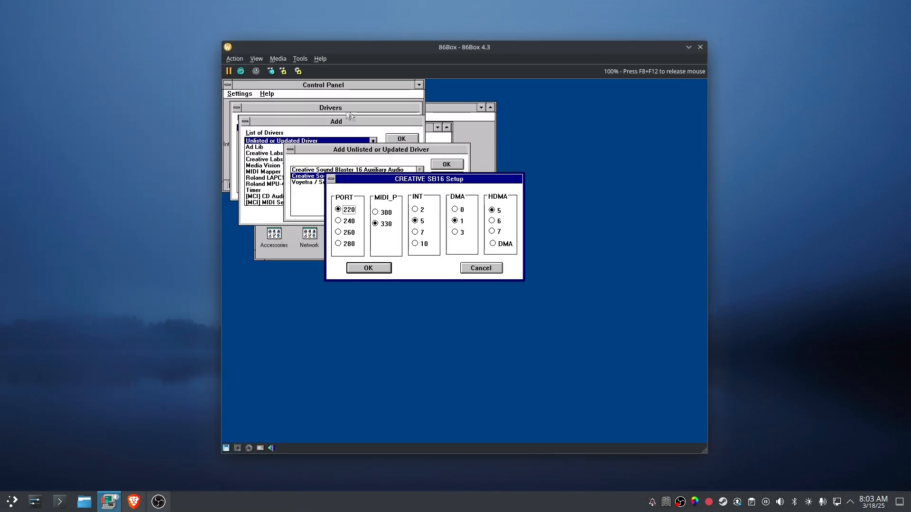
{"action": "key", "text": "F8+F12"}
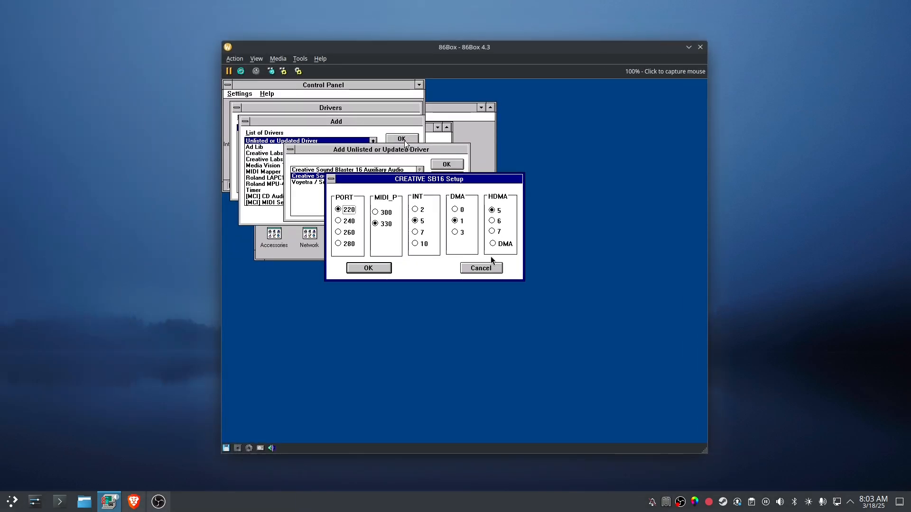
{"action": "left_click", "coordinate": [298, 71]}
{"action": "left_click", "coordinate": [306, 182]}
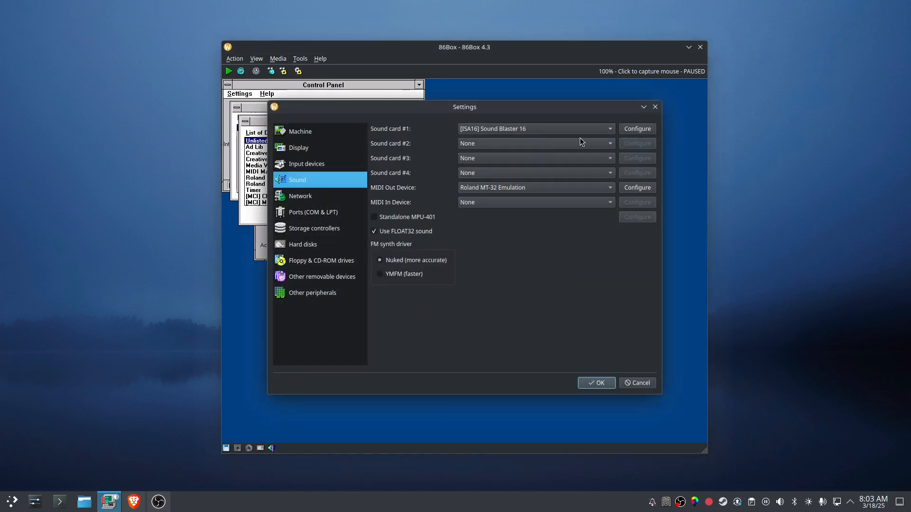
{"action": "left_click", "coordinate": [642, 128]}
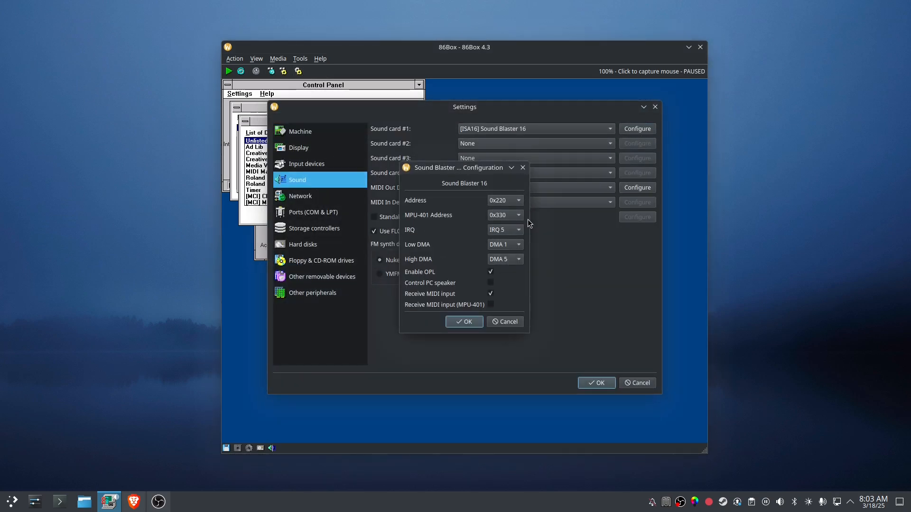
{"action": "left_click", "coordinate": [512, 323]}
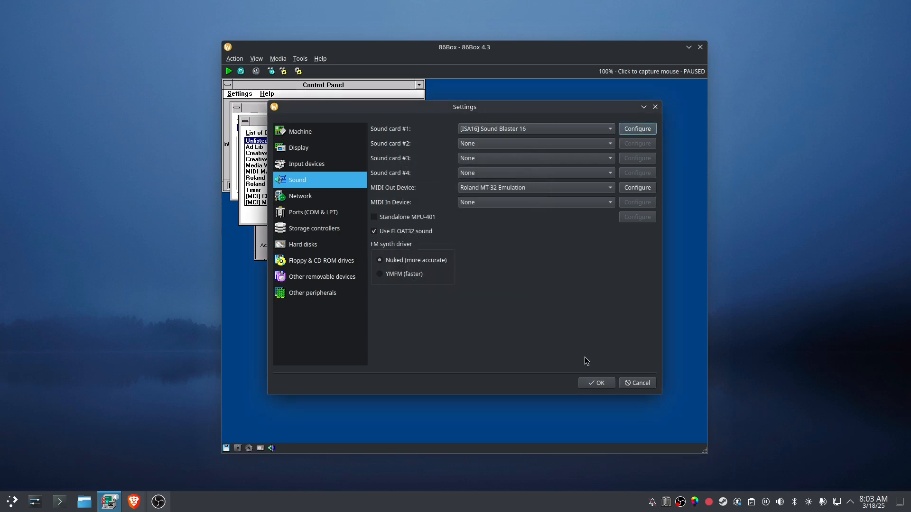
{"action": "left_click", "coordinate": [627, 384]}
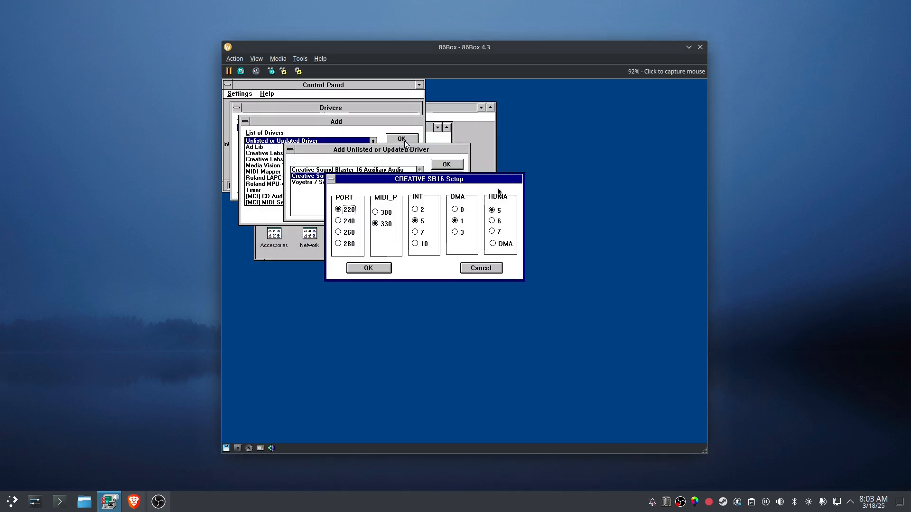
Step: Accept port 220, MIDI port 330, interrupt 5, DMA 1 and high DMA 5 for the Wave and MIDI driver, and restart Windows
{"action": "key", "text": "ctrl+alt+Page_Up"}
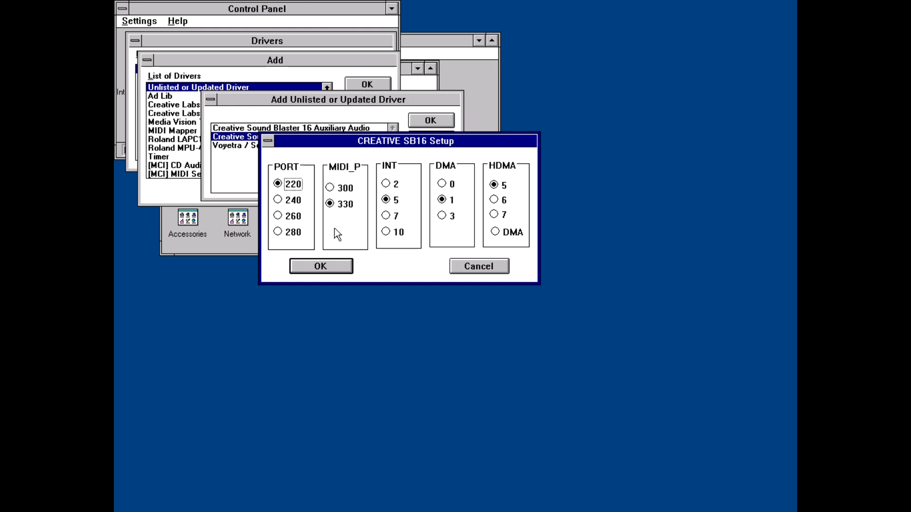
{"action": "left_click", "coordinate": [328, 266]}
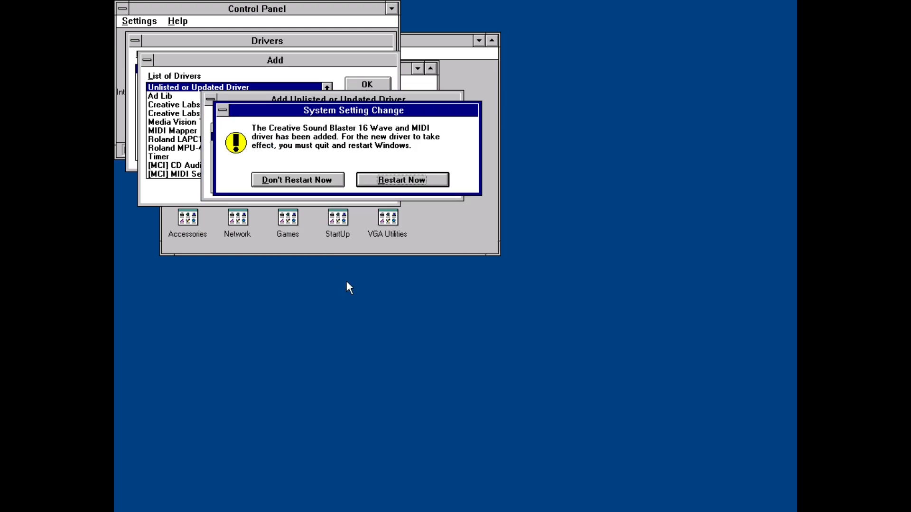
{"action": "left_click", "coordinate": [395, 180]}
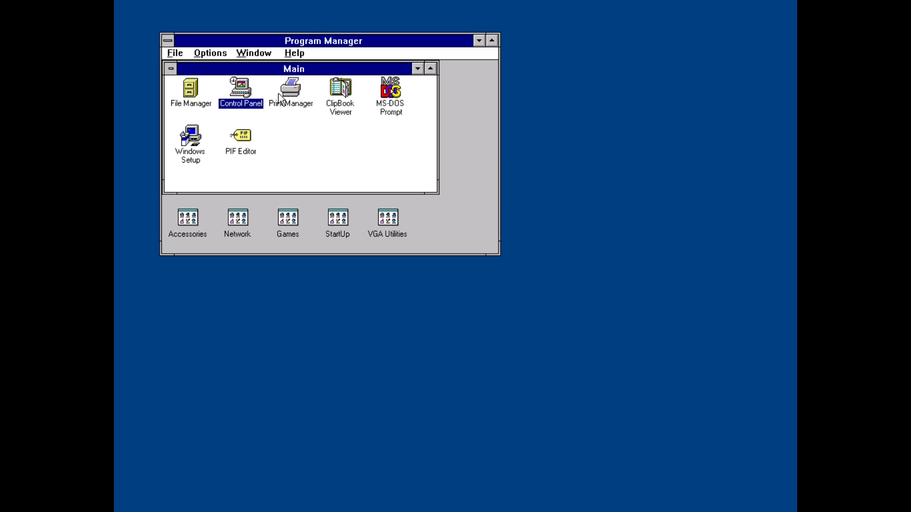
Step: Open Control Panel's Drivers settings and start adding an unlisted or updated driver for the remaining Sound Blaster component
{"action": "double_click", "coordinate": [250, 95]}
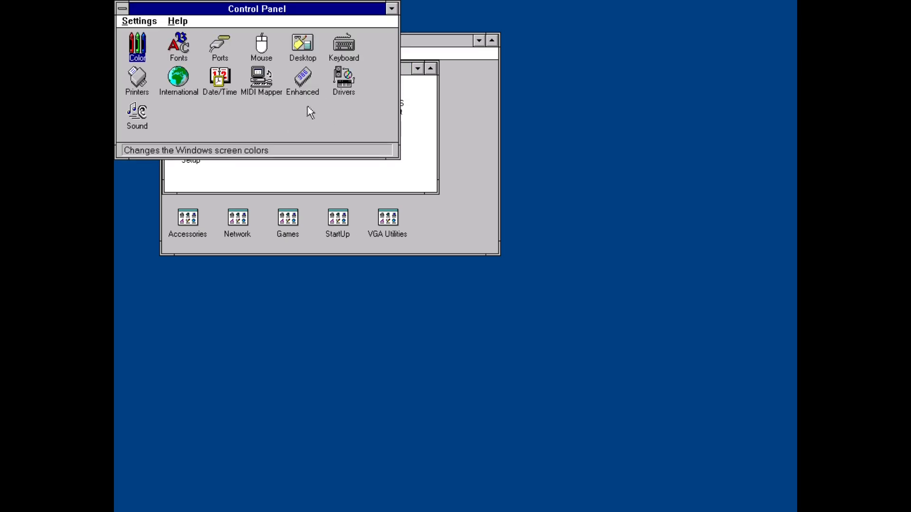
{"action": "double_click", "coordinate": [338, 85]}
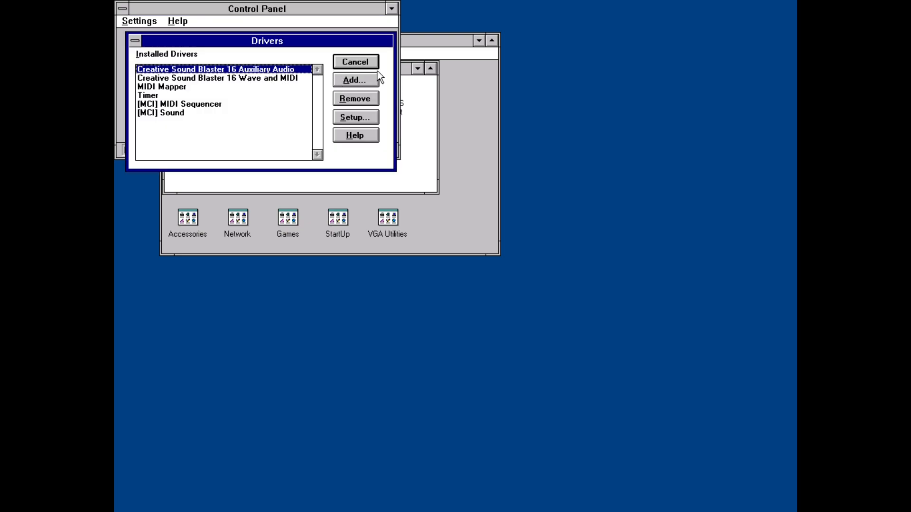
{"action": "left_click", "coordinate": [364, 77]}
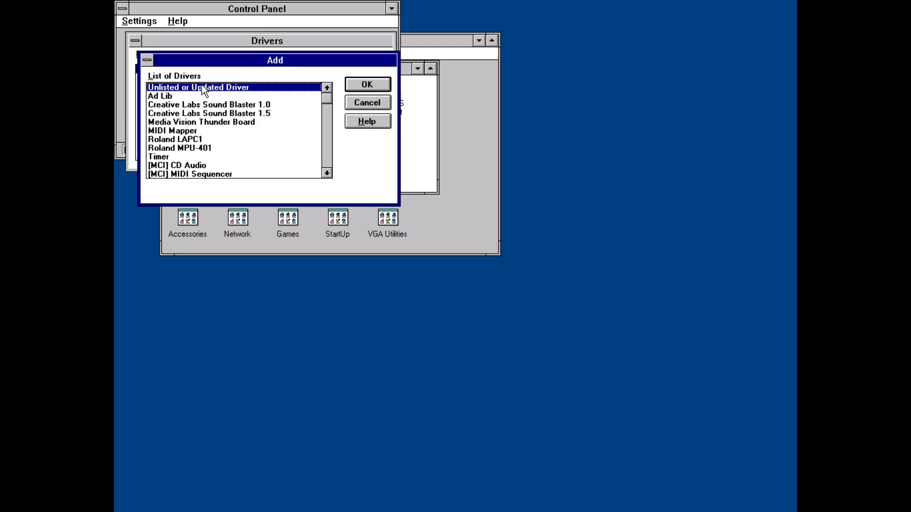
{"action": "double_click", "coordinate": [201, 87]}
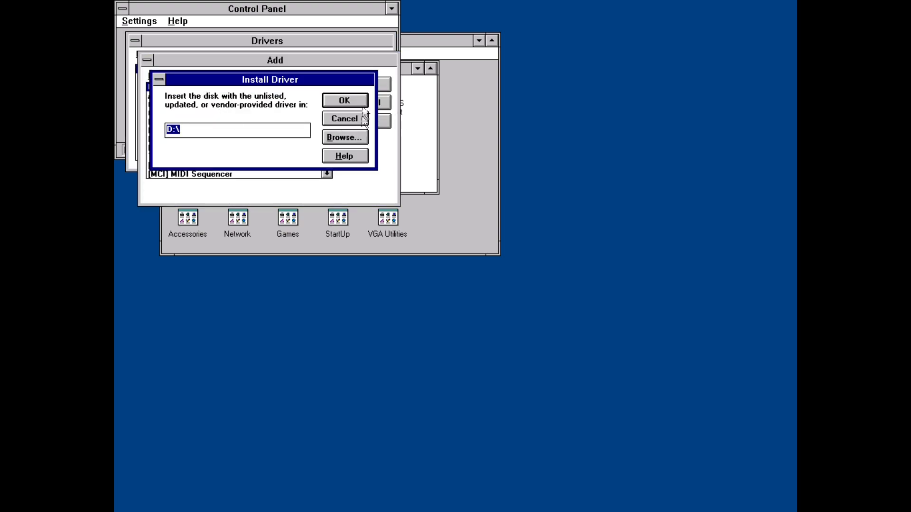
Step: Browse from the C: root to C:\SB16\WINDRV as the install source and load its driver list
{"action": "left_click", "coordinate": [351, 137]}
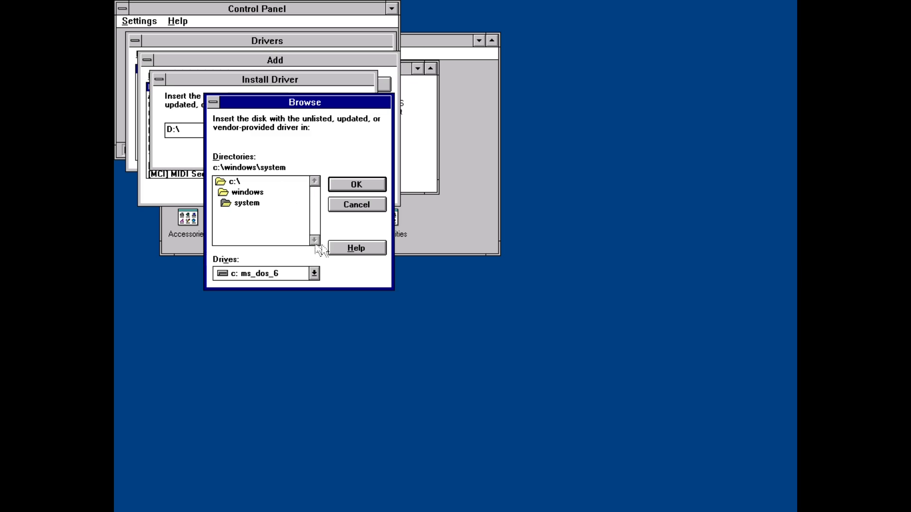
{"action": "left_click", "coordinate": [235, 183]}
{"action": "double_click", "coordinate": [235, 183]}
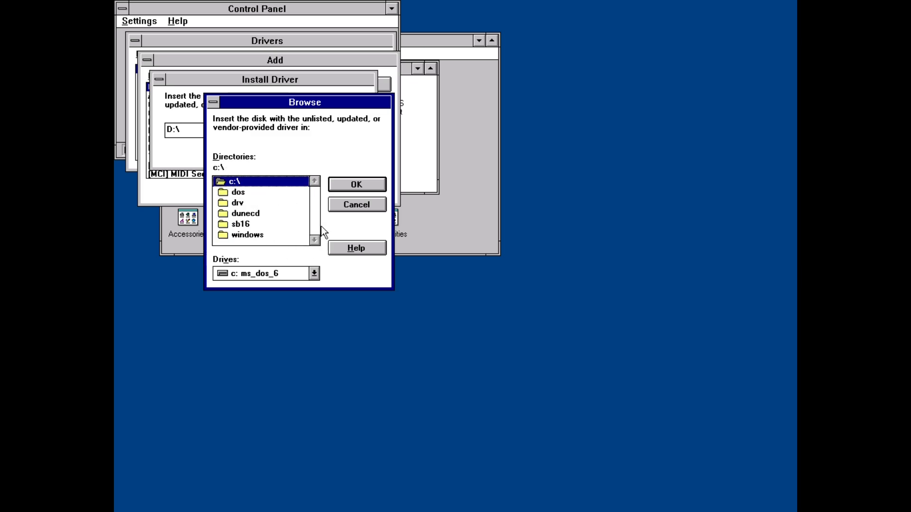
{"action": "double_click", "coordinate": [251, 224]}
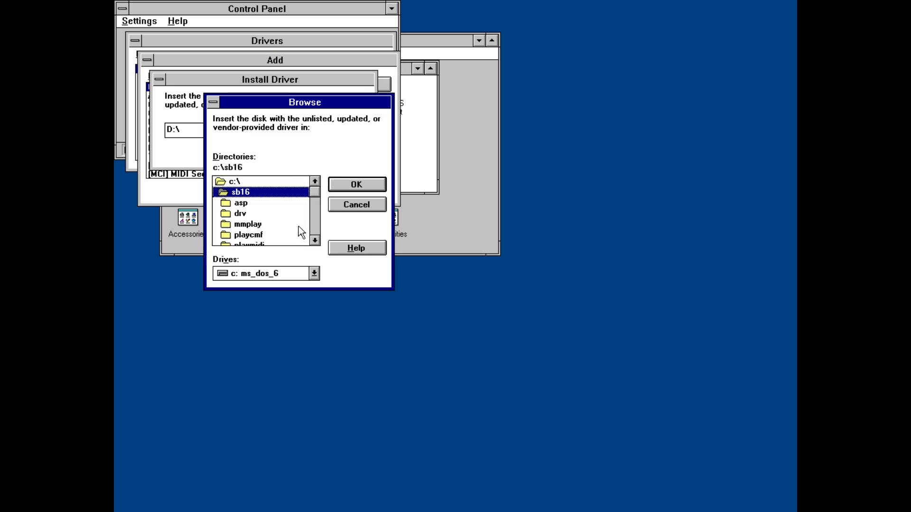
{"action": "left_click", "coordinate": [318, 224]}
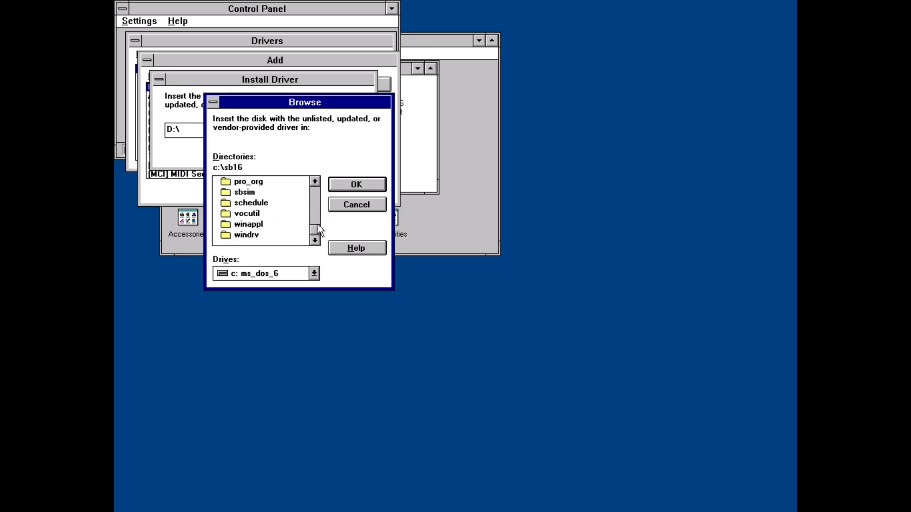
{"action": "left_click", "coordinate": [252, 235]}
{"action": "double_click", "coordinate": [254, 235]}
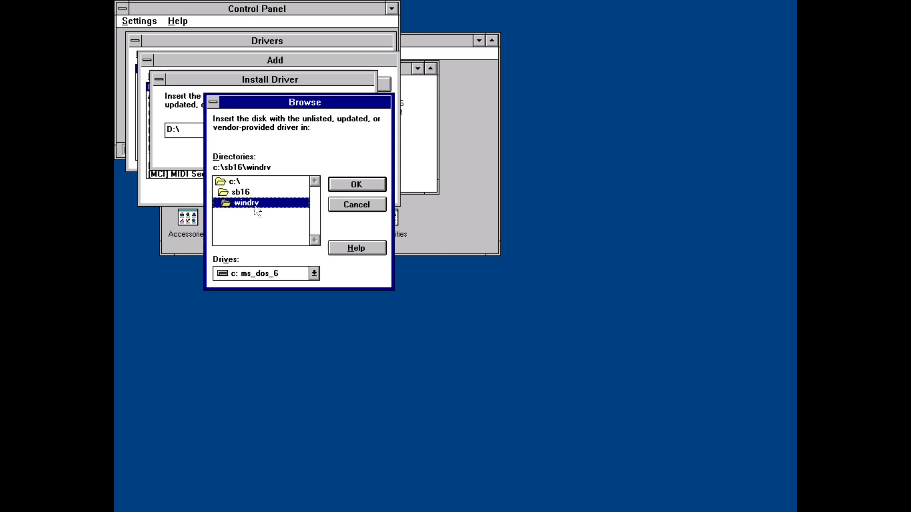
{"action": "left_click", "coordinate": [363, 184]}
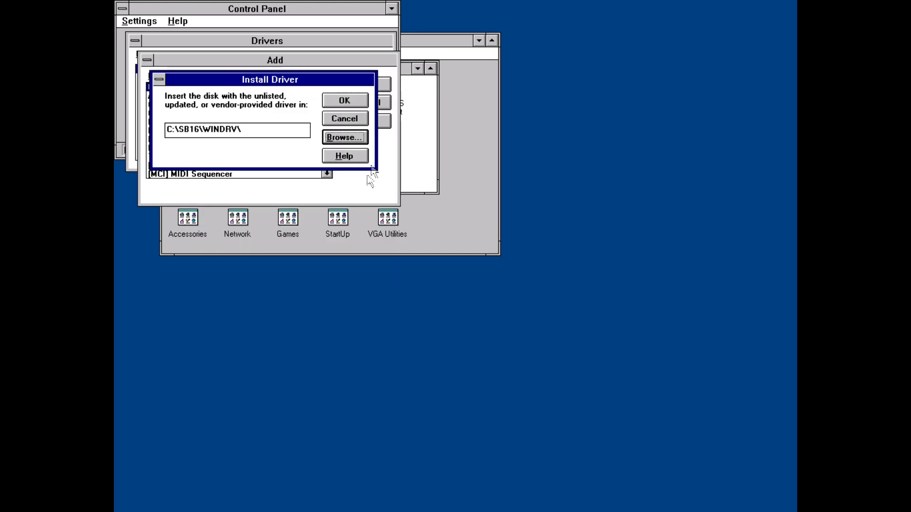
{"action": "left_click", "coordinate": [349, 97]}
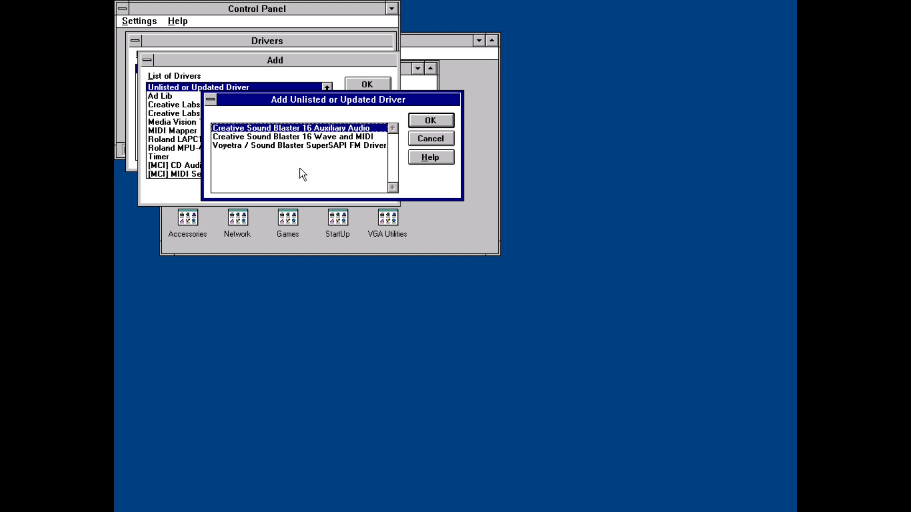
Step: Install the Voyetra / Sound Blaster SuperSAPI FM Driver with the new midimap.cfg, port 220 and no patch file, and restart Windows
{"action": "double_click", "coordinate": [333, 146]}
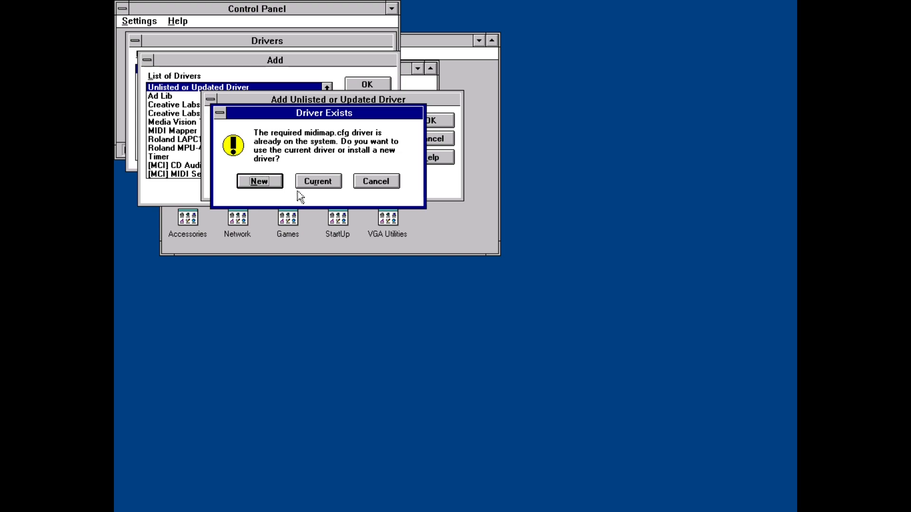
{"action": "left_click", "coordinate": [280, 184]}
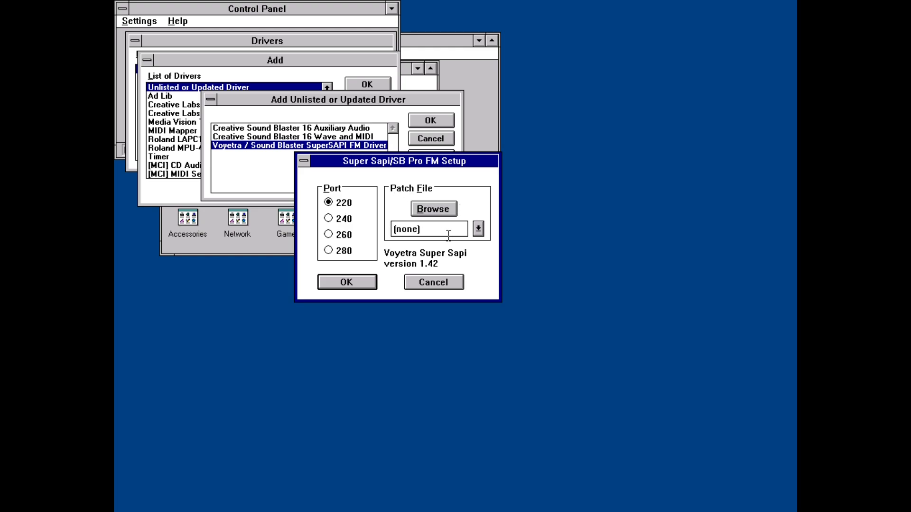
{"action": "left_click", "coordinate": [477, 227]}
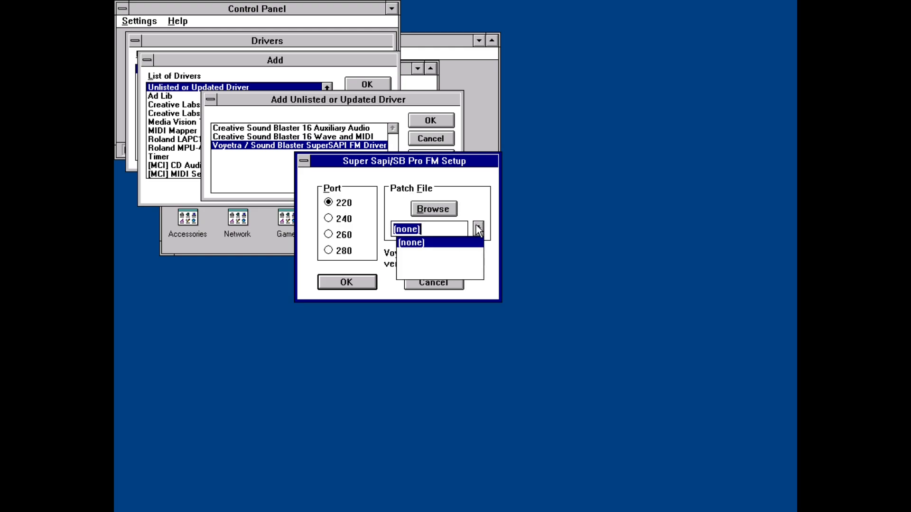
{"action": "left_click", "coordinate": [478, 227]}
{"action": "left_click", "coordinate": [336, 285]}
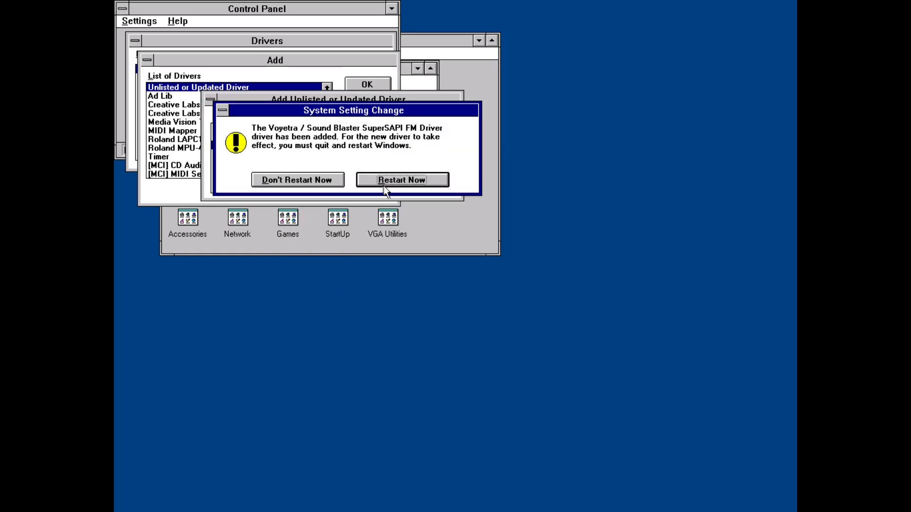
{"action": "key", "text": "Return"}
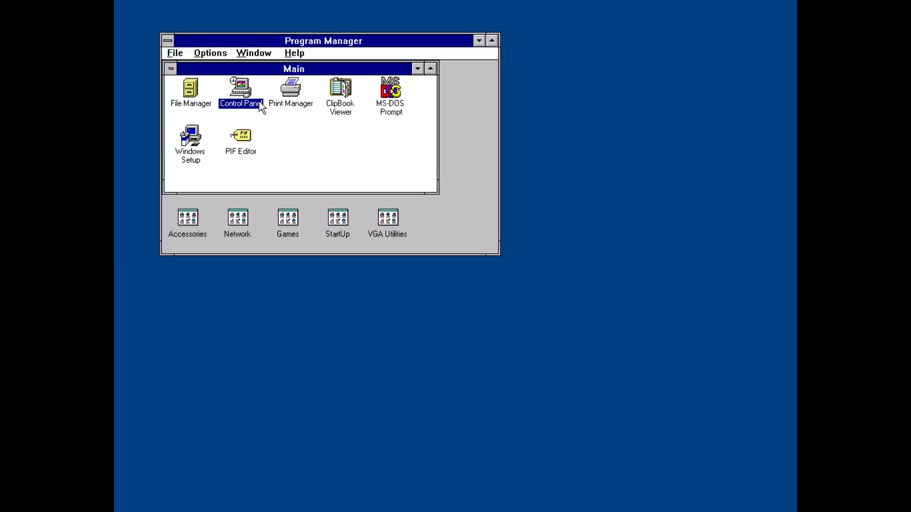
Step: Return to the Drivers settings in Control Panel and choose to add the [MCI] CD Audio driver
{"action": "double_click", "coordinate": [252, 98]}
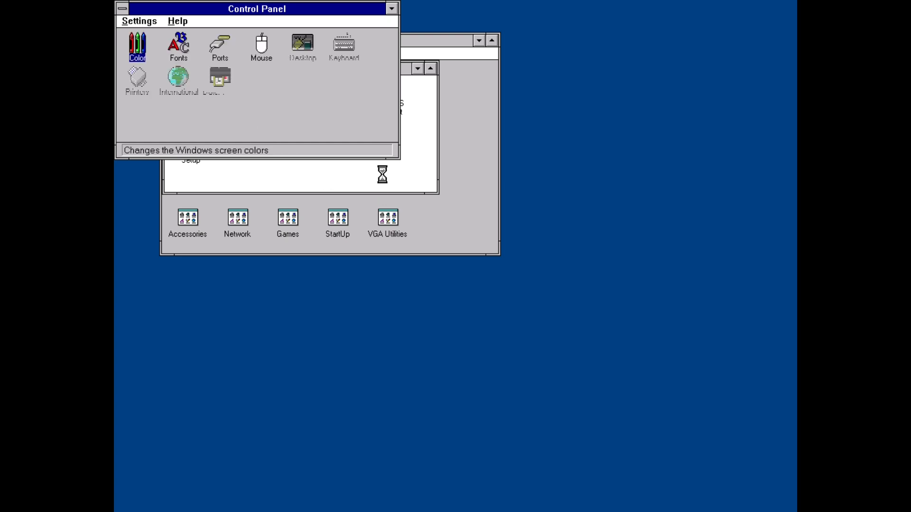
{"action": "double_click", "coordinate": [345, 81]}
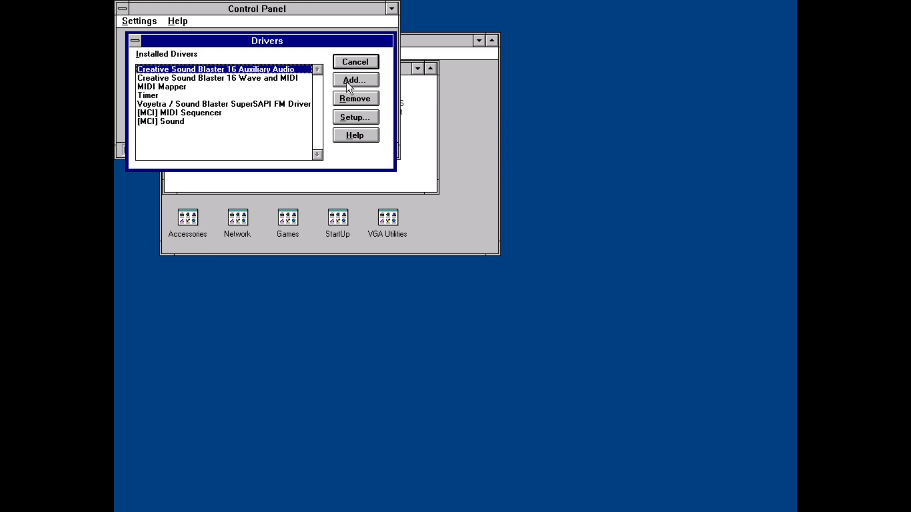
{"action": "left_click", "coordinate": [347, 82]}
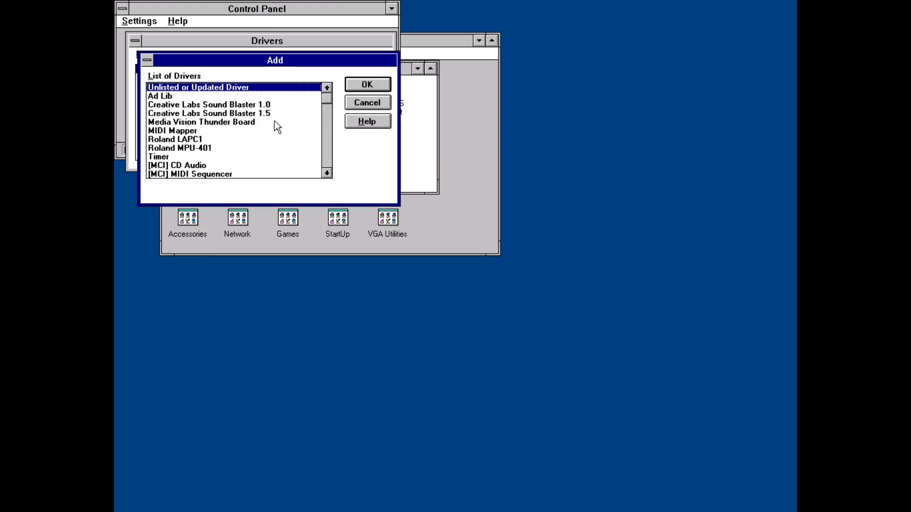
{"action": "double_click", "coordinate": [205, 164]}
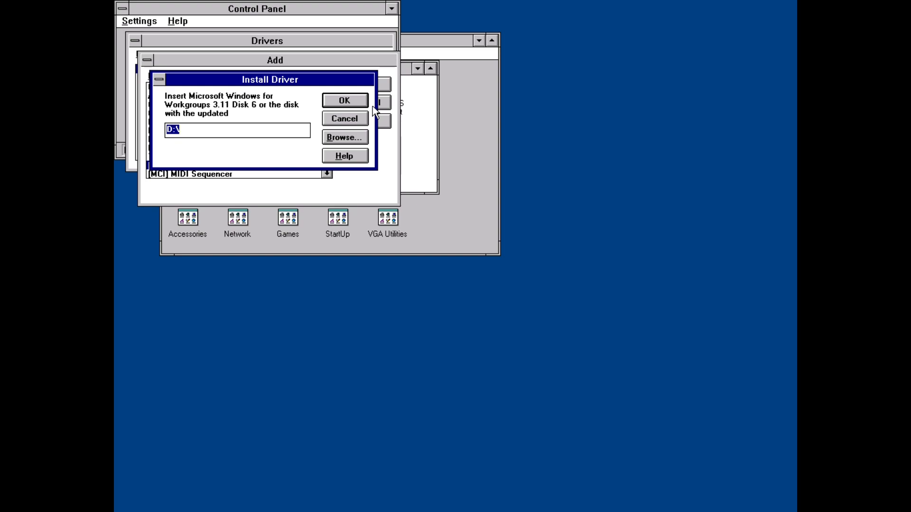
Step: Leave full screen, release the pointer and load the Windows for Workgroups image Disk06 [1.44M] [3.5].img write-protected in the floppy drive
{"action": "key", "text": "ctrl+alt+Page_Up"}
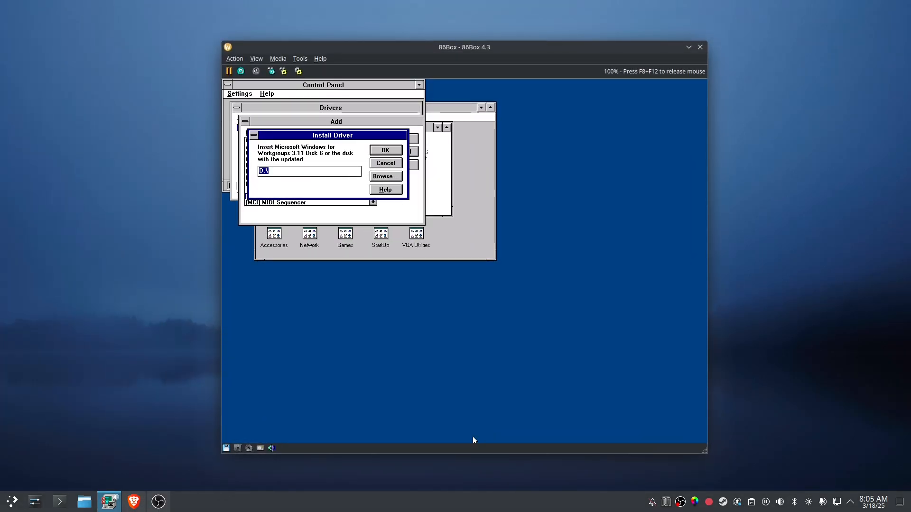
{"action": "key", "text": "F8+F12"}
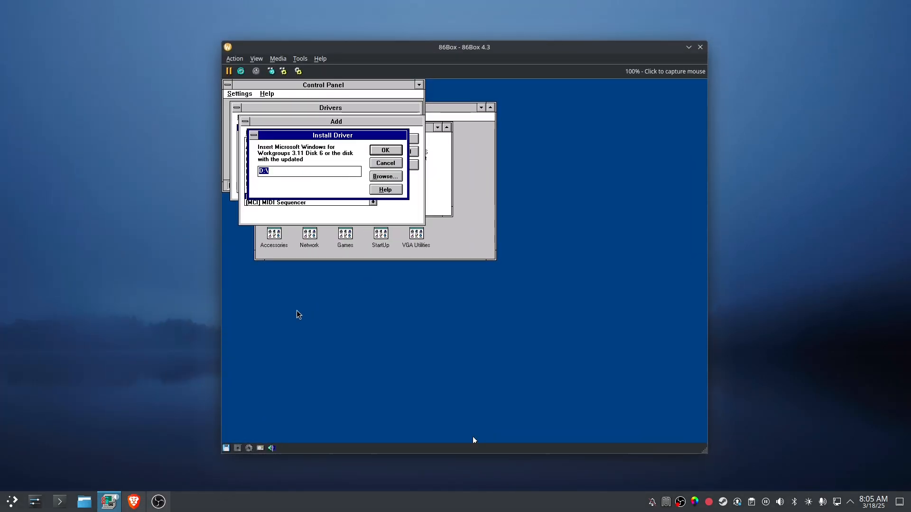
{"action": "left_click", "coordinate": [226, 448]}
{"action": "left_click", "coordinate": [303, 333]}
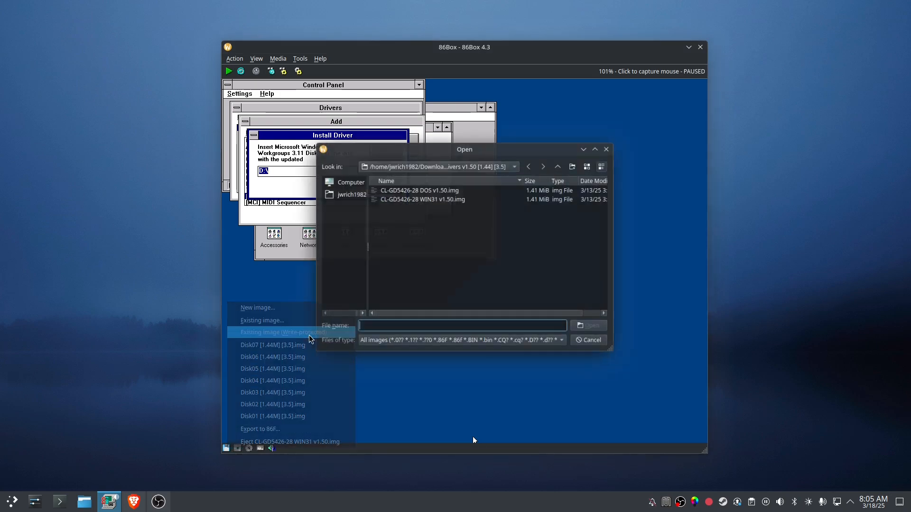
{"action": "left_click", "coordinate": [559, 166]}
{"action": "double_click", "coordinate": [426, 243]}
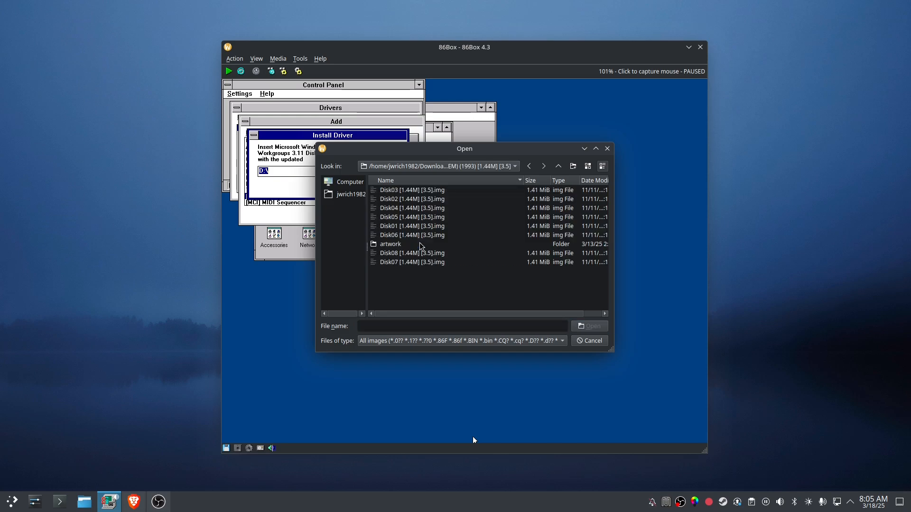
{"action": "double_click", "coordinate": [421, 244]}
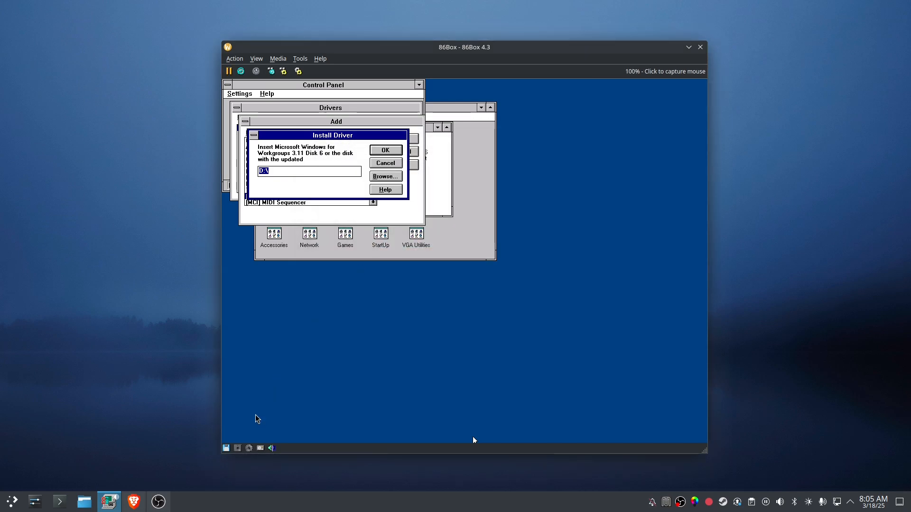
{"action": "left_click", "coordinate": [227, 449]}
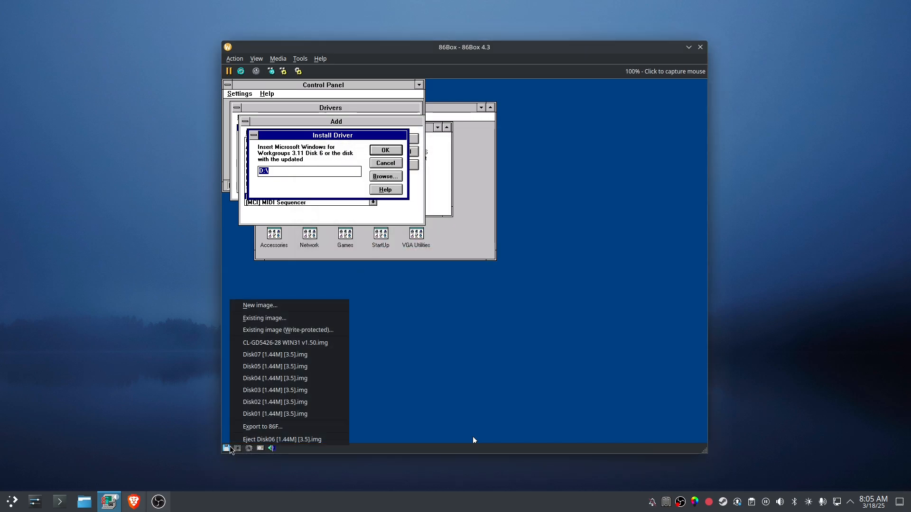
{"action": "left_click", "coordinate": [310, 331]}
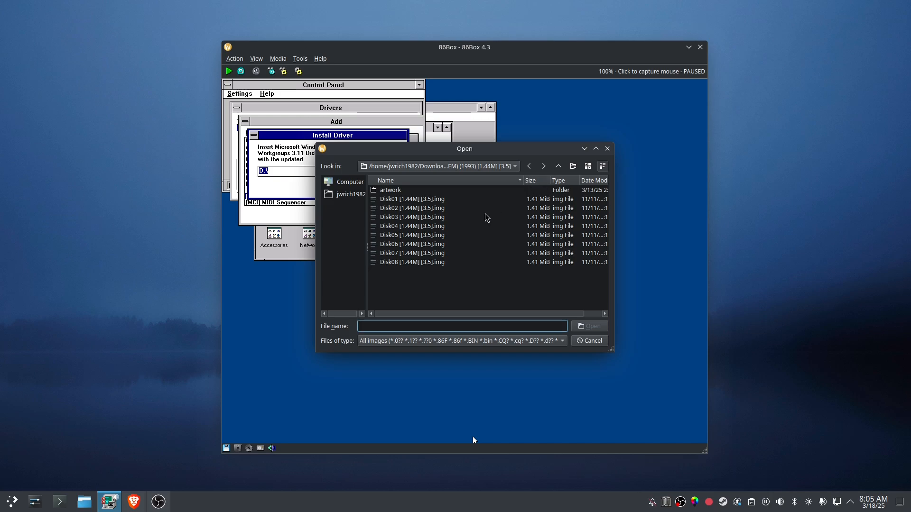
{"action": "double_click", "coordinate": [404, 244]}
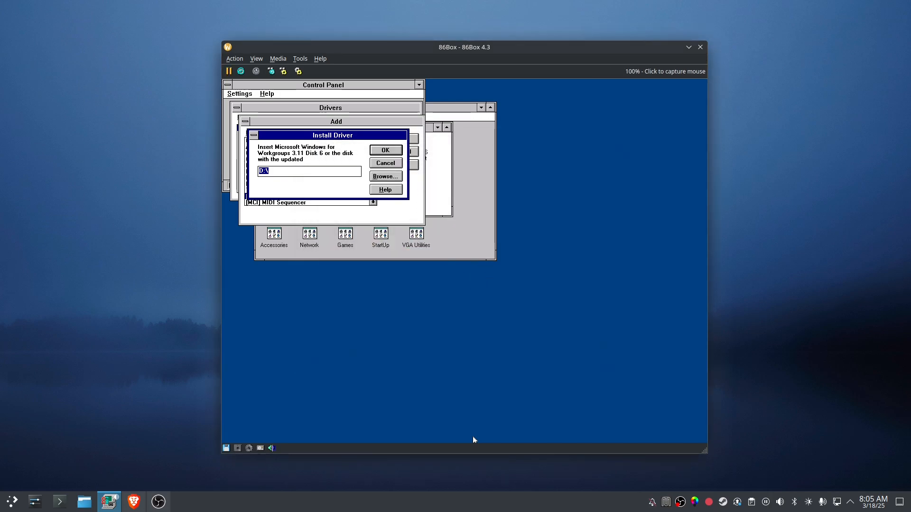
Step: Install the [MCI] CD Audio driver with drive A as the source and acknowledge the CD-ROM configuration message
{"action": "left_click", "coordinate": [325, 266]}
{"action": "left_click", "coordinate": [378, 152]}
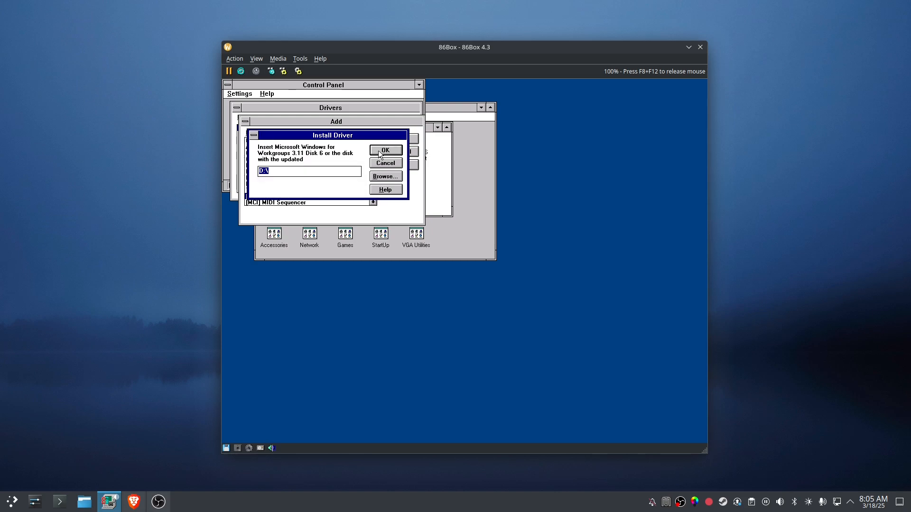
{"action": "type", "text": "a"}
{"action": "left_click", "coordinate": [385, 150]}
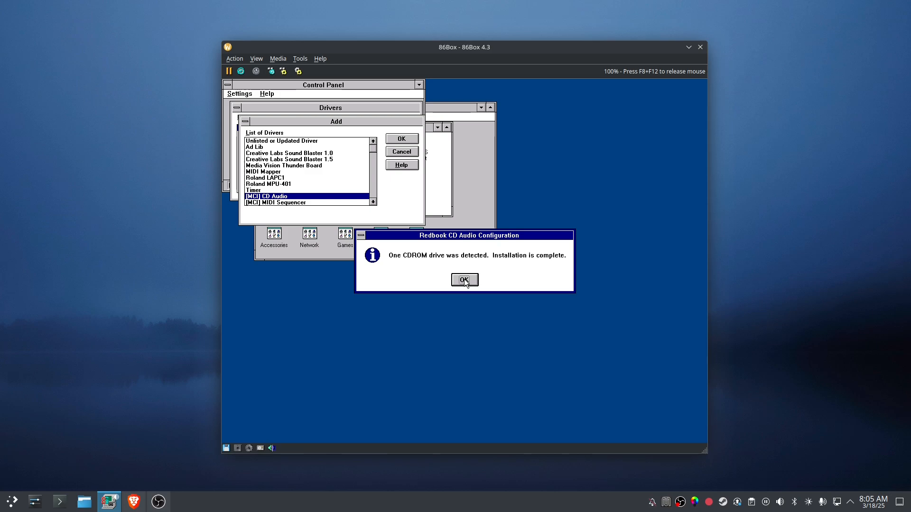
{"action": "left_click", "coordinate": [464, 280]}
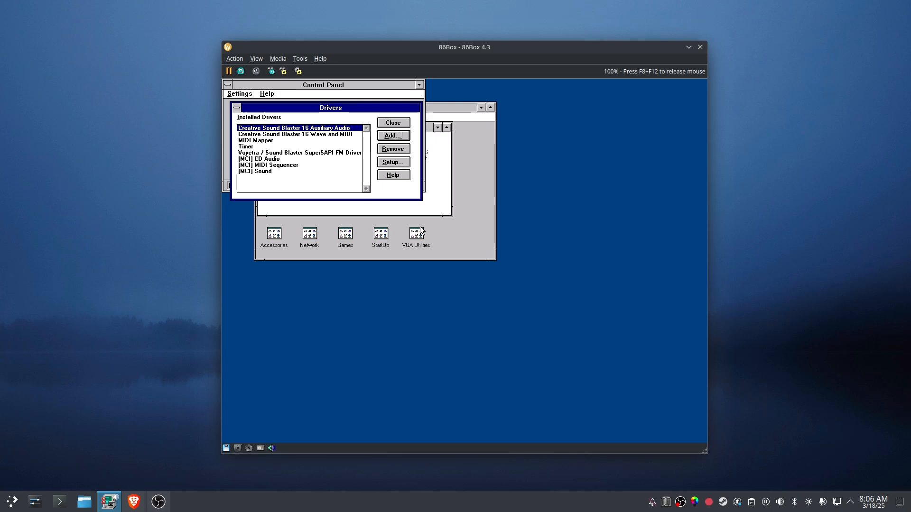
Step: Add the Roland MPU-401 driver from the list of drivers and dismiss the configuration warning
{"action": "left_click", "coordinate": [390, 136]}
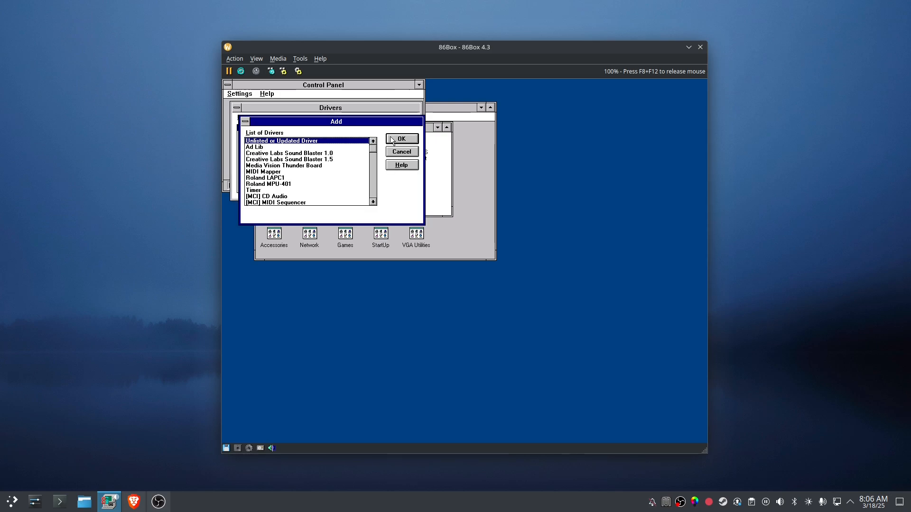
{"action": "left_click", "coordinate": [277, 179]}
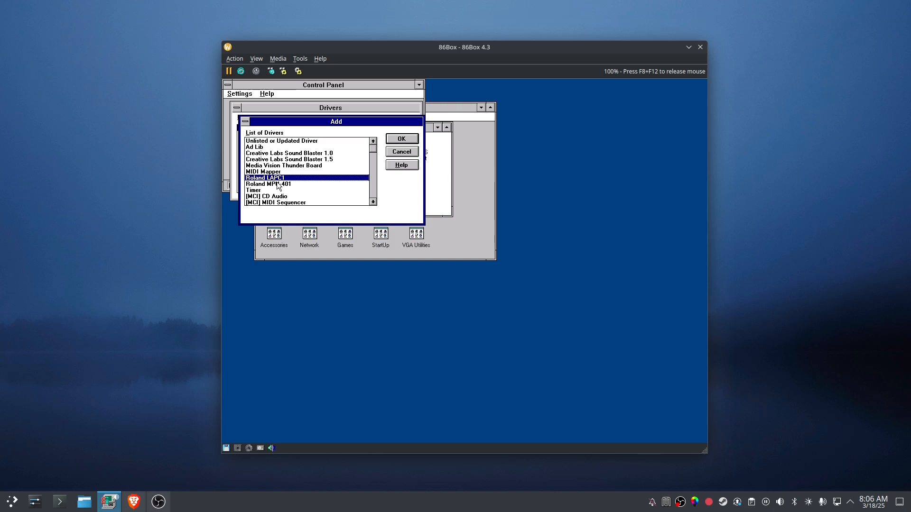
{"action": "left_click", "coordinate": [277, 185]}
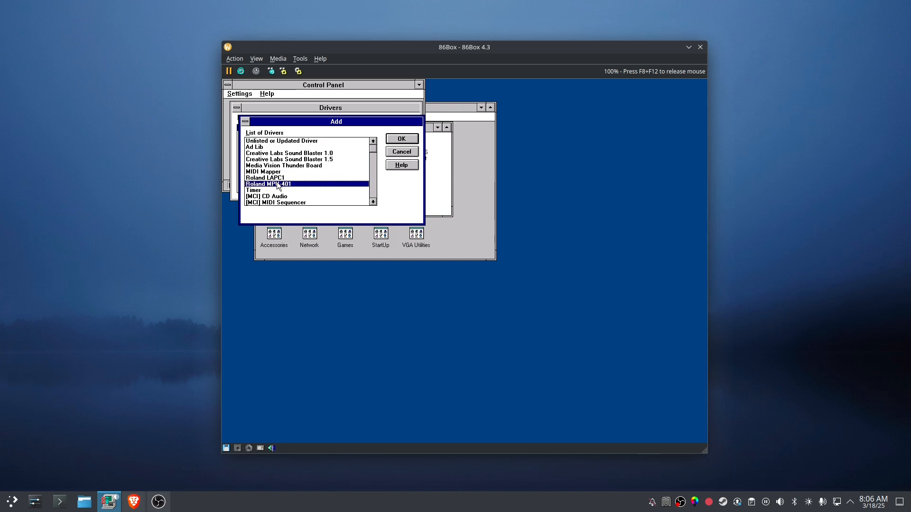
{"action": "left_click", "coordinate": [402, 139]}
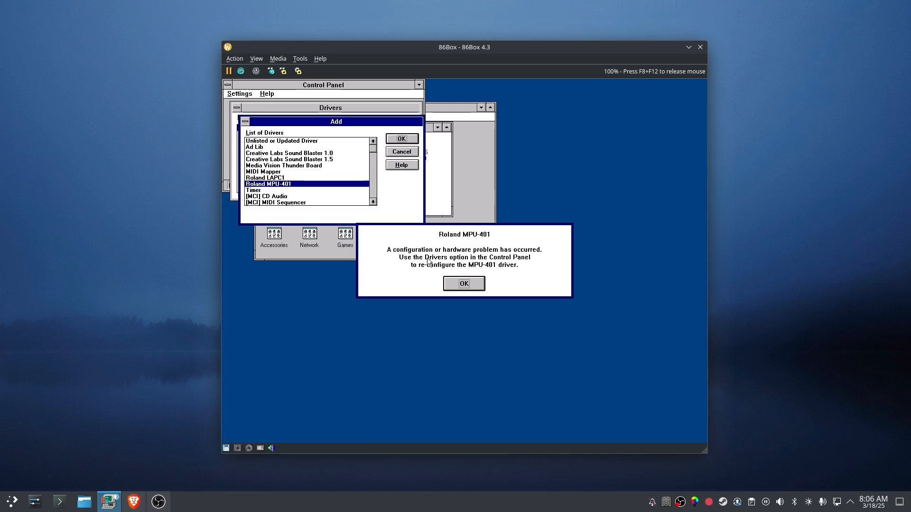
{"action": "left_click", "coordinate": [461, 284]}
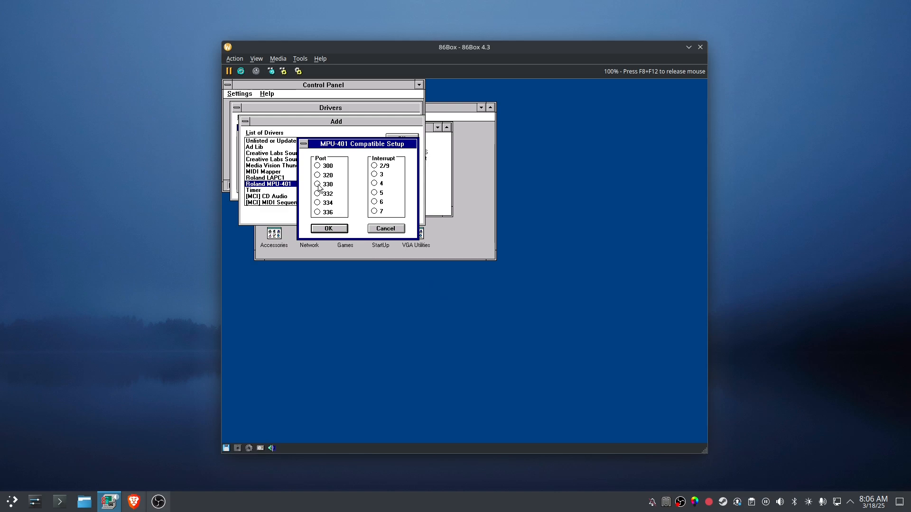
Step: Set the MPU-401 driver to port 330 and interrupt 3, and restart Windows
{"action": "left_click", "coordinate": [318, 185]}
{"action": "left_click", "coordinate": [382, 176]}
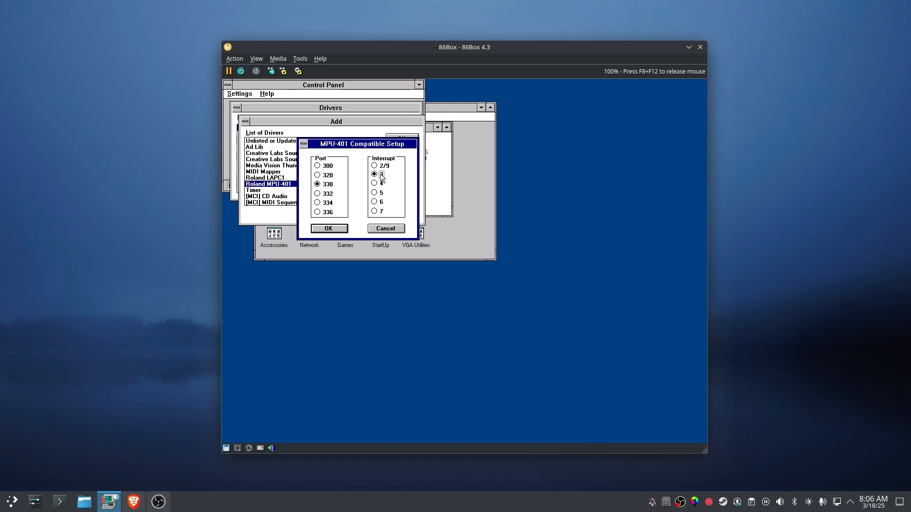
{"action": "left_click", "coordinate": [336, 229]}
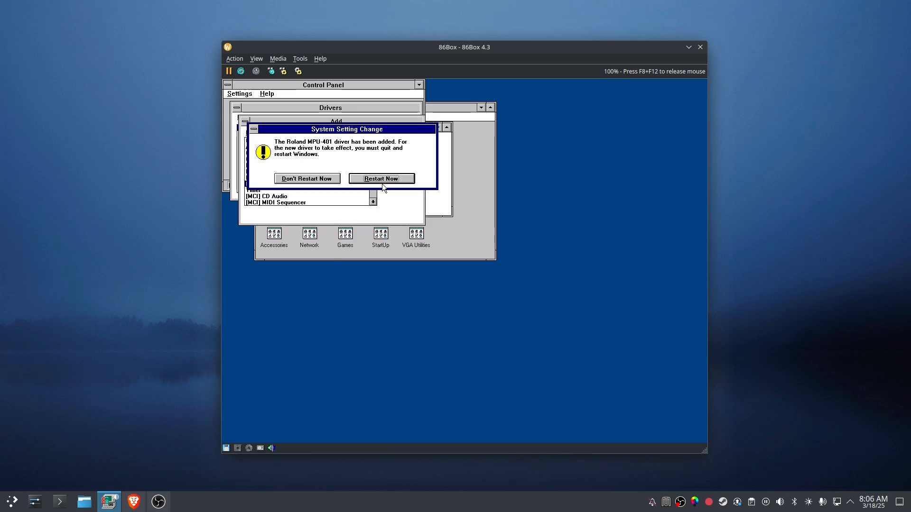
{"action": "left_click", "coordinate": [385, 180]}
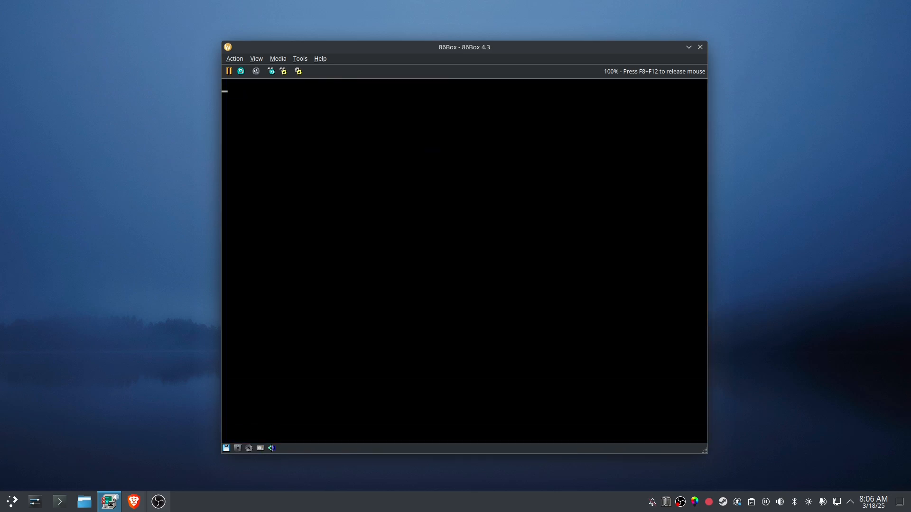
Step: Open the virtual machine's sound settings and inspect the Roland MT-32 Emulation configuration, leaving it unchanged
{"action": "key", "text": "F8+F12"}
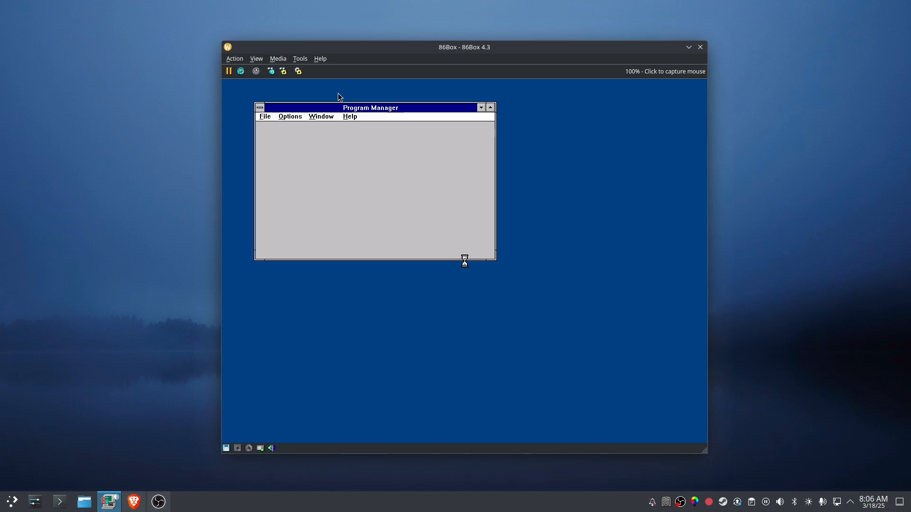
{"action": "left_click", "coordinate": [299, 71]}
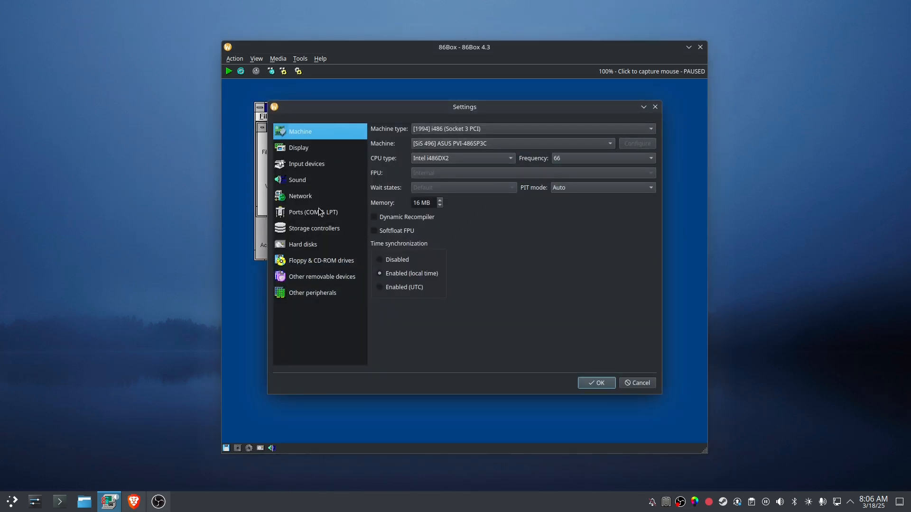
{"action": "left_click", "coordinate": [303, 185]}
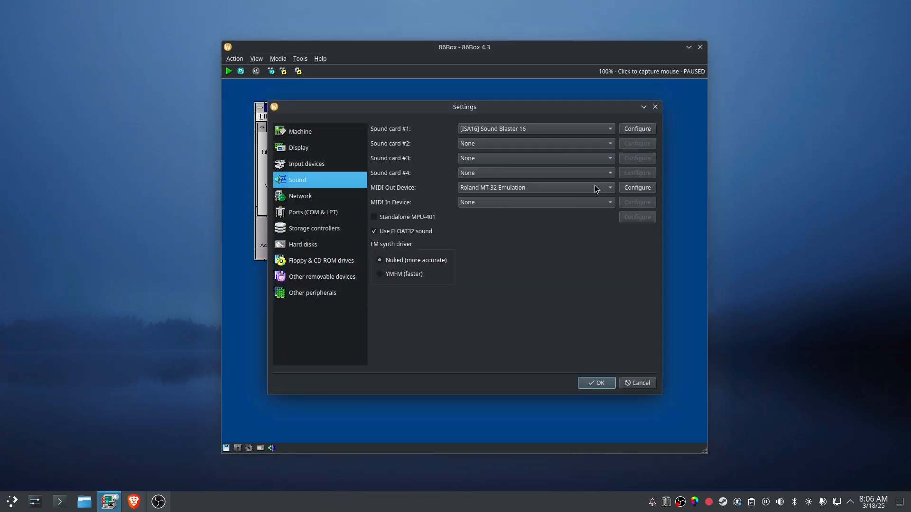
{"action": "left_click", "coordinate": [637, 188]}
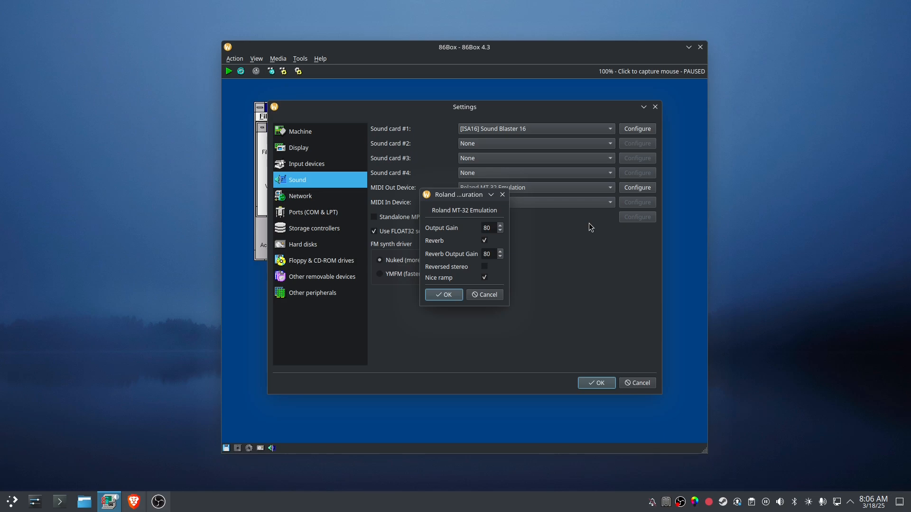
{"action": "left_click", "coordinate": [491, 298]}
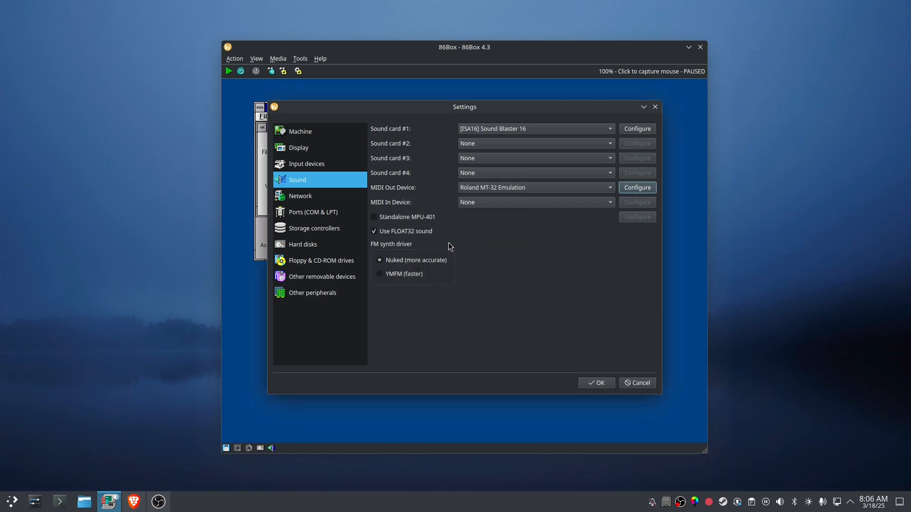
Step: Enable the Standalone MPU-401 with IRQ 3 and save the virtual machine settings so it resets
{"action": "left_click", "coordinate": [413, 218]}
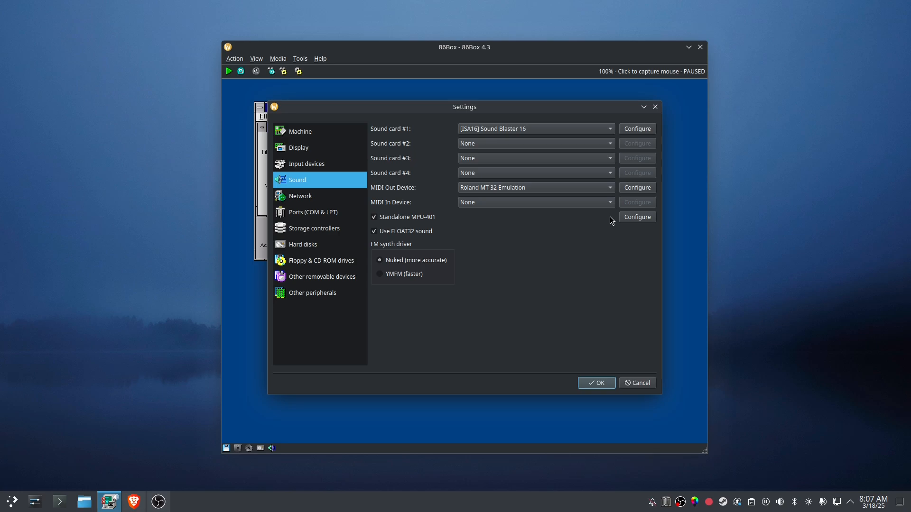
{"action": "left_click", "coordinate": [637, 217]}
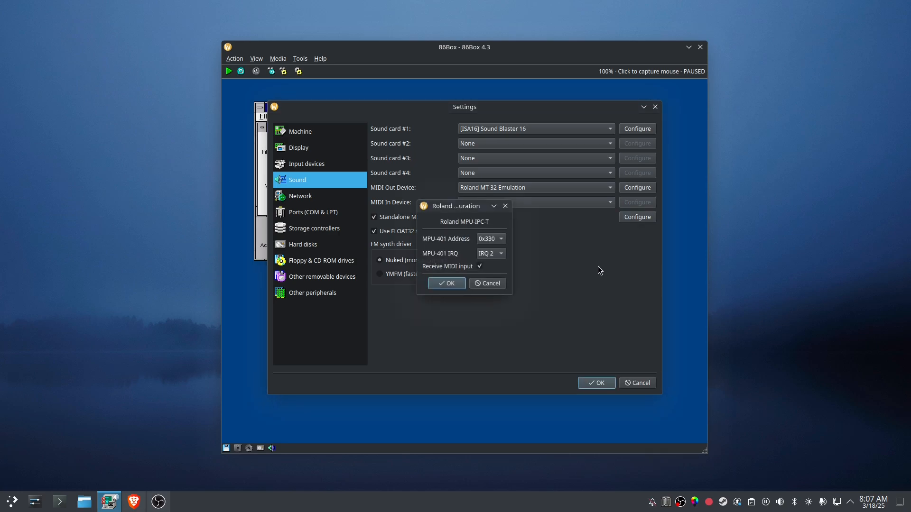
{"action": "left_click", "coordinate": [501, 256]}
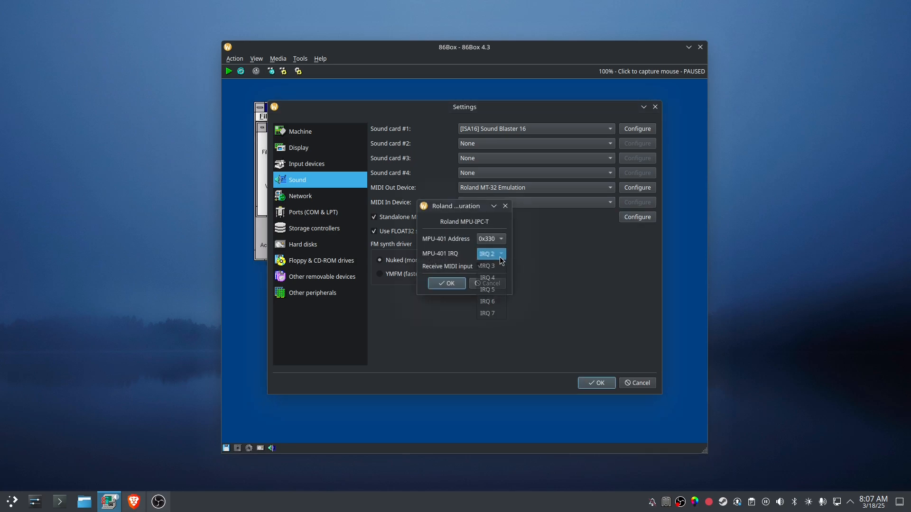
{"action": "left_click", "coordinate": [495, 266]}
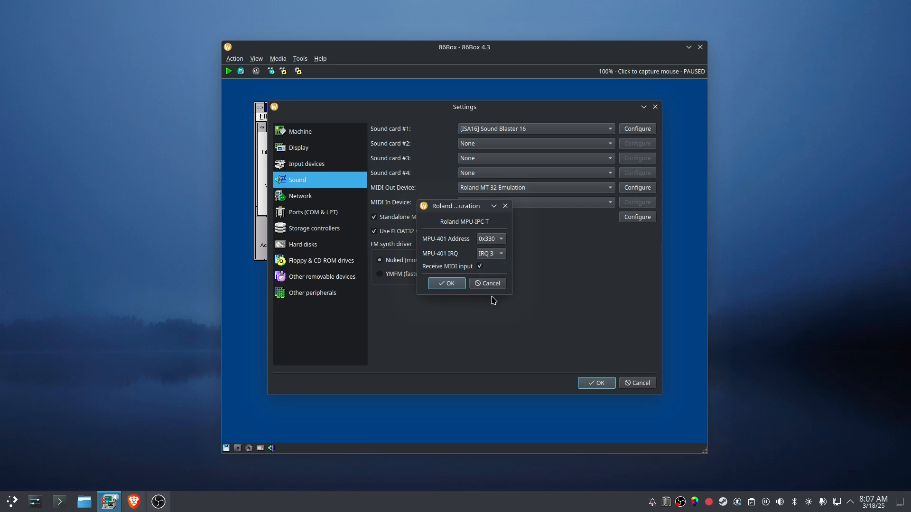
{"action": "left_click", "coordinate": [450, 284]}
{"action": "left_click", "coordinate": [596, 383]}
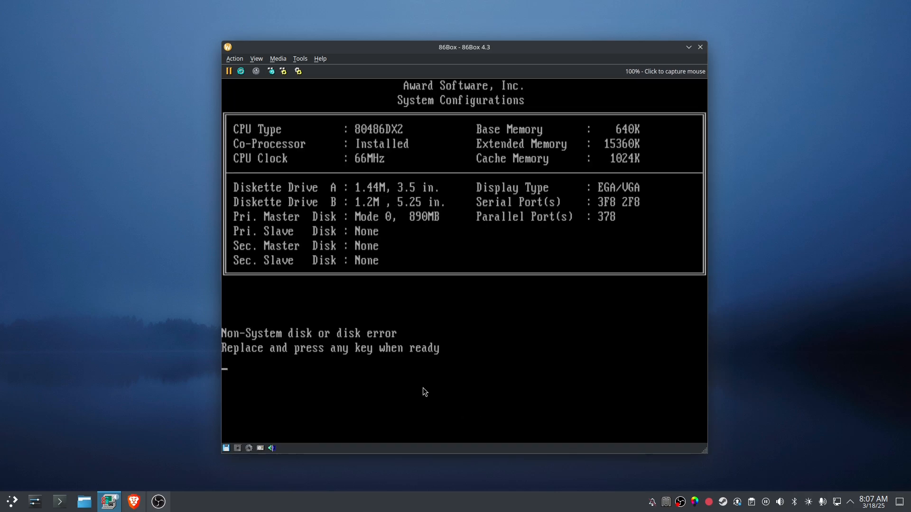
Step: Eject the Disk06 floppy image and continue booting the virtual machine from the hard disk
{"action": "left_click", "coordinate": [226, 449]}
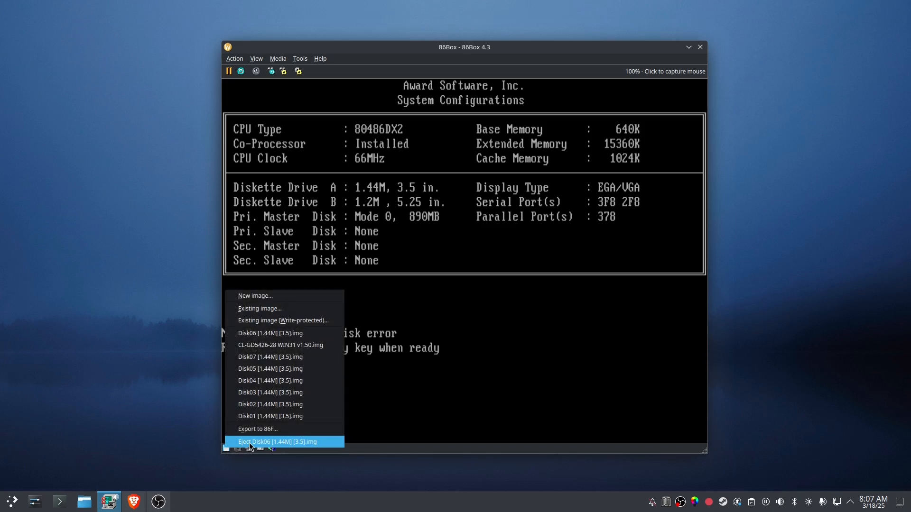
{"action": "left_click", "coordinate": [249, 443]}
{"action": "left_click", "coordinate": [493, 350]}
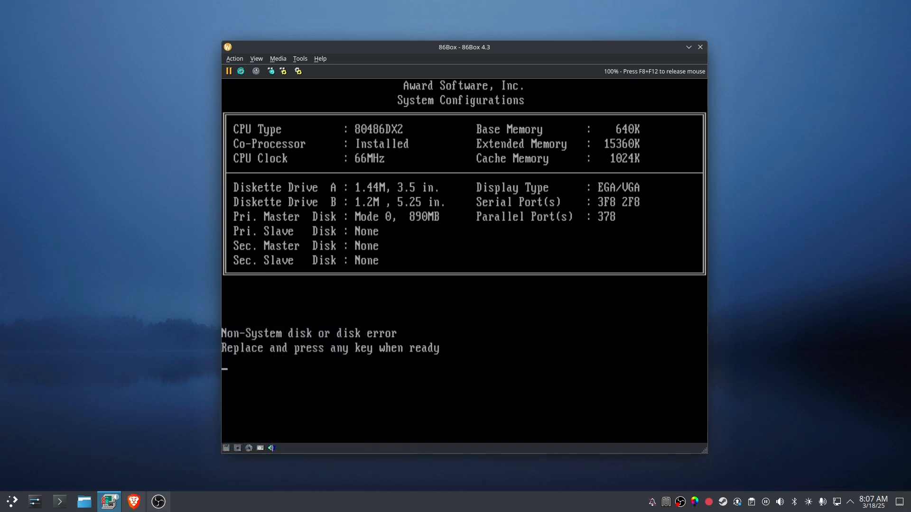
{"action": "key", "text": "Return"}
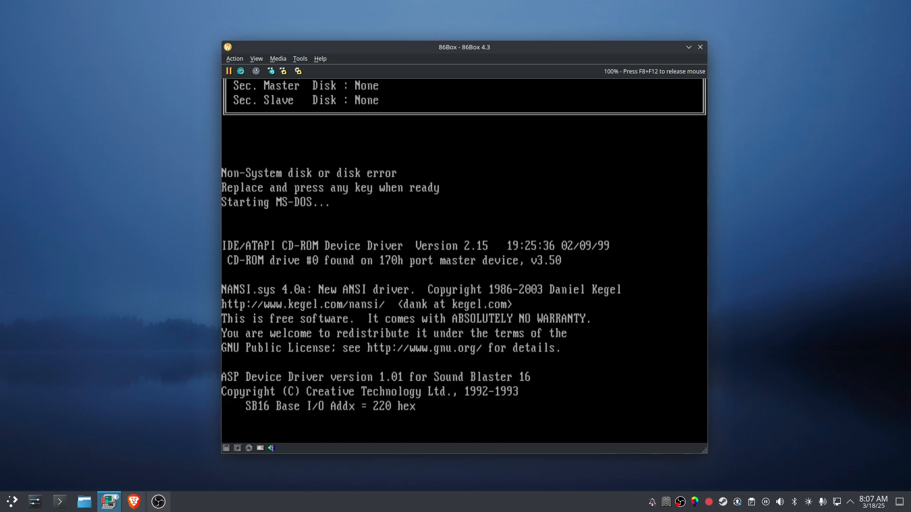
Step: Return the virtual machine to full screen and open the Drivers settings in Control Panel
{"action": "key", "text": "ctrl+alt+Page_Up"}
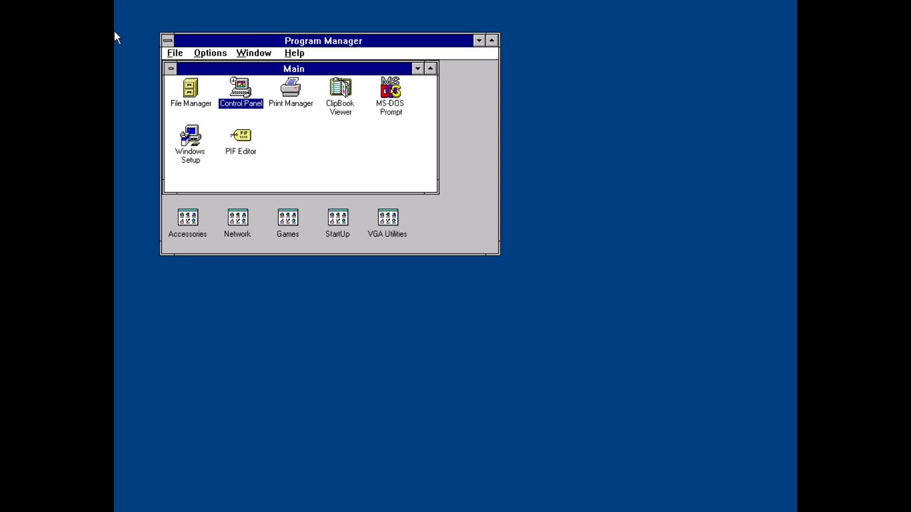
{"action": "double_click", "coordinate": [254, 100]}
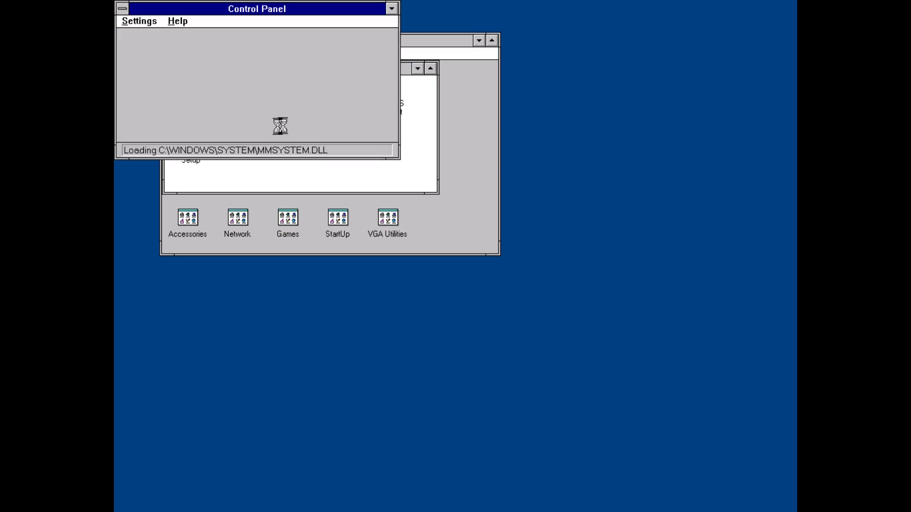
{"action": "double_click", "coordinate": [331, 93]}
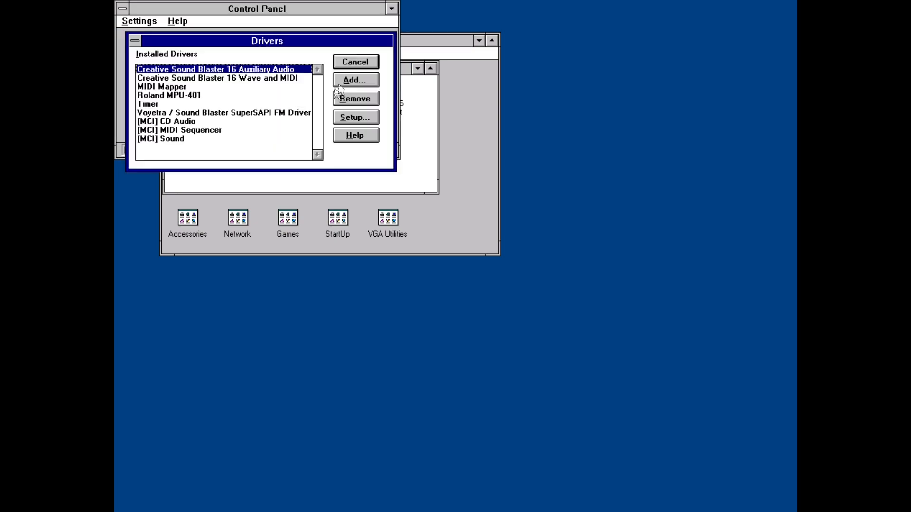
Step: Check the port and interrupt settings of the installed Roland MPU-401 driver, then close the driver list
{"action": "left_click", "coordinate": [166, 96]}
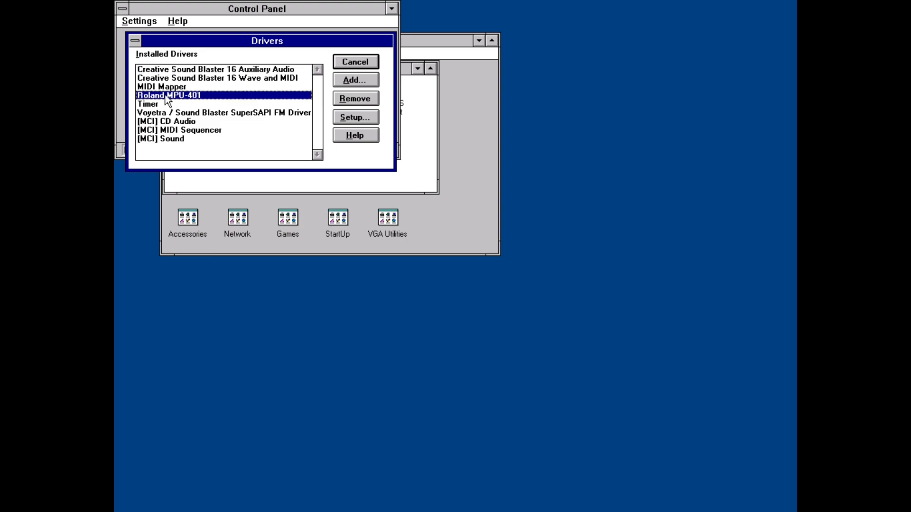
{"action": "left_click", "coordinate": [363, 119]}
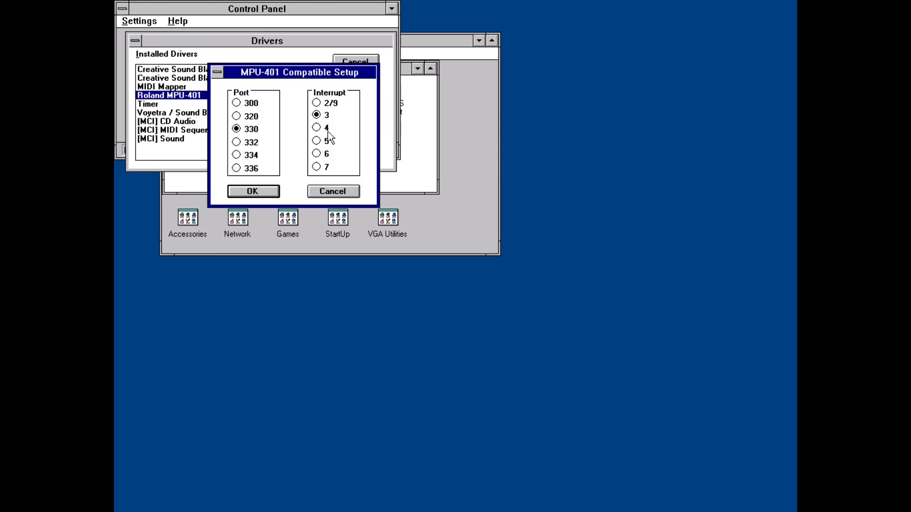
{"action": "left_click", "coordinate": [340, 193]}
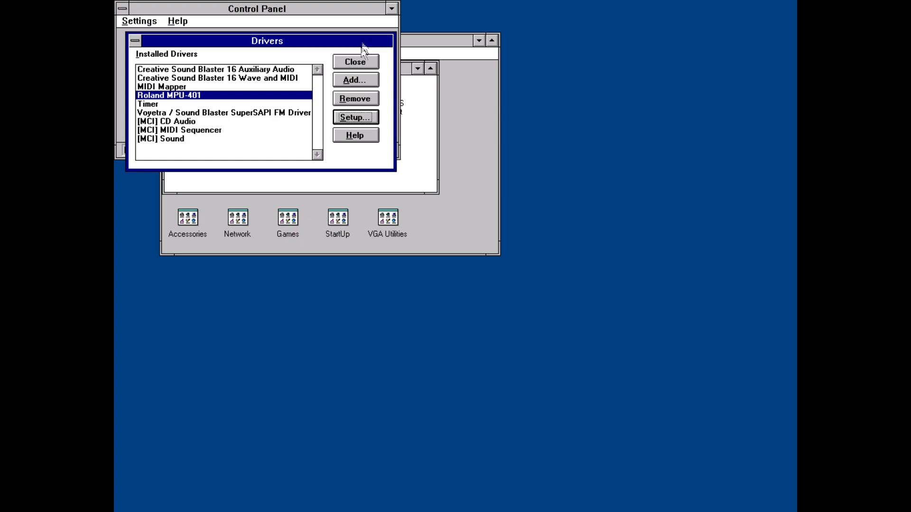
{"action": "left_click", "coordinate": [365, 59]}
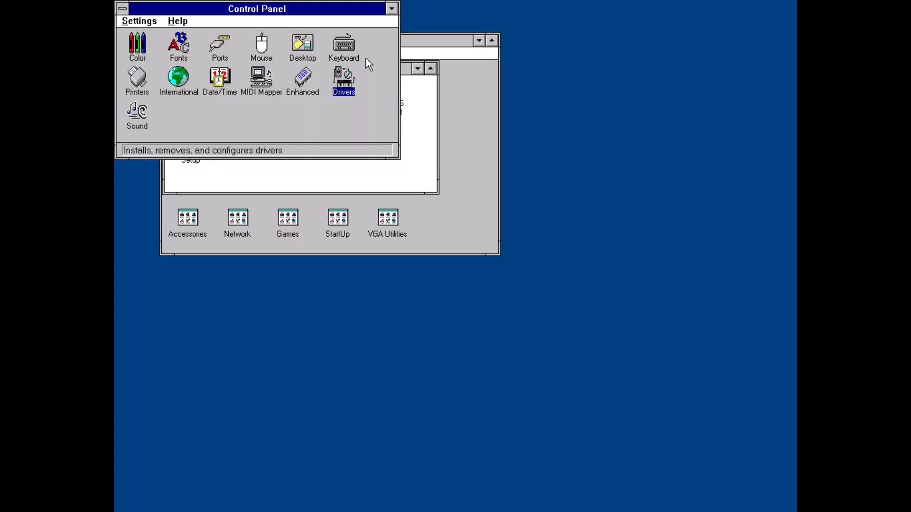
Step: View the installed drivers list again and the Enhanced settings in Control Panel, cancelling out of both
{"action": "double_click", "coordinate": [350, 83]}
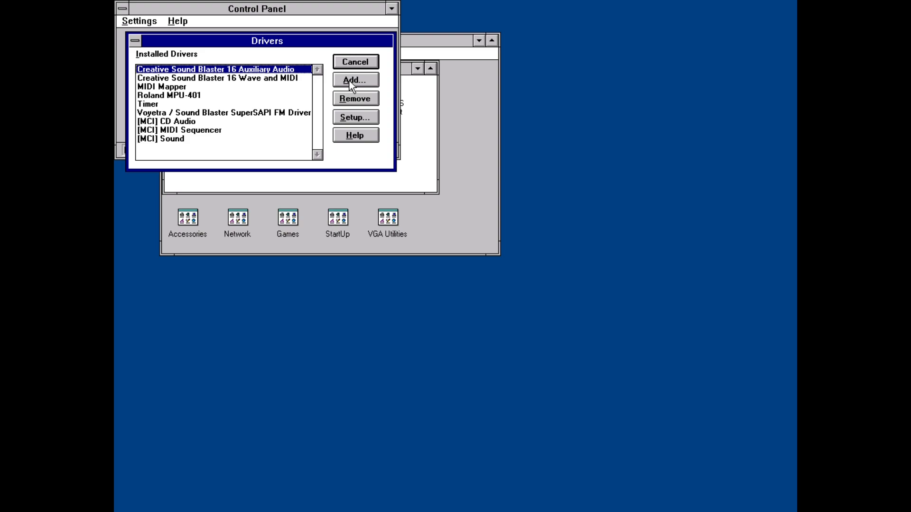
{"action": "left_click", "coordinate": [357, 63]}
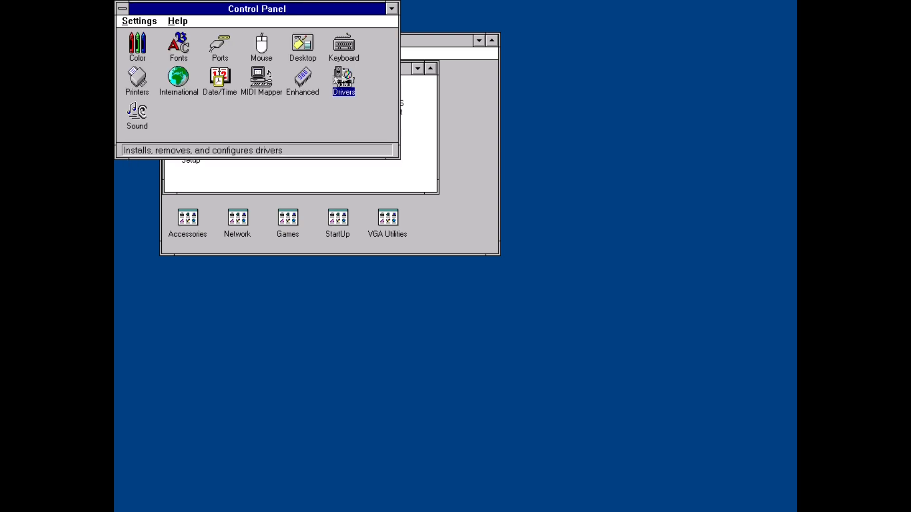
{"action": "double_click", "coordinate": [304, 75]}
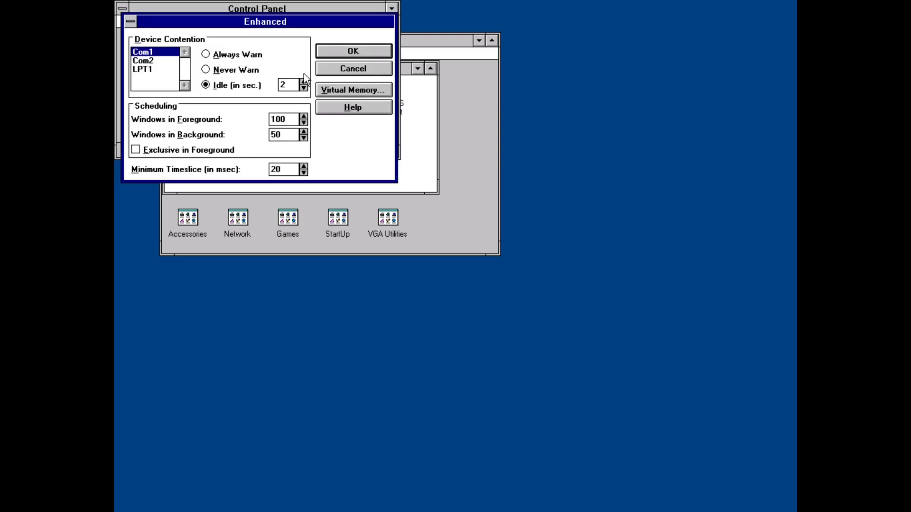
{"action": "left_click", "coordinate": [342, 69]}
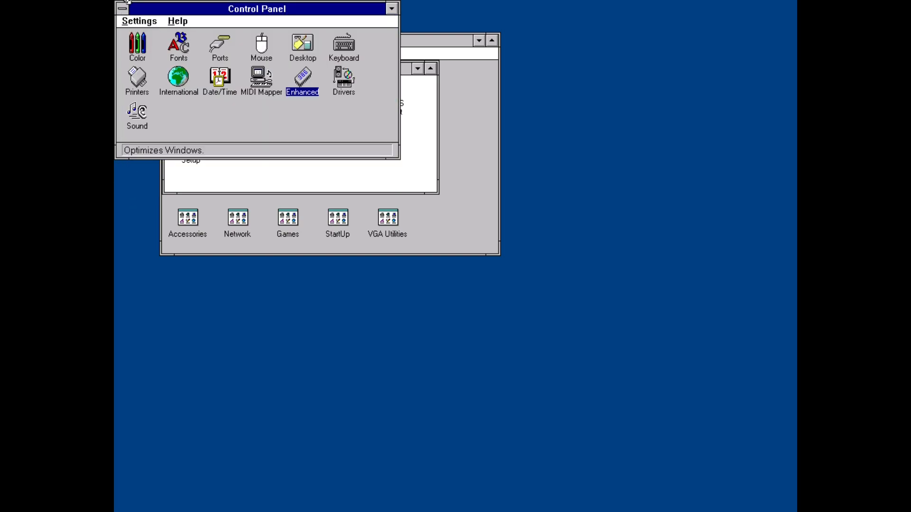
Step: Close Control Panel and the Main group, and exit Windows to the DOS prompt
{"action": "left_click", "coordinate": [122, 9]}
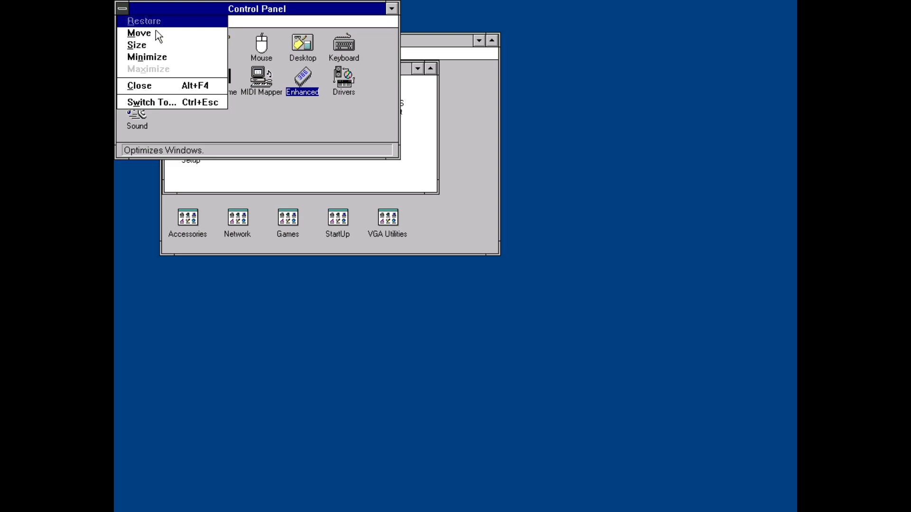
{"action": "left_click", "coordinate": [149, 87]}
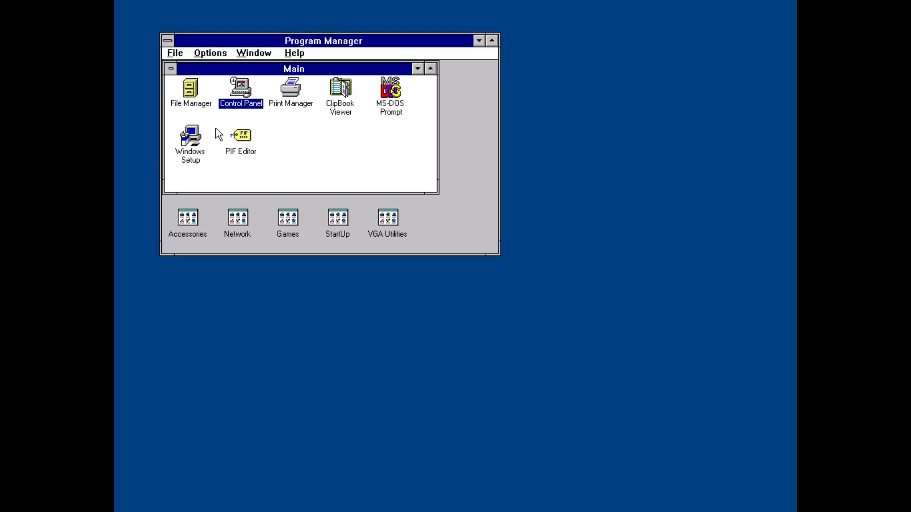
{"action": "left_click", "coordinate": [171, 70]}
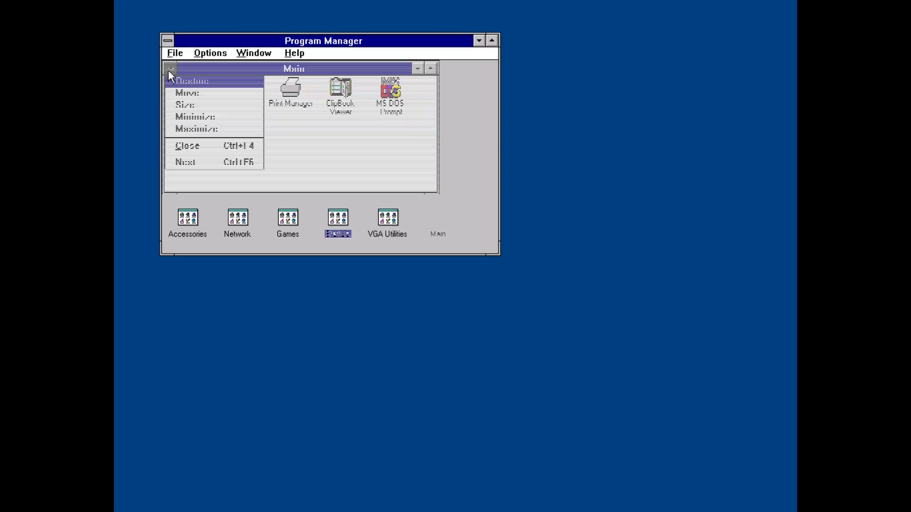
{"action": "double_click", "coordinate": [168, 42]}
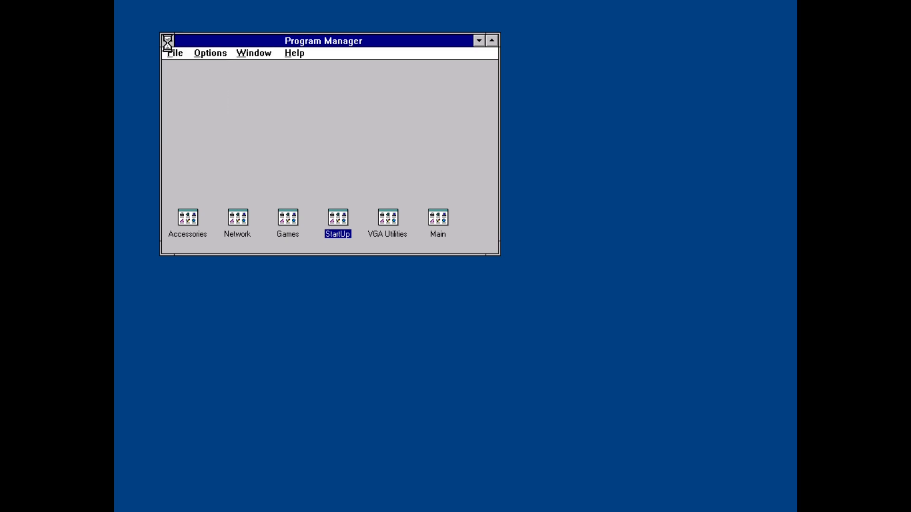
{"action": "key", "text": "Return"}
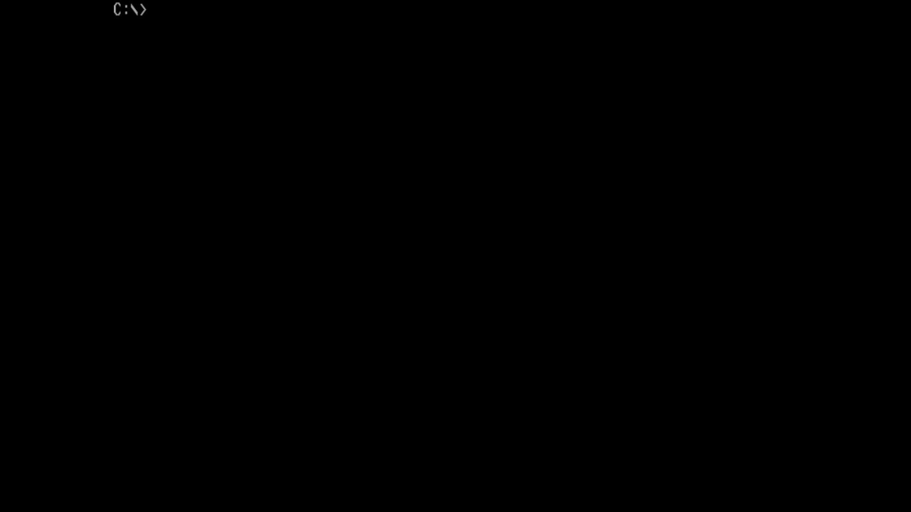
Step: Open config.sys from the C: root in the MS-DOS Editor
{"action": "type", "text": "ediit con"}
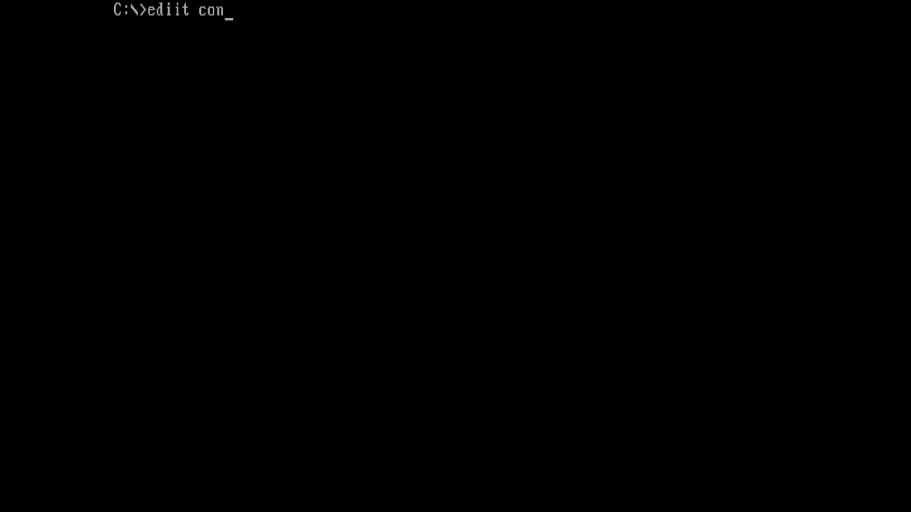
{"action": "type", "text": "fig.sys"}
{"action": "key", "text": "Return"}
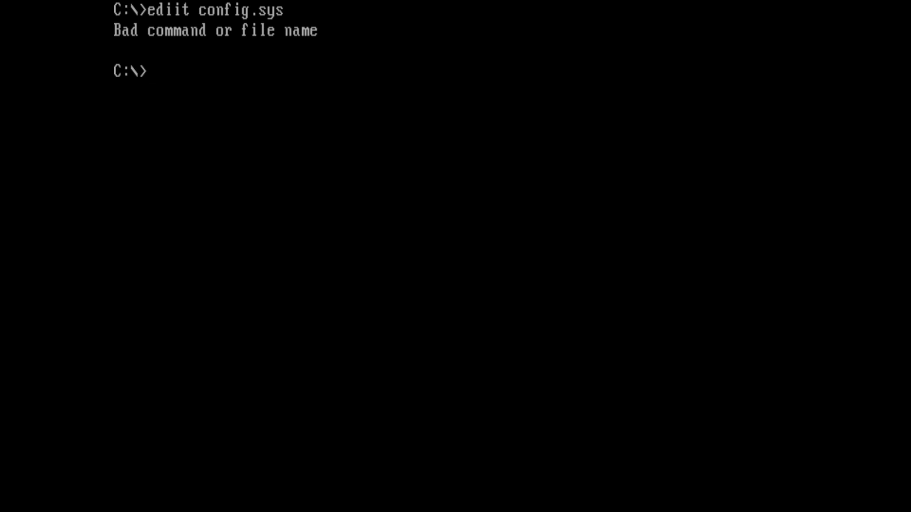
{"action": "key", "text": "Up"}
{"action": "key", "text": "Home"}
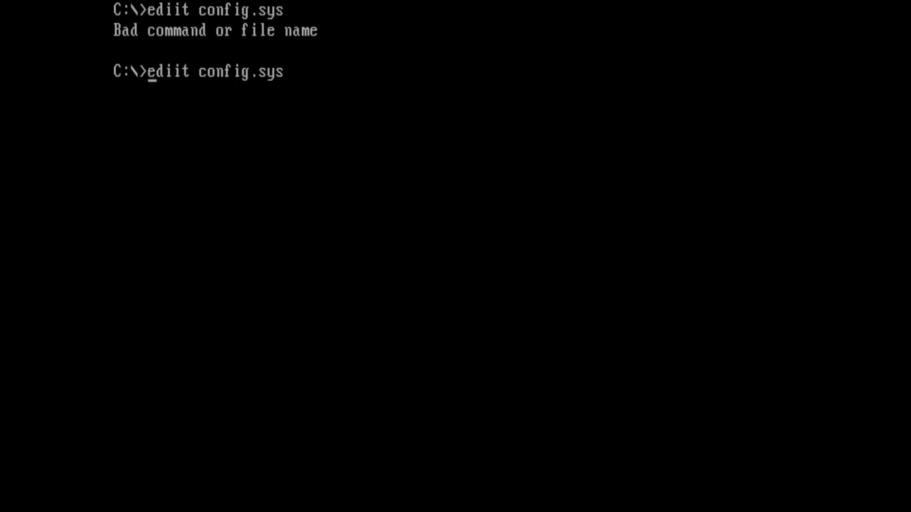
{"action": "key", "text": "Right"}
{"action": "key", "text": "Right"}
{"action": "key", "text": "Delete"}
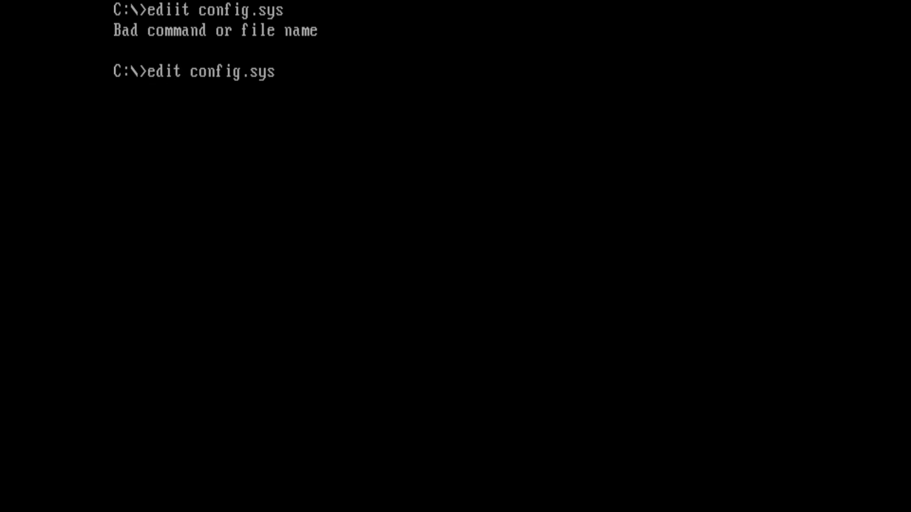
{"action": "key", "text": "Return"}
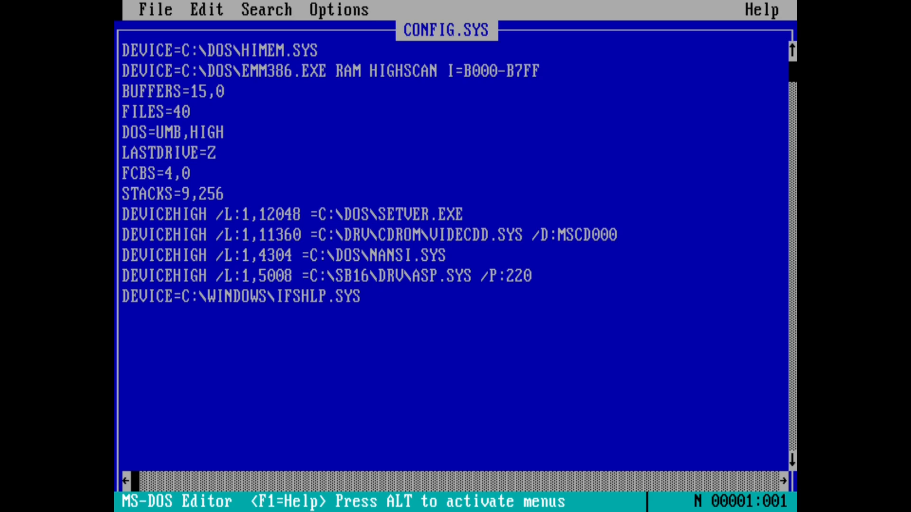
Step: Remove "HIGH /L:1,12048" from the SETVER.EXE line in CONFIG.SYS so it reads DEVICE=C:\DOS\SETVER.EXE
{"action": "key", "text": "Down"}
{"action": "key", "text": "Down"}
{"action": "key", "text": "Down"}
{"action": "key", "text": "Down"}
{"action": "key", "text": "Down"}
{"action": "key", "text": "Down"}
{"action": "key", "text": "Down"}
{"action": "key", "text": "Down"}
{"action": "key", "text": "Right"}
{"action": "key", "text": "Right"}
{"action": "key", "text": "Right"}
{"action": "key", "text": "Right"}
{"action": "key", "text": "Right"}
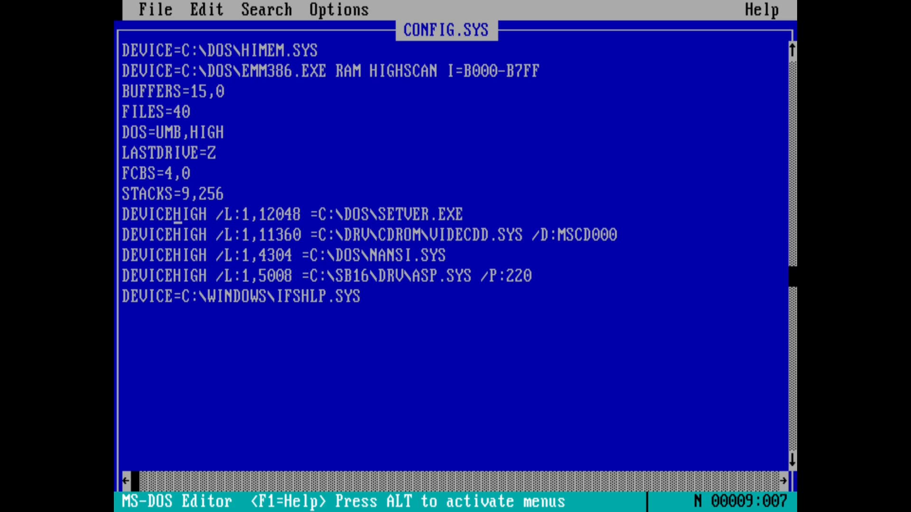
{"action": "key", "text": "shift+Right"}
{"action": "key", "text": "shift+Right"}
{"action": "key", "text": "shift+Right"}
{"action": "key", "text": "shift+Right"}
{"action": "key", "text": "shift+Right"}
{"action": "key", "text": "shift+Right"}
{"action": "key", "text": "shift+Right"}
{"action": "key", "text": "shift+Right"}
{"action": "key", "text": "shift+Right"}
{"action": "key", "text": "shift+Right"}
{"action": "key", "text": "shift+Right"}
{"action": "key", "text": "shift+Right"}
{"action": "key", "text": "shift+Right"}
{"action": "key", "text": "shift+Right"}
{"action": "key", "text": "shift+Right"}
{"action": "key", "text": "shift+Right"}
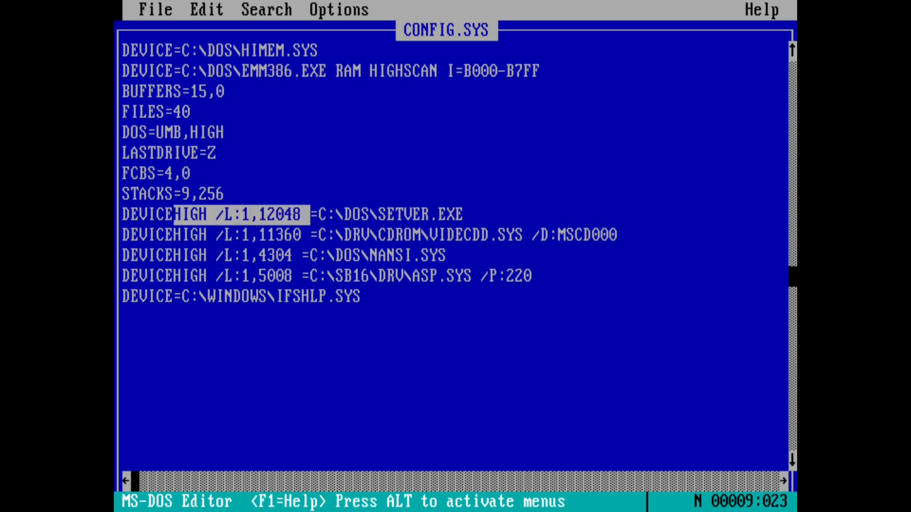
{"action": "key", "text": "Delete"}
Step: Remove "HIGH /L:1,11360" from the VIDECDD.SYS line so it uses a plain DEVICE= statement
{"action": "key", "text": "Down"}
{"action": "key", "text": "shift+Right"}
{"action": "key", "text": "shift+Right"}
{"action": "key", "text": "shift+Right"}
{"action": "key", "text": "shift+Right"}
{"action": "key", "text": "shift+Right"}
{"action": "key", "text": "shift+Right"}
{"action": "key", "text": "shift+Right"}
{"action": "key", "text": "shift+Right"}
{"action": "key", "text": "shift+Right"}
{"action": "key", "text": "shift+Right"}
{"action": "key", "text": "shift+Right"}
{"action": "key", "text": "shift+Right"}
{"action": "key", "text": "shift+Right"}
{"action": "key", "text": "shift+Right"}
{"action": "key", "text": "shift+Right"}
{"action": "key", "text": "shift+Right"}
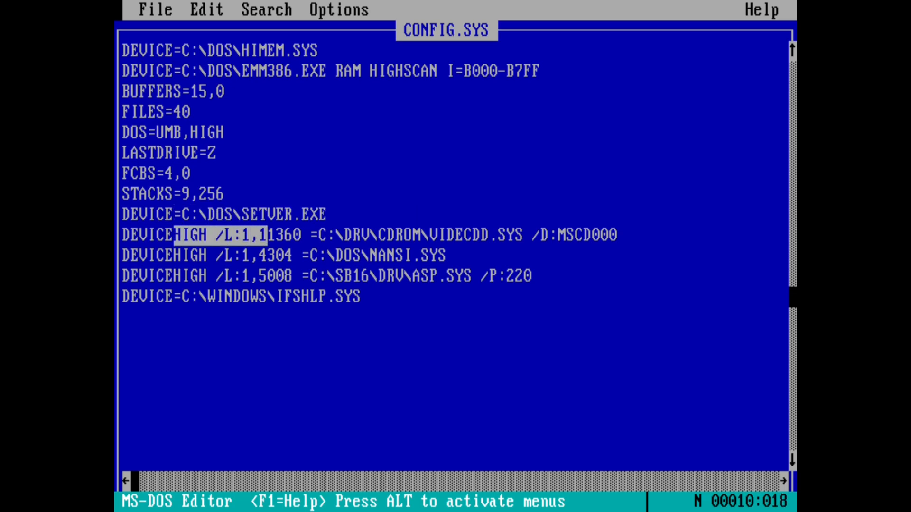
{"action": "key", "text": "Delete"}
Step: Remove "HIGH /L:1,4304" from the NANSI.SYS line so it reads DEVICE=C:\DOS\NANSI.SYS
{"action": "key", "text": "Down"}
{"action": "key", "text": "shift+Right"}
{"action": "key", "text": "shift+Right"}
{"action": "key", "text": "shift+Right"}
{"action": "key", "text": "shift+Right"}
{"action": "key", "text": "shift+Right"}
{"action": "key", "text": "shift+Right"}
{"action": "key", "text": "shift+Right"}
{"action": "key", "text": "shift+Right"}
{"action": "key", "text": "shift+Right"}
{"action": "key", "text": "shift+Right"}
{"action": "key", "text": "shift+Right"}
{"action": "key", "text": "shift+Right"}
{"action": "key", "text": "shift+Right"}
{"action": "key", "text": "shift+Right"}
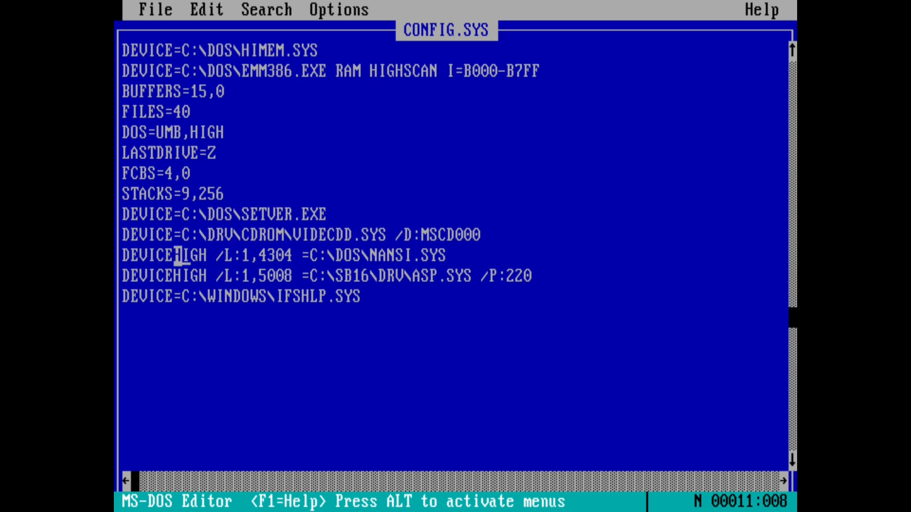
{"action": "key", "text": "shift+Right"}
{"action": "key", "text": "Delete"}
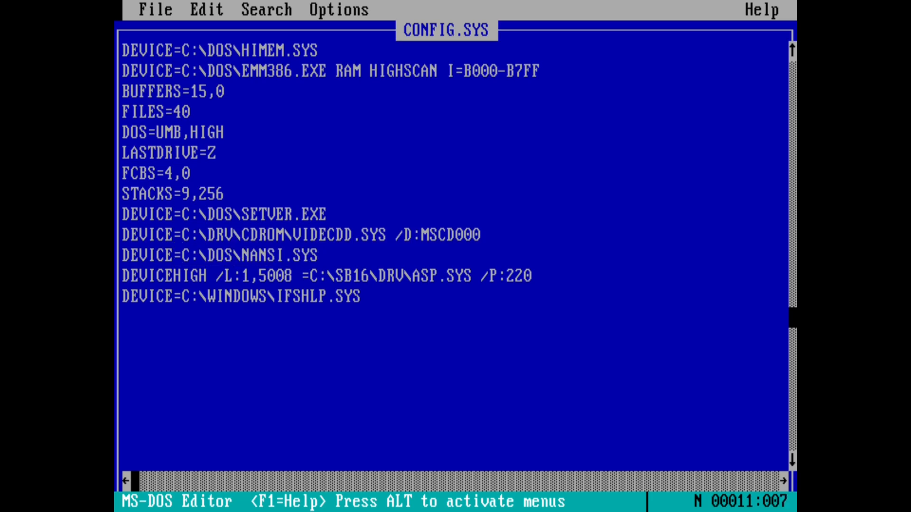
Step: Remove "HIGH /L:1,5008" from the ASP.SYS line so it reads DEVICE=C:\SB16\DRV\ASP.SYS /P:220
{"action": "key", "text": "Down"}
{"action": "key", "text": "shift+Right"}
{"action": "key", "text": "shift+Right"}
{"action": "key", "text": "shift+Right"}
{"action": "key", "text": "shift+Right"}
{"action": "key", "text": "shift+Right"}
{"action": "key", "text": "shift+Right"}
{"action": "key", "text": "shift+Right"}
{"action": "key", "text": "shift+Right"}
{"action": "key", "text": "shift+Right"}
{"action": "key", "text": "shift+Right"}
{"action": "key", "text": "shift+Right"}
{"action": "key", "text": "shift+Right"}
{"action": "key", "text": "shift+Right"}
{"action": "key", "text": "shift+Right"}
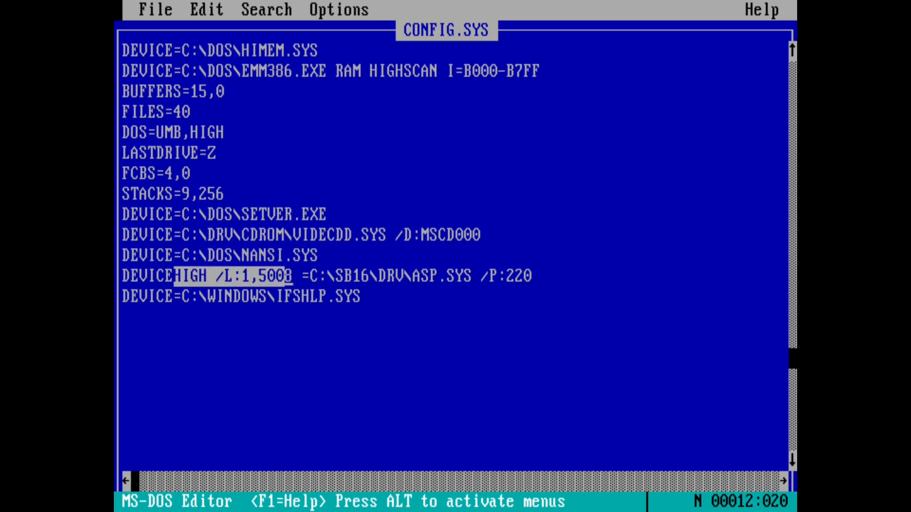
{"action": "key", "text": "Delete"}
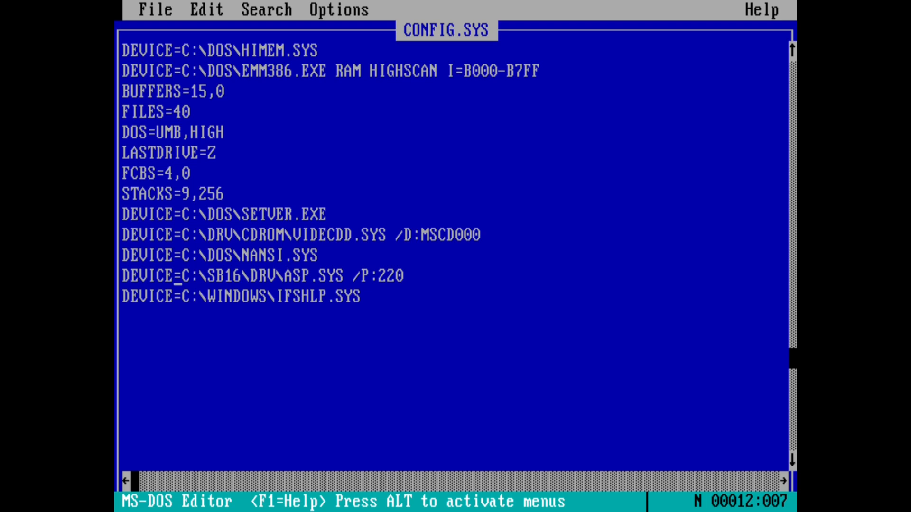
Step: Exit the editor, saving the changes to CONFIG.SYS
{"action": "key", "text": "alt"}
{"action": "key", "text": "f"}
{"action": "key", "text": "Up"}
{"action": "key", "text": "Return"}
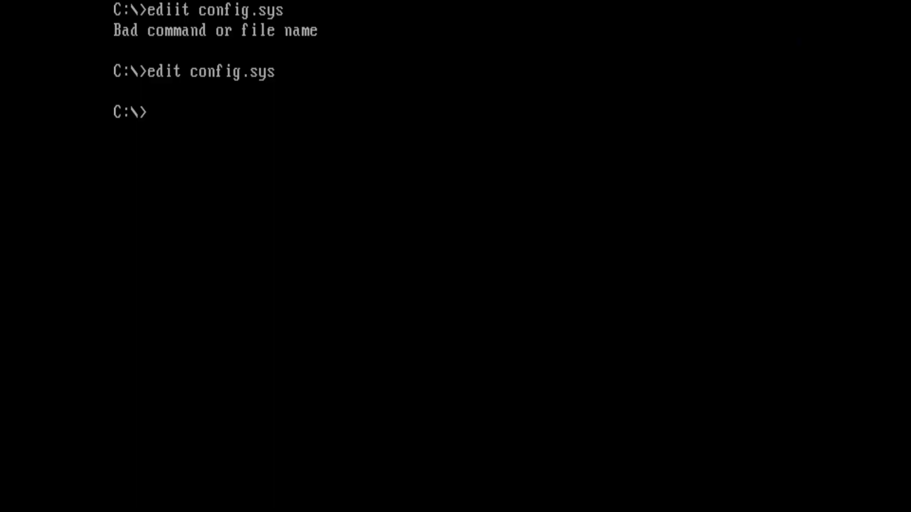
Step: Open autoexec.bat in the editor and remove the "LH /L:0;1,3104 /S" prefix from the CTMOUSE.EXE line
{"action": "type", "text": "edit autoexec.bat"}
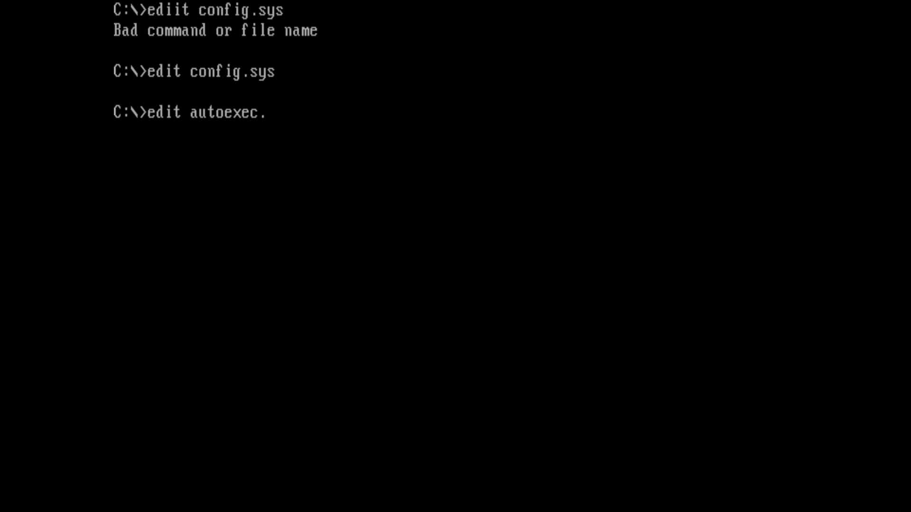
{"action": "key", "text": "Return"}
{"action": "key", "text": "Down"}
{"action": "key", "text": "Down"}
{"action": "key", "text": "Down"}
{"action": "key", "text": "Down"}
{"action": "key", "text": "Down"}
{"action": "key", "text": "Down"}
{"action": "key", "text": "Down"}
{"action": "key", "text": "Down"}
{"action": "key", "text": "Down"}
{"action": "key", "text": "Down"}
{"action": "key", "text": "Down"}
{"action": "key", "text": "Down"}
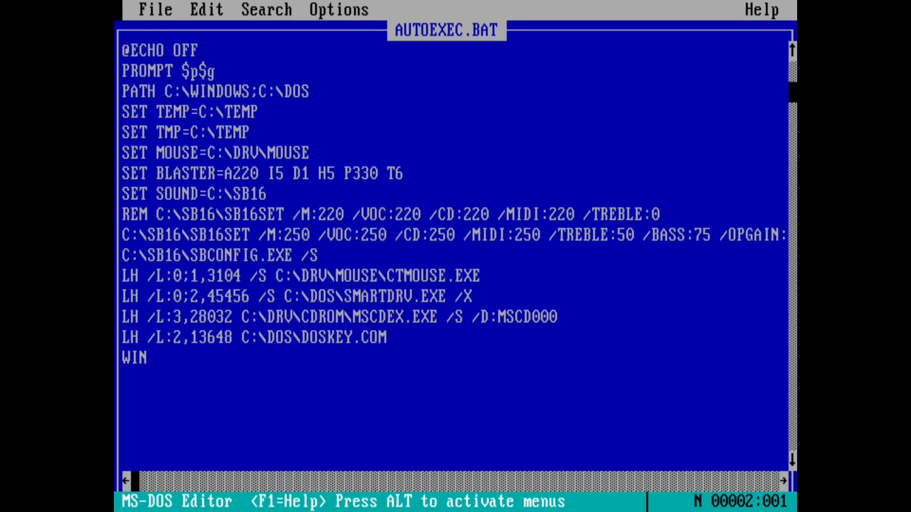
{"action": "key", "text": "Up"}
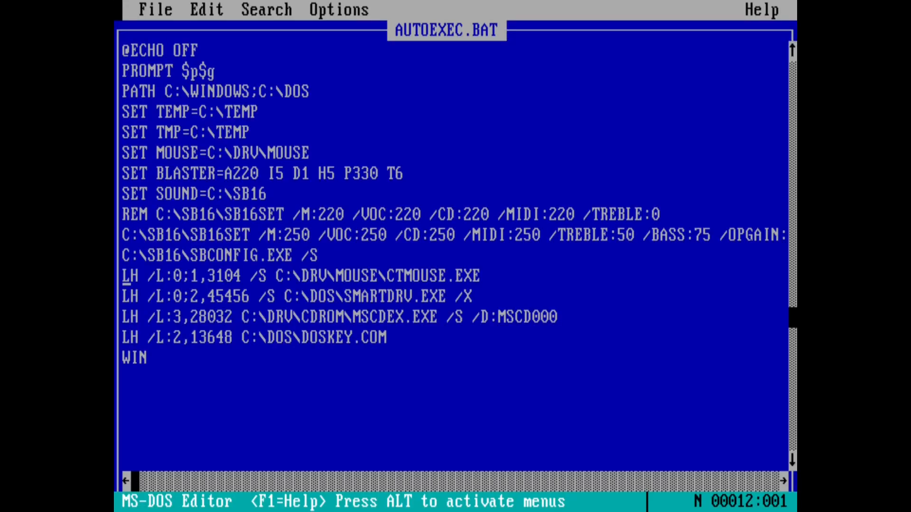
{"action": "key", "text": "Right"}
{"action": "left_click_drag", "start_coordinate": [126, 275], "coordinate": [280, 276]}
{"action": "key", "text": "Delete"}
Step: Remove the LH load-high prefixes from the SMARTDRV.EXE, MSCDEX.EXE and DOSKEY.COM lines in AUTOEXEC.BAT
{"action": "left_click_drag", "start_coordinate": [126, 296], "coordinate": [289, 297]}
{"action": "key", "text": "Delete"}
{"action": "left_click_drag", "start_coordinate": [126, 317], "coordinate": [246, 317]}
{"action": "key", "text": "Delete"}
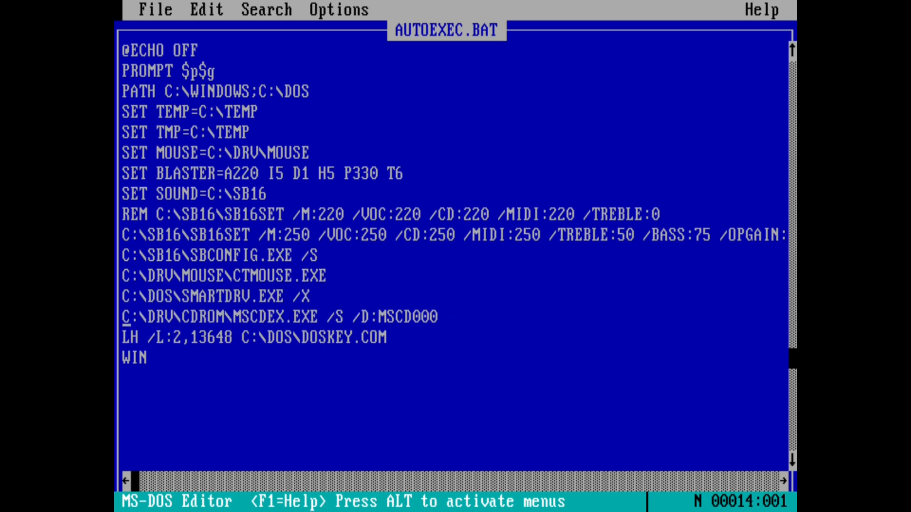
{"action": "left_click_drag", "start_coordinate": [126, 337], "coordinate": [246, 337]}
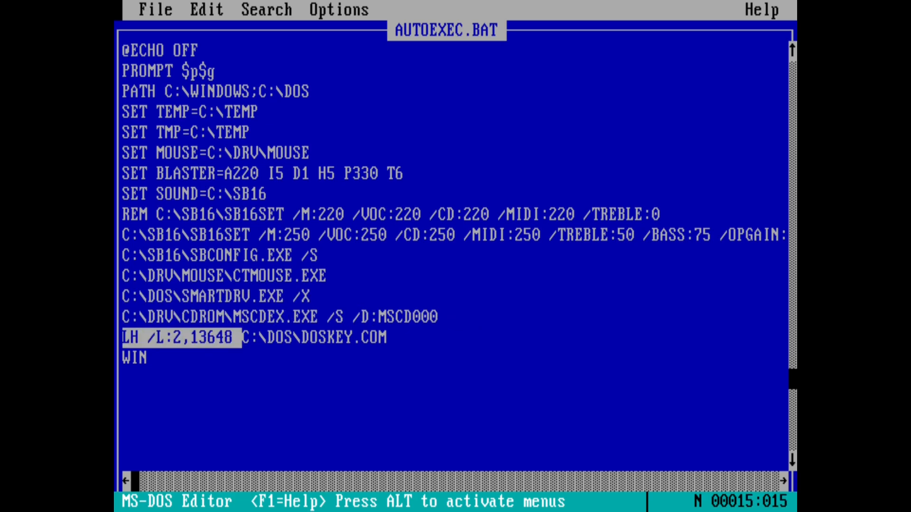
{"action": "key", "text": "Delete"}
Step: Exit the editor, saving the changes to AUTOEXEC.BAT
{"action": "key", "text": "alt"}
{"action": "key", "text": "f"}
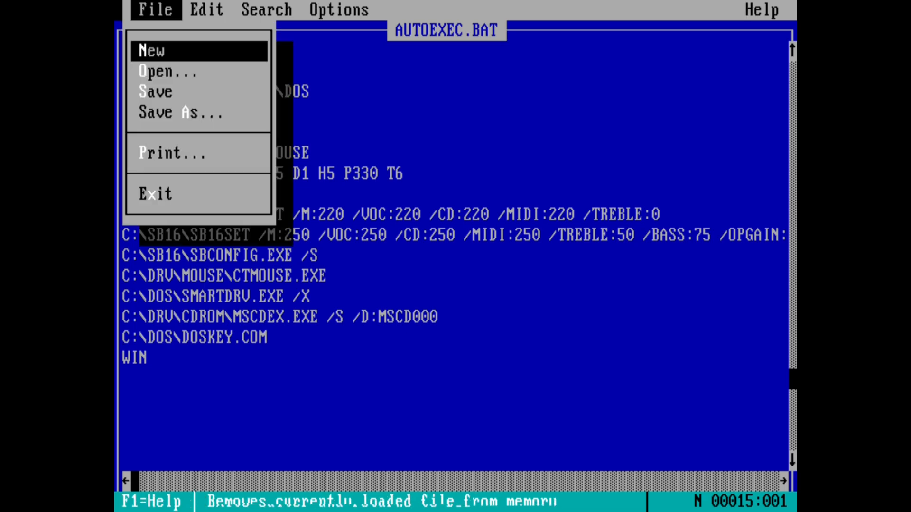
{"action": "key", "text": "x"}
{"action": "key", "text": "Return"}
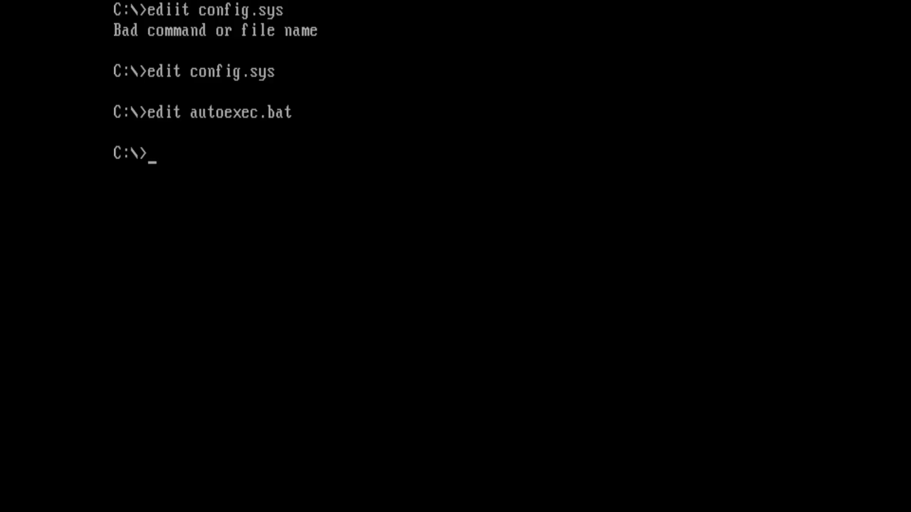
Step: Switch the virtual machine from full screen to its window and release the captured mouse
{"action": "key", "text": "ctrl+alt+Page_Up"}
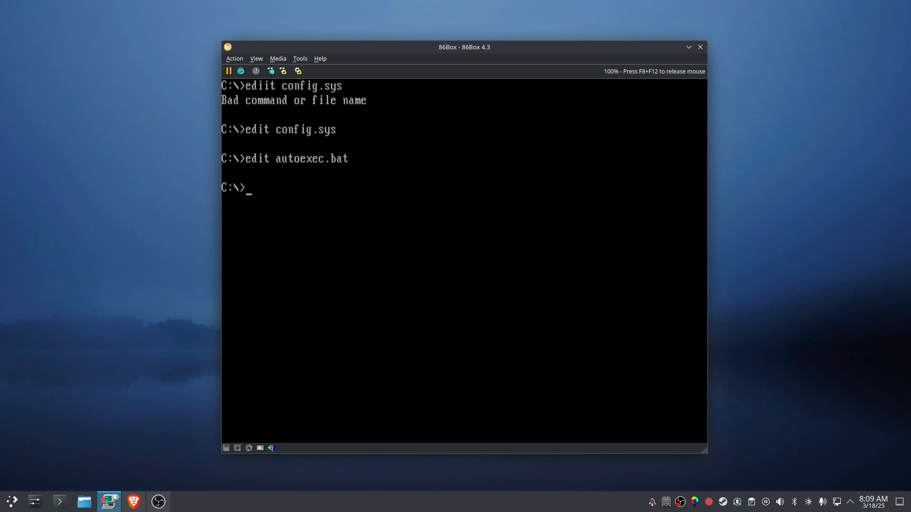
{"action": "key", "text": "F8+F12"}
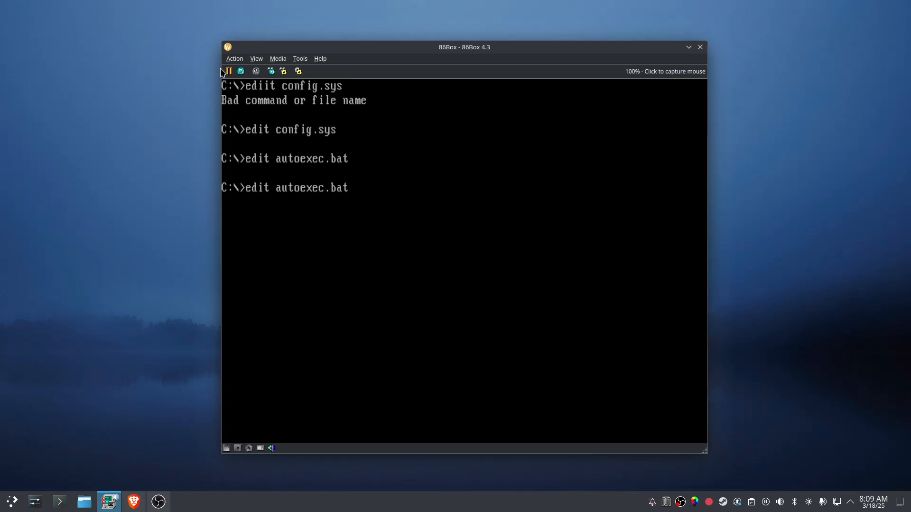
Step: Hard-reset the virtual machine, then exit Windows to the DOS prompt and release the captured mouse
{"action": "left_click", "coordinate": [241, 70]}
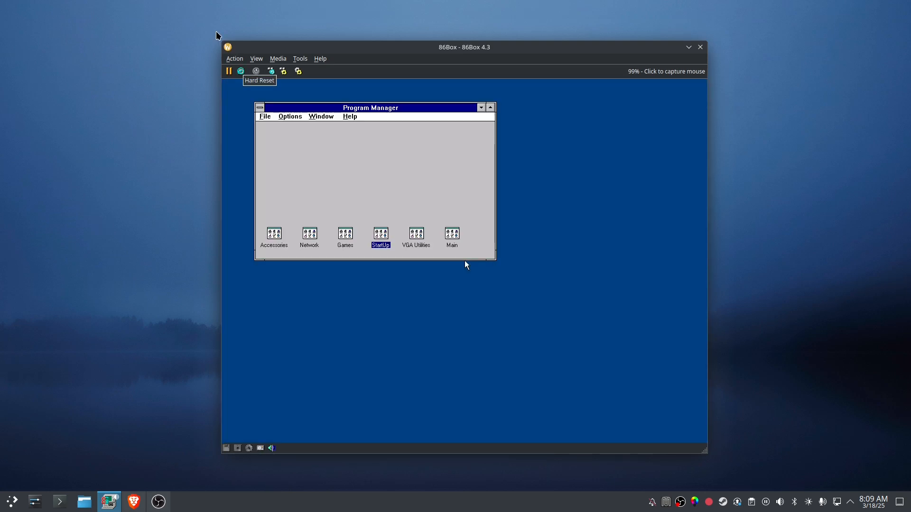
{"action": "left_click", "coordinate": [264, 82]}
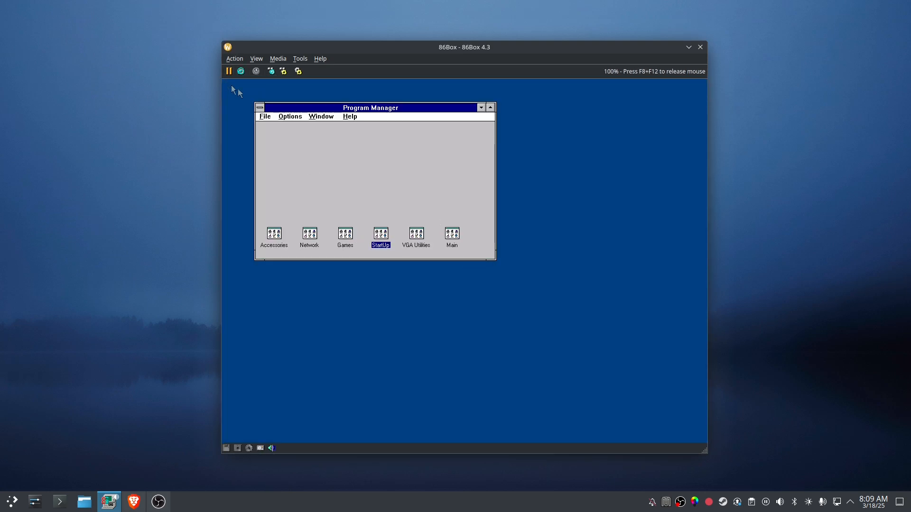
{"action": "double_click", "coordinate": [259, 108]}
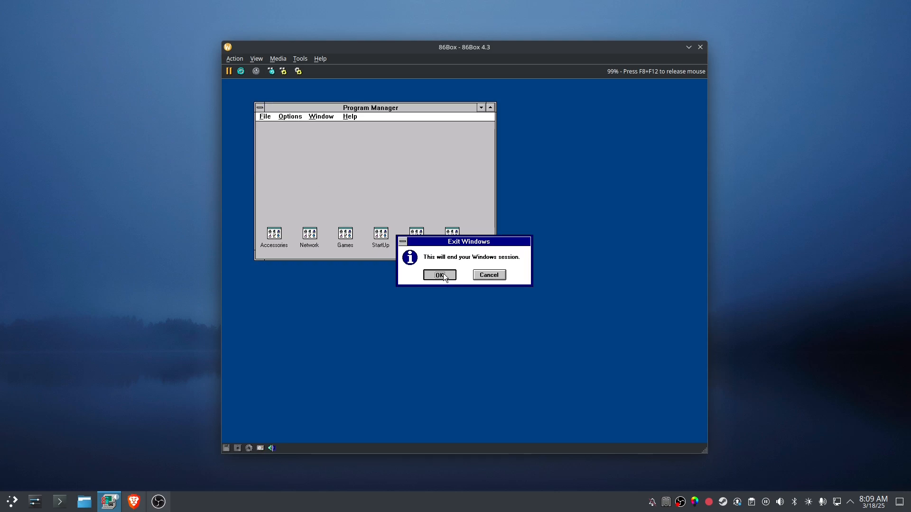
{"action": "left_click", "coordinate": [443, 274]}
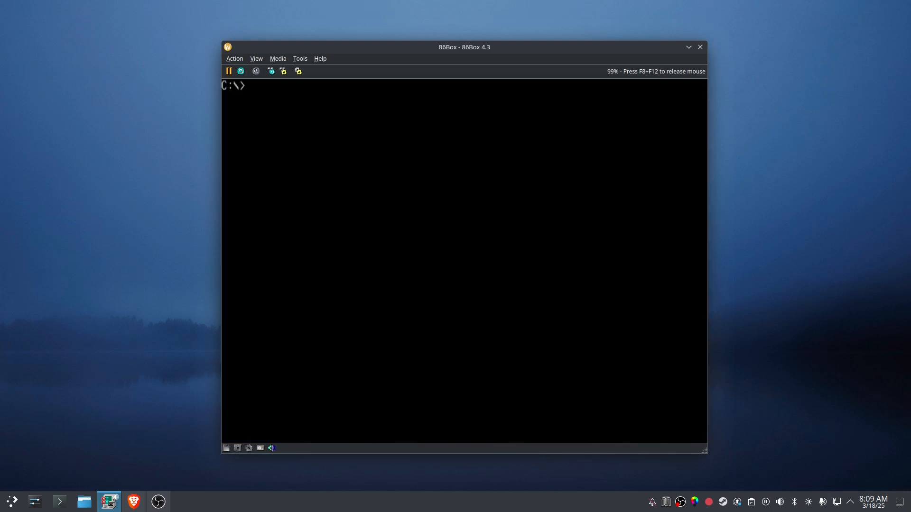
{"action": "key", "text": "F8+F12"}
Step: Run memmaker with Custom Setup and answer Yes to needing expanded memory (EMS)
{"action": "type", "text": "memmaker"}
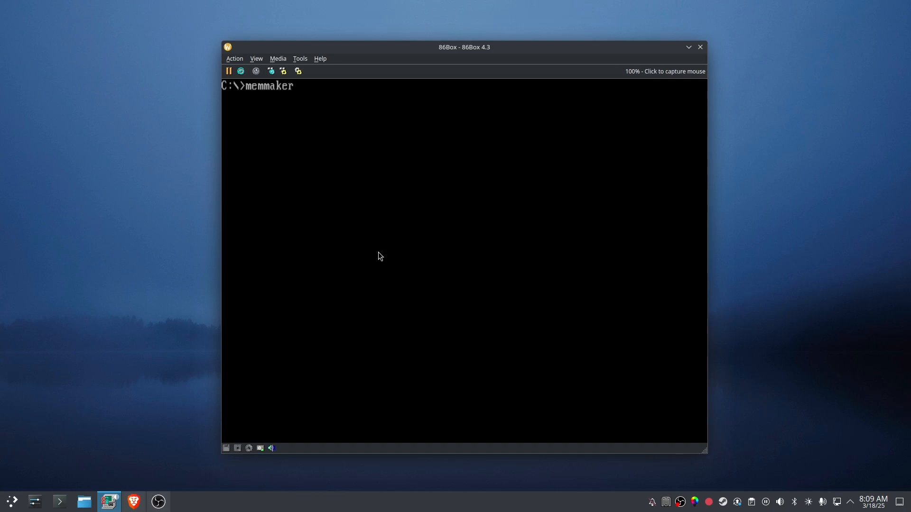
{"action": "key", "text": "Return"}
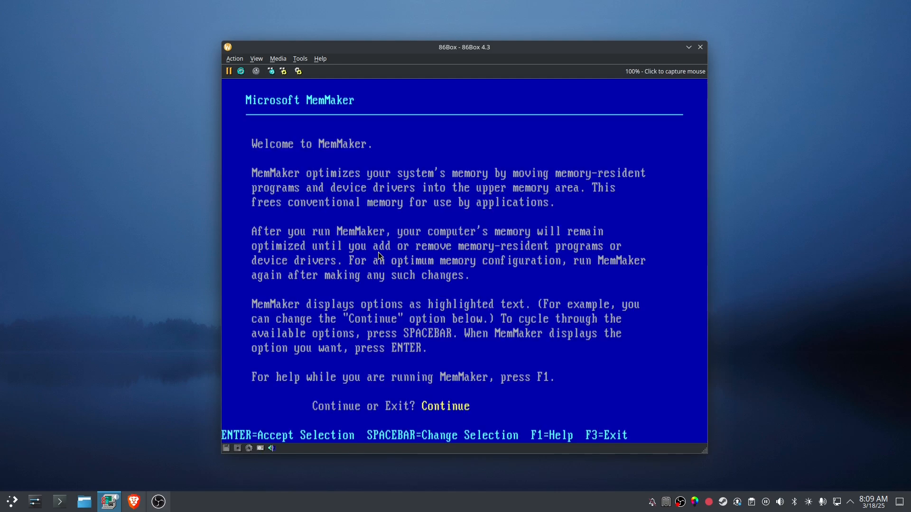
{"action": "key", "text": "Return"}
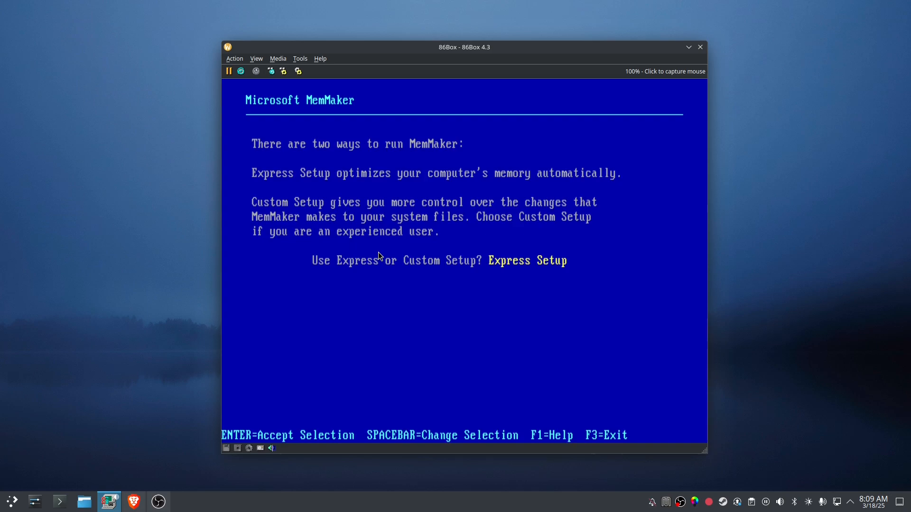
{"action": "key", "text": "space"}
{"action": "key", "text": "Return"}
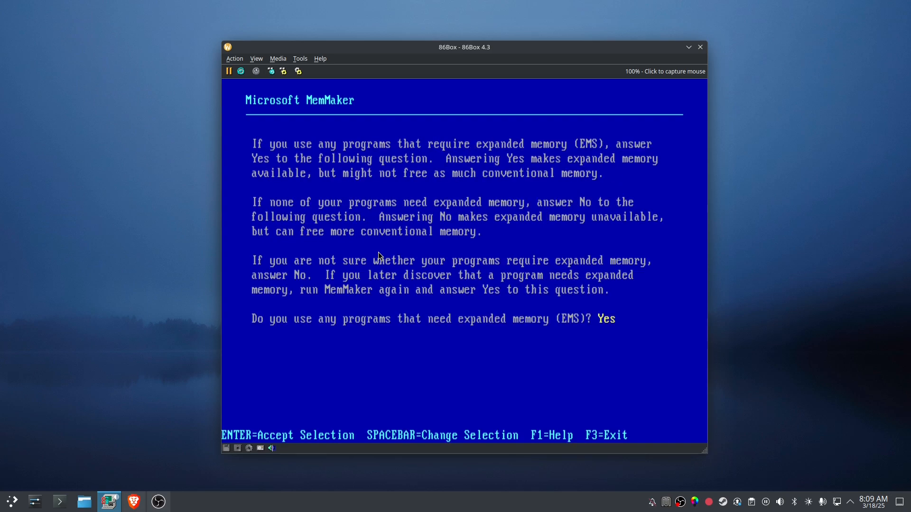
{"action": "key", "text": "Return"}
Step: Set MemMaker to scan upper memory aggressively, optimize upper memory for Windows, and not keep the current EMM386 exclusions and inclusions
{"action": "key", "text": "Down"}
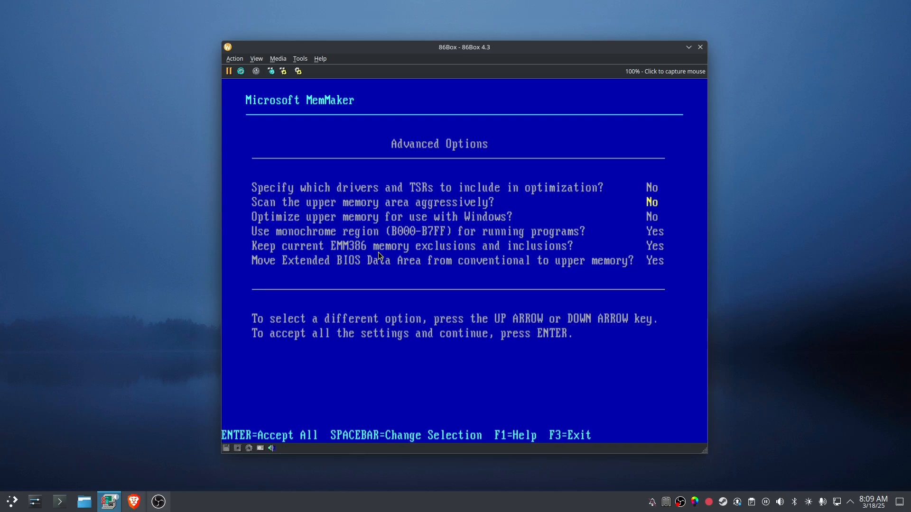
{"action": "key", "text": "space"}
{"action": "key", "text": "Down"}
{"action": "key", "text": "space"}
{"action": "key", "text": "Down"}
{"action": "key", "text": "Down"}
{"action": "key", "text": "space"}
{"action": "key", "text": "Return"}
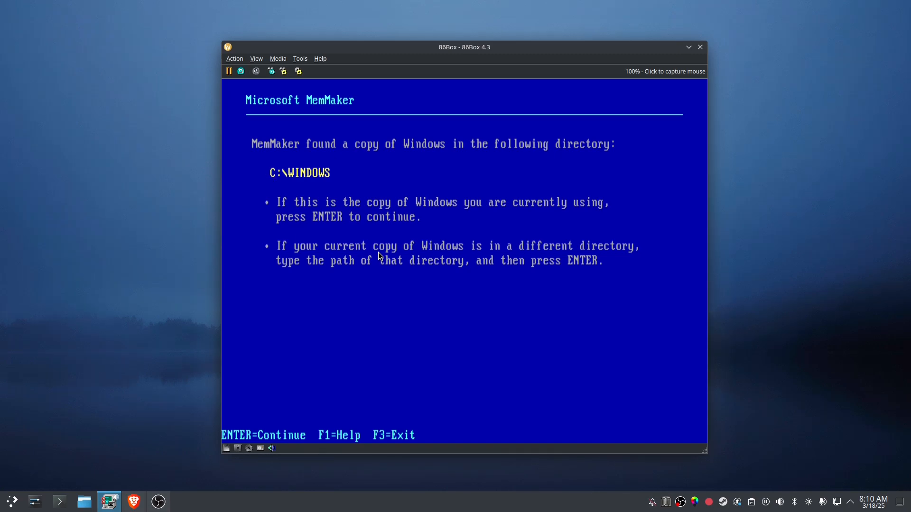
Step: Accept C:\WINDOWS, complete both MemMaker restarts, confirm that the system works properly, and exit MemMaker
{"action": "key", "text": "Return"}
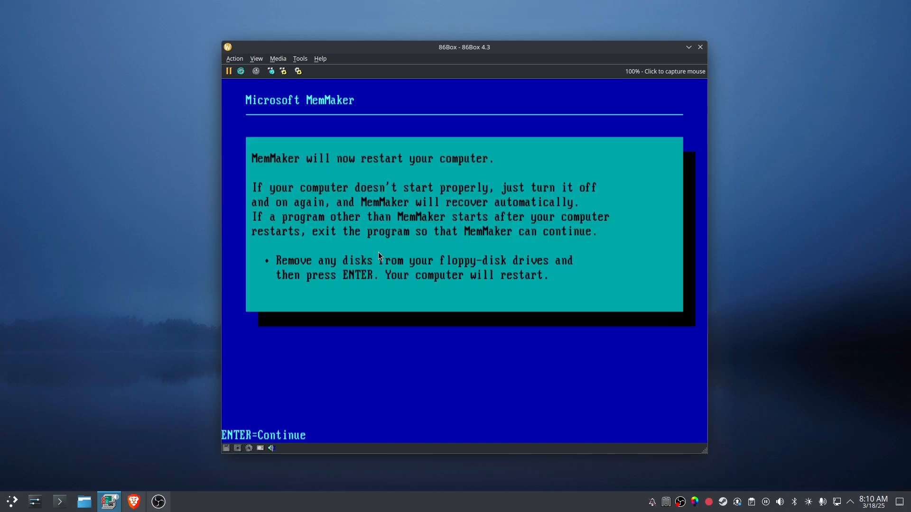
{"action": "key", "text": "Return"}
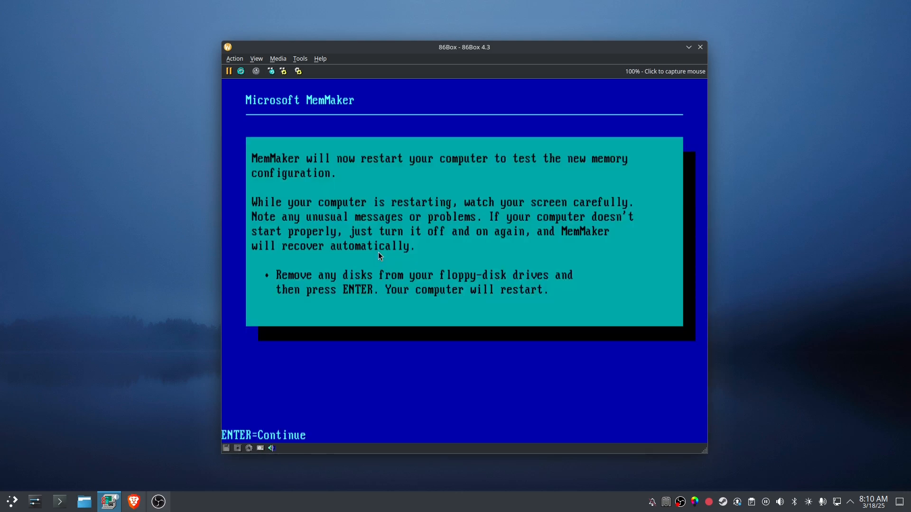
{"action": "key", "text": "Return"}
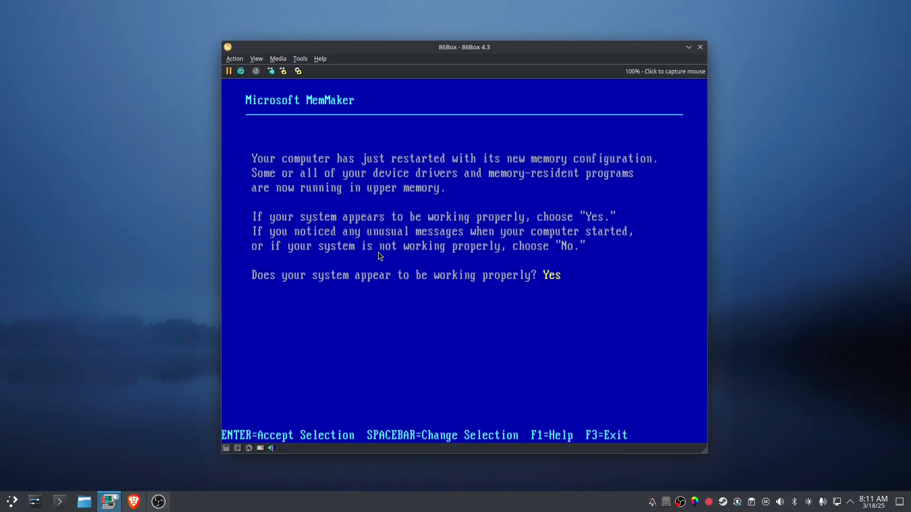
{"action": "key", "text": "Return"}
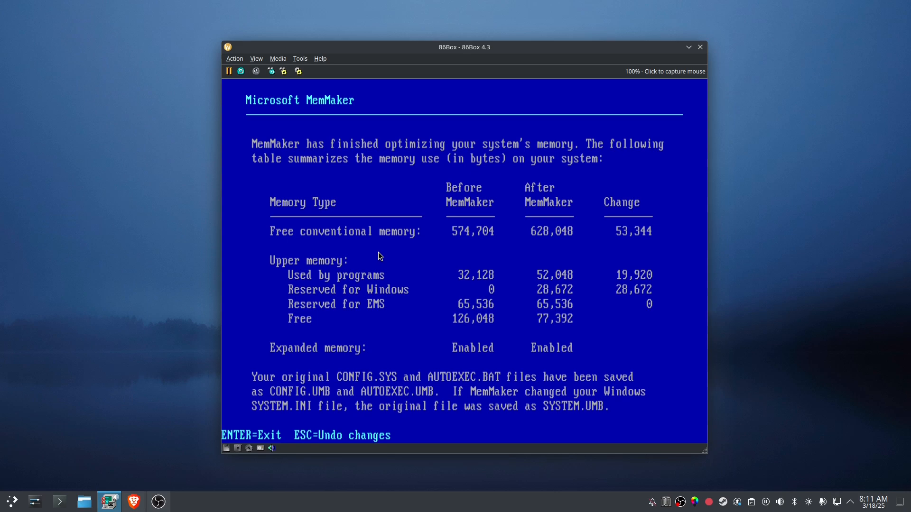
{"action": "key", "text": "Return"}
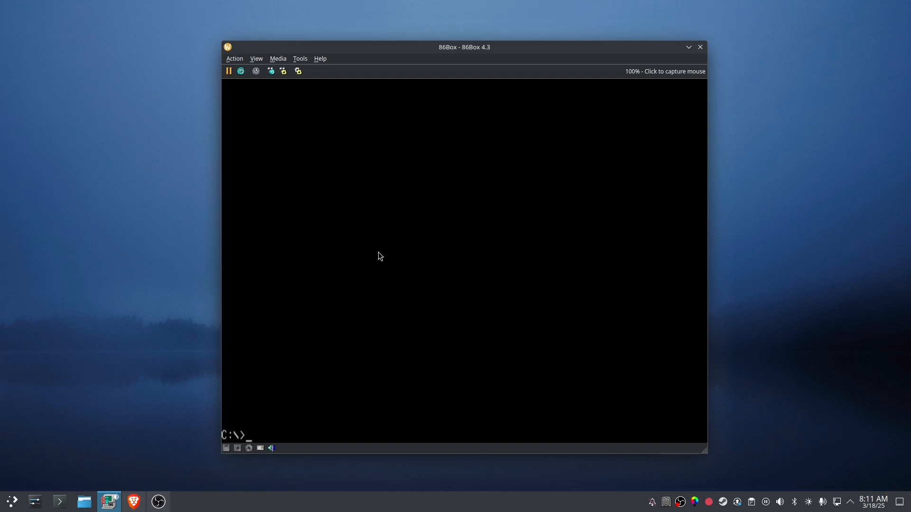
Step: Open config.sys in the editor and append ",HIGH" to the DOS=UMB line
{"action": "type", "text": "edit config.sys"}
{"action": "key", "text": "Return"}
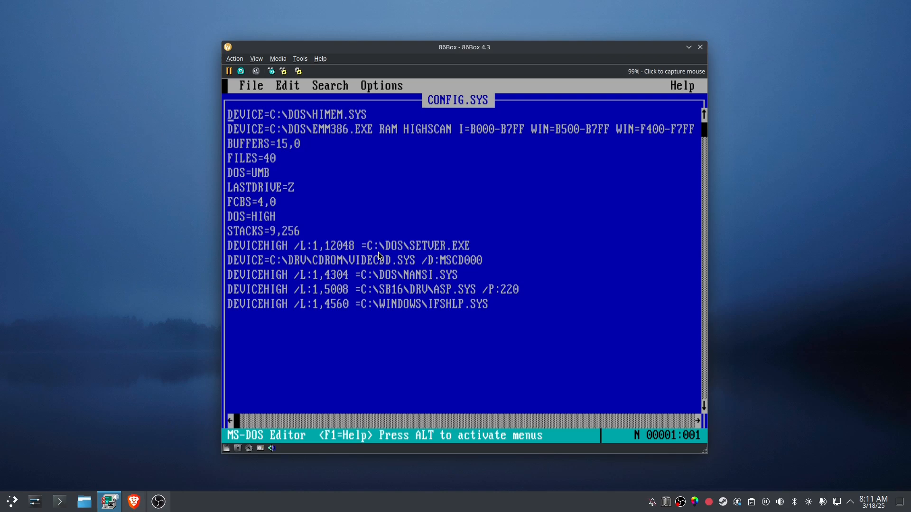
{"action": "key", "text": "Down"}
{"action": "key", "text": "End"}
{"action": "key", "text": "Home"}
{"action": "key", "text": "Down"}
{"action": "key", "text": "Down"}
{"action": "key", "text": "Down"}
{"action": "key", "text": "End"}
{"action": "type", "text": ",HIGH"}
Step: Delete the separate DOS=HIGH line from CONFIG.SYS
{"action": "key", "text": "Down"}
{"action": "key", "text": "Down"}
{"action": "key", "text": "Down"}
{"action": "key", "text": "Home"}
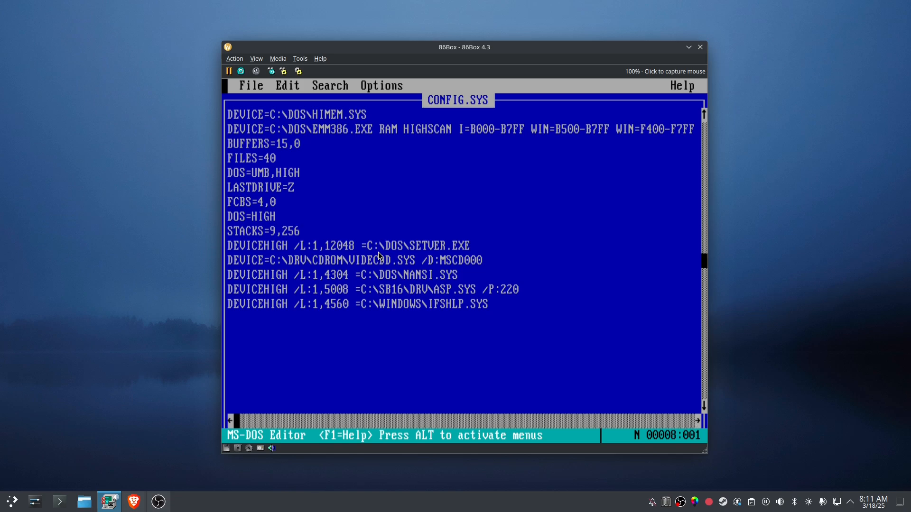
{"action": "key", "text": "shift+End"}
{"action": "key", "text": "Delete"}
{"action": "key", "text": "Delete"}
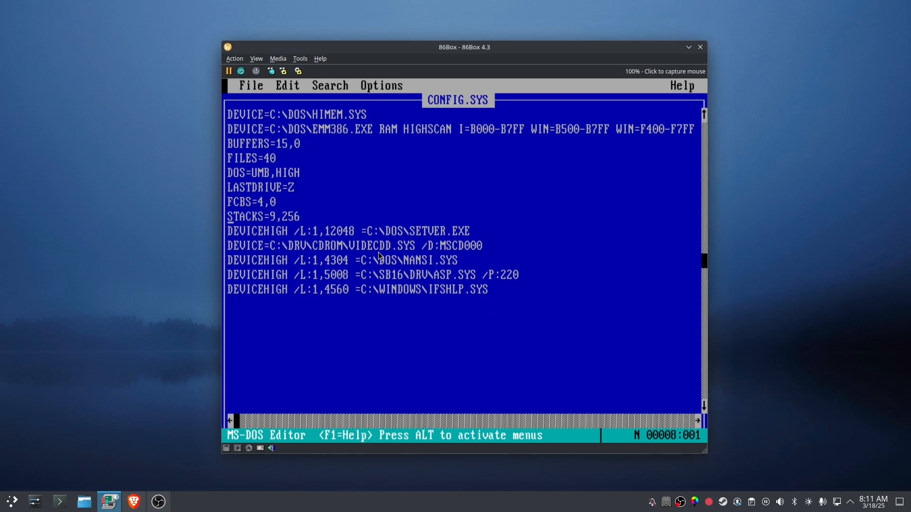
Step: Look over the DEVICEHIGH lines in CONFIG.SYS and exit the editor without saving the changes
{"action": "key", "text": "Down"}
{"action": "key", "text": "Down"}
{"action": "key", "text": "Right"}
{"action": "key", "text": "Right"}
{"action": "key", "text": "Right"}
{"action": "key", "text": "Right"}
{"action": "key", "text": "Right"}
{"action": "key", "text": "Right"}
{"action": "key", "text": "Left"}
{"action": "key", "text": "Left"}
{"action": "key", "text": "Left"}
{"action": "key", "text": "Left"}
{"action": "key", "text": "alt"}
{"action": "key", "text": "f"}
{"action": "key", "text": "Up"}
{"action": "key", "text": "Return"}
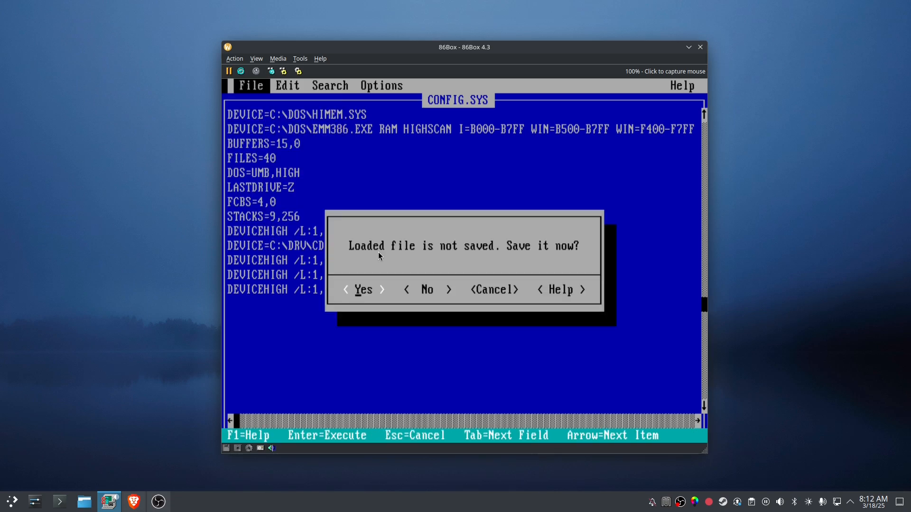
{"action": "type", "text": "ned"}
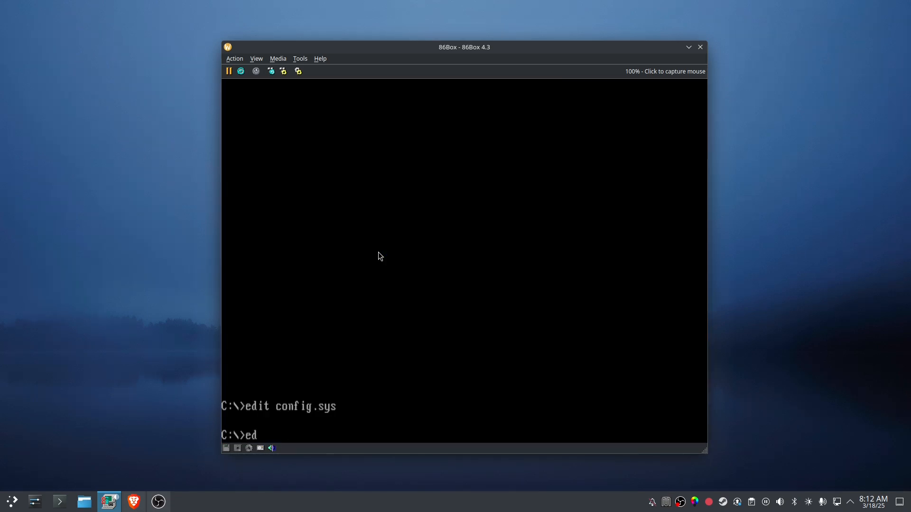
Step: Open autoexec.bat in the editor, review its load-high lines, and exit without editing
{"action": "type", "text": "it autoexec.bat"}
{"action": "key", "text": "Return"}
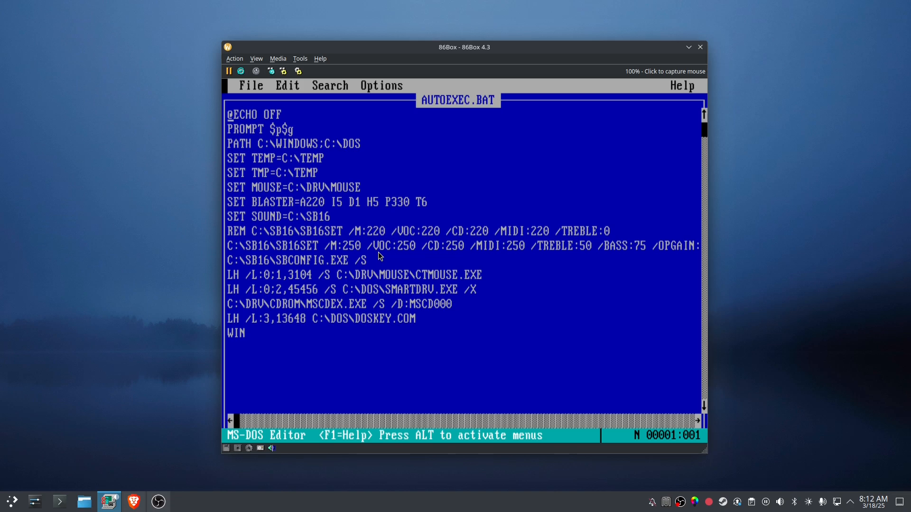
{"action": "key", "text": "Down"}
{"action": "key", "text": "Down"}
{"action": "key", "text": "Down"}
{"action": "key", "text": "Down"}
{"action": "key", "text": "Down"}
{"action": "key", "text": "Down"}
{"action": "key", "text": "Down"}
{"action": "key", "text": "Down"}
{"action": "key", "text": "Down"}
{"action": "key", "text": "Down"}
{"action": "key", "text": "Down"}
{"action": "key", "text": "Down"}
{"action": "key", "text": "Down"}
{"action": "key", "text": "Down"}
{"action": "key", "text": "Down"}
{"action": "key", "text": "Down"}
{"action": "key", "text": "Up"}
{"action": "key", "text": "Up"}
{"action": "key", "text": "Up"}
{"action": "key", "text": "alt+f"}
{"action": "key", "text": "x"}
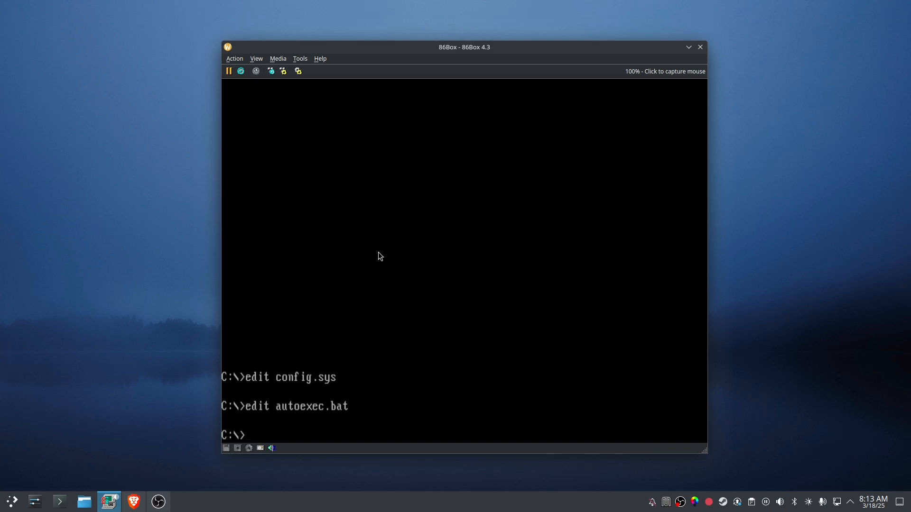
Step: Restart the virtual machine, bring the 86Box window to the front and capture the mouse in it
{"action": "key", "text": "ctrl+alt+Delete"}
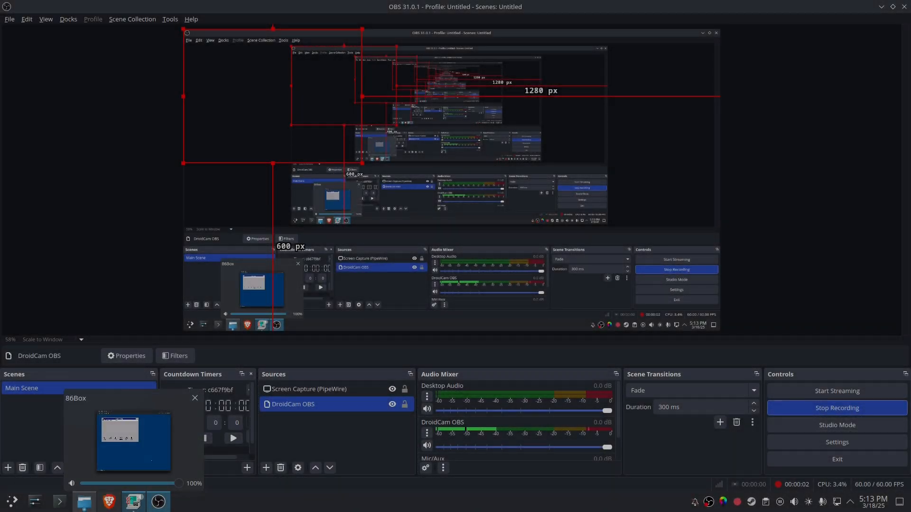
{"action": "left_click", "coordinate": [134, 502]}
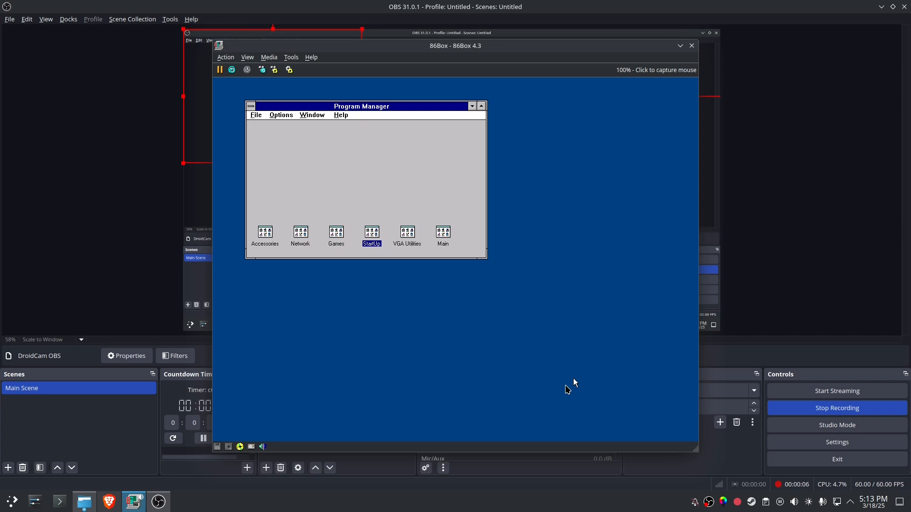
{"action": "left_click", "coordinate": [578, 371]}
Step: Run winsetup.exe from C:\SB16 in File Manager to install the Sound Blaster Windows drivers and applications, then restart Windows
{"action": "double_click", "coordinate": [443, 233]}
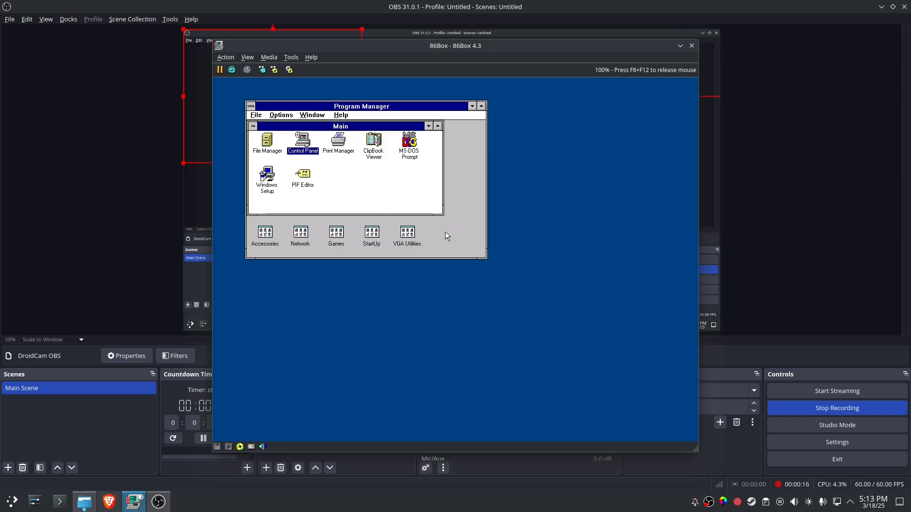
{"action": "double_click", "coordinate": [267, 138]}
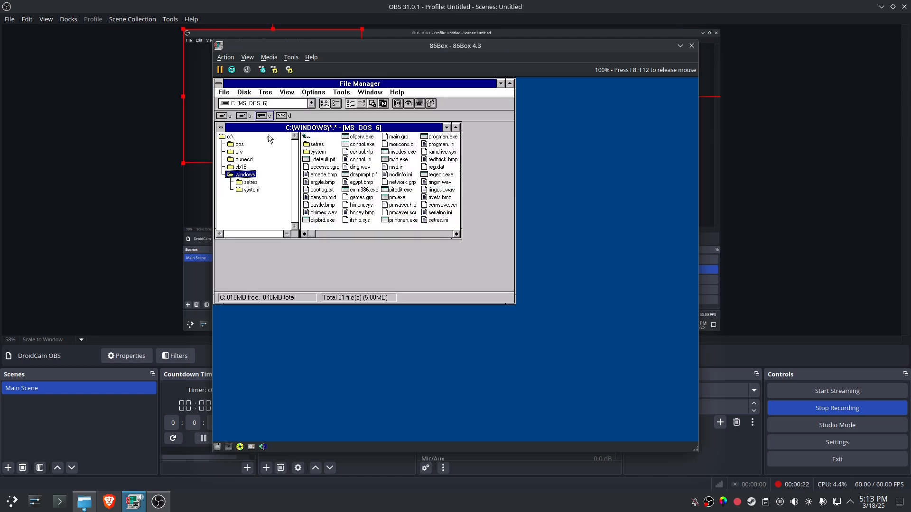
{"action": "double_click", "coordinate": [243, 168]}
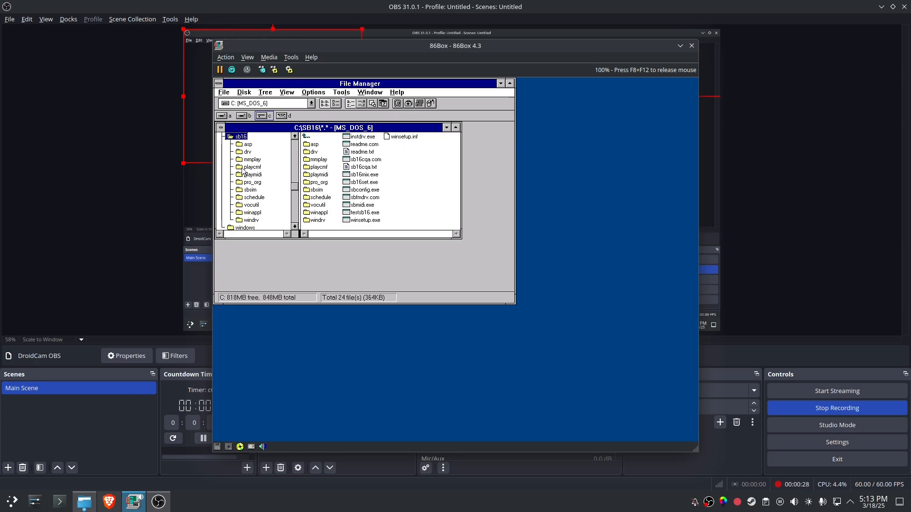
{"action": "double_click", "coordinate": [368, 221]}
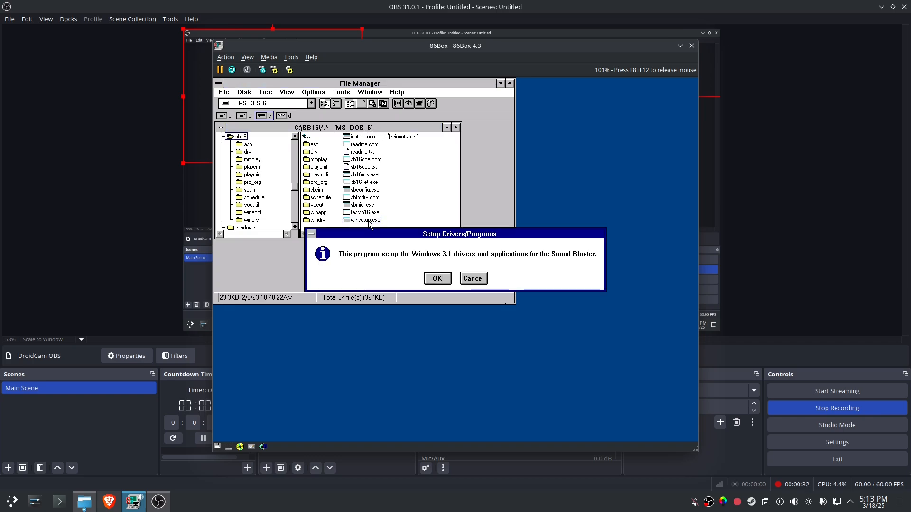
{"action": "left_click", "coordinate": [434, 279]}
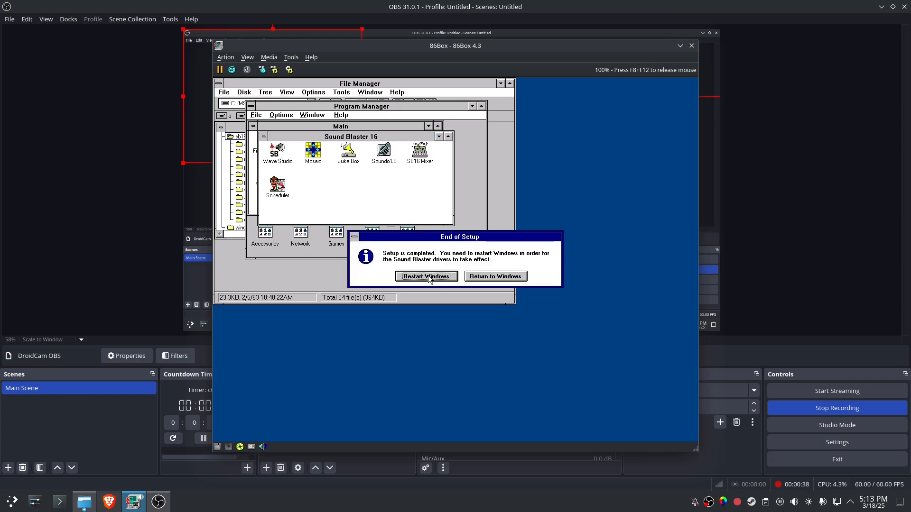
{"action": "left_click", "coordinate": [424, 276]}
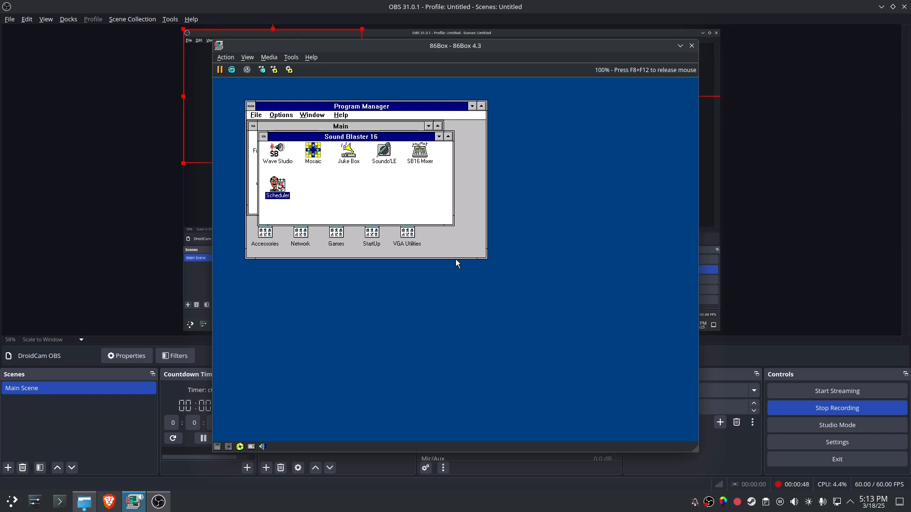
Step: Raise the master volume and adjust the left and right gain in the SB16 Mixer, then close the mixer
{"action": "double_click", "coordinate": [419, 152]}
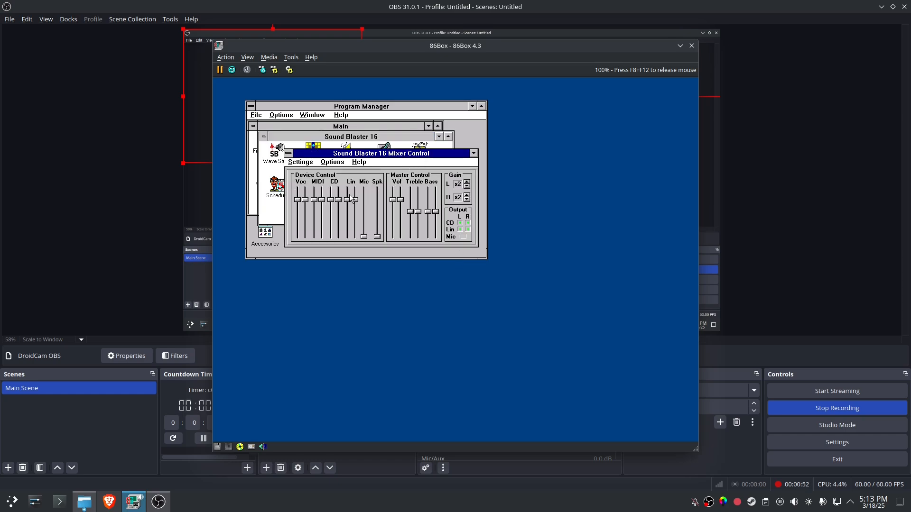
{"action": "left_click", "coordinate": [394, 199]}
{"action": "key", "text": "Up"}
{"action": "key", "text": "Up"}
{"action": "key", "text": "Up"}
{"action": "left_click", "coordinate": [468, 183]}
{"action": "left_click", "coordinate": [466, 196]}
{"action": "left_click", "coordinate": [297, 166]}
{"action": "left_click", "coordinate": [300, 171]}
{"action": "left_click", "coordinate": [287, 155]}
{"action": "left_click", "coordinate": [287, 154]}
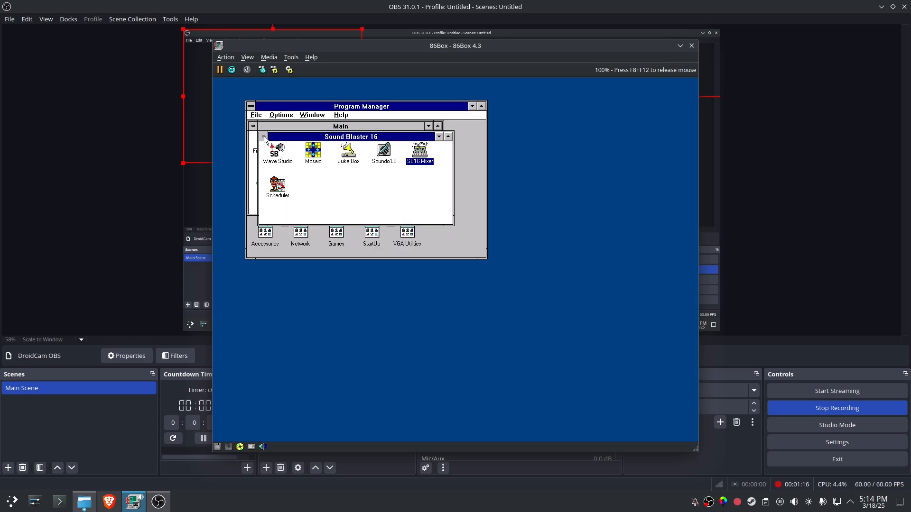
Step: Close the Sound Blaster 16 and Main program group windows
{"action": "left_click", "coordinate": [264, 137]}
{"action": "left_click", "coordinate": [264, 138]}
{"action": "double_click", "coordinate": [253, 126]}
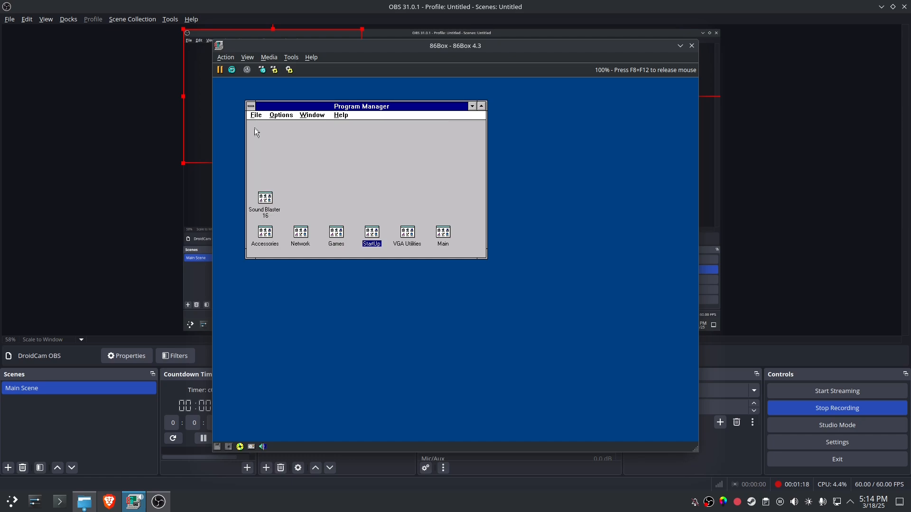
Step: Exit Windows to the DOS prompt and start it again with the win command
{"action": "double_click", "coordinate": [251, 106]}
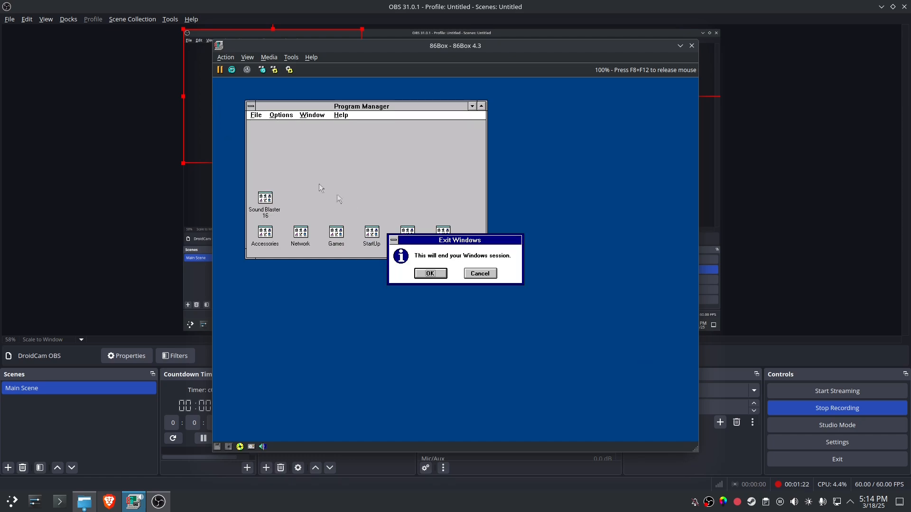
{"action": "left_click", "coordinate": [424, 274]}
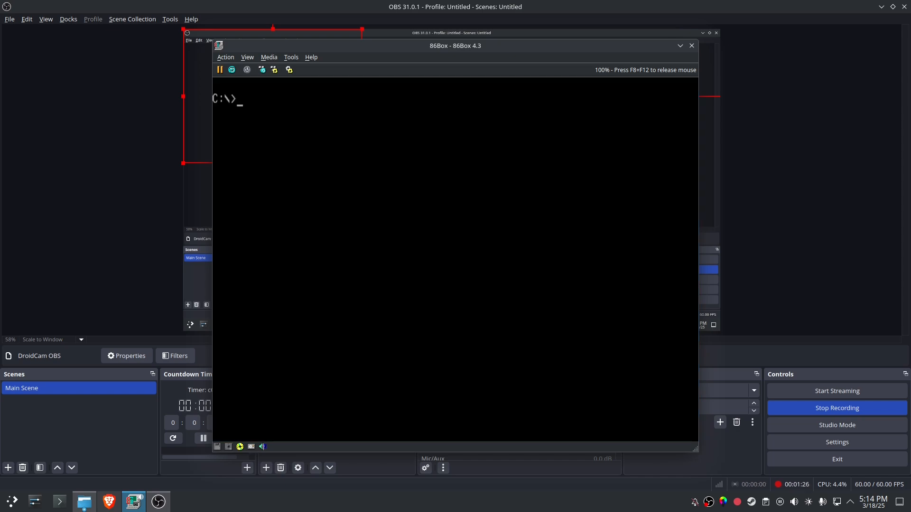
{"action": "type", "text": "win"}
{"action": "key", "text": "Return"}
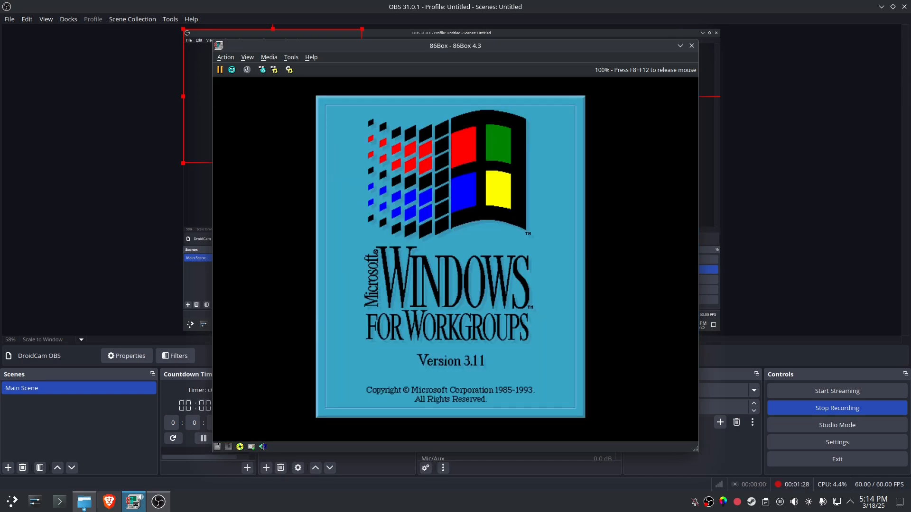